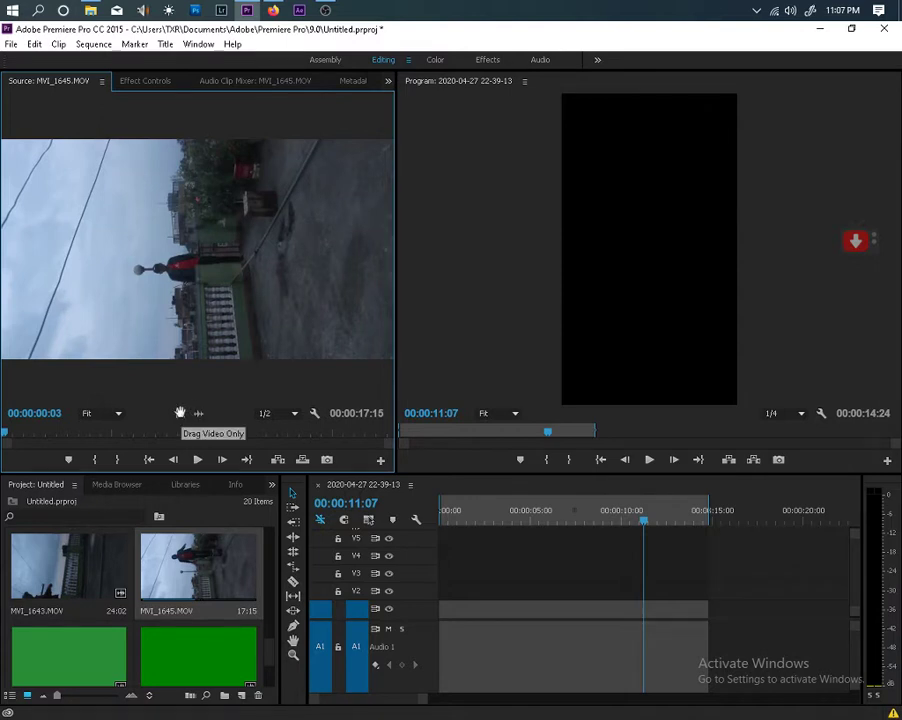
Step: Place only the video of MVI_1645.MOV on track V2 at the sequence start, keeping the existing sequence settings
left_click_drag(180, 413, 440, 594)
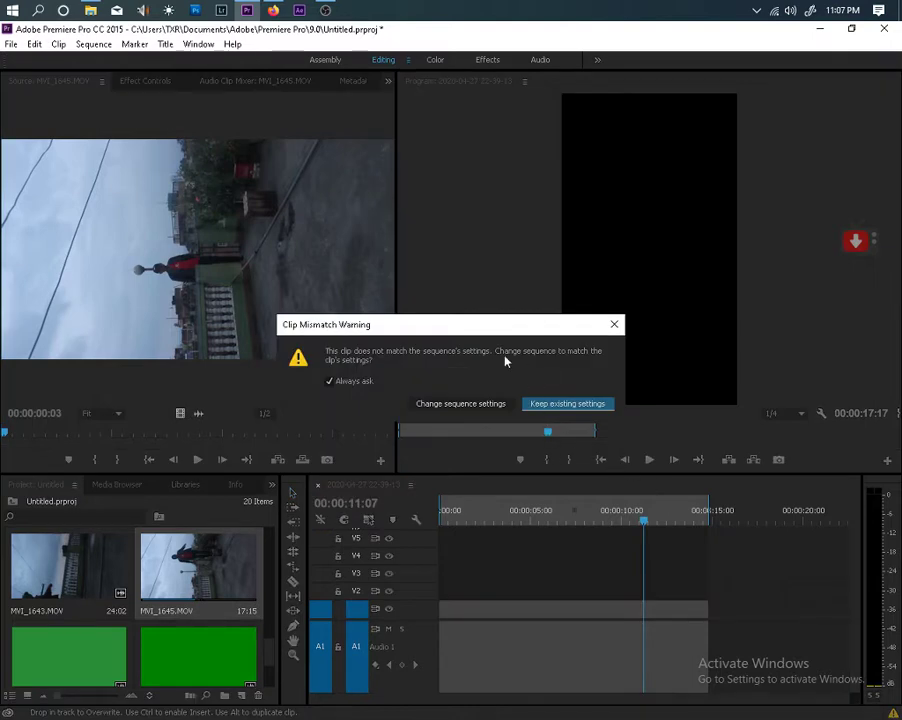
left_click(565, 404)
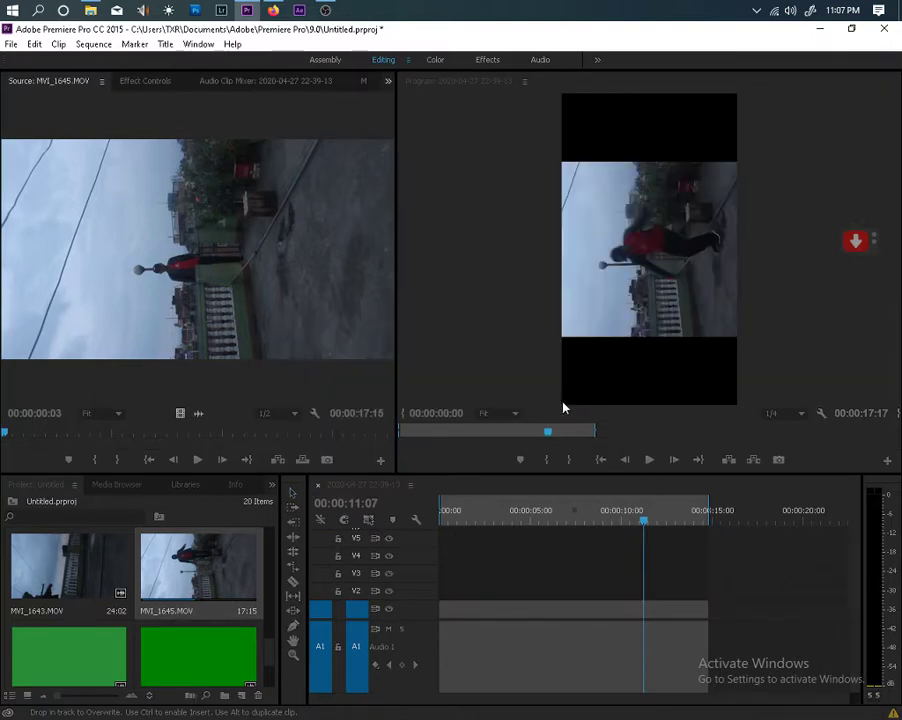
Step: Set the Motion rotation of the MVI_1645.MOV clip on V2 to 90°
left_click(150, 82)
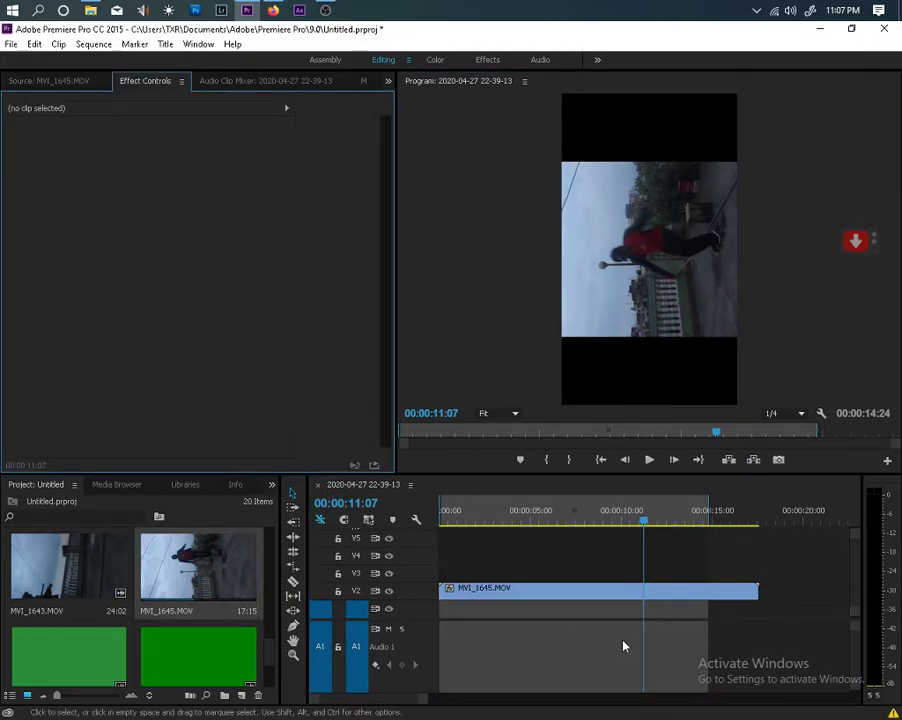
left_click(576, 598)
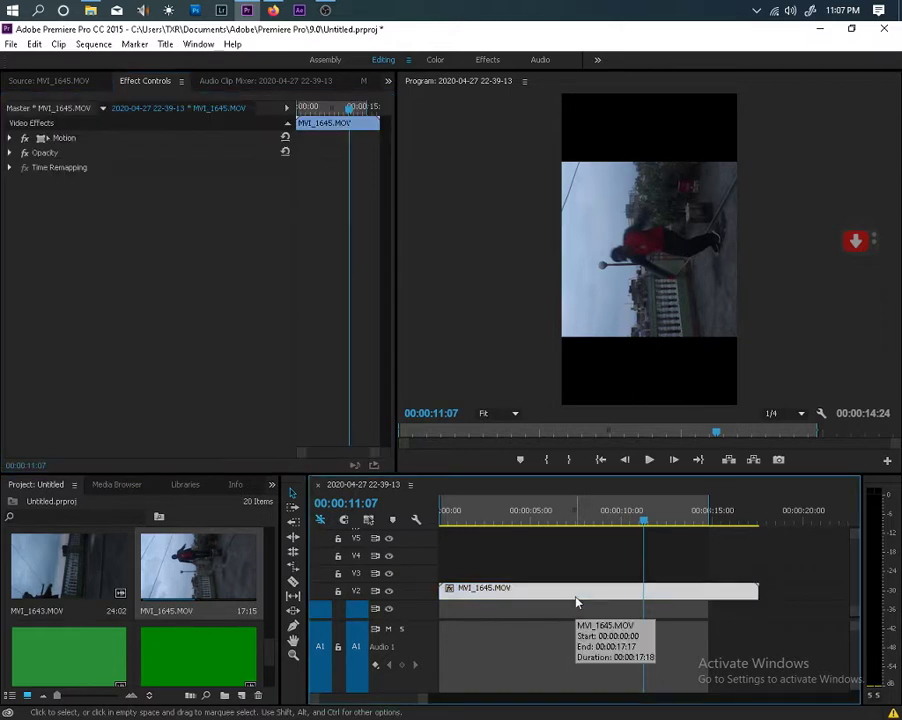
left_click(8, 139)
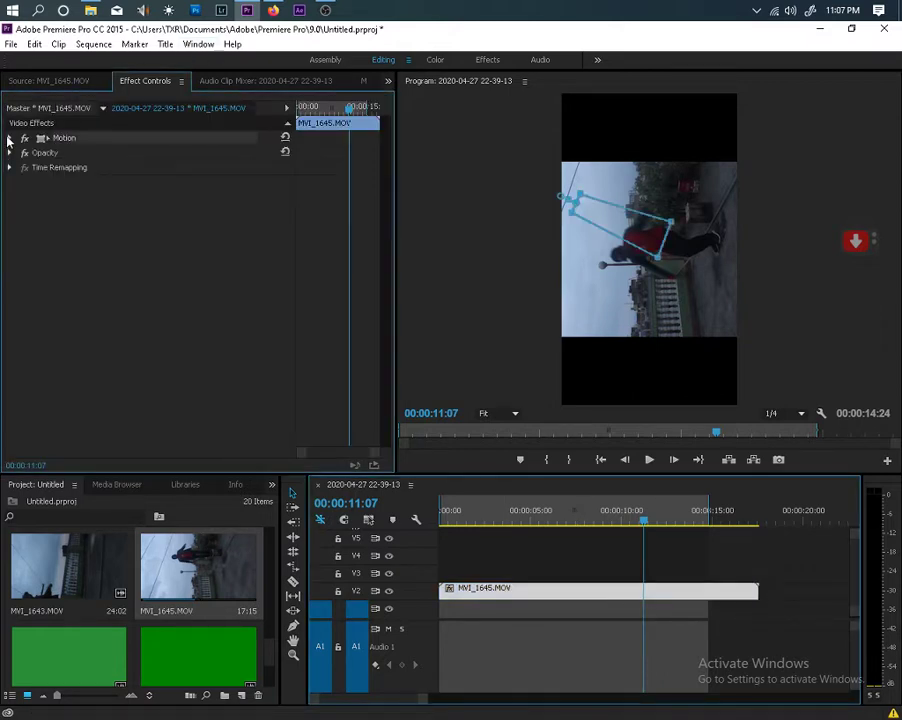
left_click(11, 138)
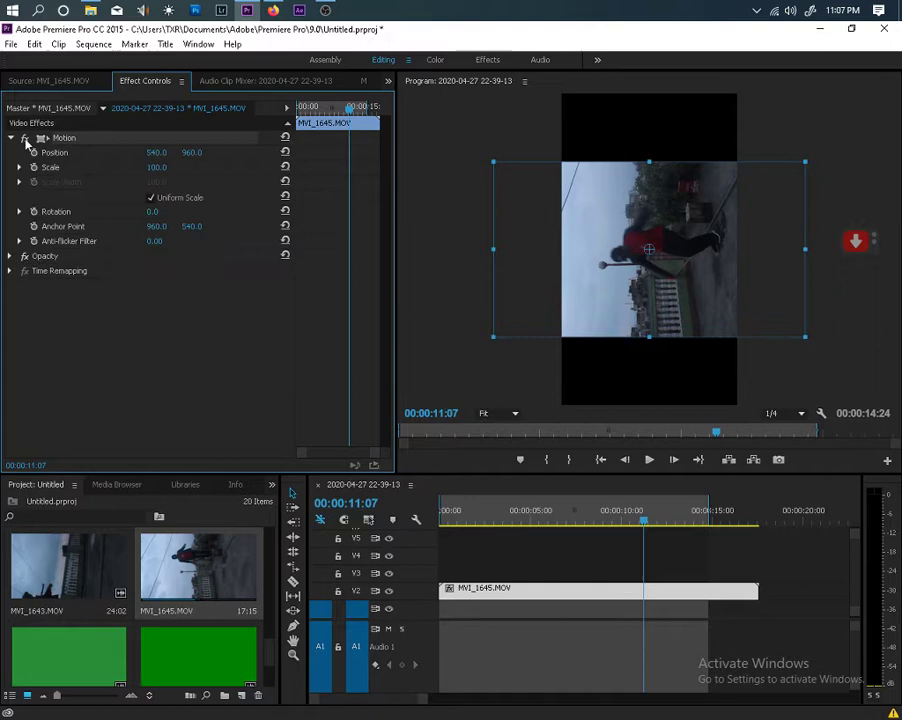
left_click(168, 212)
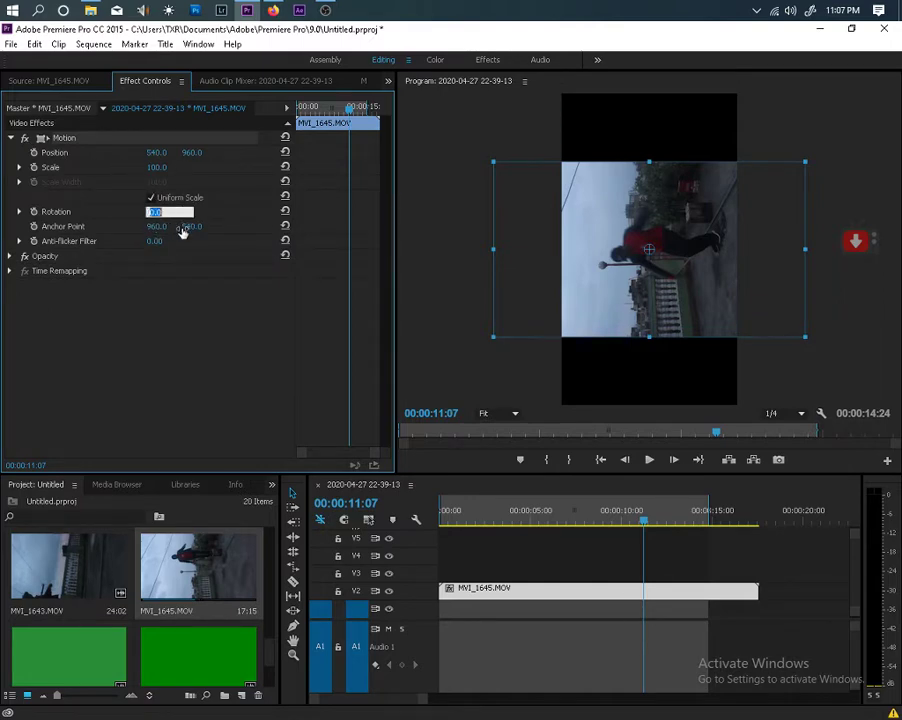
type("90")
key("Return")
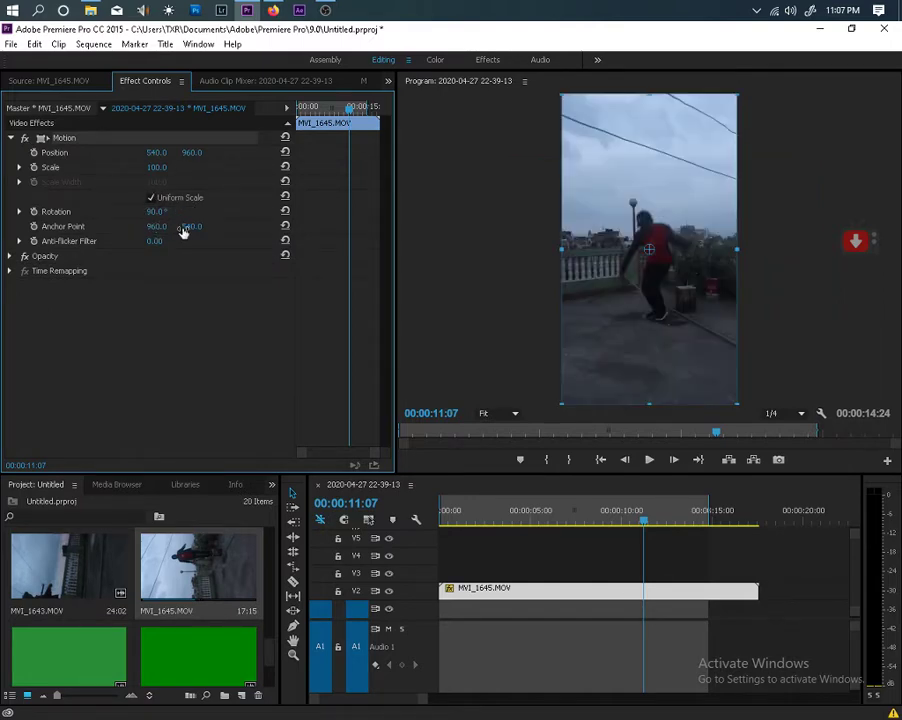
Step: Trim about 27 frames off the start of the V2 clip and align it with the sequence start
left_click(641, 522)
left_click_drag(641, 526, 455, 525)
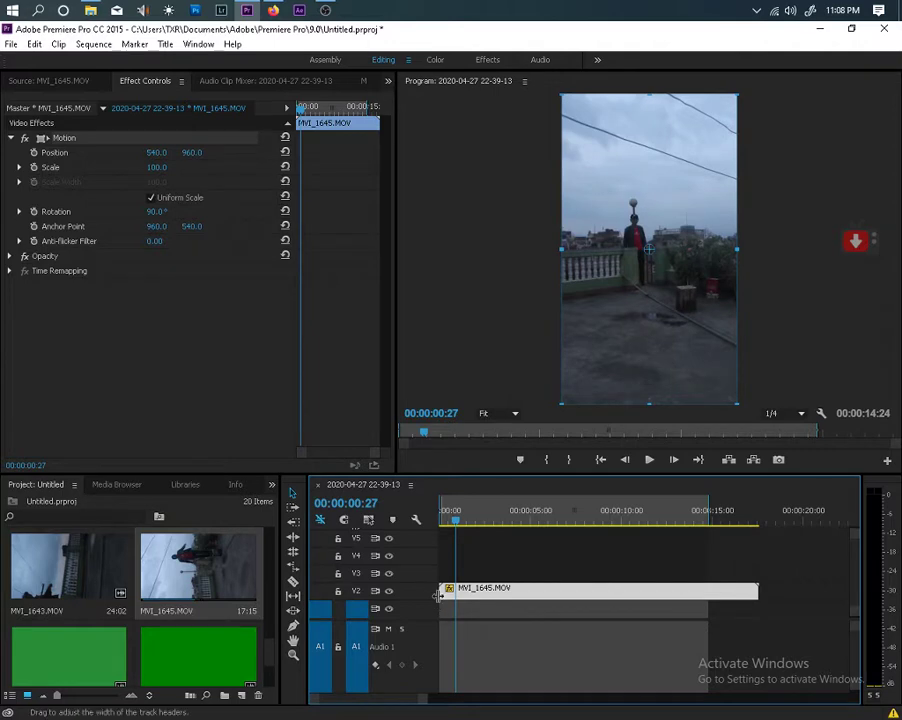
mouse_move(443, 593)
left_mouse_down()
mouse_move(462, 590)
mouse_move(449, 588)
left_mouse_up()
Step: Locate the mid-air jump near 00:00:10:03 and split the V2 clip there with the Razor tool
left_click_drag(452, 516, 621, 528)
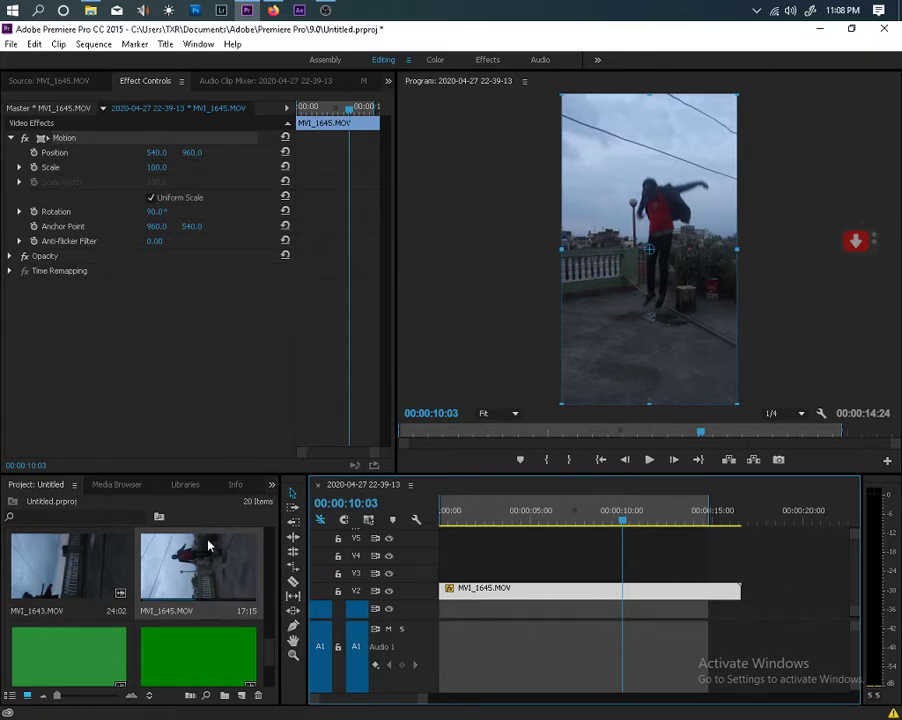
left_click(292, 582)
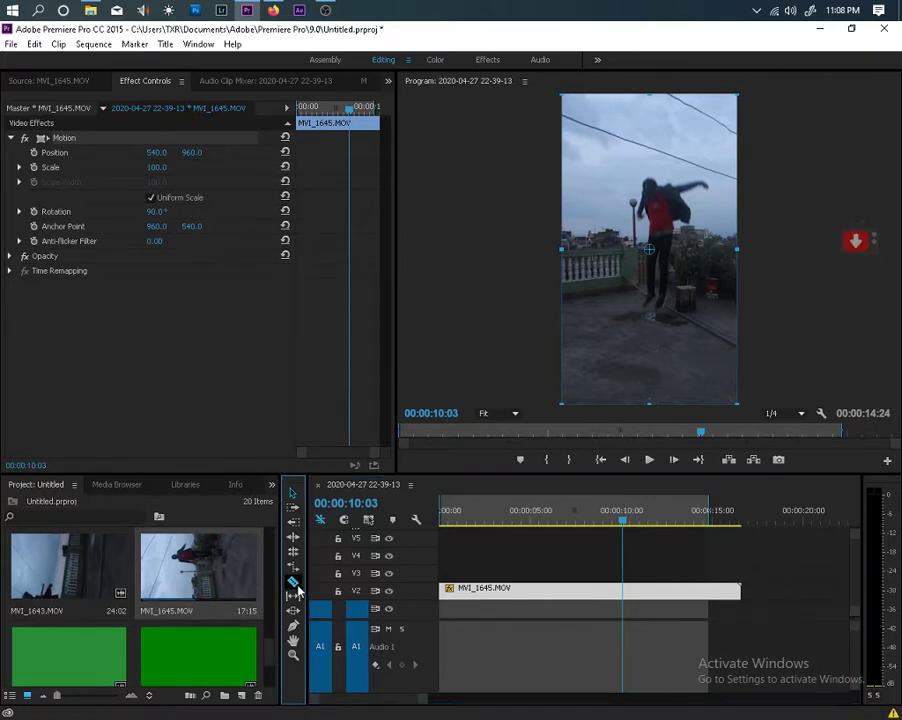
left_click(624, 594)
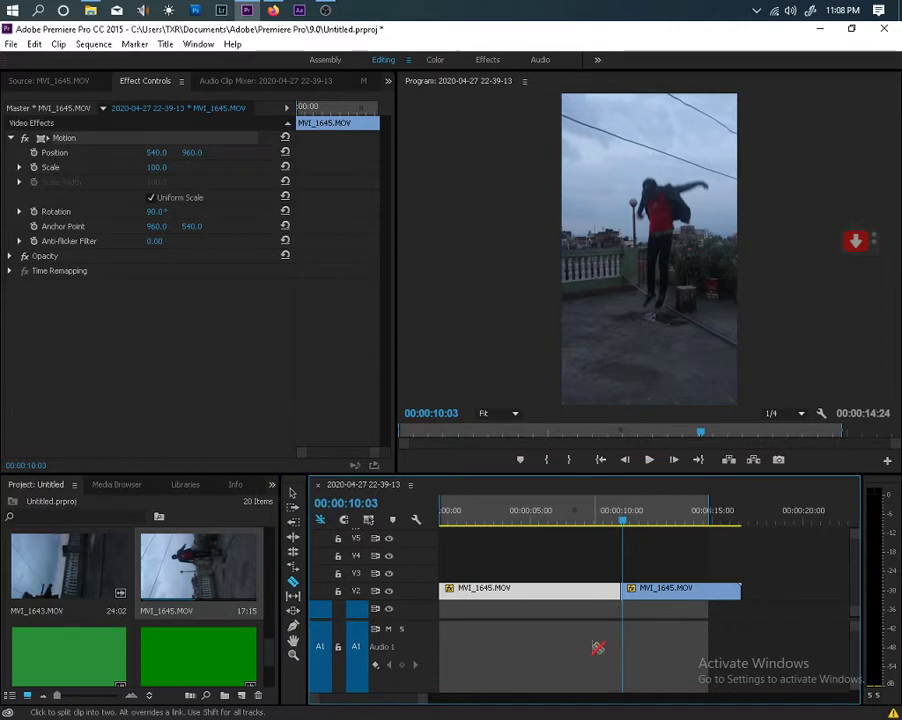
Step: Check the jump frame by frame and split the V2 clip exactly at 00:00:10:03
left_click(624, 459)
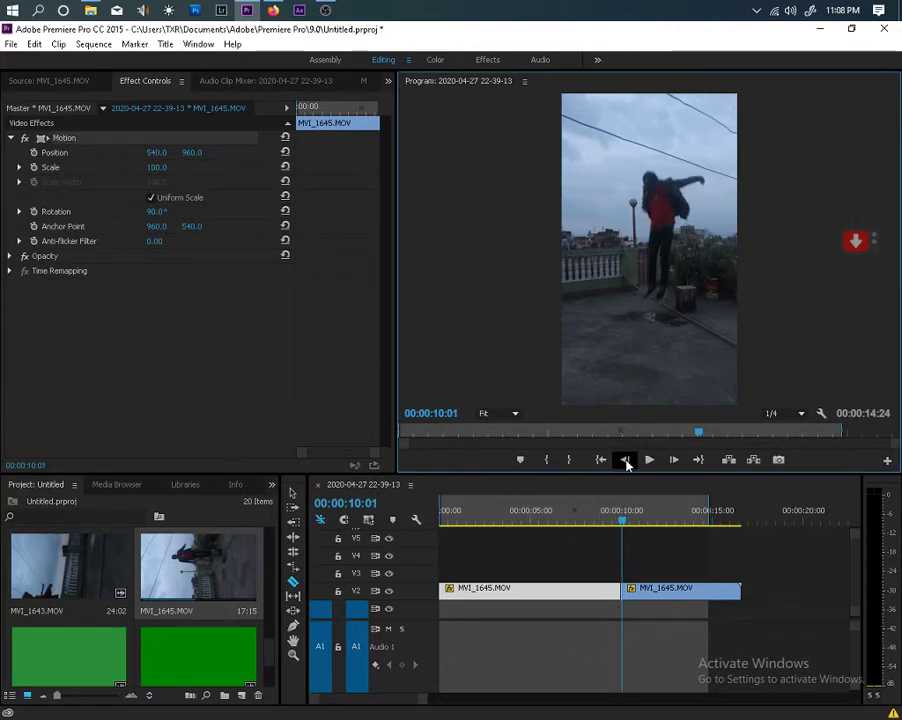
left_click(626, 461)
left_click(627, 462)
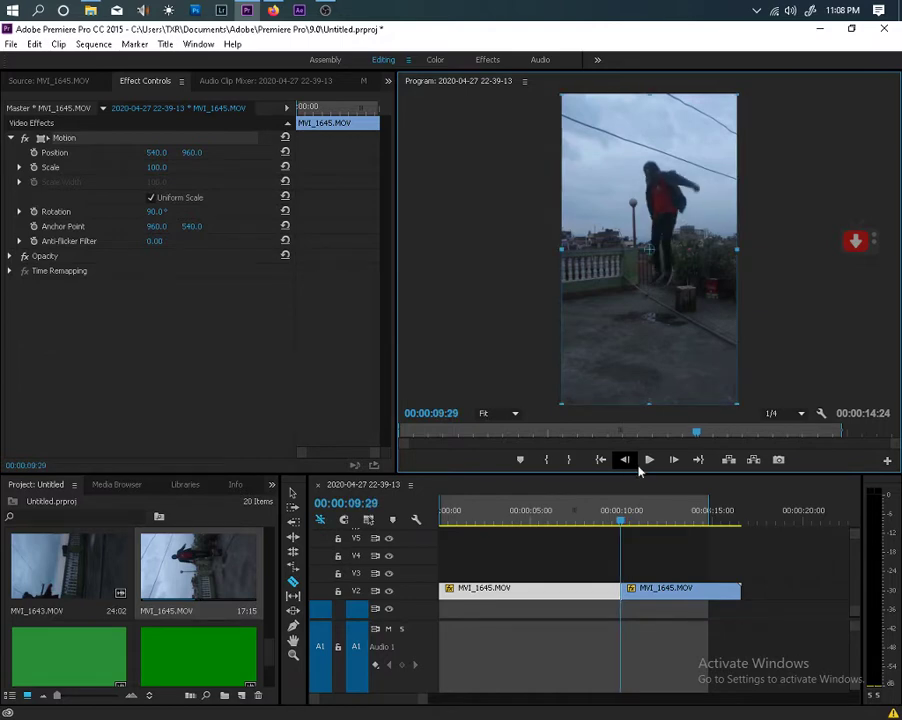
left_click(673, 460)
left_click(673, 461)
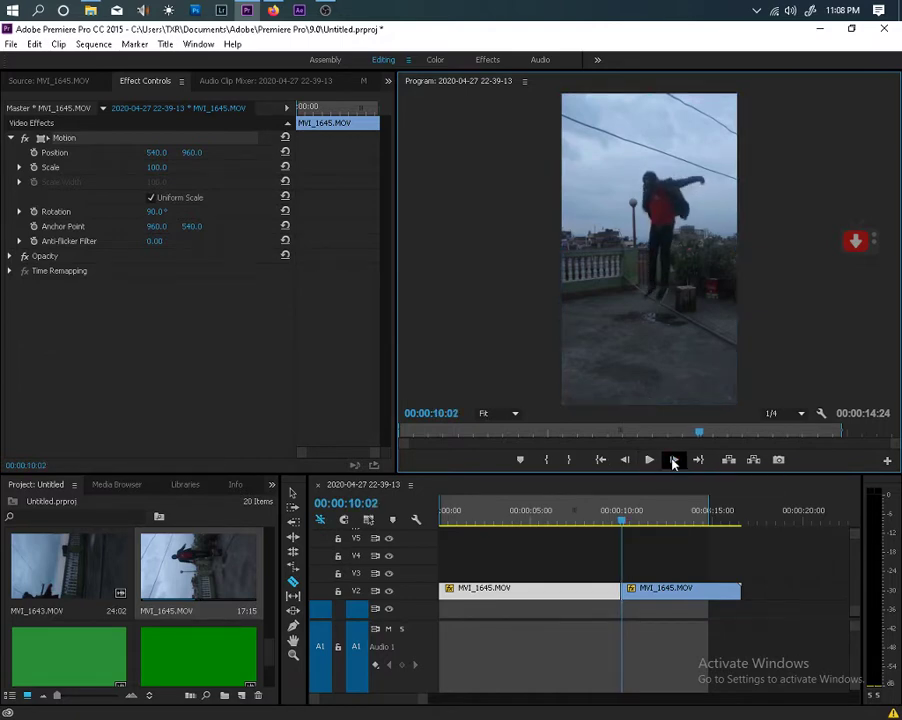
left_click(673, 461)
left_click(674, 462)
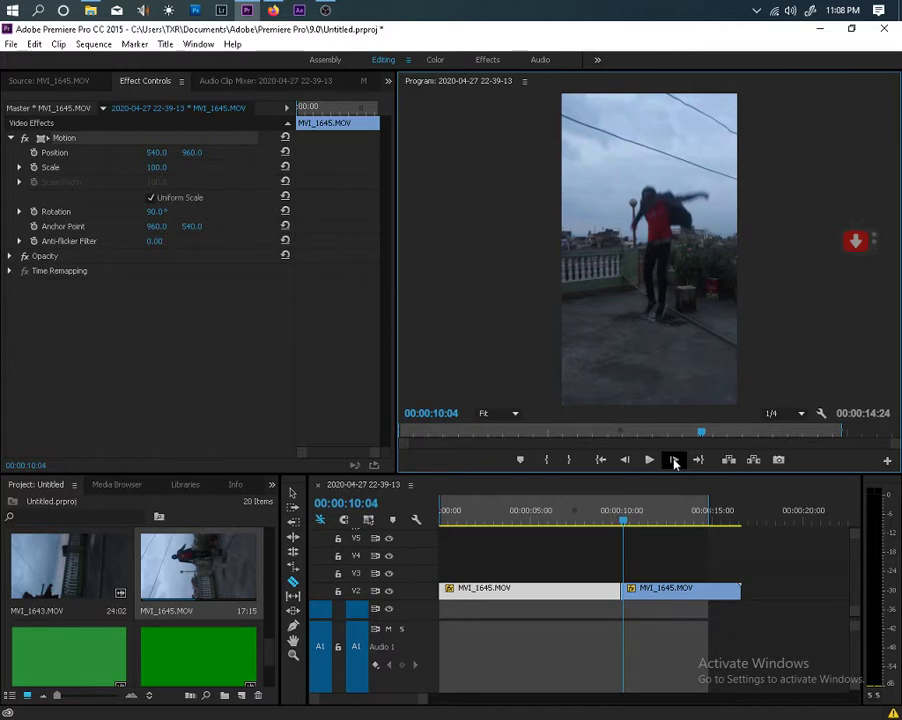
left_click(626, 461)
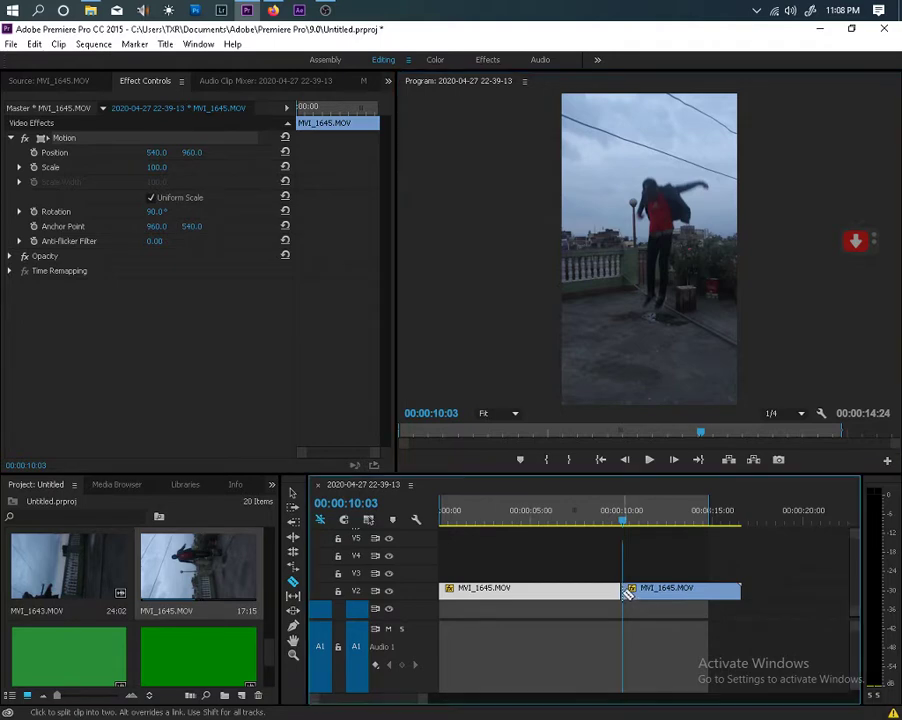
left_click_drag(423, 704, 374, 706)
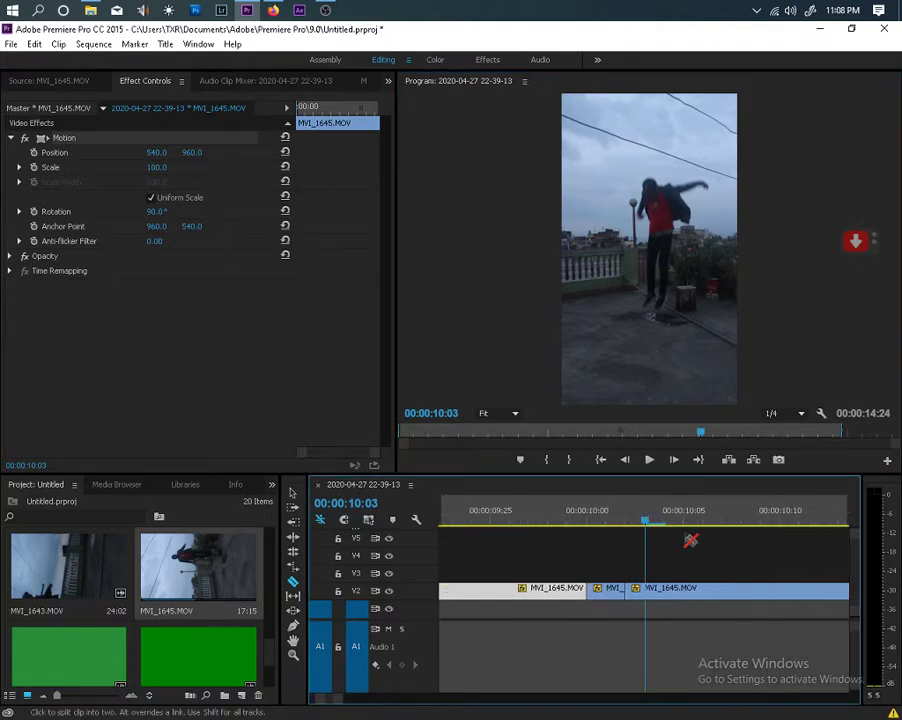
left_click(646, 588)
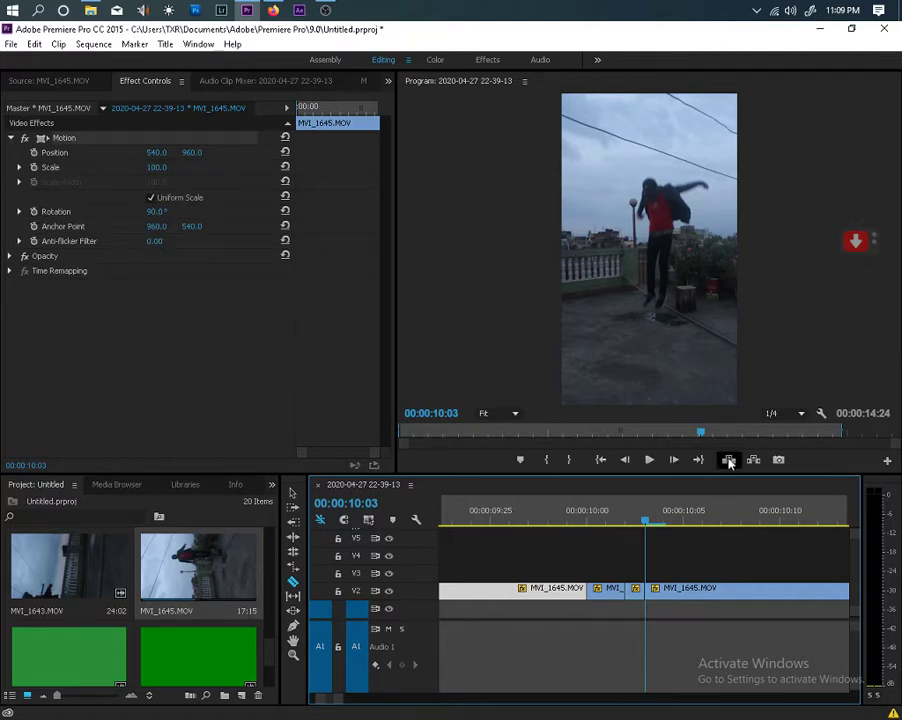
Step: Export the frame at 00:00:10:03 as a BMP still to the Premiere Pro 9.0 documents folder
left_click(779, 460)
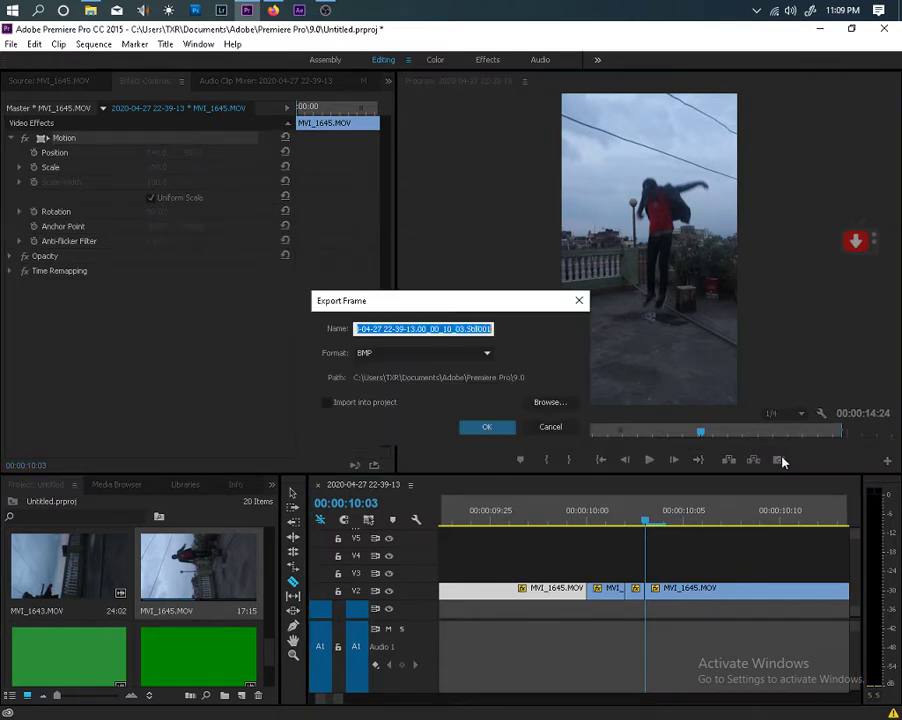
left_click(328, 402)
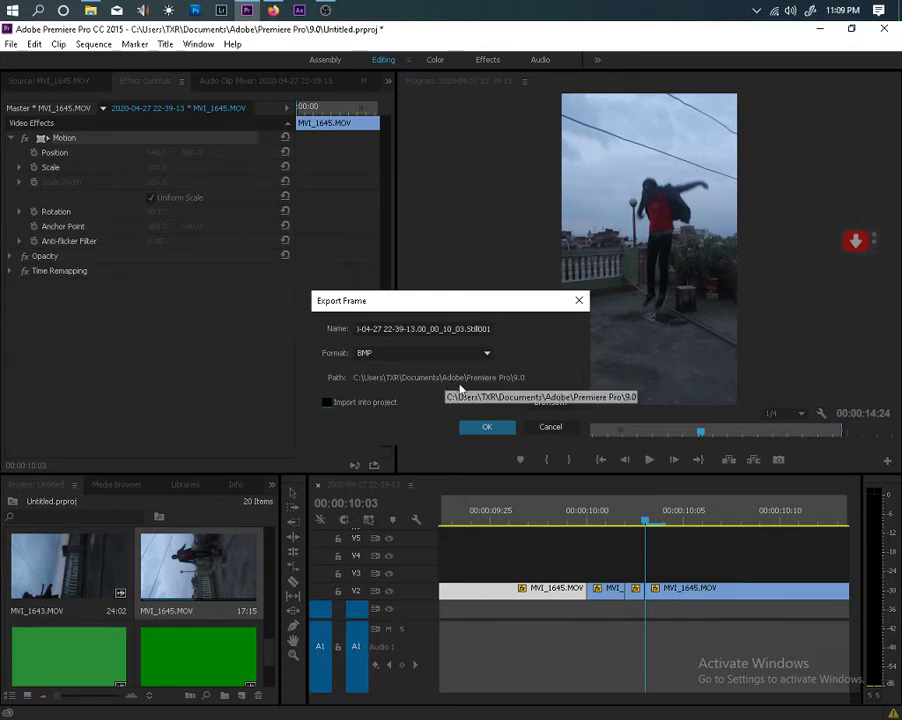
left_click(487, 428)
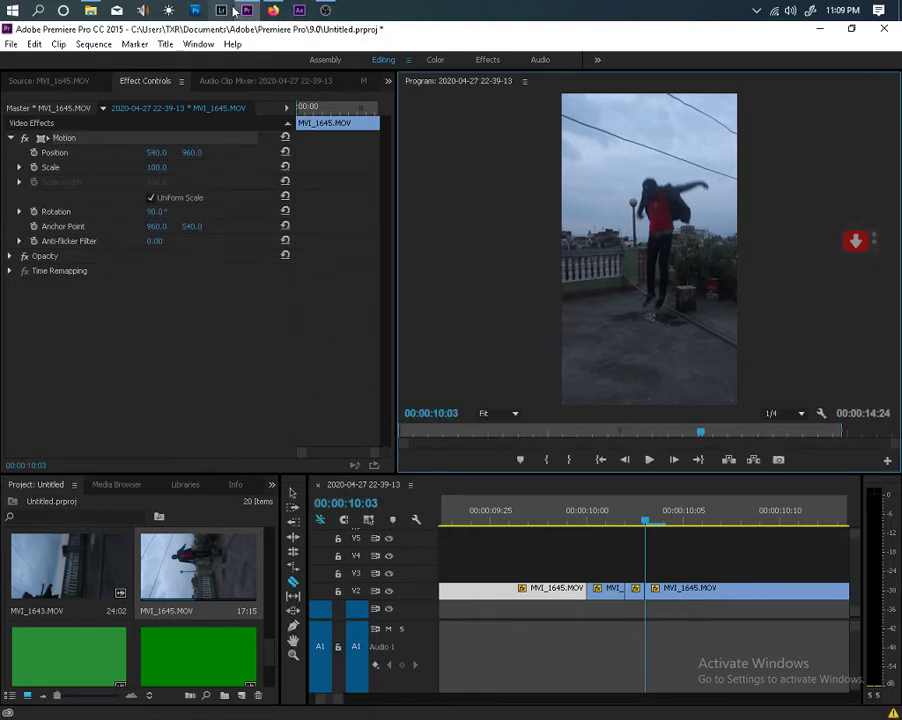
Step: Switch to Photoshop and browse in File Explorer to the Documents > Adobe > Premiere Pro > 9.0 folder
left_click(198, 11)
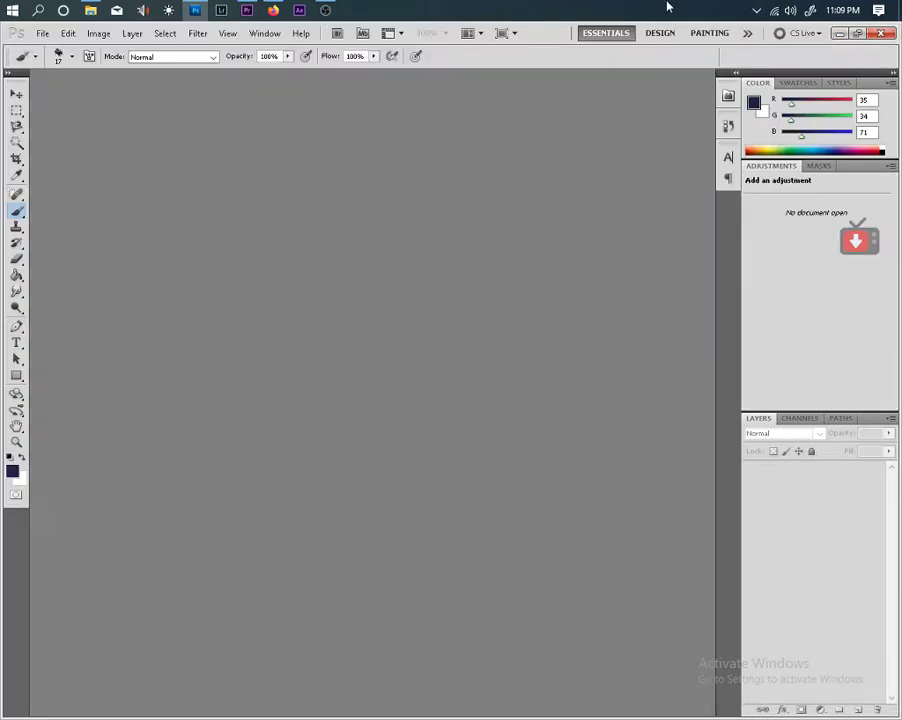
left_click(90, 10)
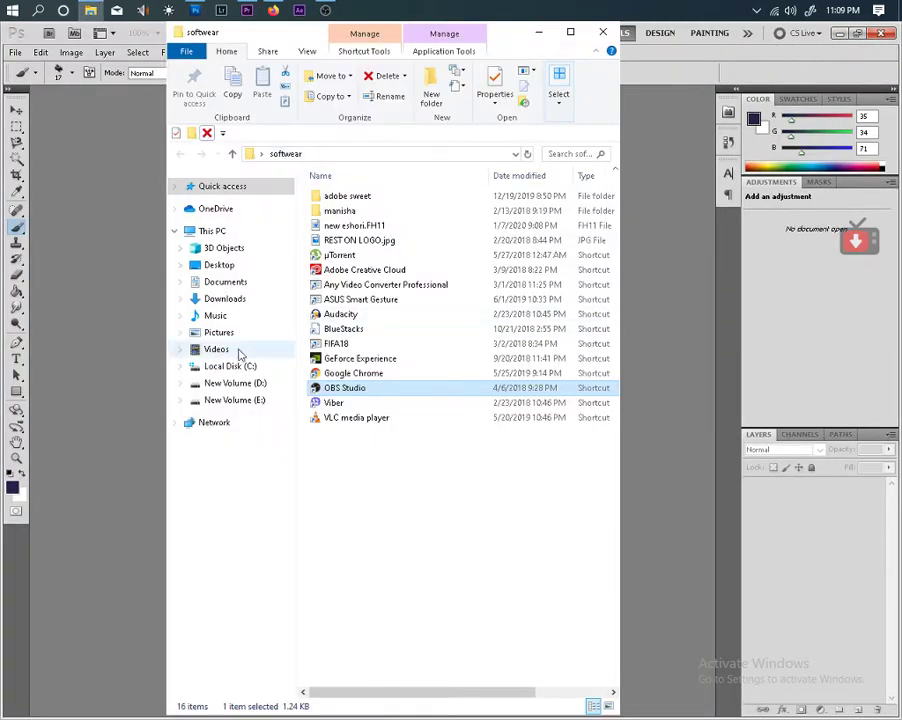
left_click(238, 284)
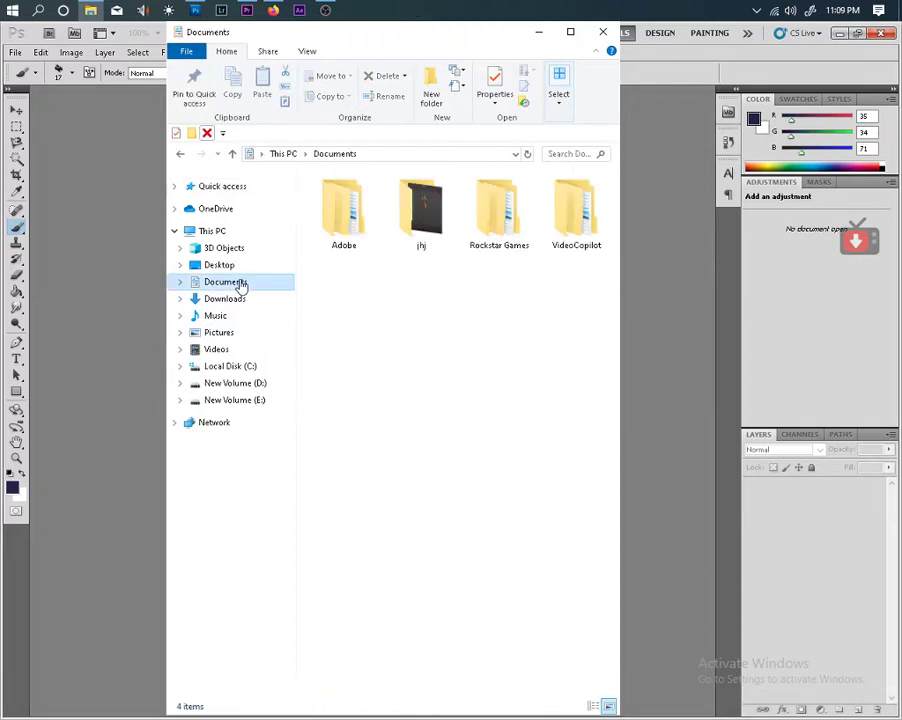
double_click(342, 228)
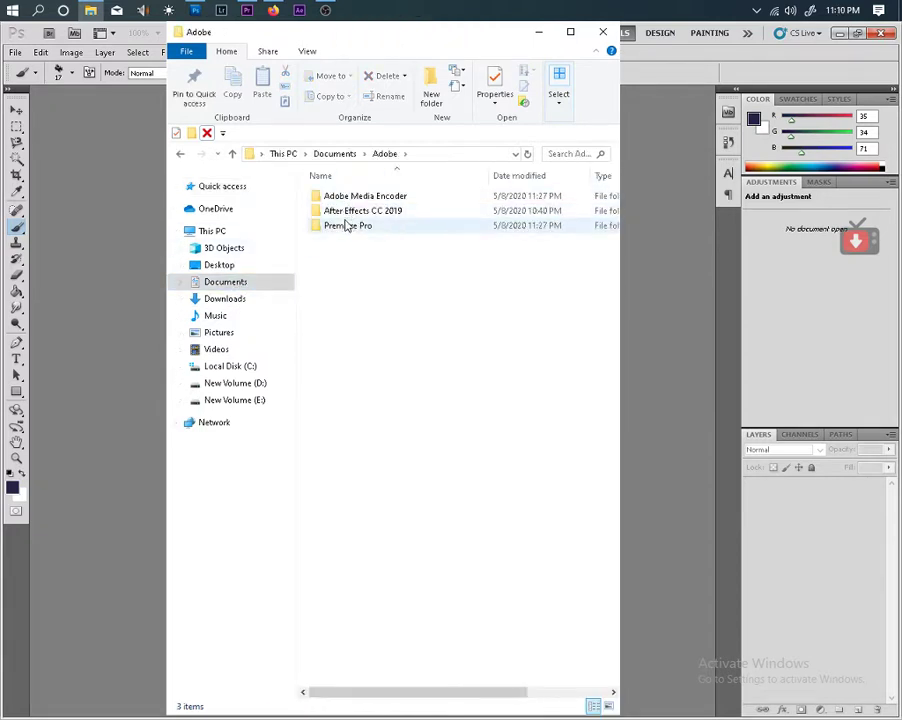
double_click(347, 227)
double_click(344, 200)
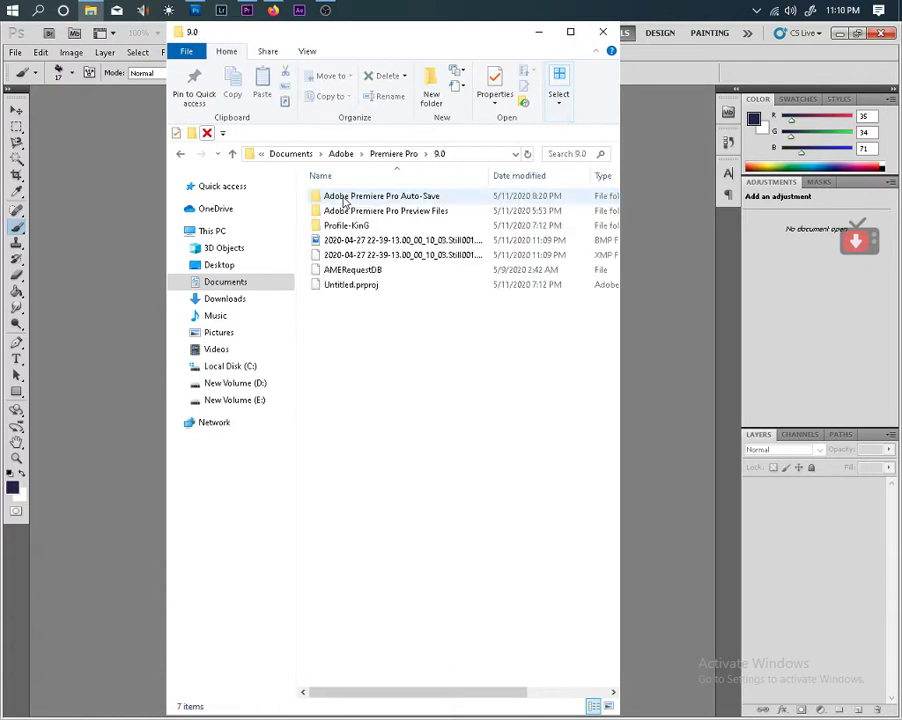
Step: Look for the exported still in the Auto-Save folder and the Untitled.PRV folder of the preview files
double_click(350, 200)
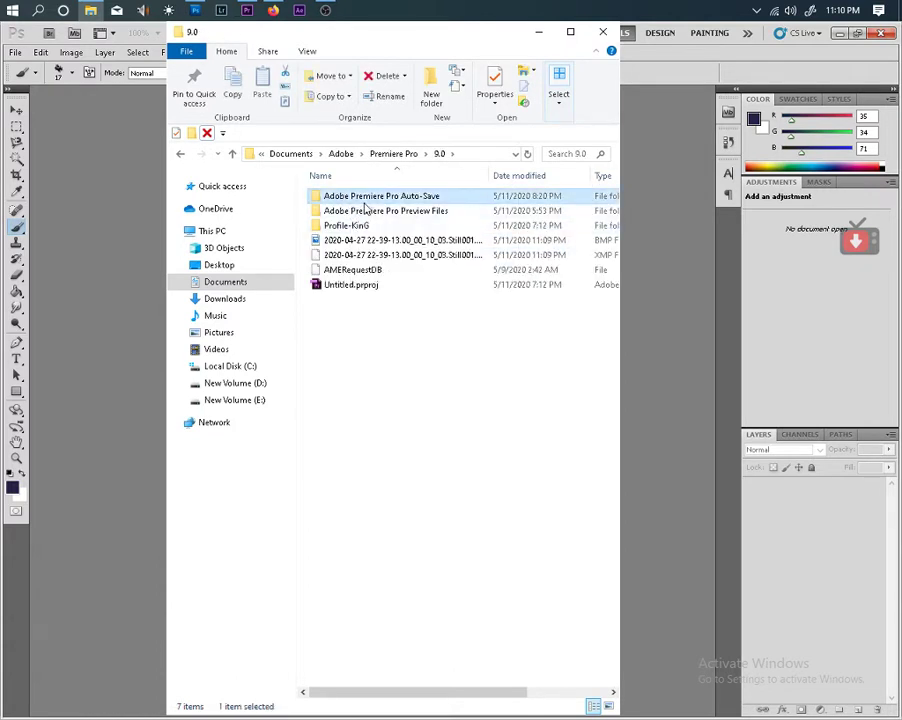
left_click(232, 154)
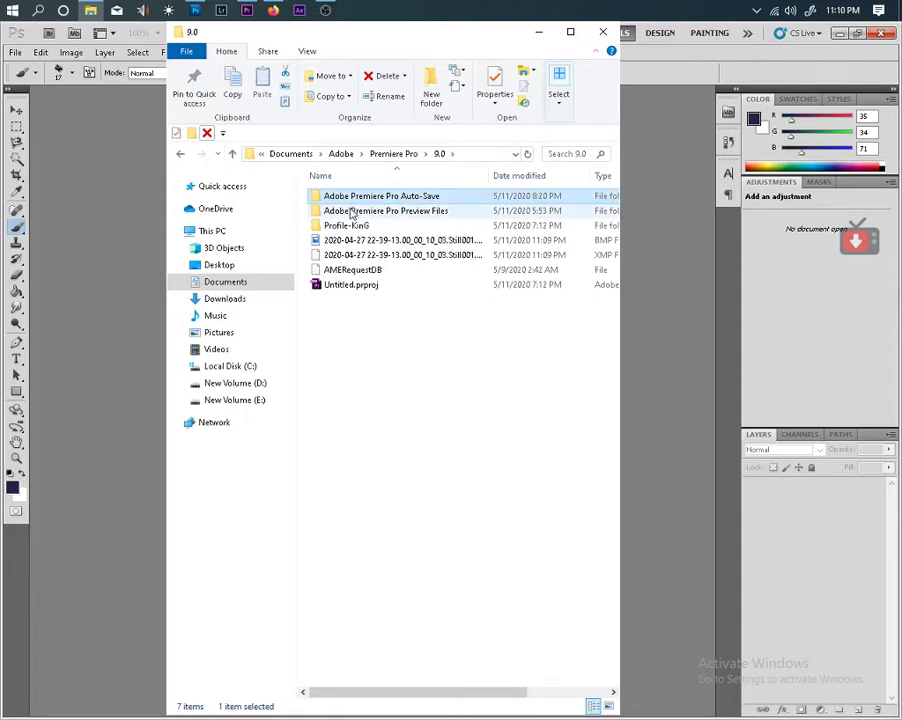
double_click(350, 210)
double_click(340, 200)
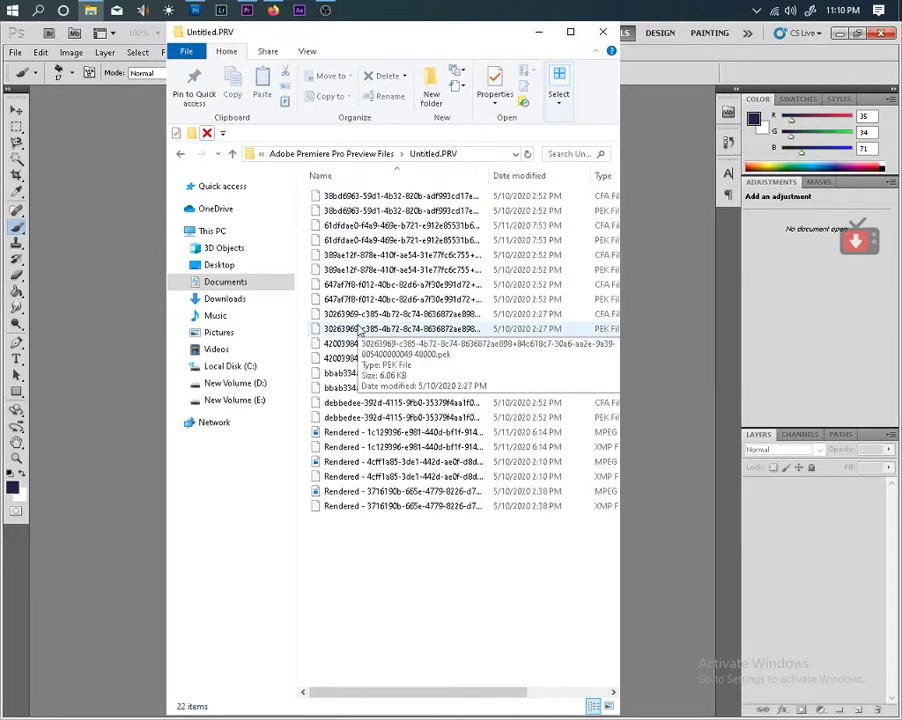
Step: Look for the exported still among the large icons of the Untitled.PRV folder and in Pictures > Saved Pictures
right_click(362, 596)
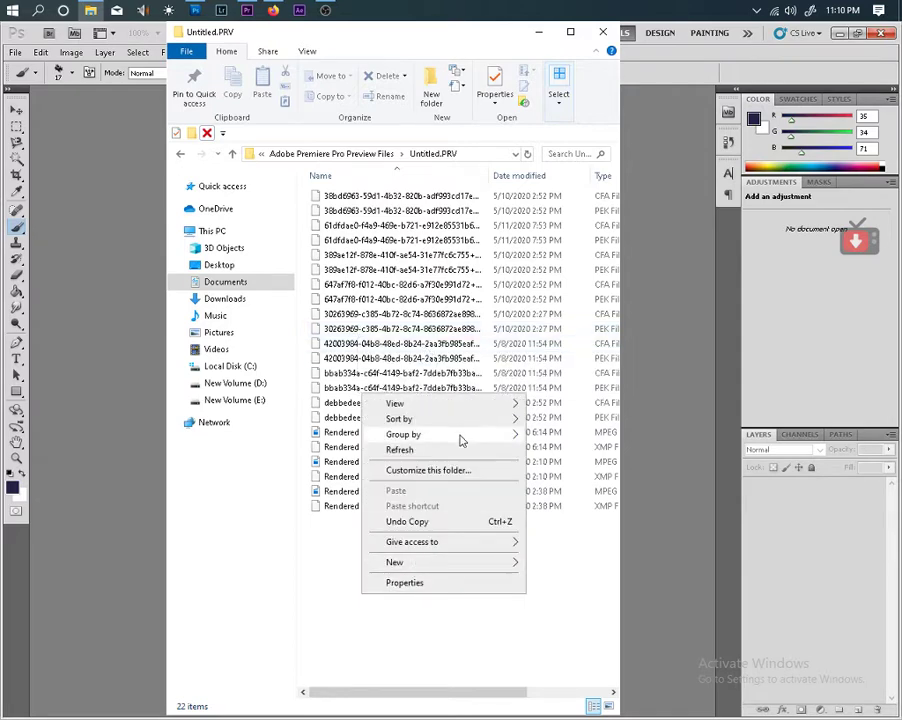
mouse_move(470, 404)
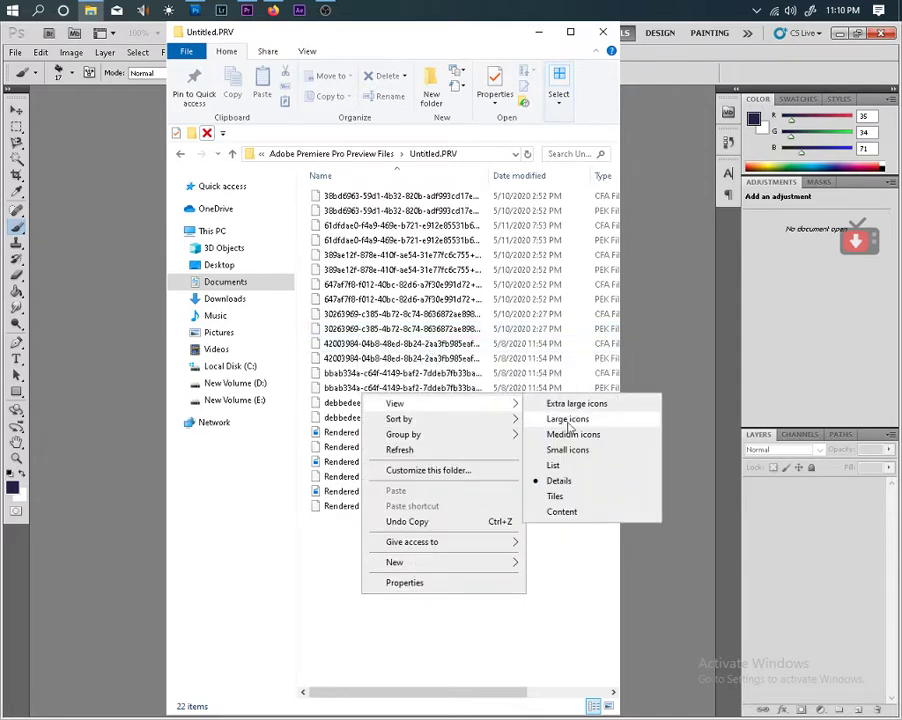
left_click(567, 419)
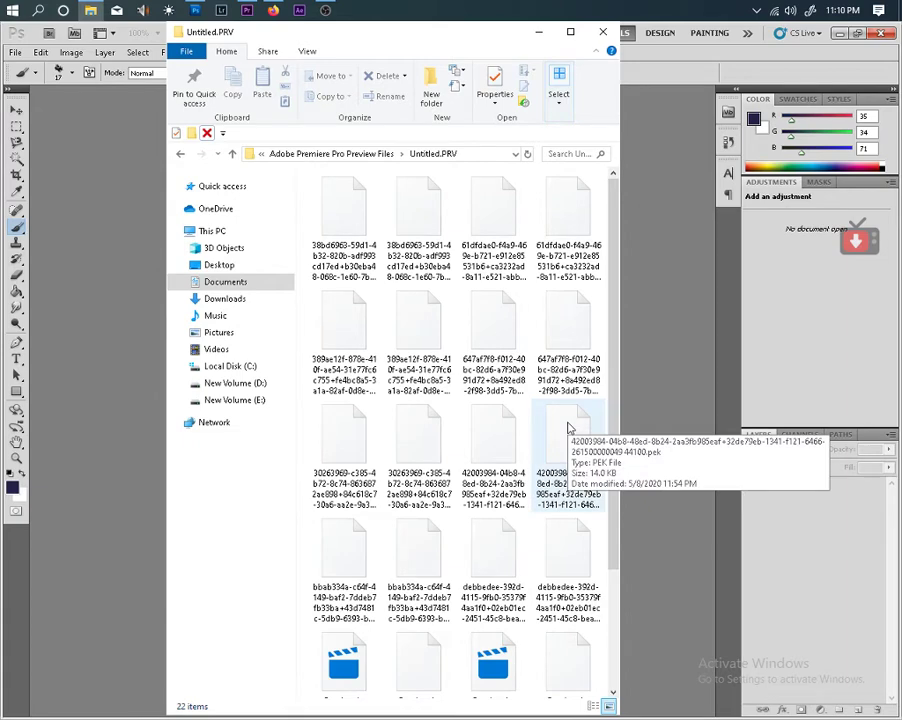
left_click_drag(612, 376, 636, 430)
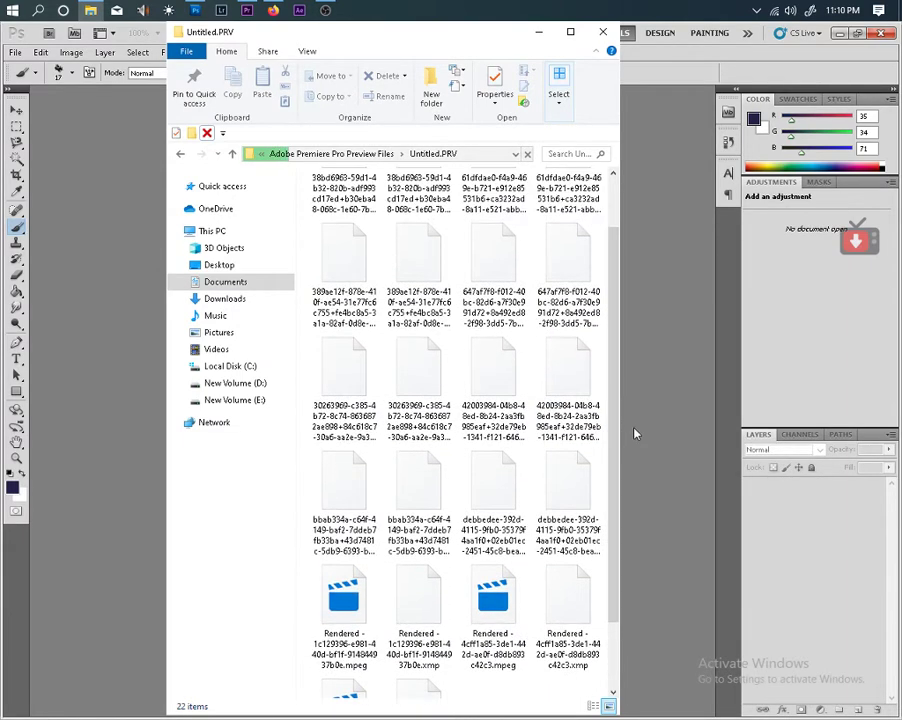
left_click(232, 334)
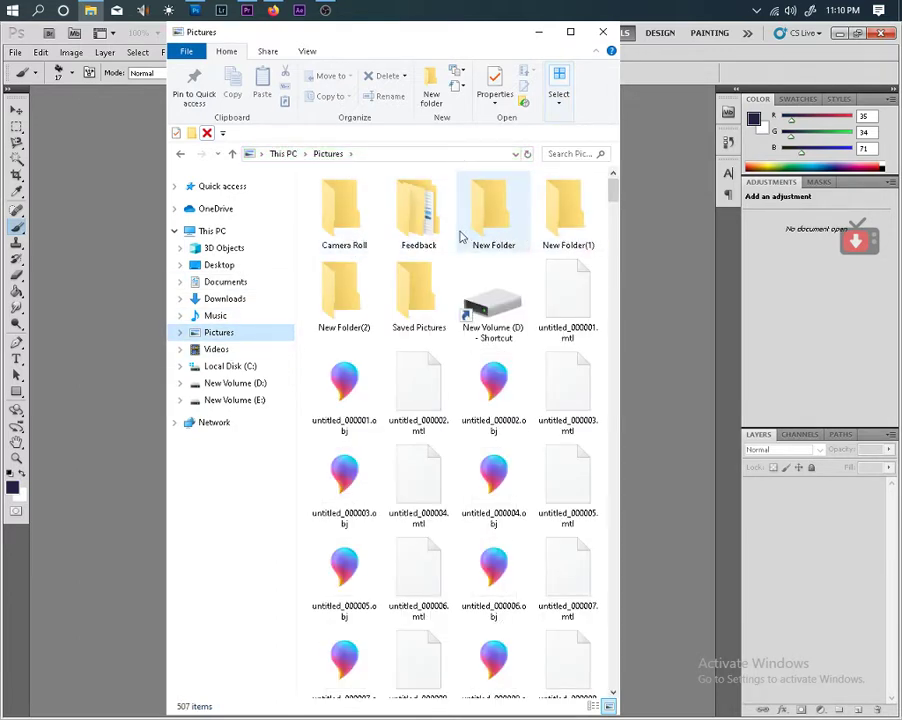
double_click(416, 295)
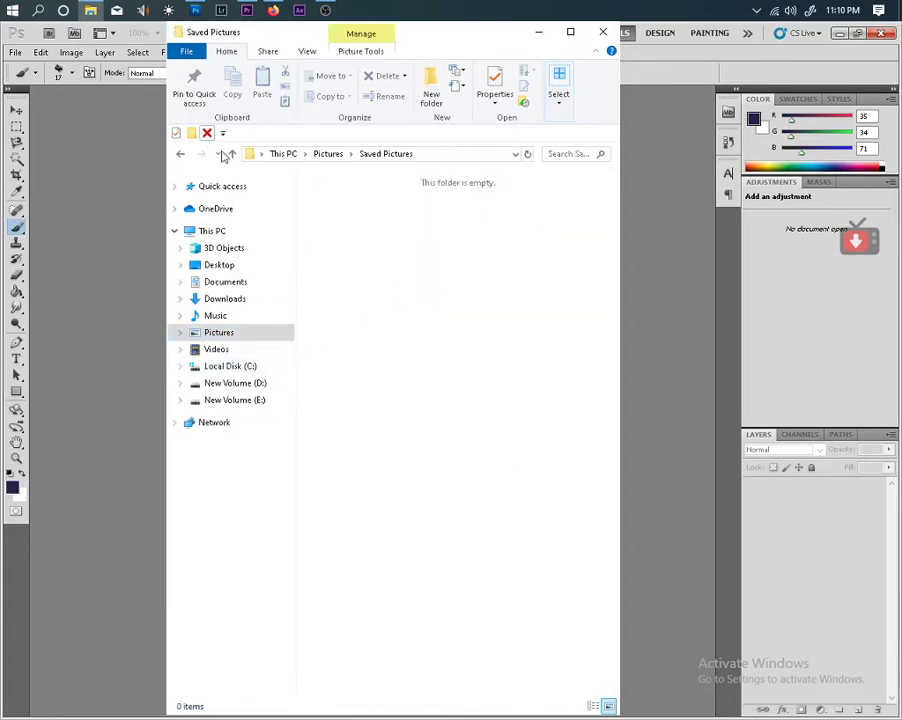
left_click(230, 154)
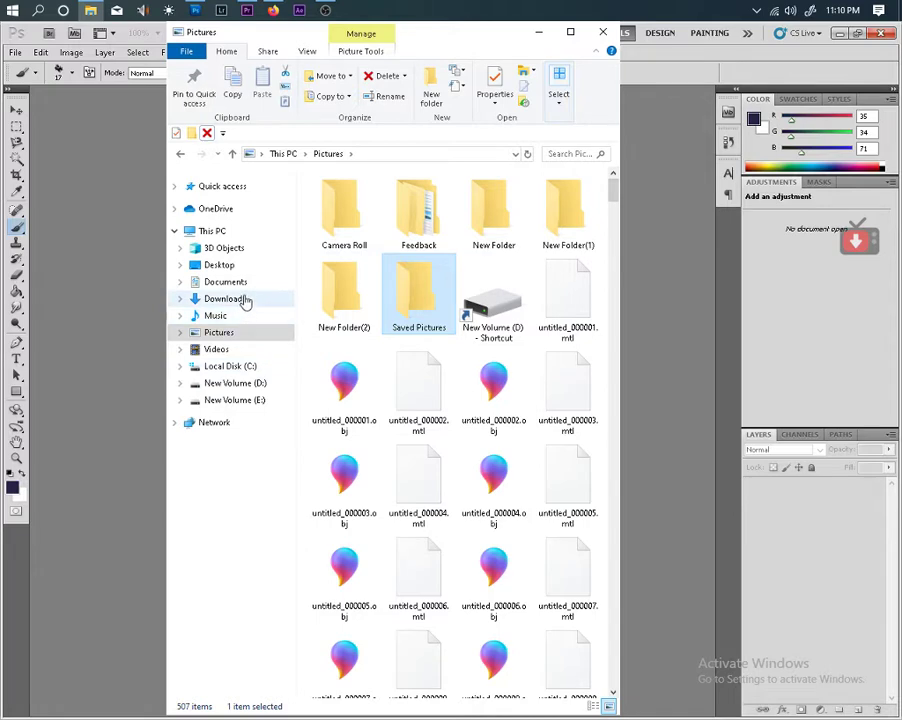
Step: Browse back to the Documents > Adobe > Premiere Pro > 9.0 folder
left_click(254, 286)
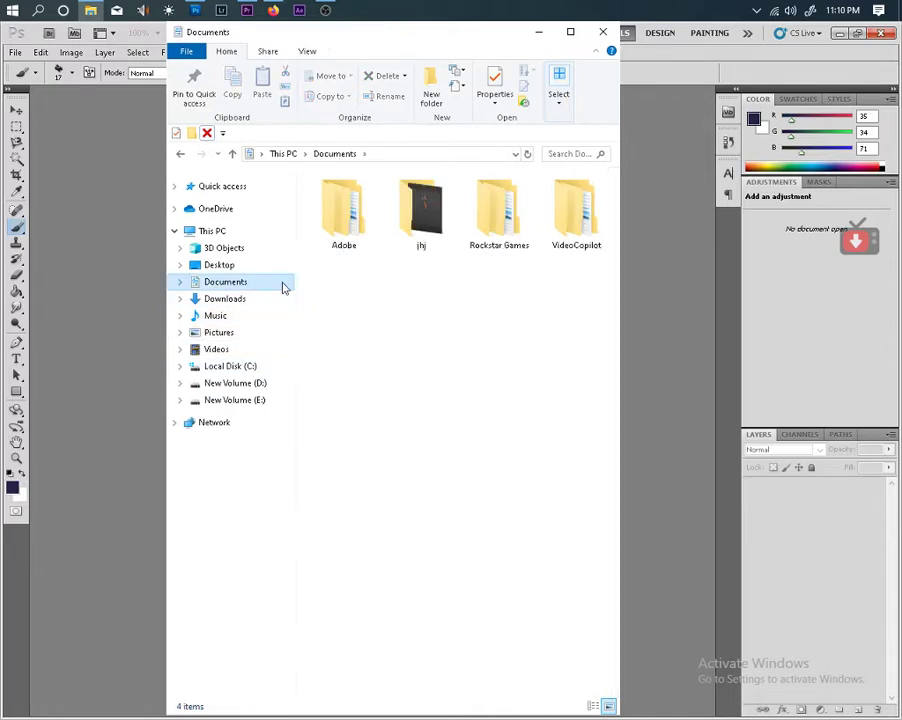
double_click(352, 238)
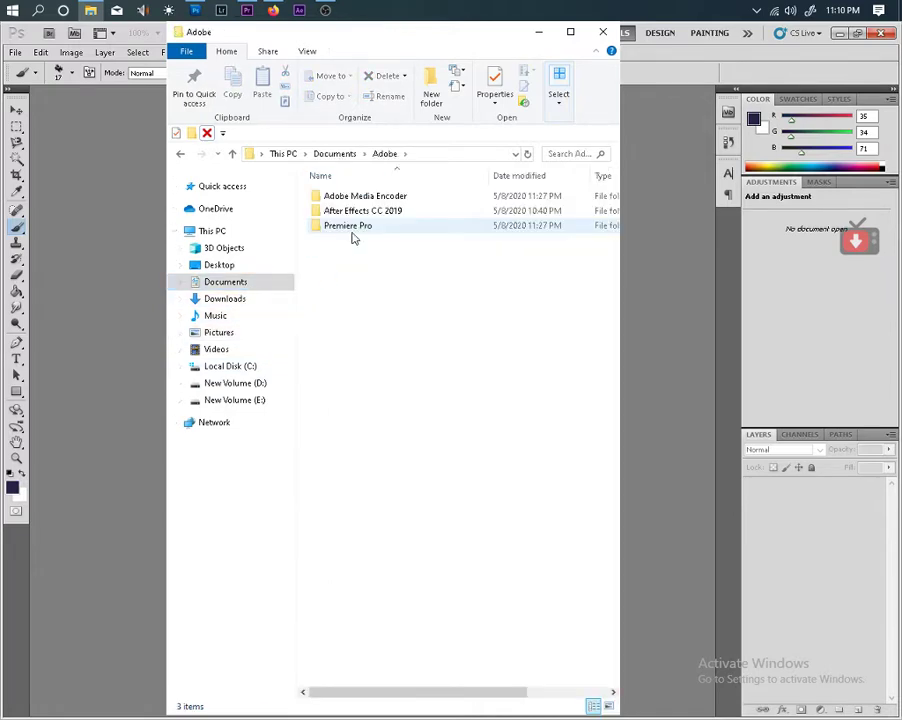
double_click(363, 228)
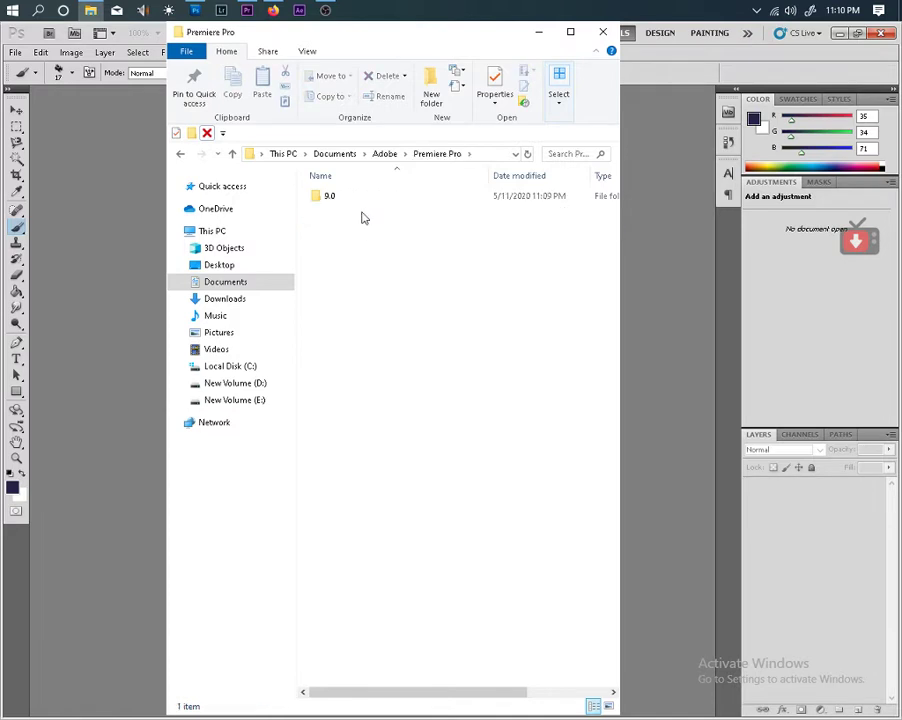
double_click(368, 199)
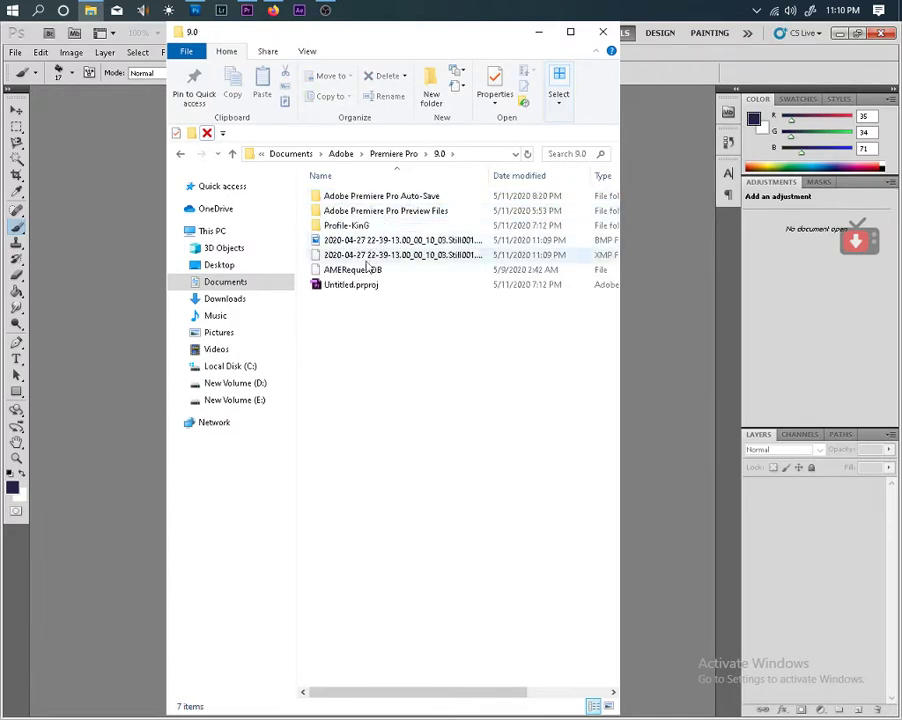
Step: Show the 9.0 folder as large icons and open the BMP still of the jump in Photoshop
right_click(372, 361)
mouse_move(459, 372)
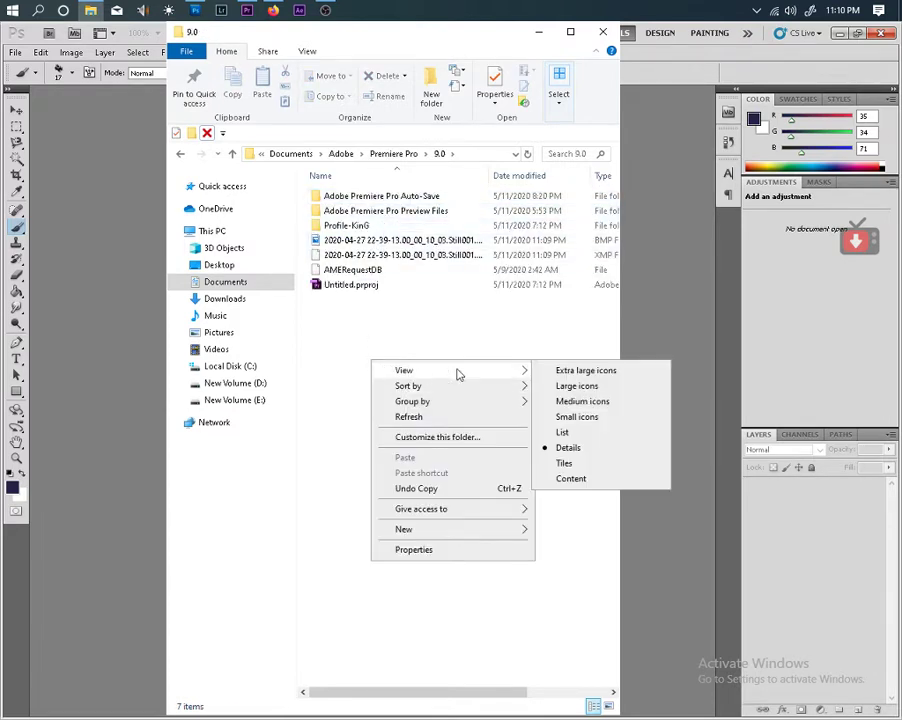
left_click(600, 396)
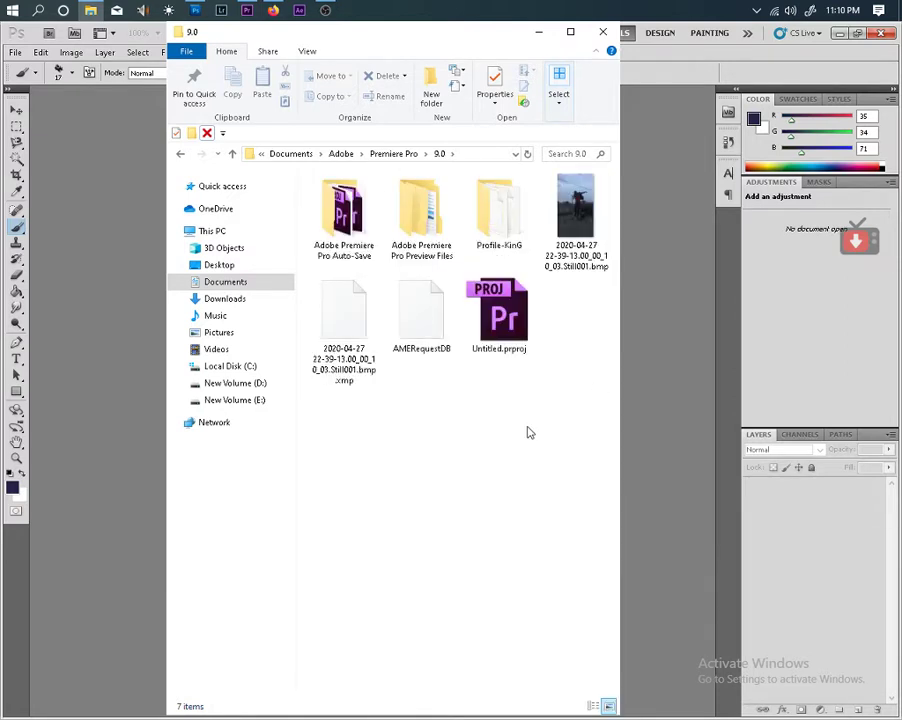
left_click_drag(576, 210, 644, 282)
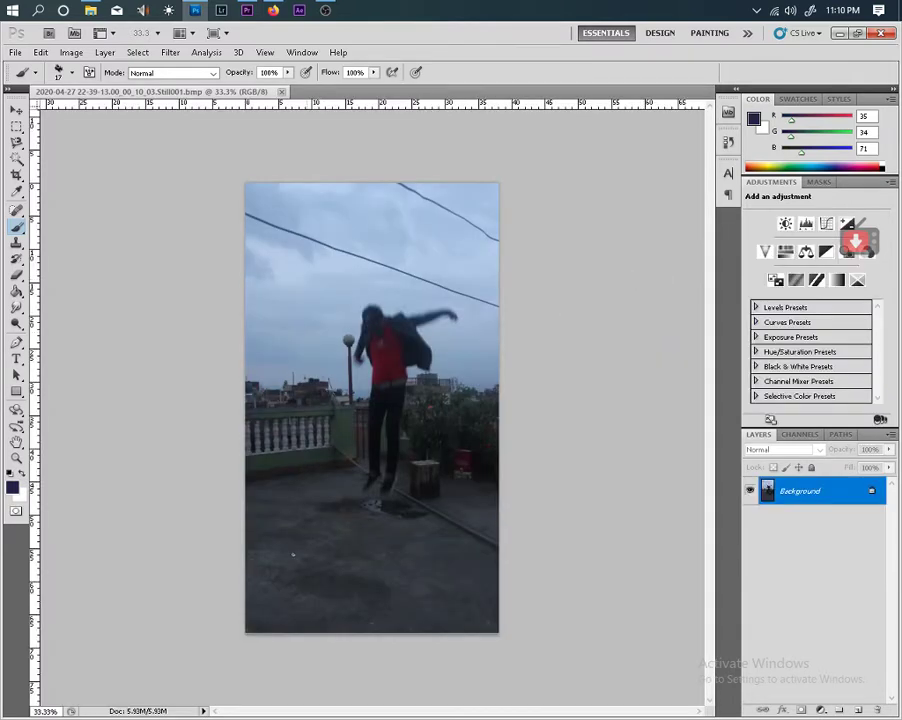
Step: Select the jumping person by tracing a closed Magnetic Lasso outline around the whole body, leaving out the gap between the legs
left_click(16, 143)
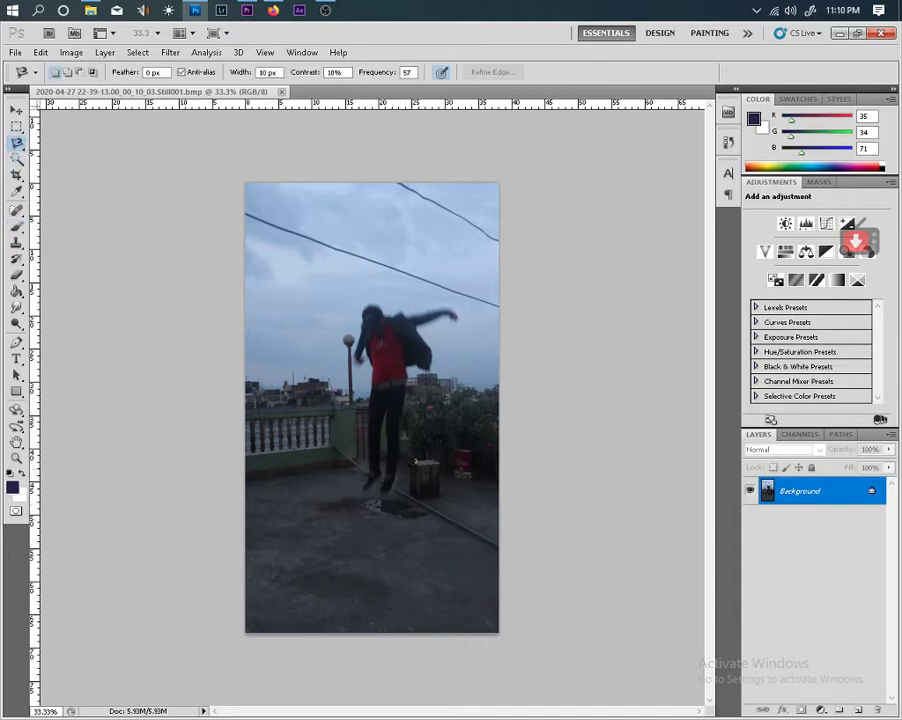
key("ctrl+plus")
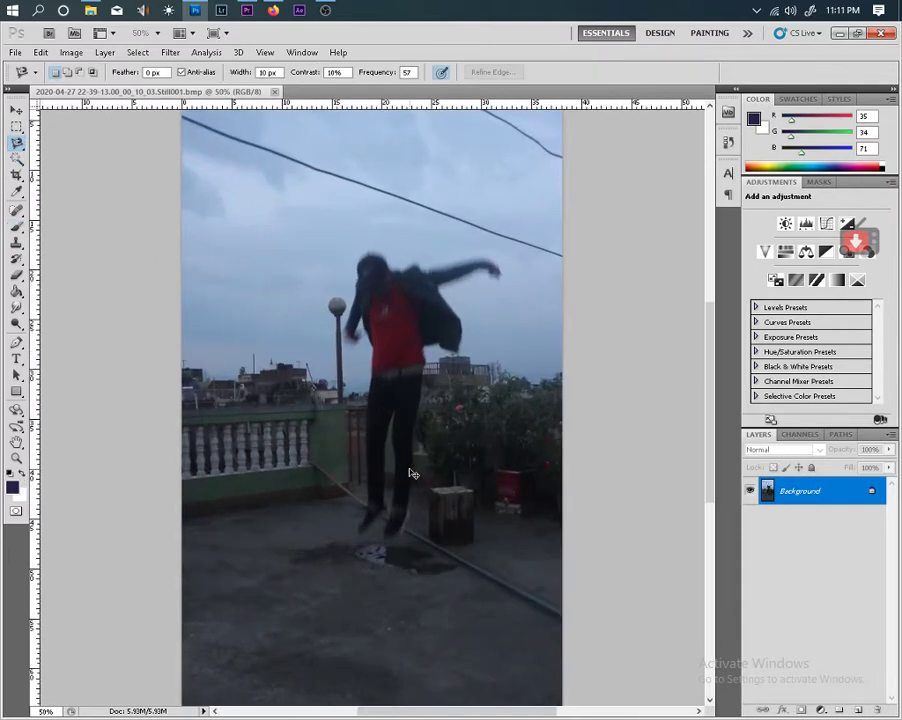
key("ctrl+plus")
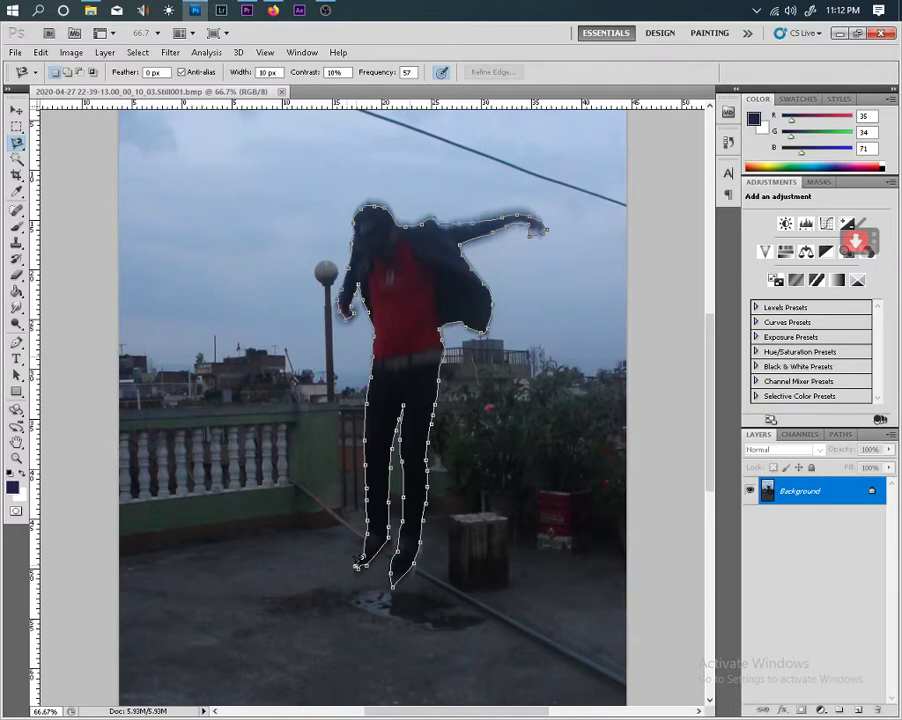
left_click(357, 565)
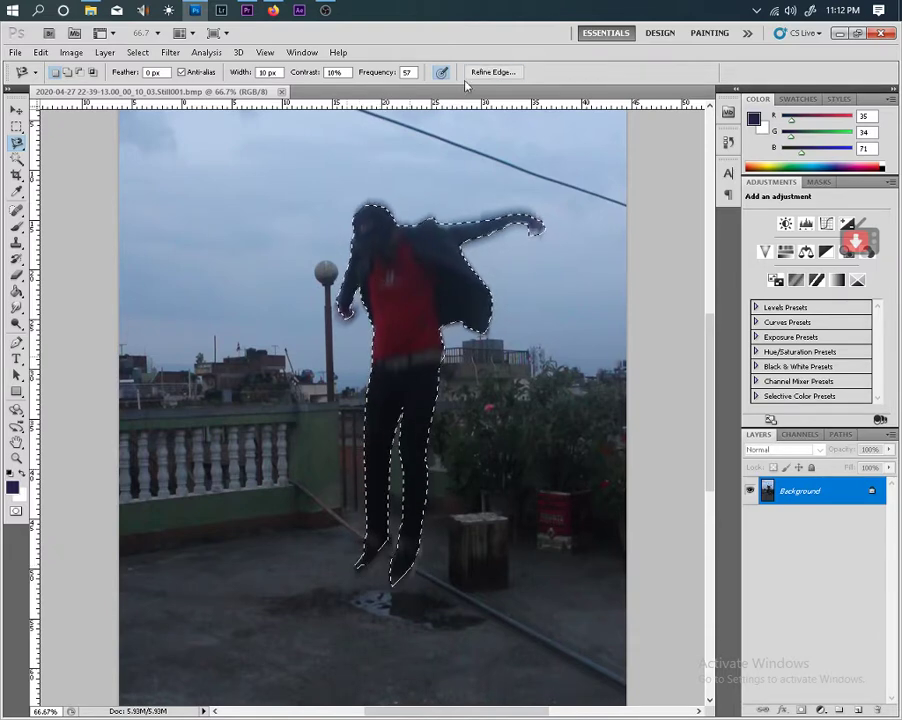
Step: Refine the edge of the person selection by adjusting the refinement brush size and brushing over the outstretched hand
left_click(491, 72)
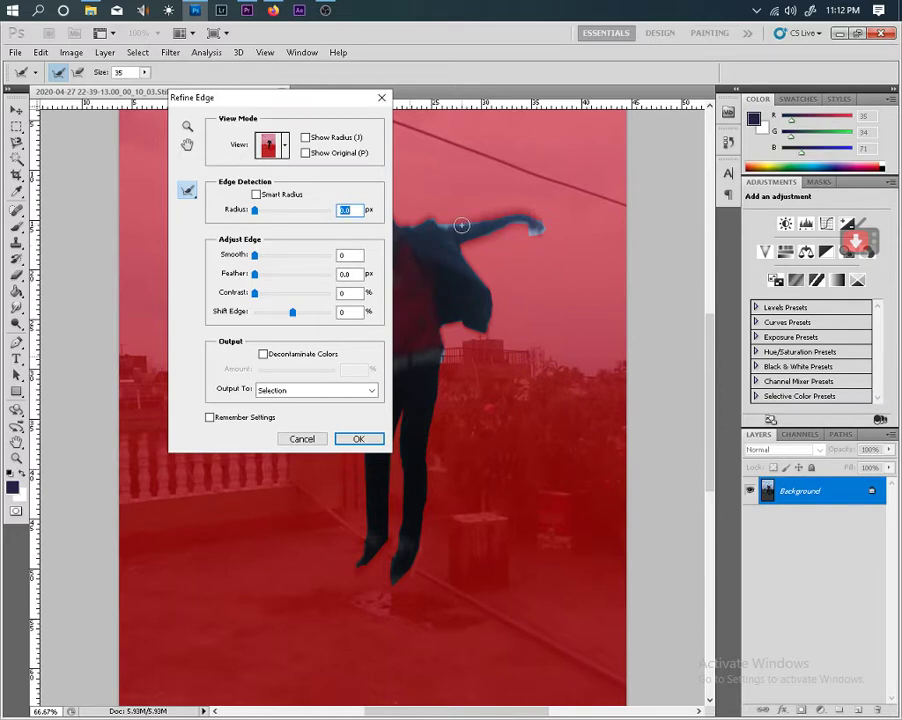
left_click(144, 72)
left_click_drag(142, 87, 137, 88)
key("Return")
left_click(536, 220)
left_click(373, 441)
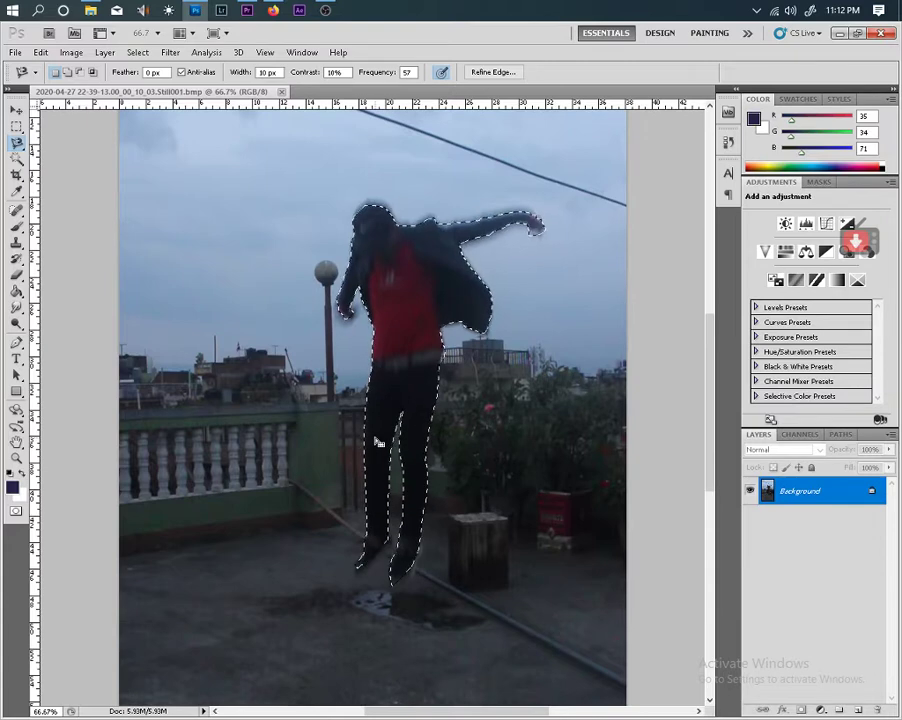
Step: Convert the Background into the editable Layer 0 and delete everything around the person with the inverted selection
double_click(872, 494)
left_click(560, 113)
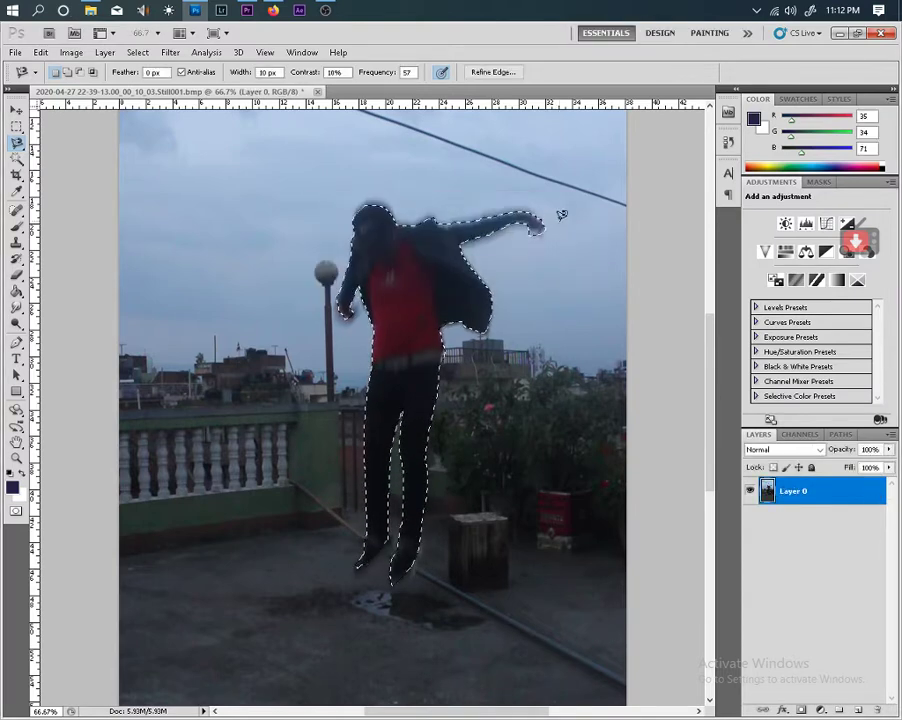
left_click(137, 52)
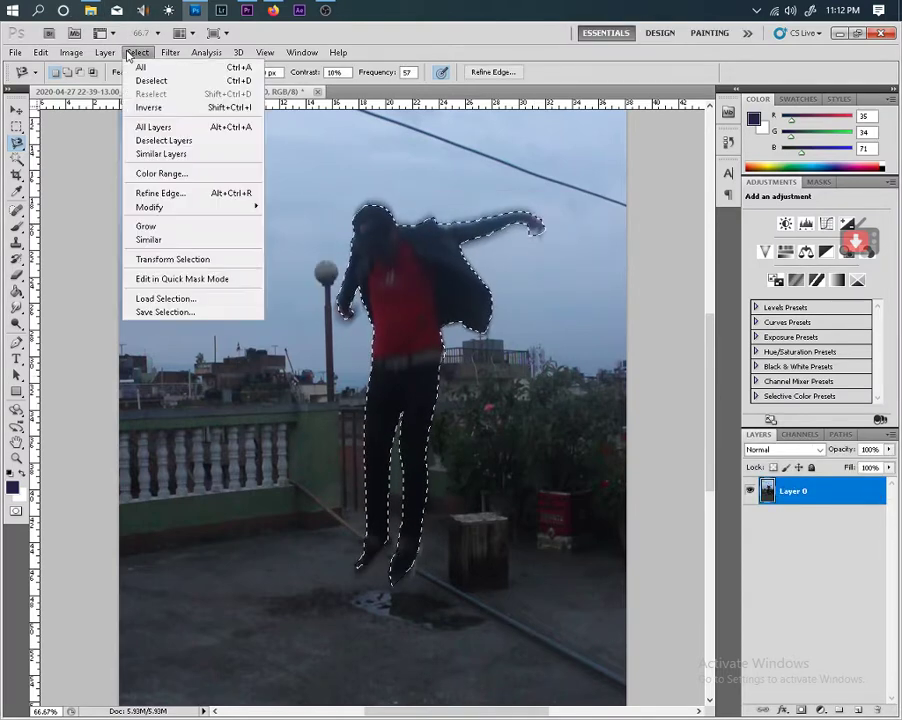
left_click(158, 107)
key("Delete")
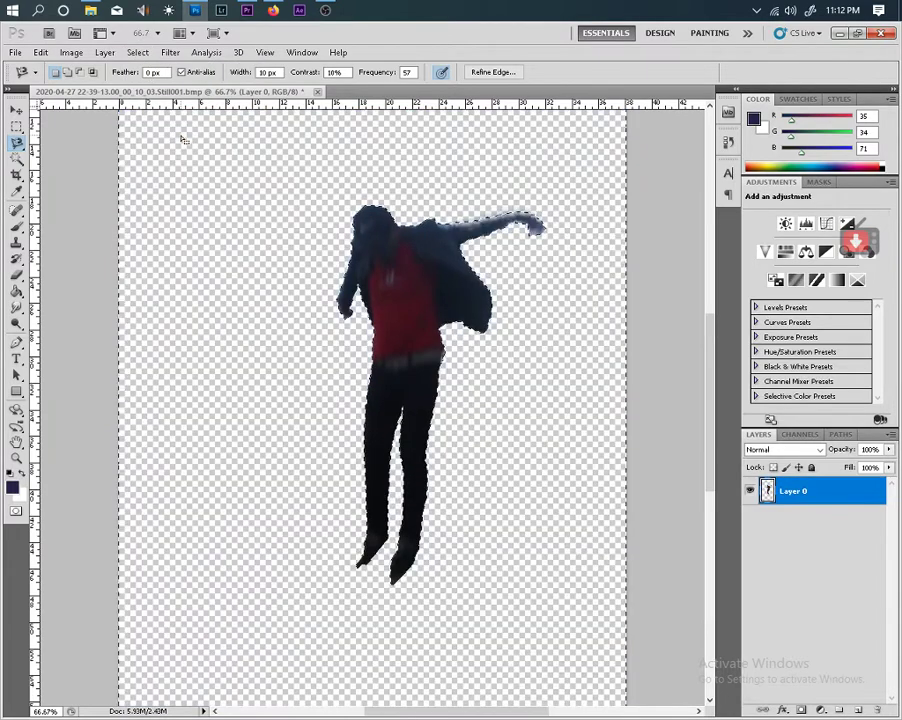
left_click(15, 52)
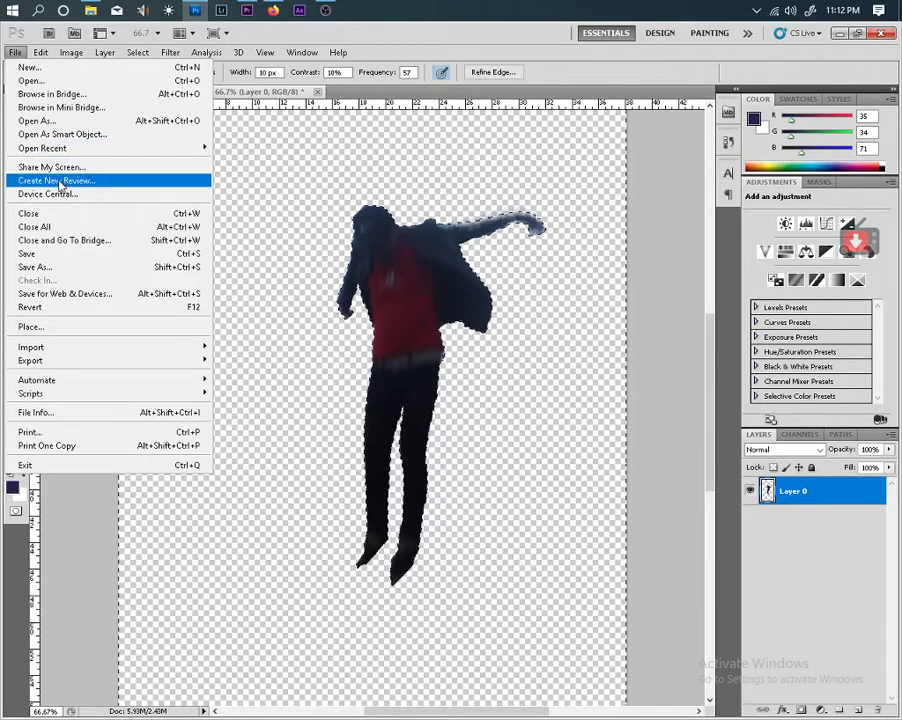
left_click(62, 267)
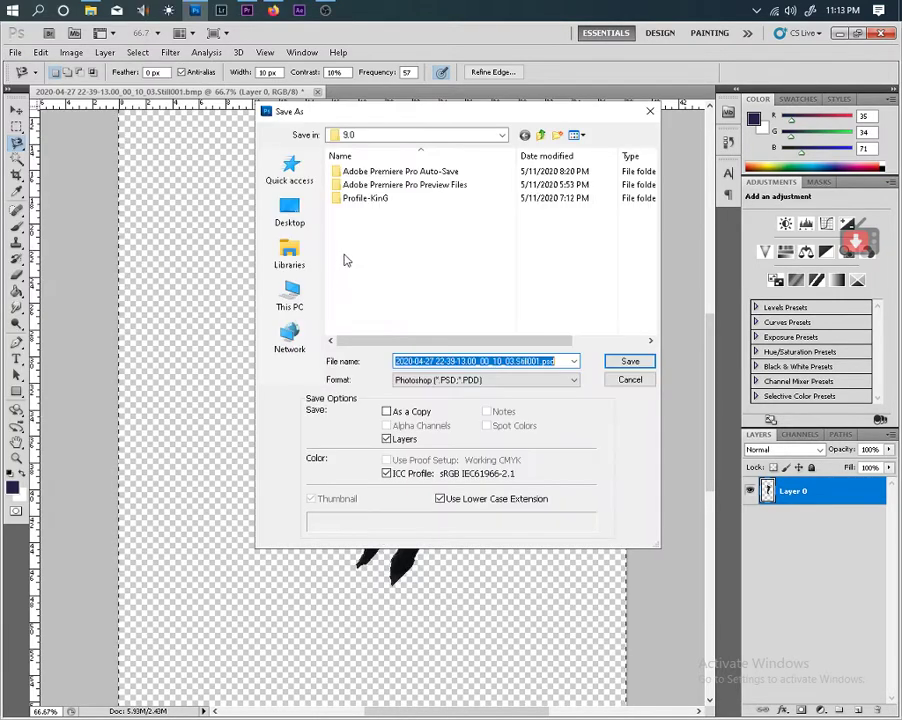
left_click(290, 213)
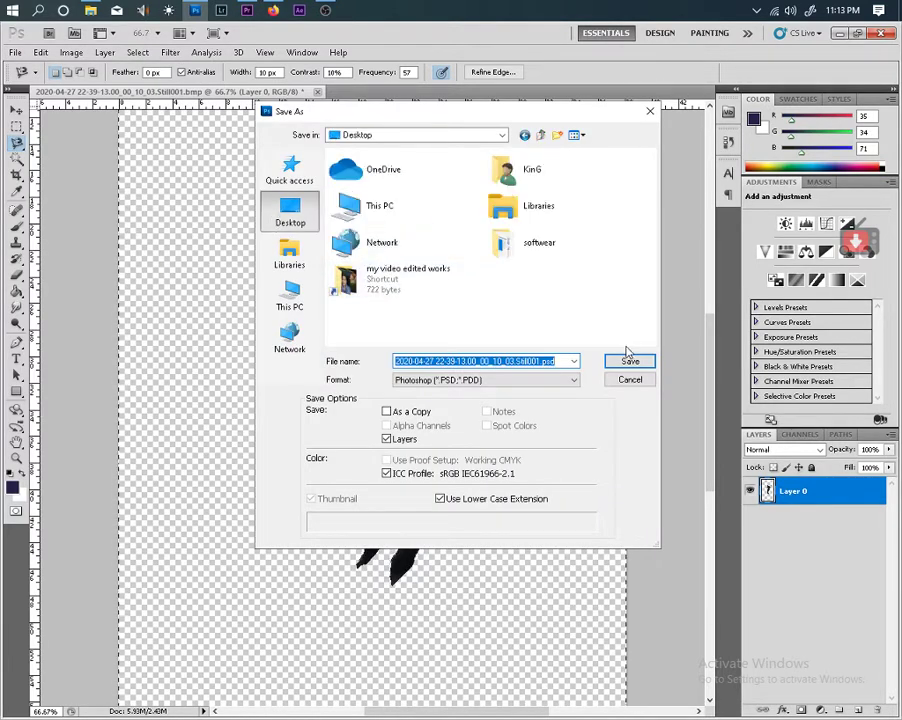
left_click(540, 380)
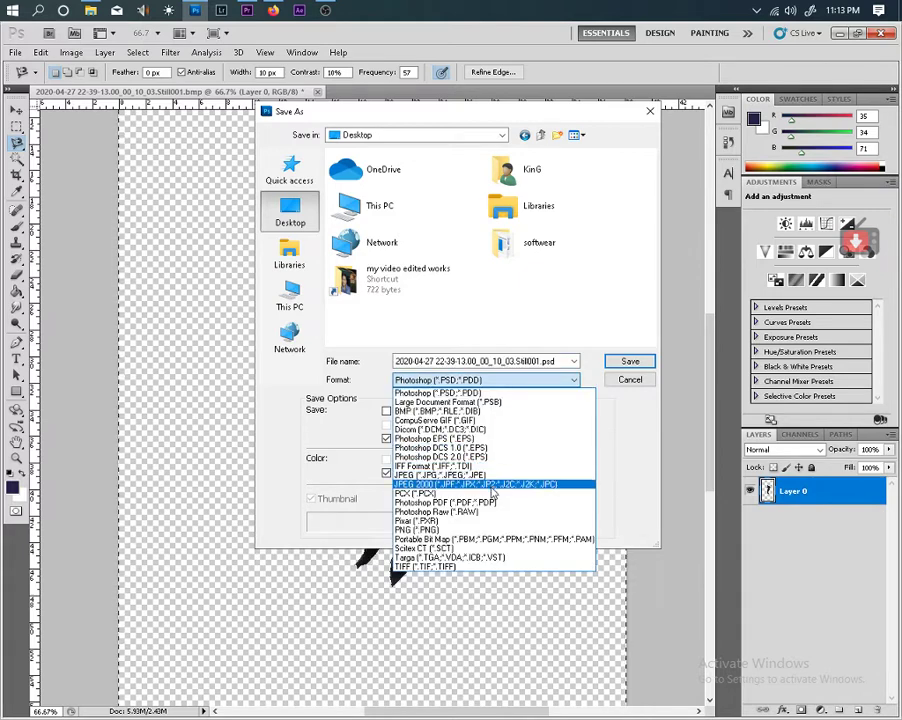
left_click(474, 529)
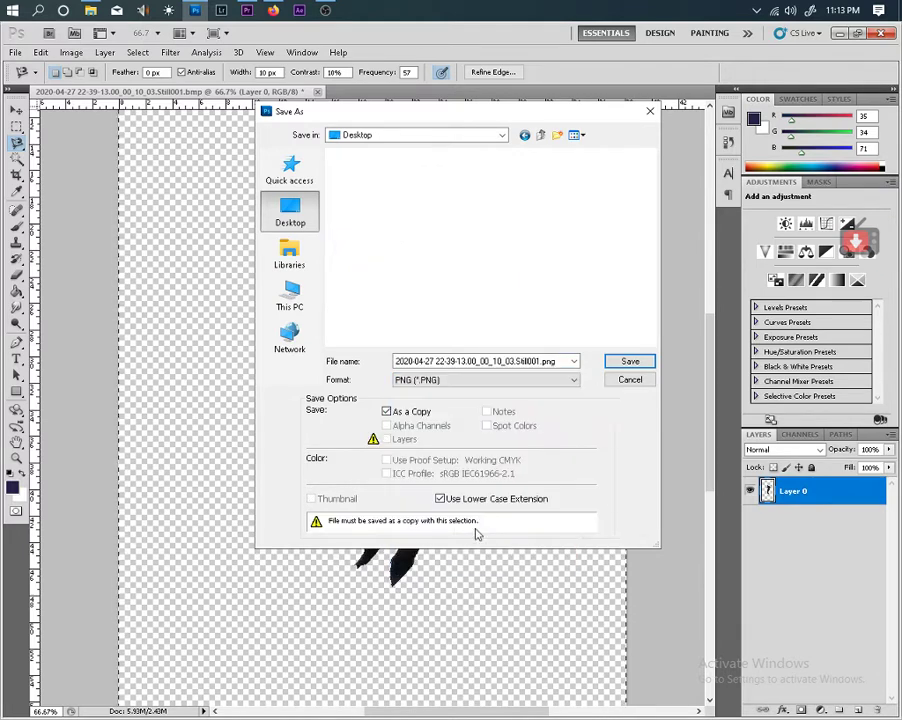
left_click(631, 361)
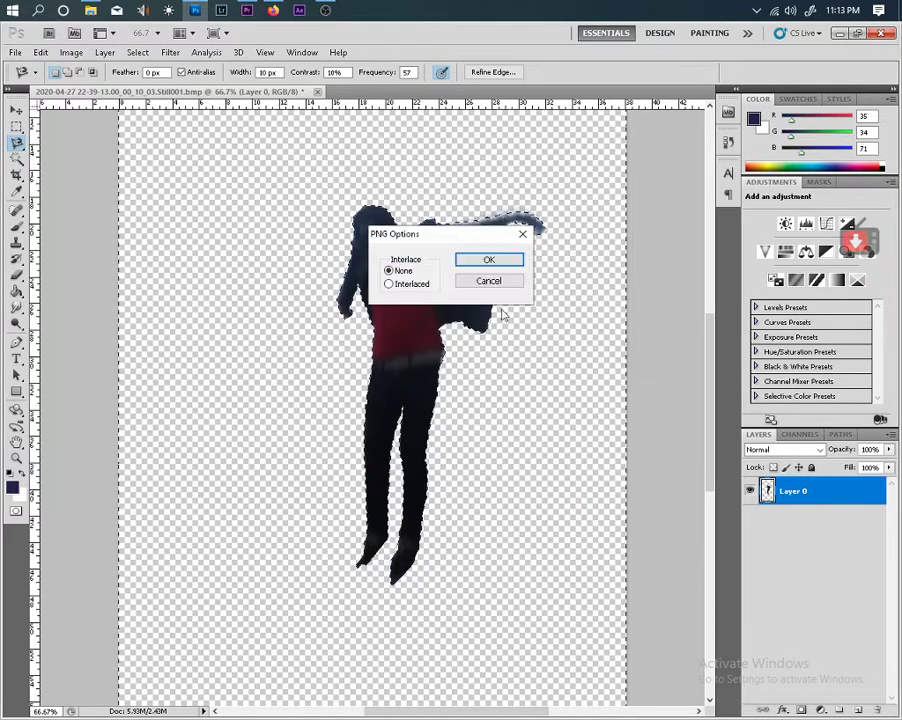
left_click(503, 260)
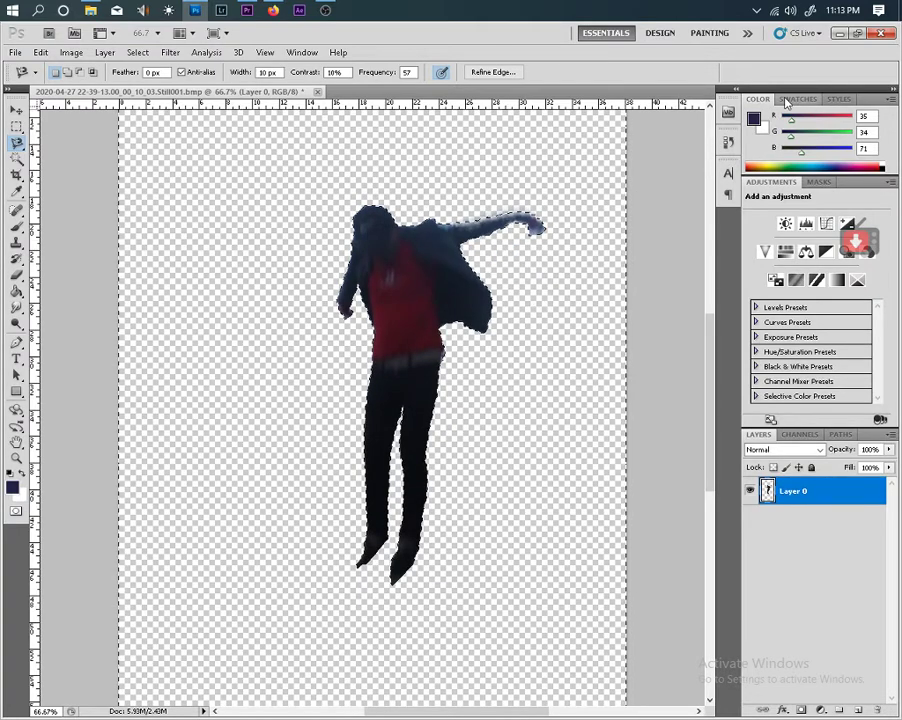
Step: Switch to Premiere Pro, import the PNG cutout from the Desktop and place it on track V3 starting at 00:00:10:03
left_click(840, 33)
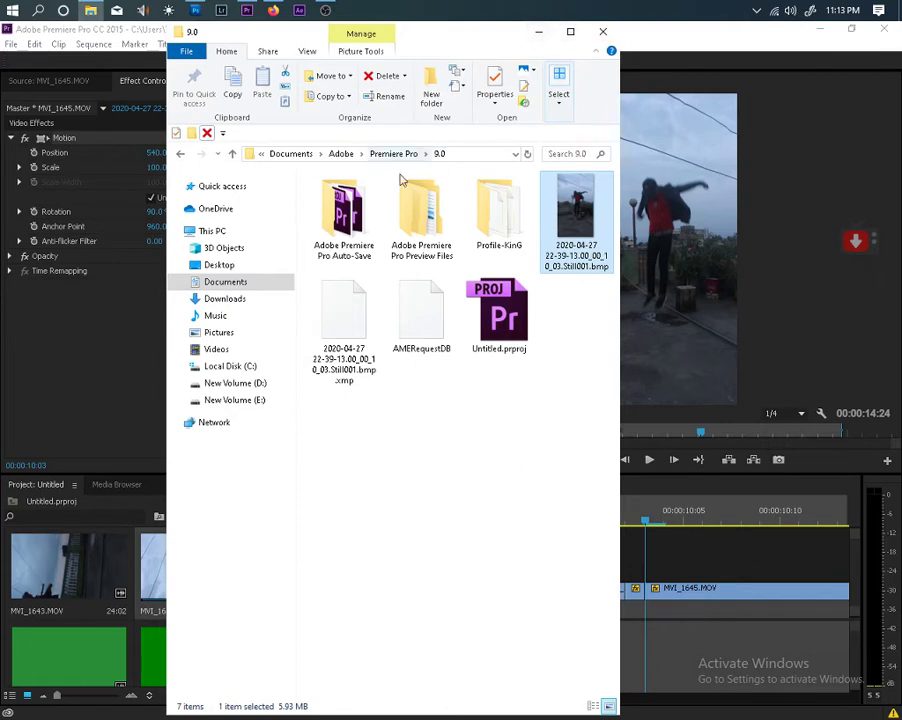
left_click(243, 264)
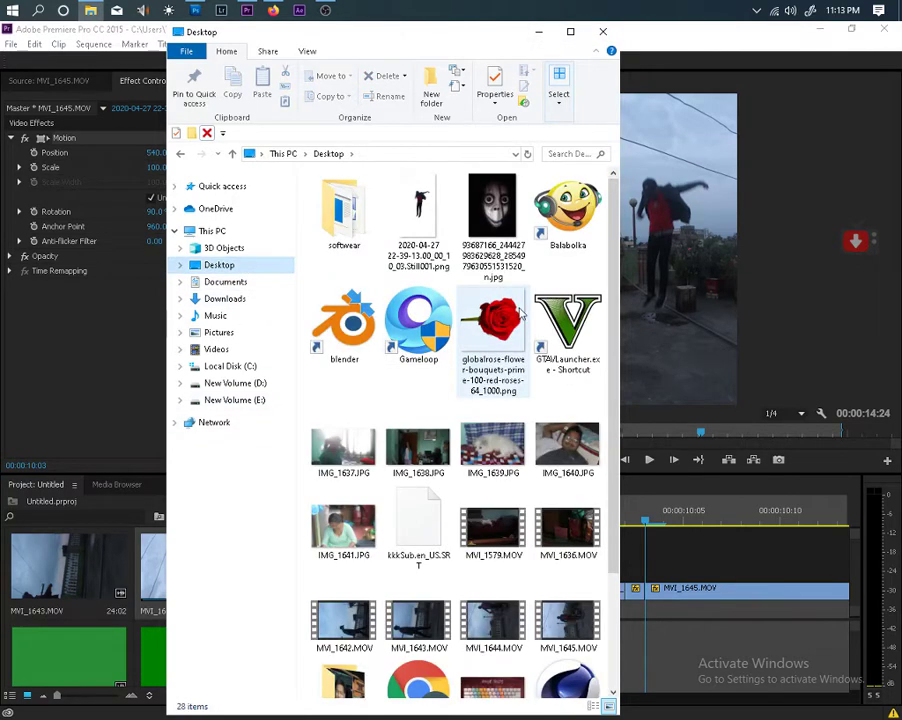
left_click_drag(418, 215, 126, 604)
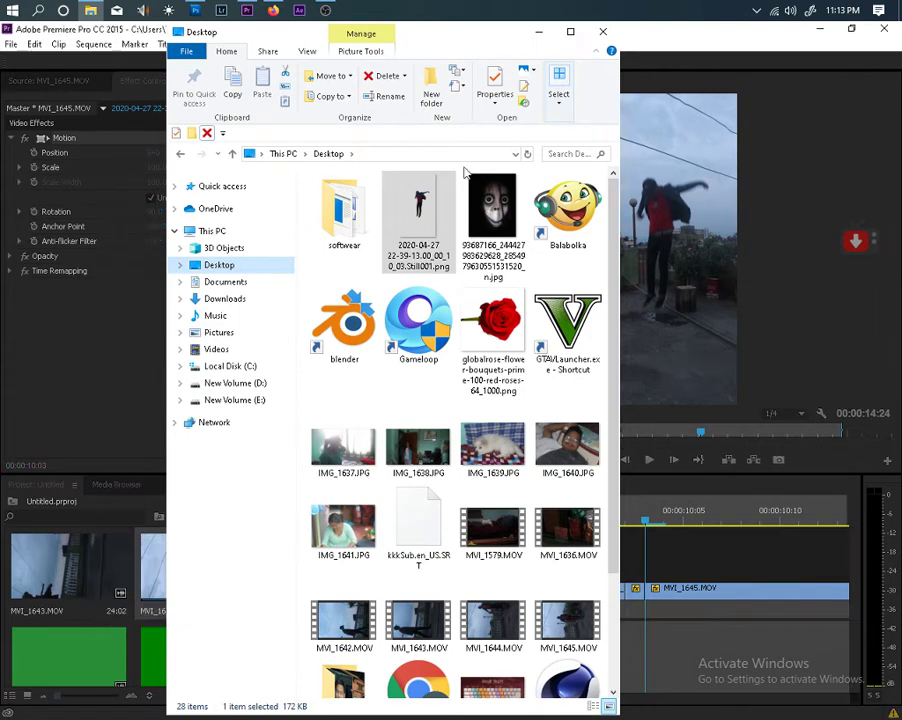
left_click(539, 34)
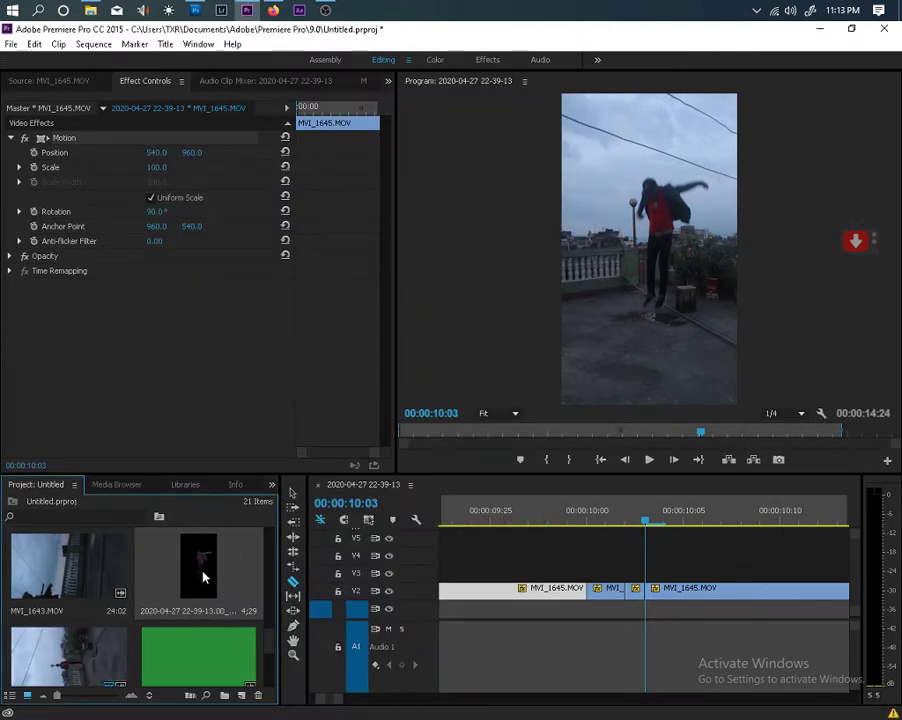
left_click_drag(203, 577, 645, 576)
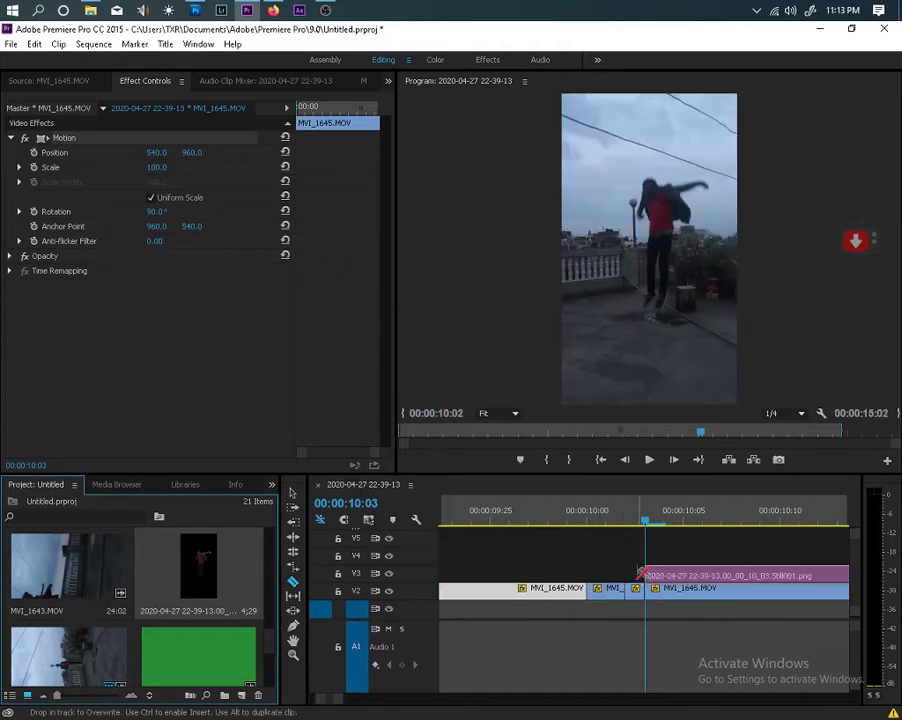
Step: Hide track V3 and split the MVI_1645.MOV clip on V2 at 00:00:13:19, where the person has left the frame
left_click(389, 574)
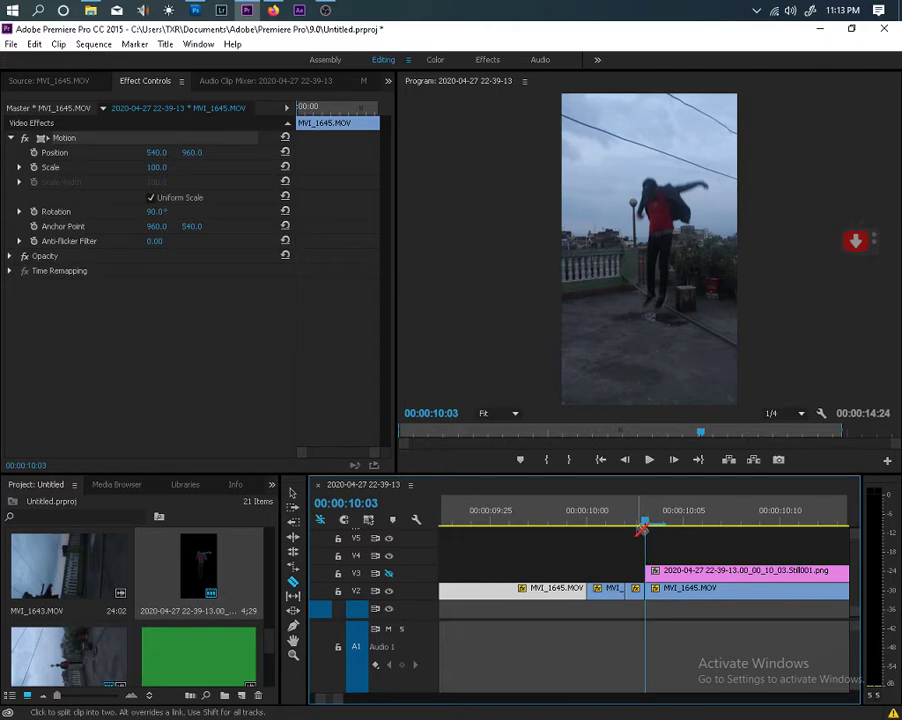
left_click(292, 492)
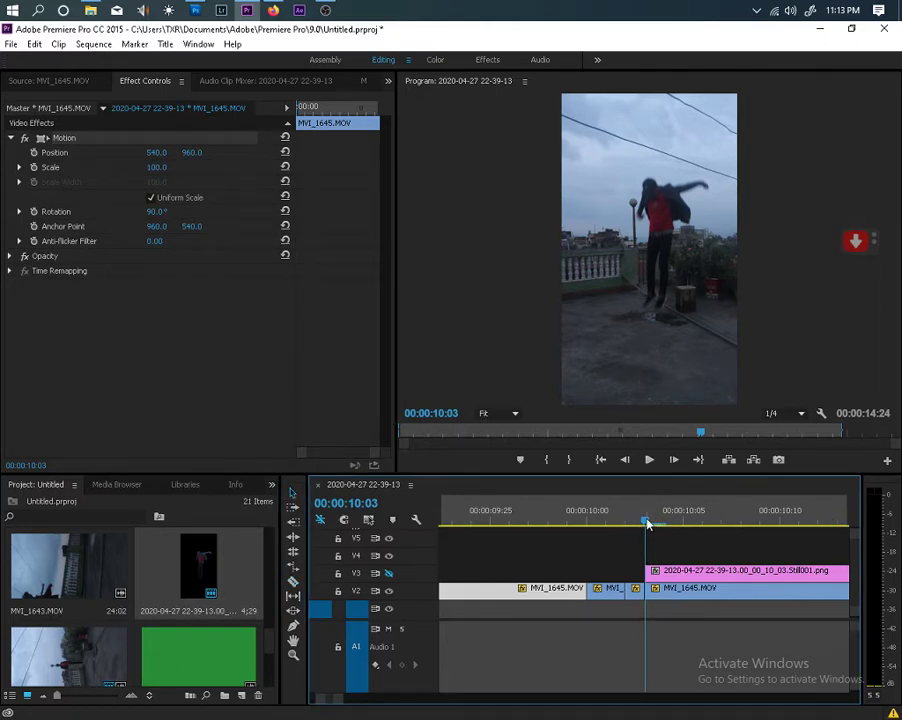
left_click_drag(648, 524, 798, 533)
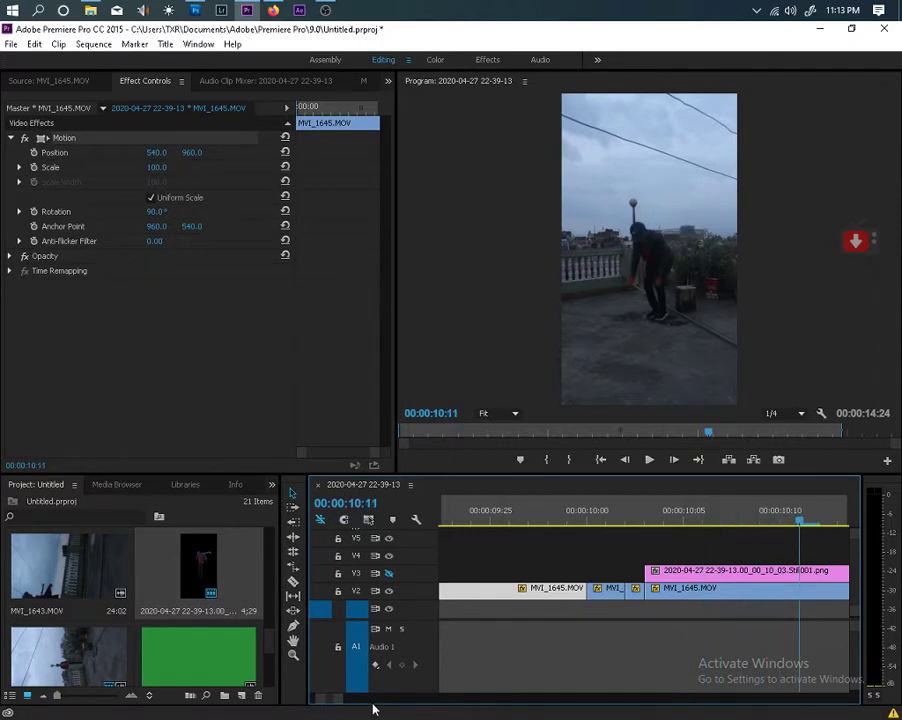
left_click_drag(340, 700, 411, 700)
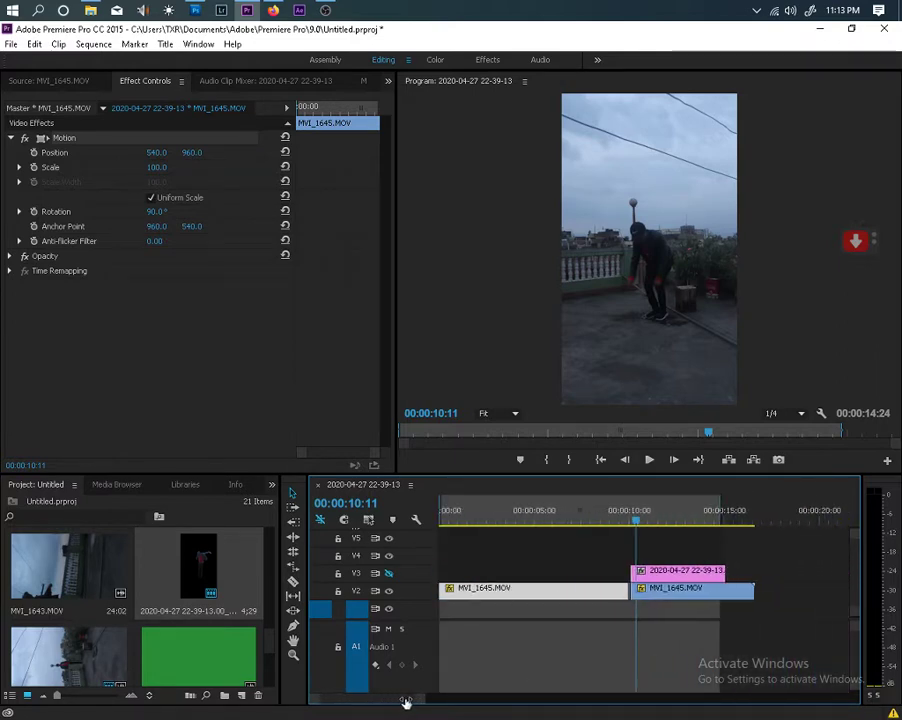
left_click_drag(627, 523, 688, 530)
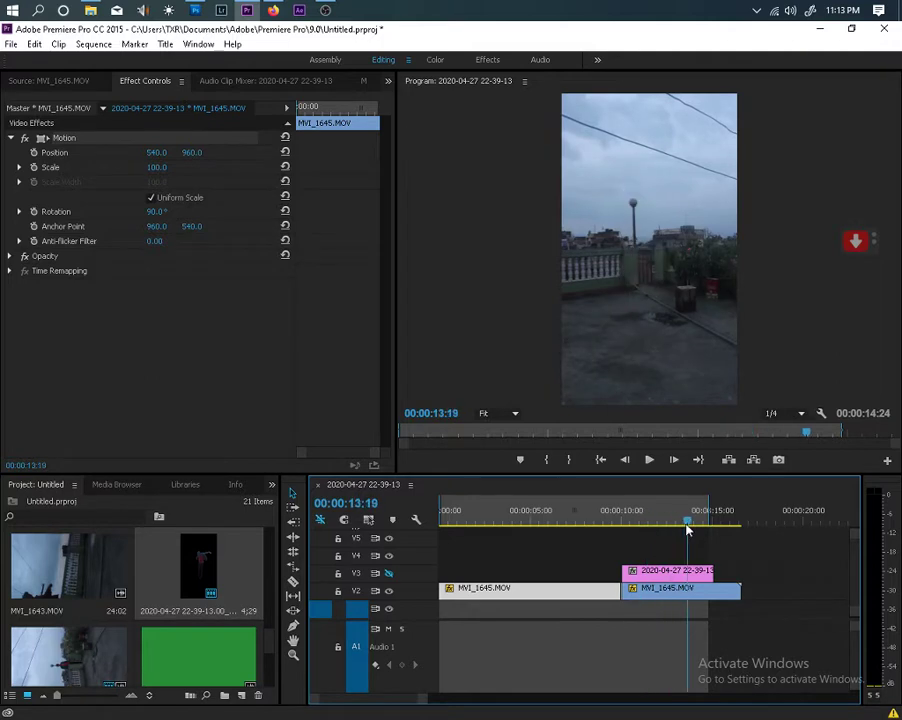
left_click(293, 581)
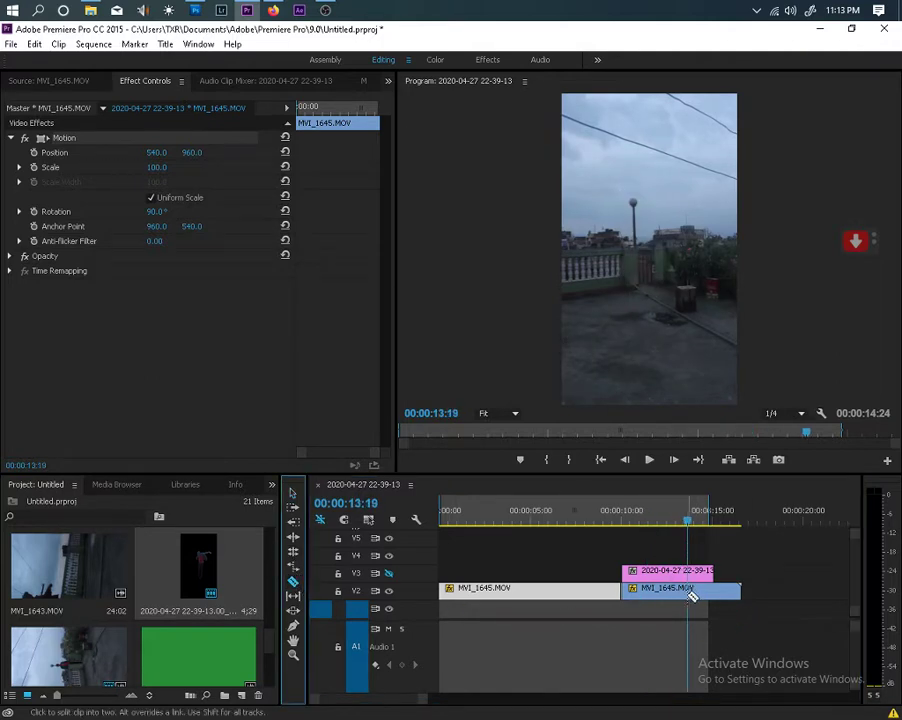
left_click(692, 592)
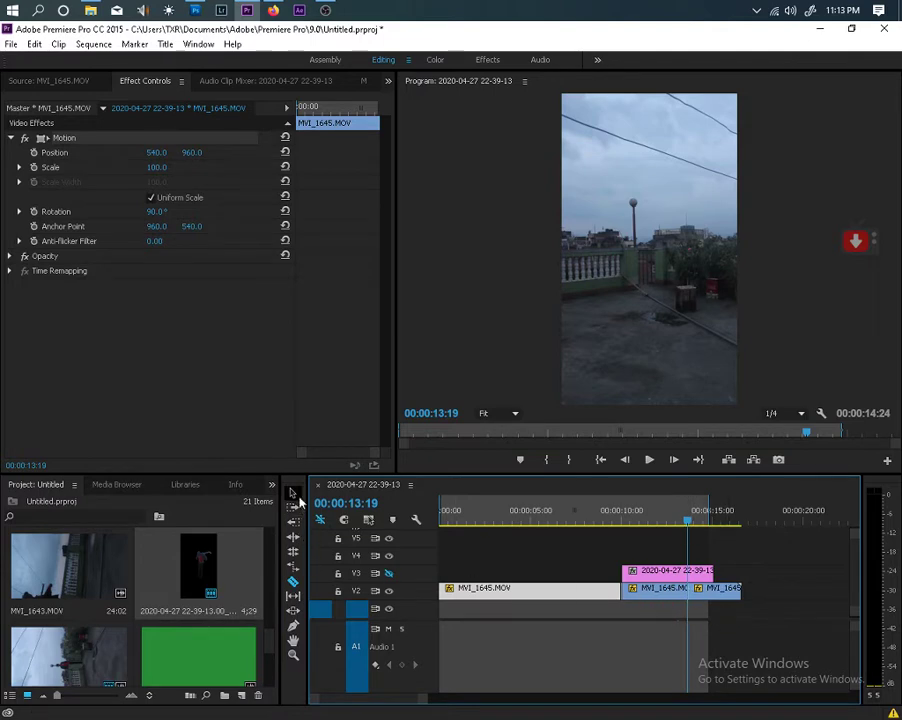
Step: Delete the V2 segment between 00:00:10:03 and the cut at 00:00:13:19
left_click(293, 492)
left_click(665, 591)
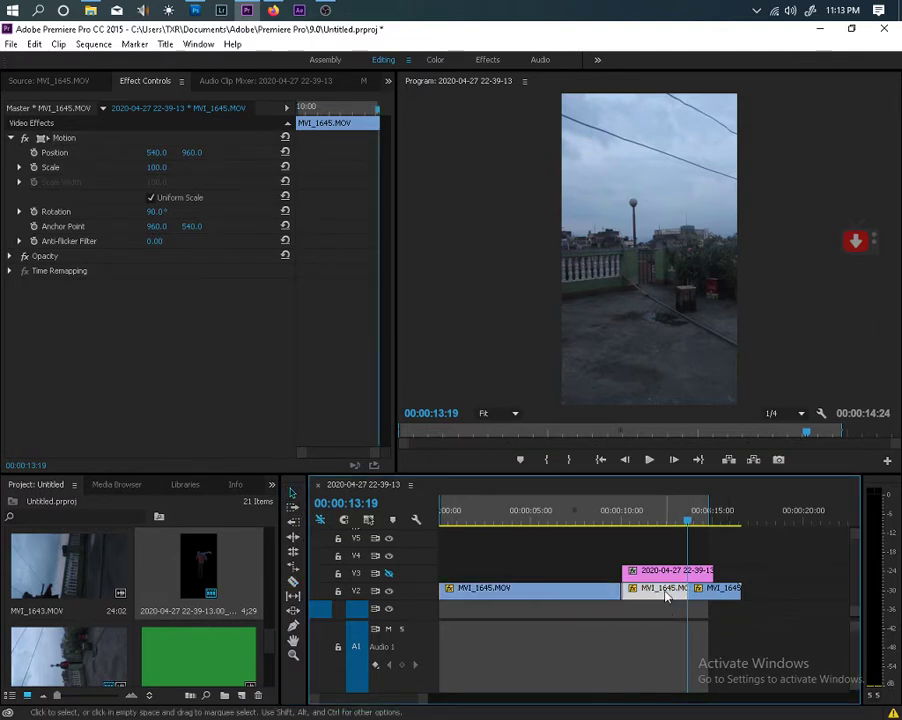
key("Delete")
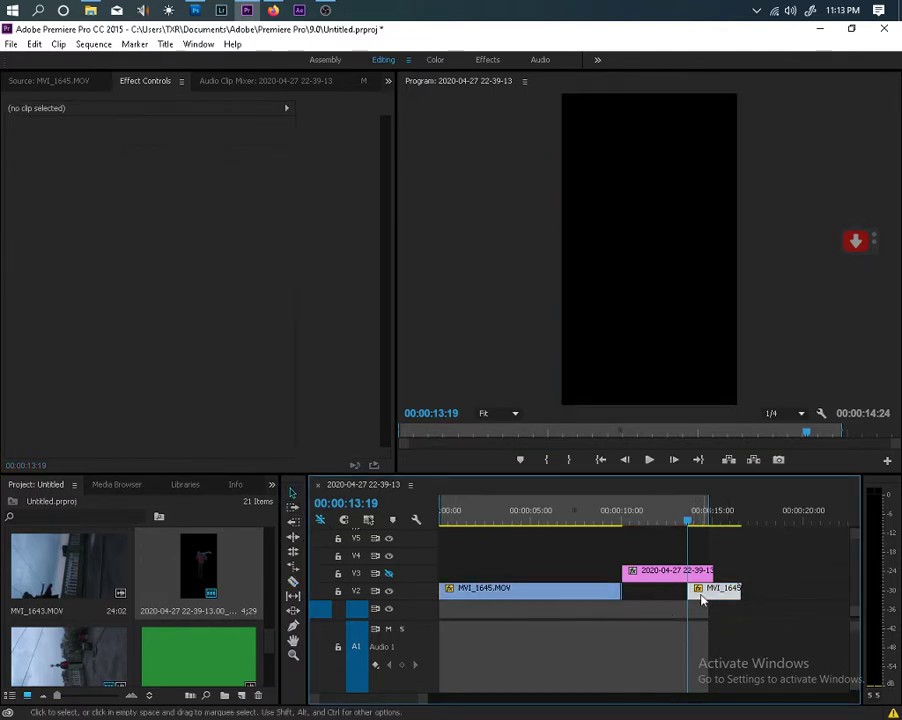
Step: Move the remaining empty-scene clip to start at 00:00:10:03 on V2 under the PNG cutout, and make track V3 visible again
left_click_drag(696, 594, 650, 597)
double_click(650, 609)
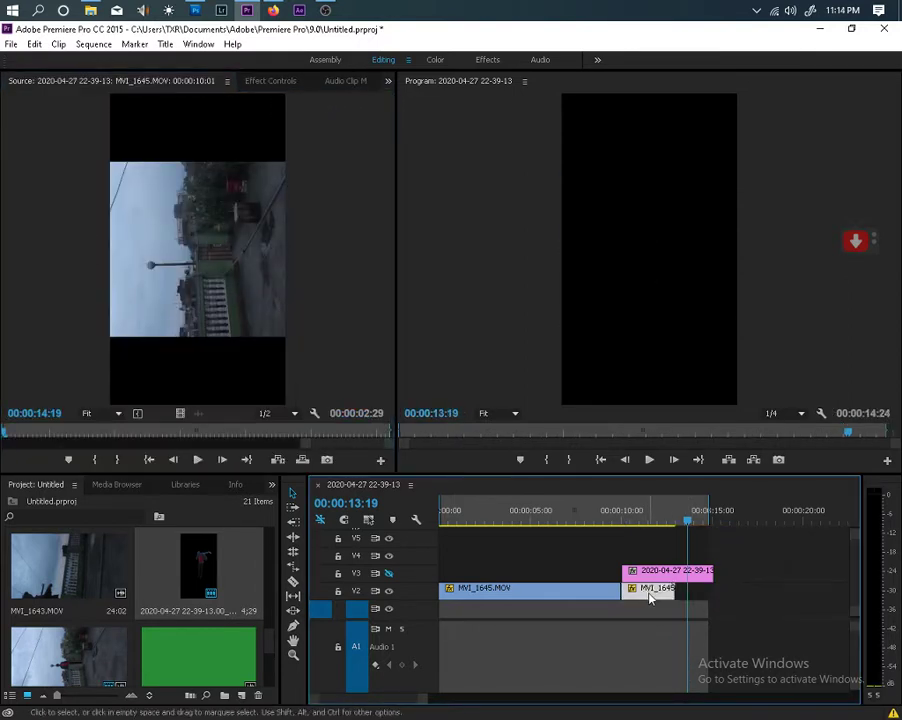
left_click_drag(404, 704, 394, 700)
left_click_drag(644, 522, 511, 519)
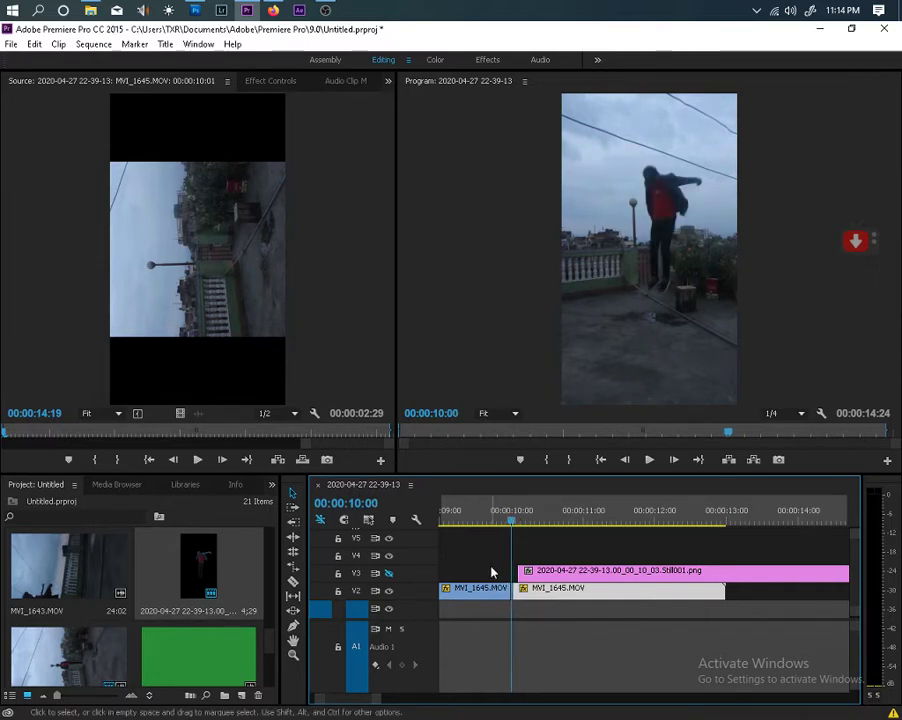
key("ctrl+z")
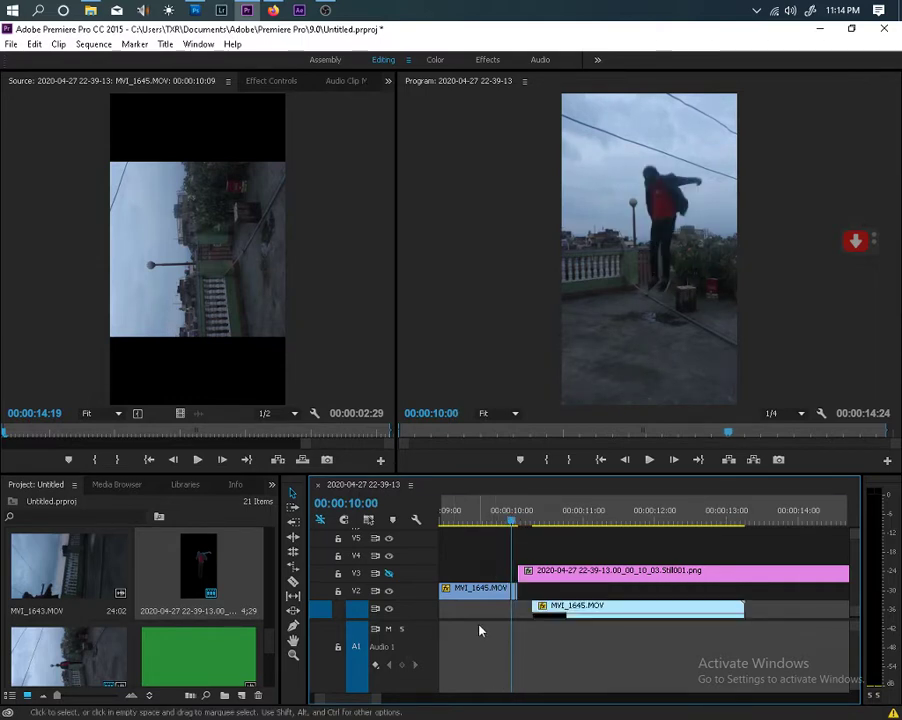
left_click(607, 612)
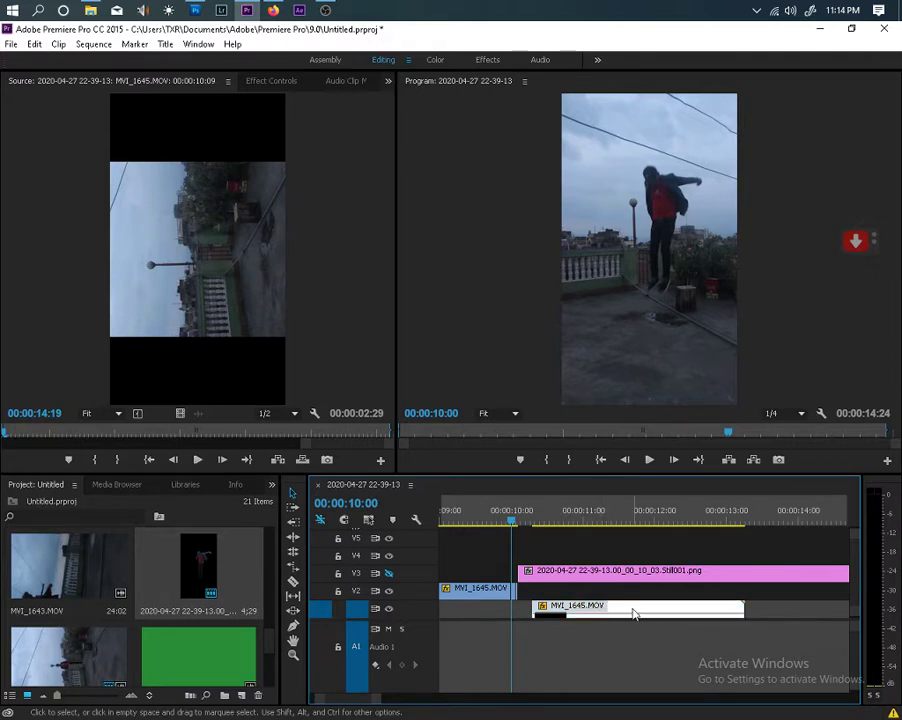
mouse_move(632, 613)
left_mouse_down()
mouse_move(635, 602)
mouse_move(624, 602)
left_mouse_up()
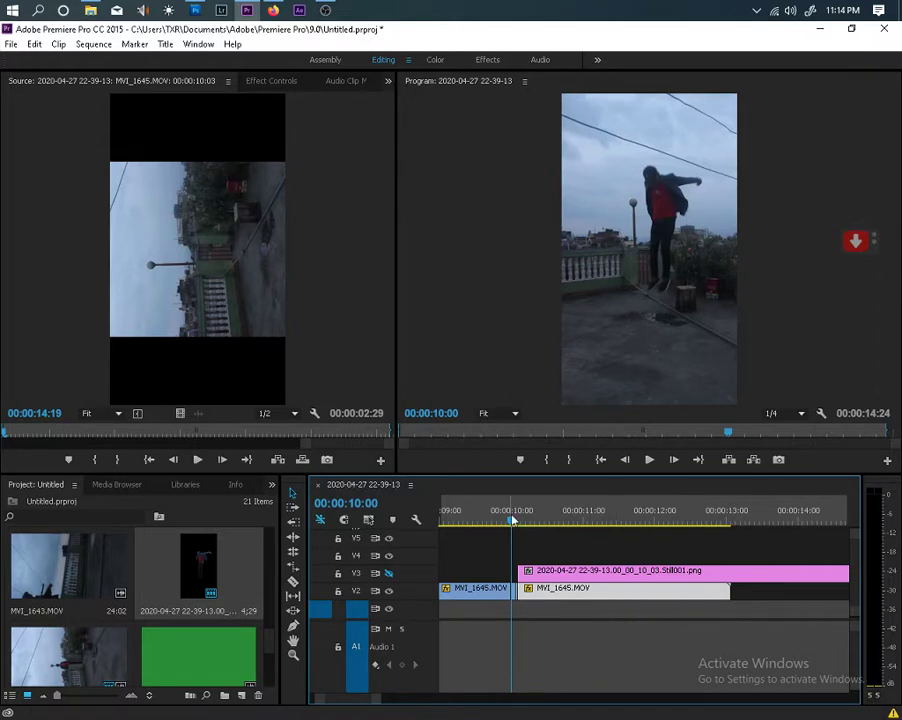
mouse_move(511, 520)
left_mouse_down()
mouse_move(540, 527)
mouse_move(519, 535)
left_mouse_up()
left_click(389, 573)
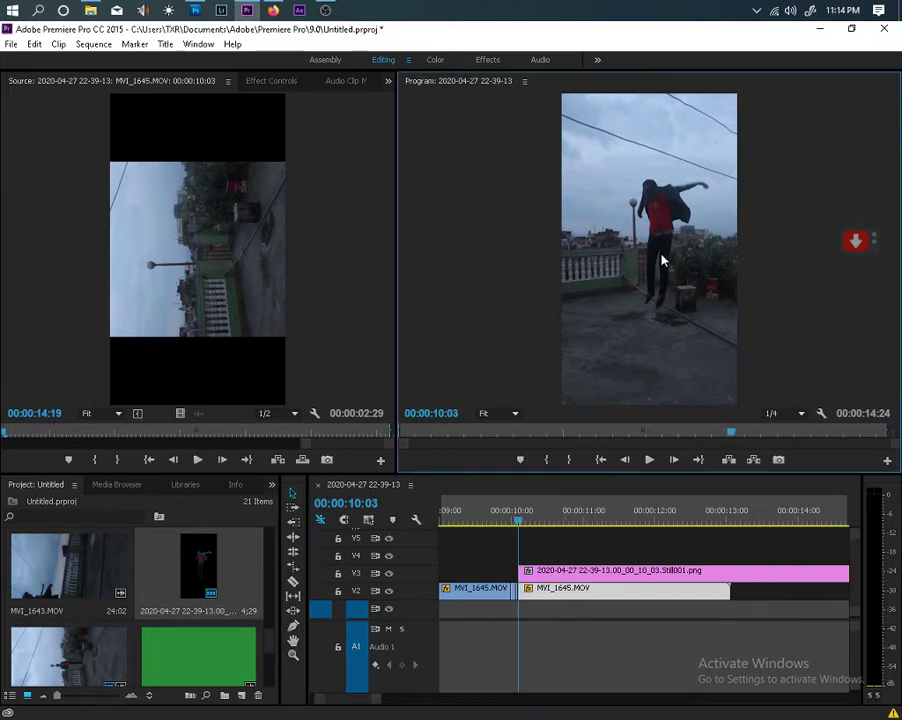
Step: Add starting Position and Scale keyframes to the PNG cutout on V3 at 00:00:10:03
left_click(565, 568)
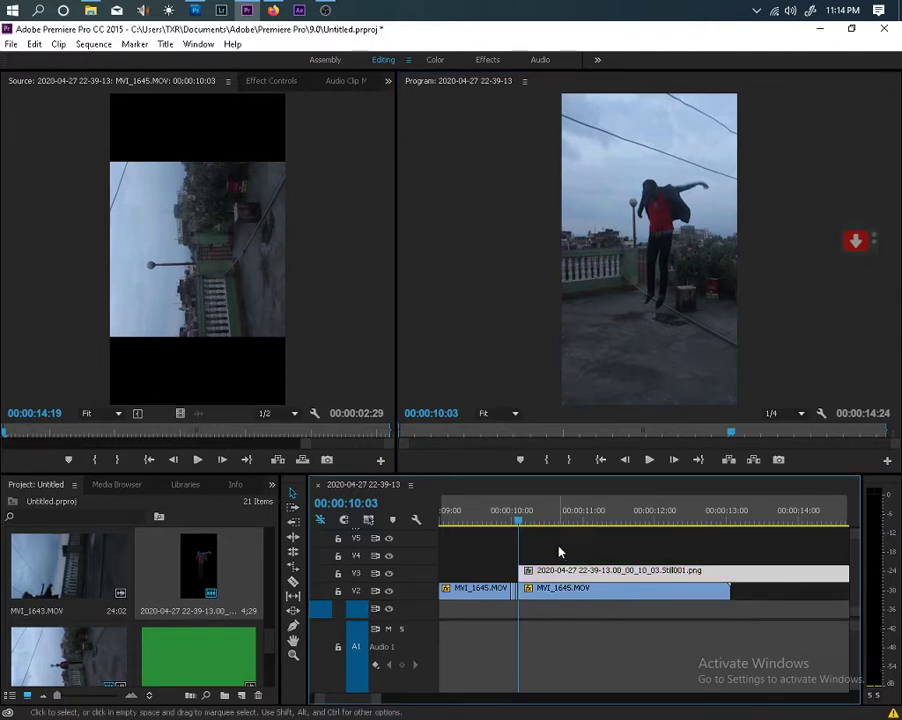
left_click(264, 81)
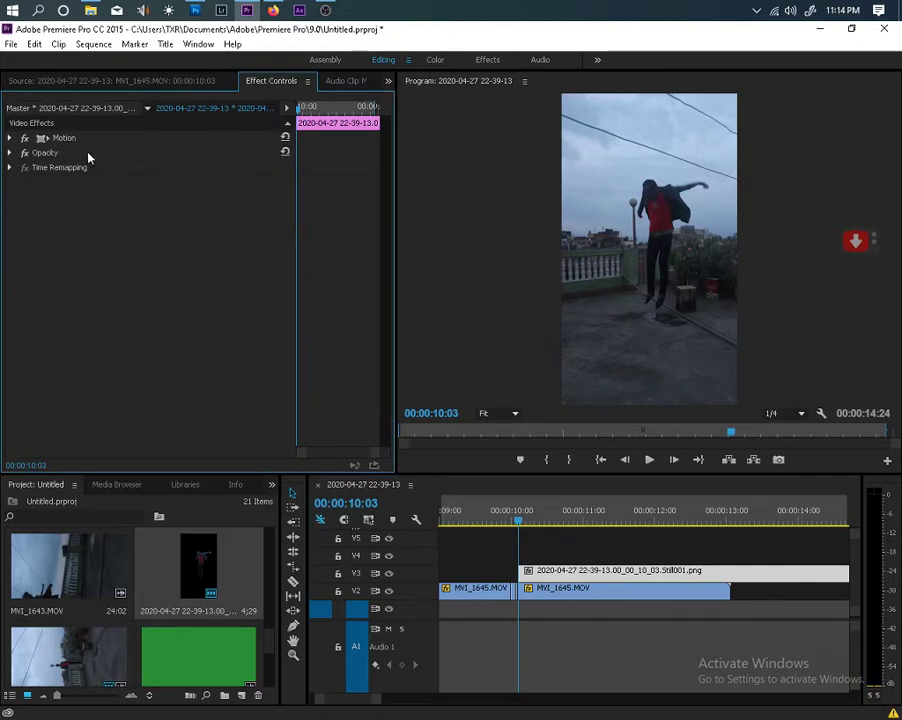
left_click(9, 138)
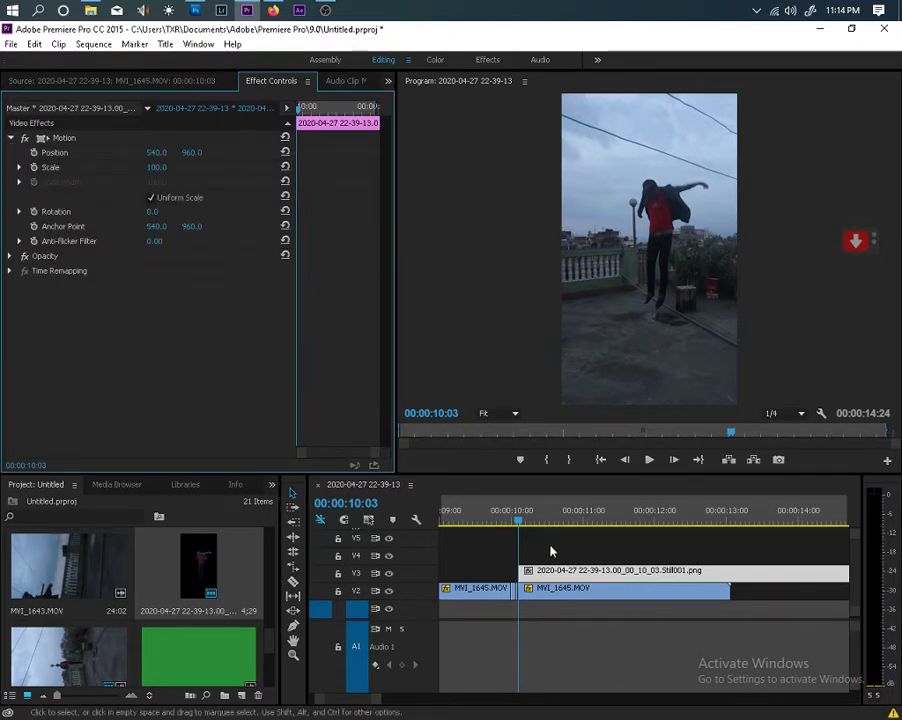
left_click(521, 522)
left_click_drag(521, 522, 551, 527)
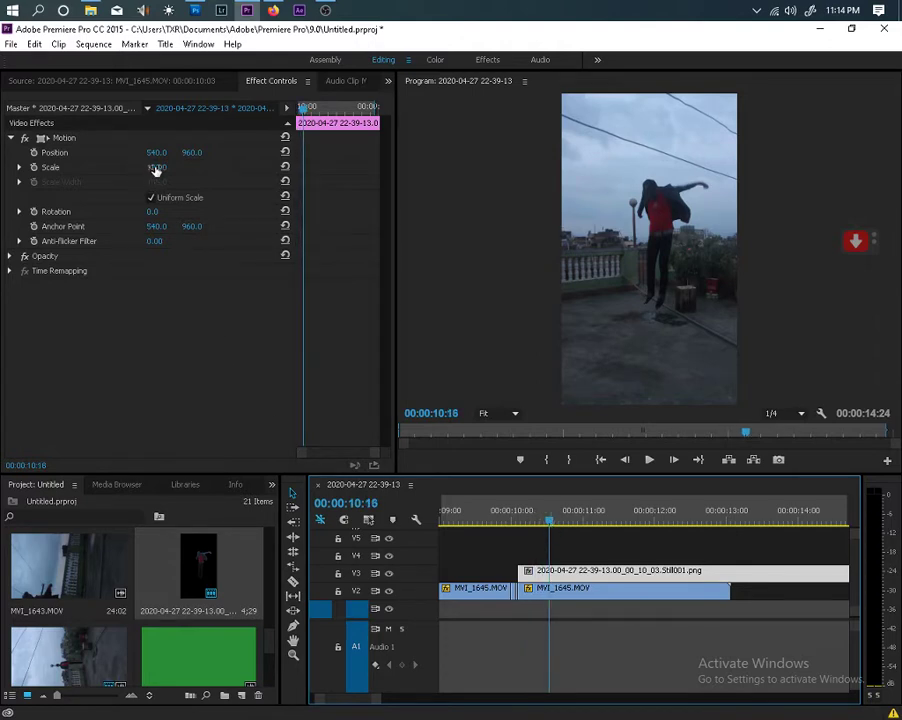
left_click_drag(552, 529, 520, 527)
left_click(34, 152)
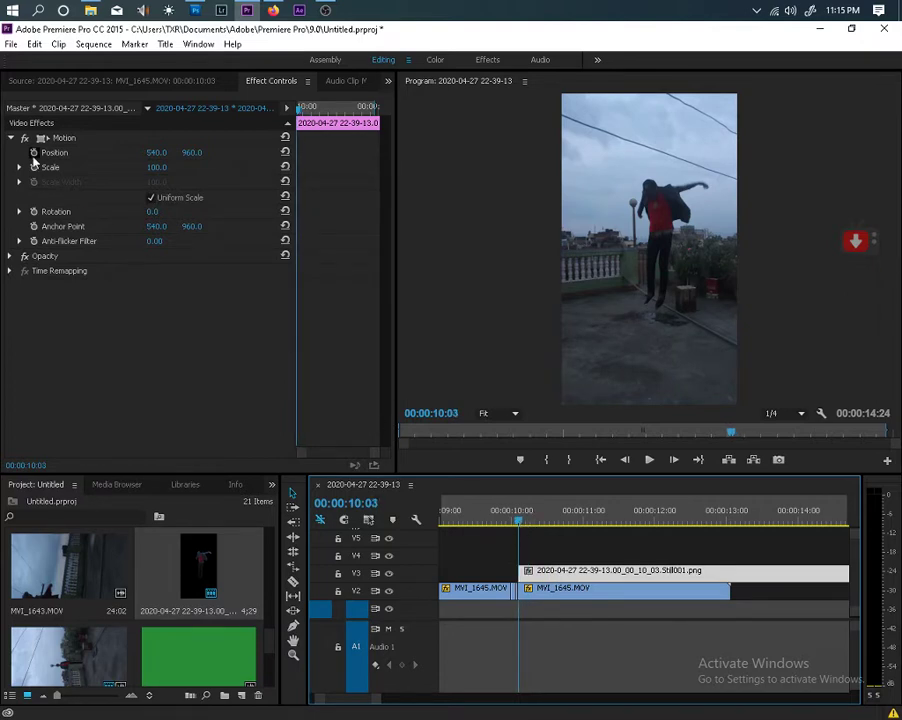
left_click(34, 167)
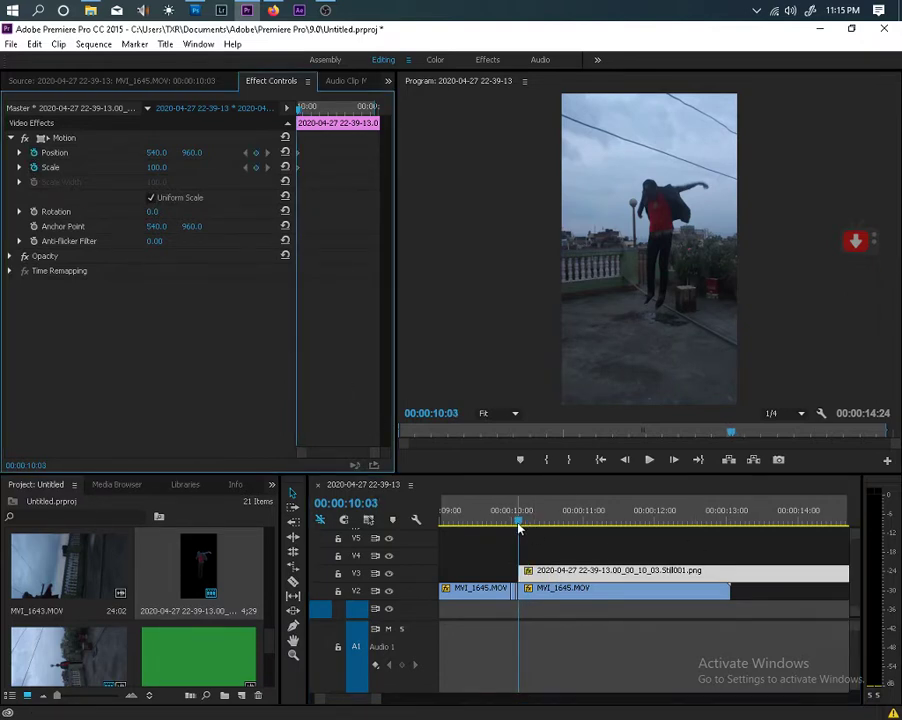
Step: Keyframe the PNG cutout at 00:00:10:14 with vertical Position 1827.0 and Scale 86.0
left_click_drag(518, 523, 544, 526)
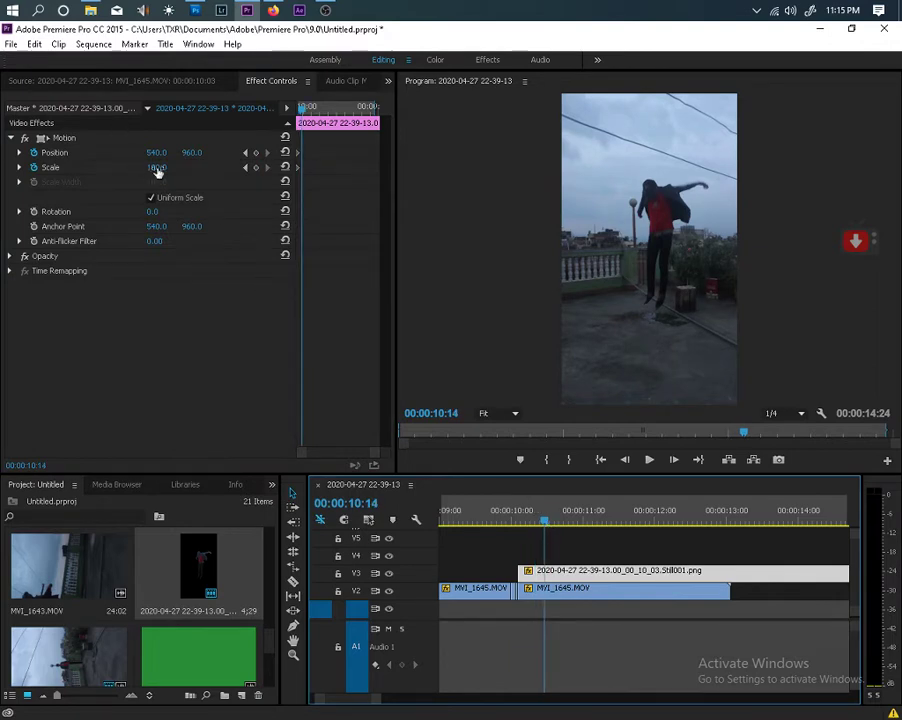
left_click_drag(191, 152, 298, 152)
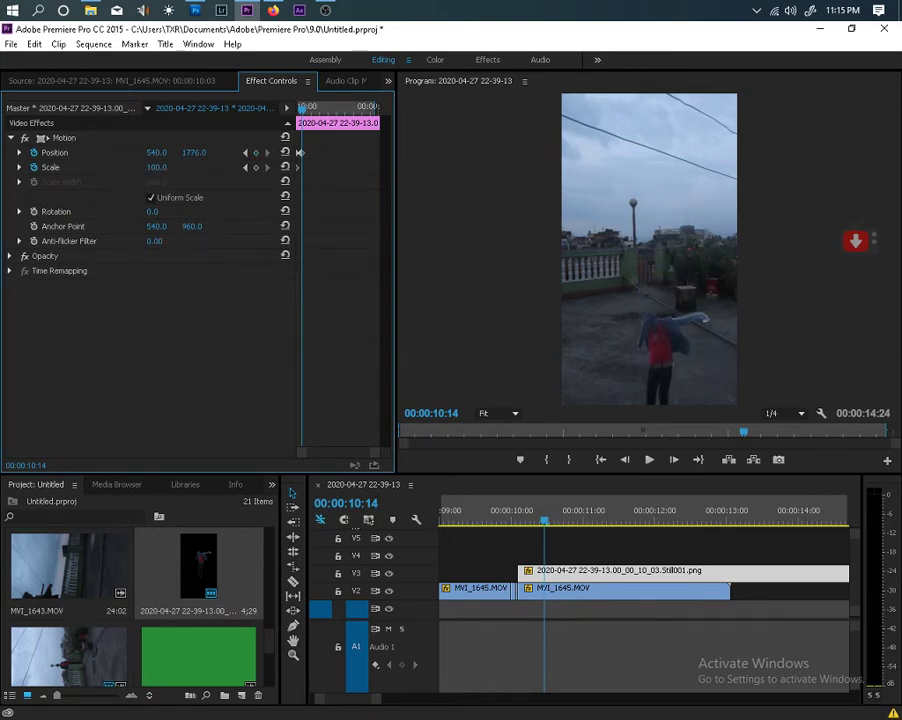
left_click_drag(156, 167, 142, 167)
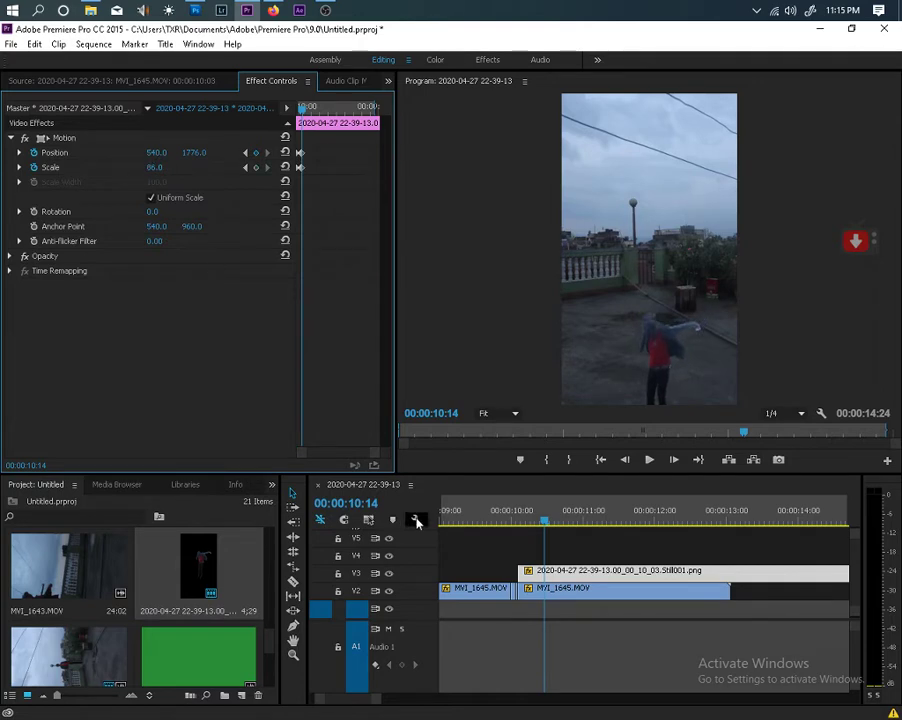
mouse_move(545, 524)
left_mouse_down()
mouse_move(517, 528)
mouse_move(545, 531)
left_mouse_up()
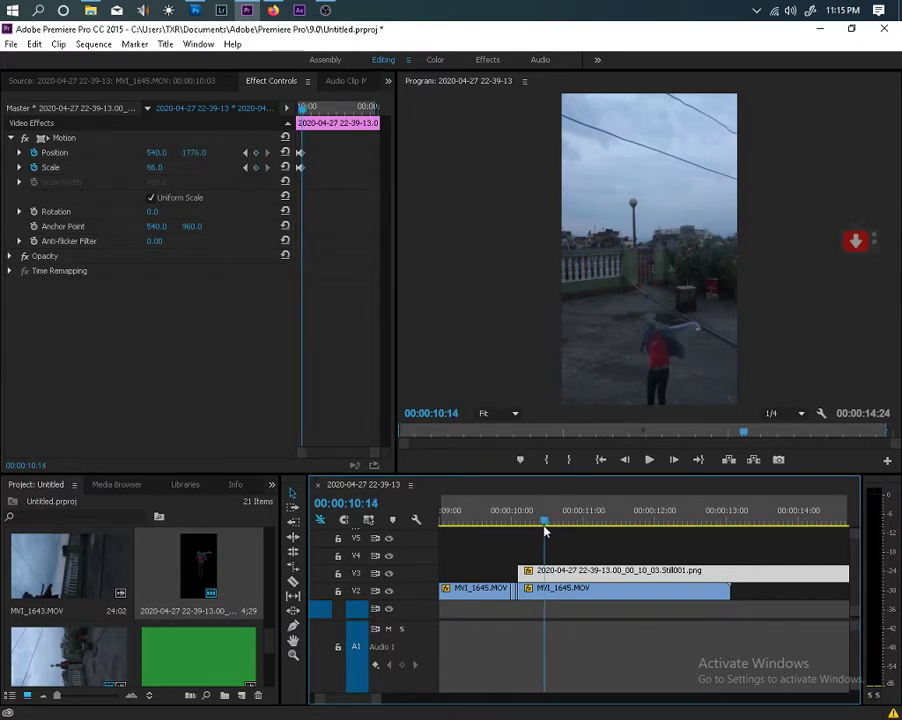
left_click_drag(191, 155, 203, 155)
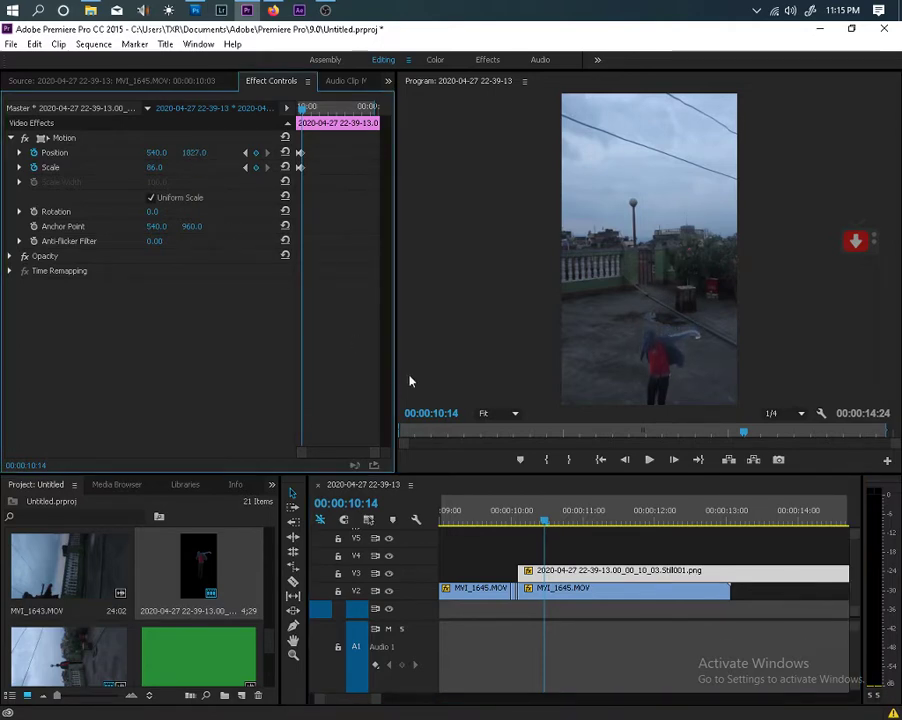
Step: Check the first frames of the cutout's fall and duplicate the empty-scene clip from V2 onto V4 above the PNG
left_click_drag(546, 521, 519, 524)
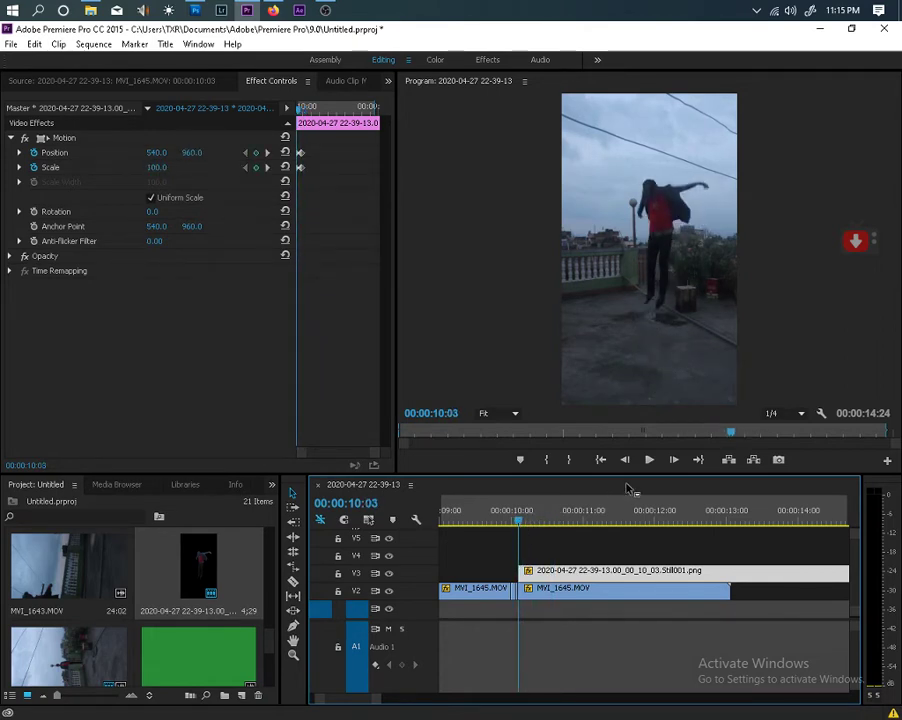
left_click(672, 460)
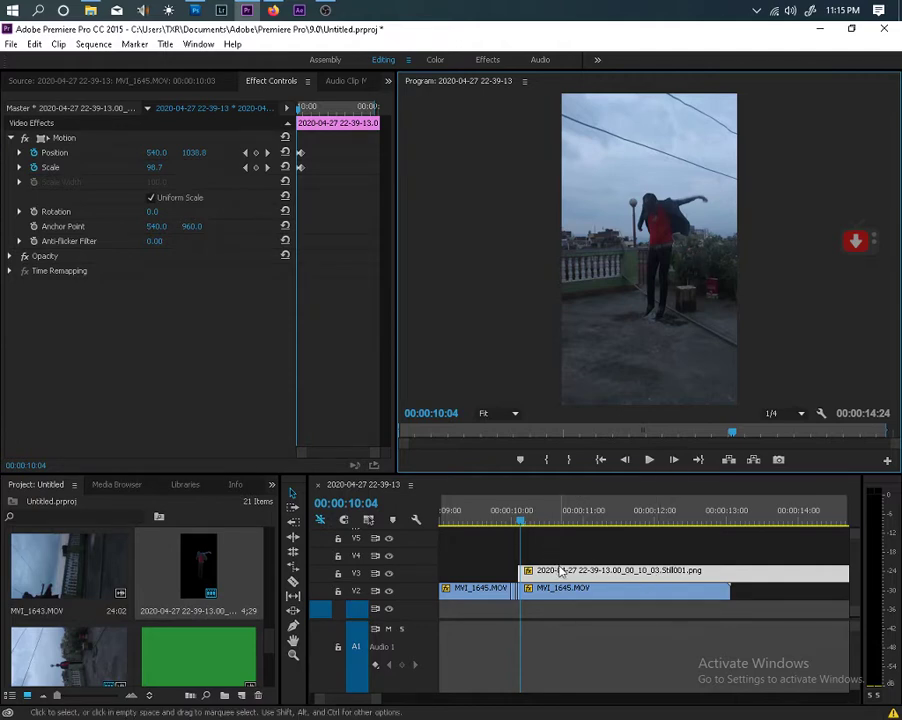
left_click(560, 598)
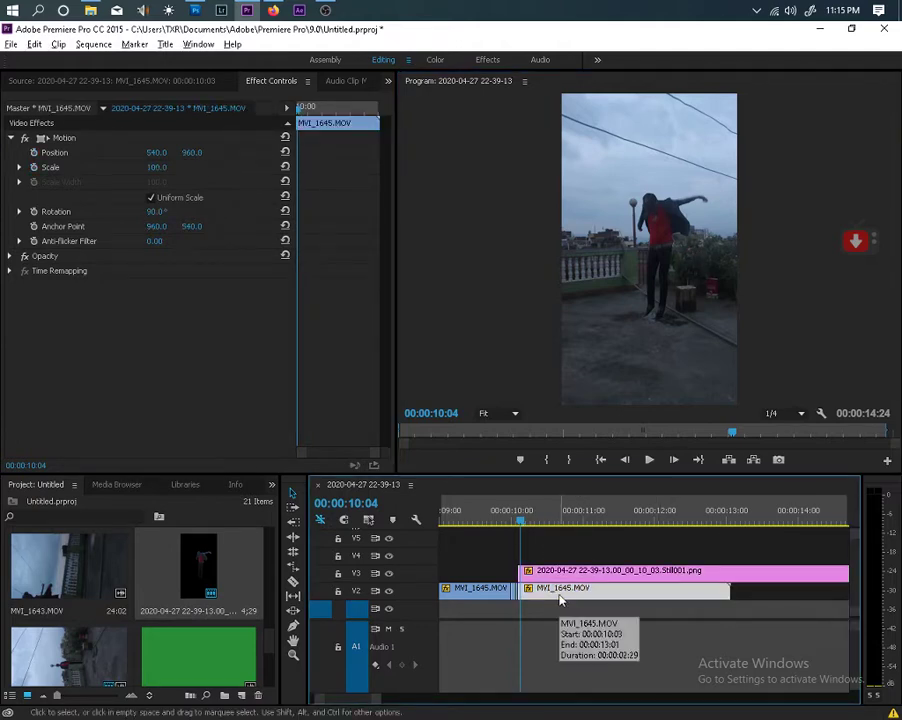
left_click_drag(560, 596, 562, 563)
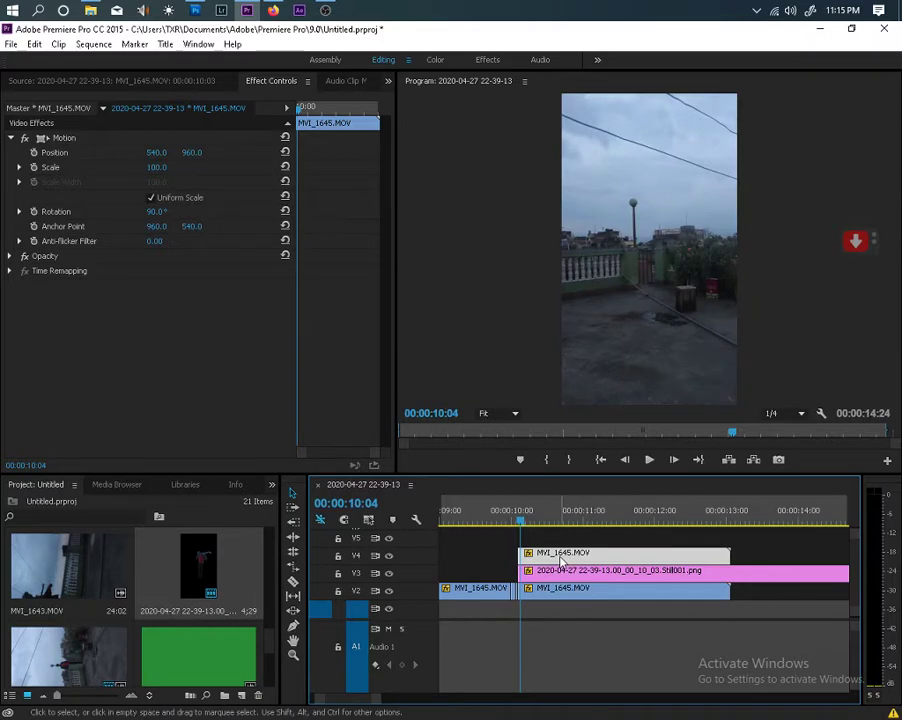
Step: Add a rectangular opacity mask to the V4 empty-scene clip at 00:00:10:03 and stretch it over the full-width ground below the jumper's feet
left_click(518, 522)
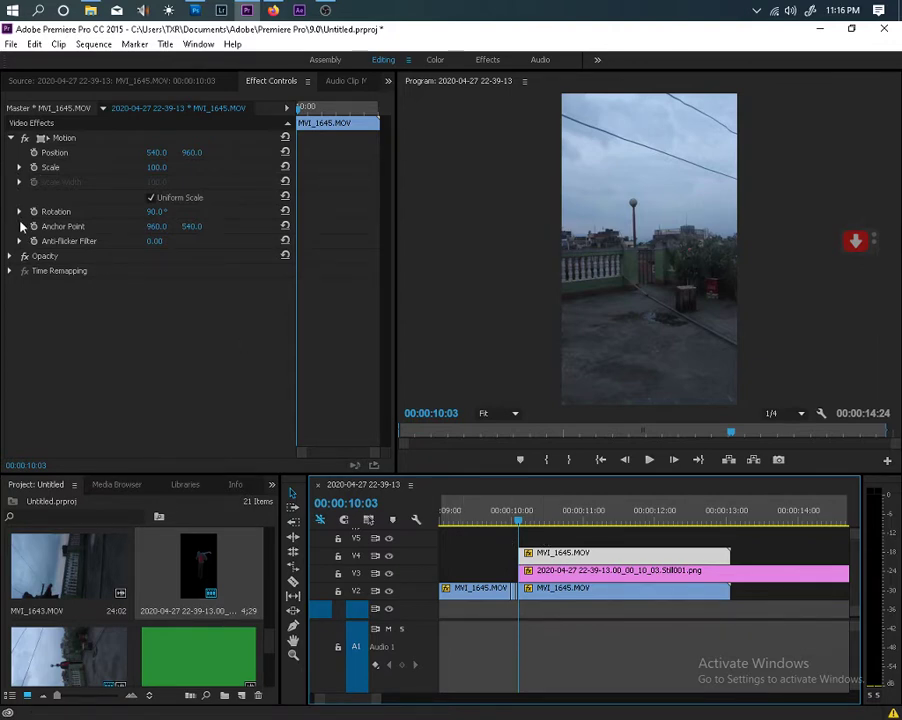
left_click(10, 257)
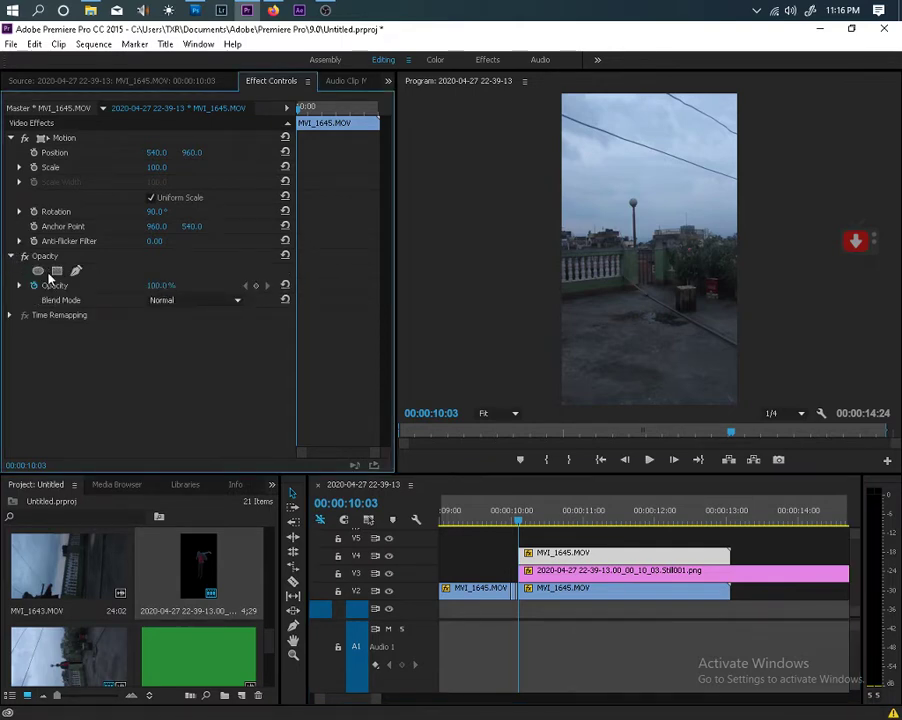
left_click(57, 271)
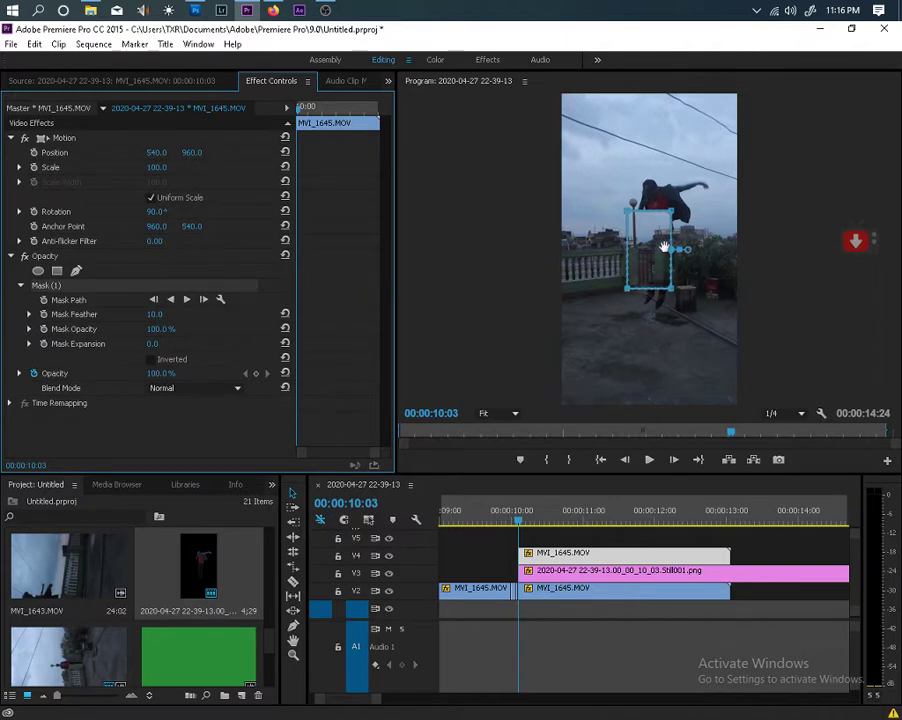
left_click_drag(658, 248, 558, 316)
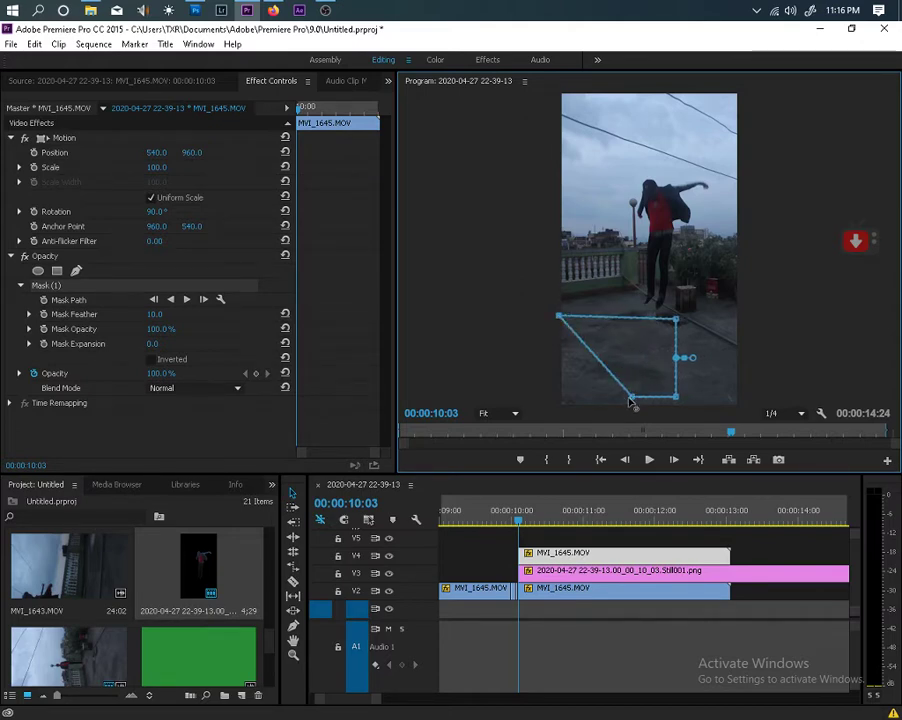
left_click_drag(631, 399, 560, 418)
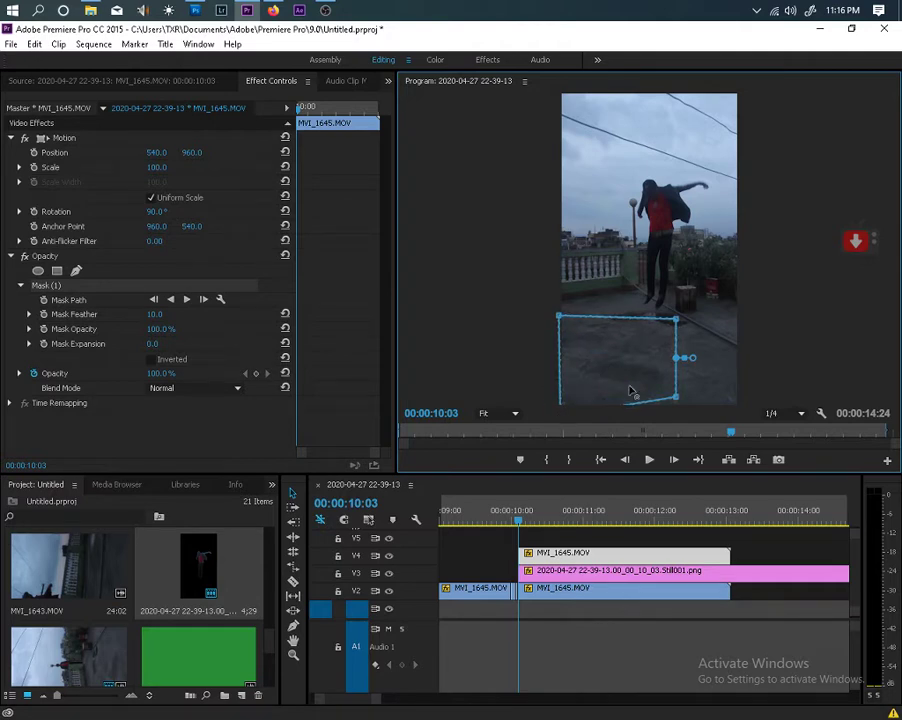
left_click_drag(678, 319, 773, 319)
left_click_drag(677, 398, 772, 418)
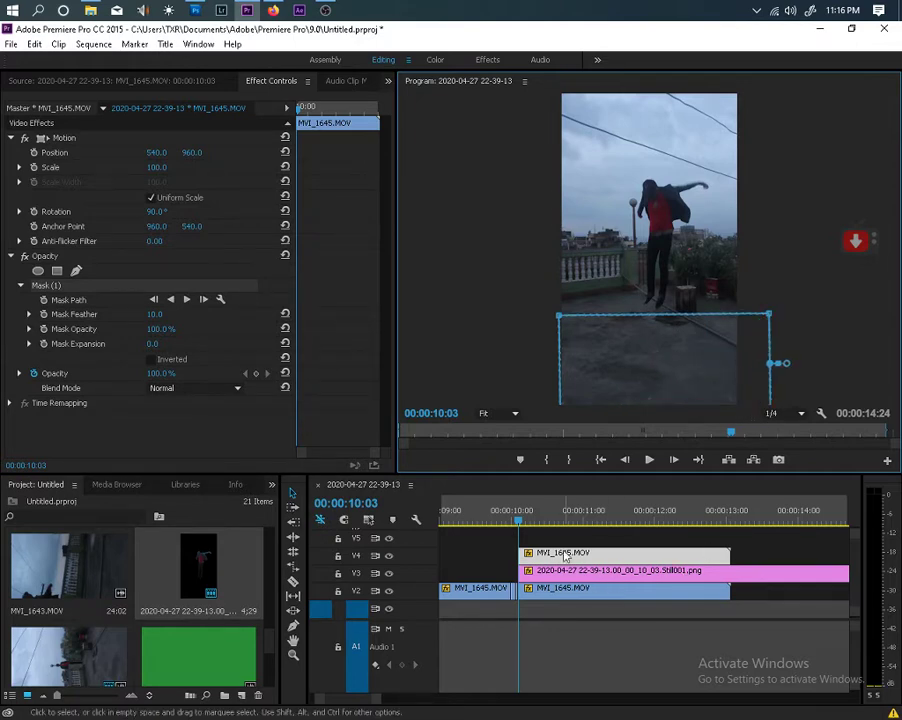
Step: Hide V4 while changing the PNG cutout's 00:00:10:14 keyframes to Scale 58.0 and vertical Position 1656.0, and scrub through the fall with V4 visible
left_click(524, 522)
left_click_drag(524, 522, 546, 519)
key("d")
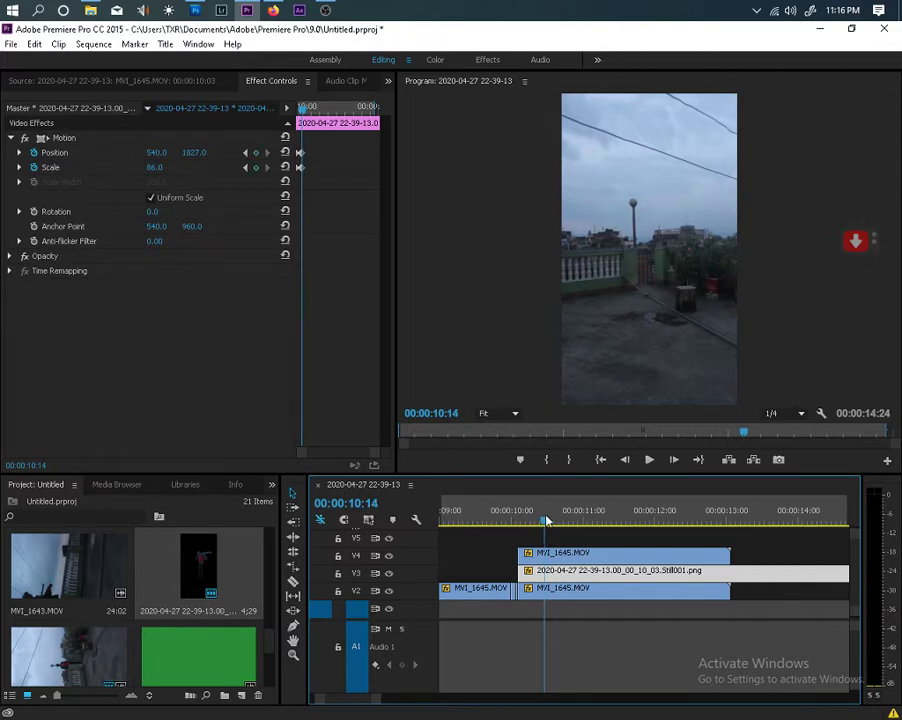
left_click_drag(154, 167, 146, 167)
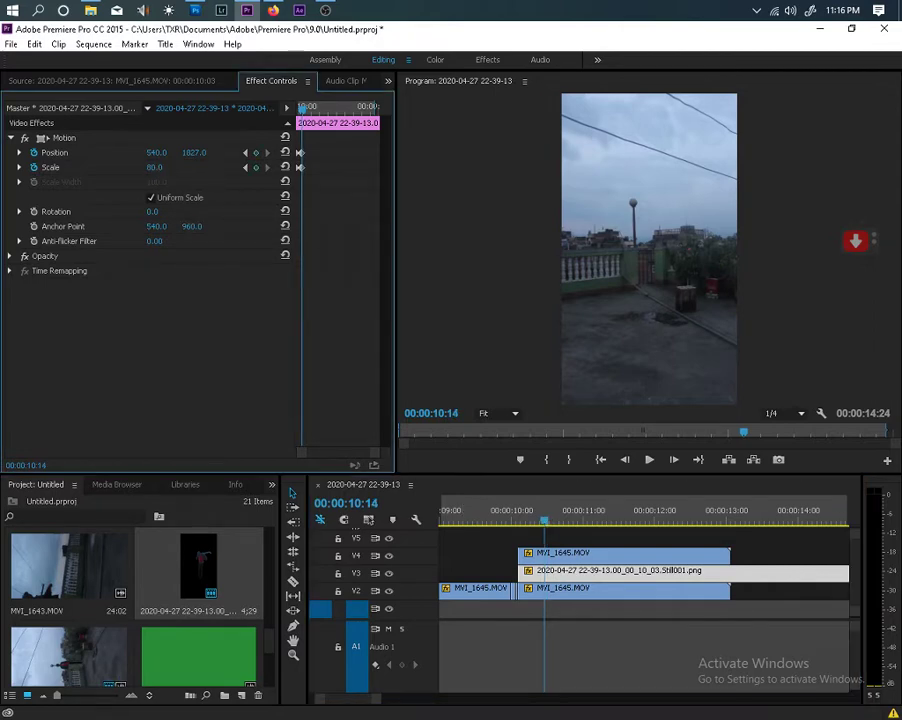
left_click(389, 557)
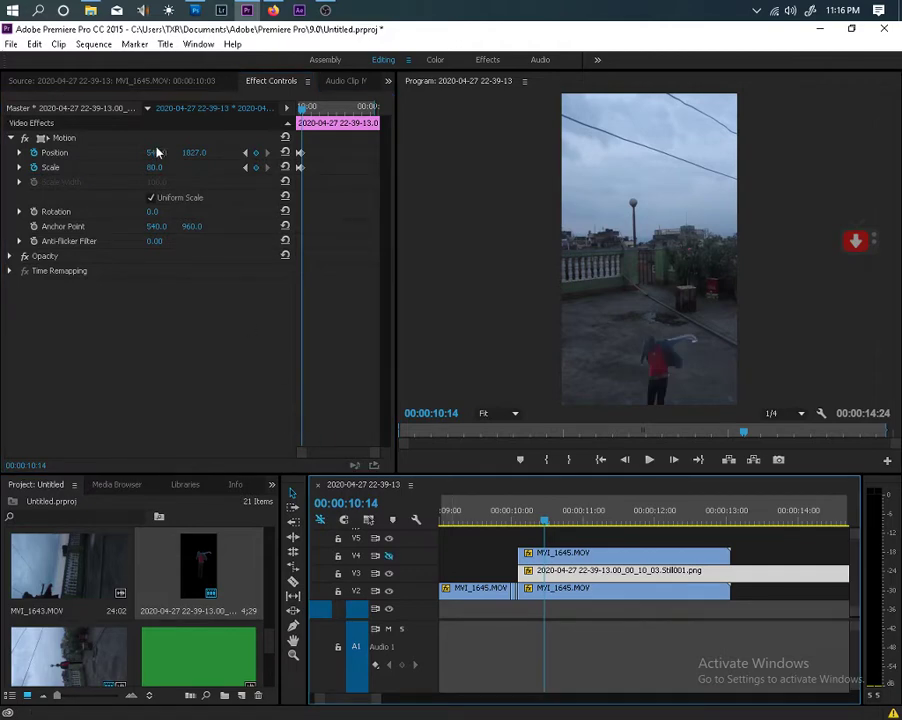
left_click_drag(154, 167, 133, 167)
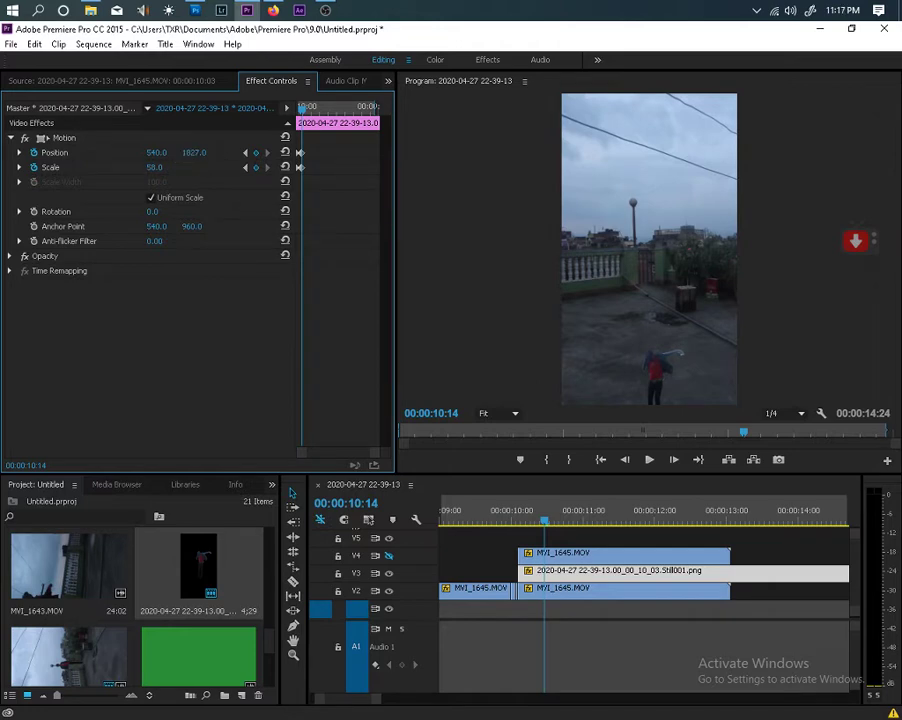
left_click_drag(193, 152, 150, 152)
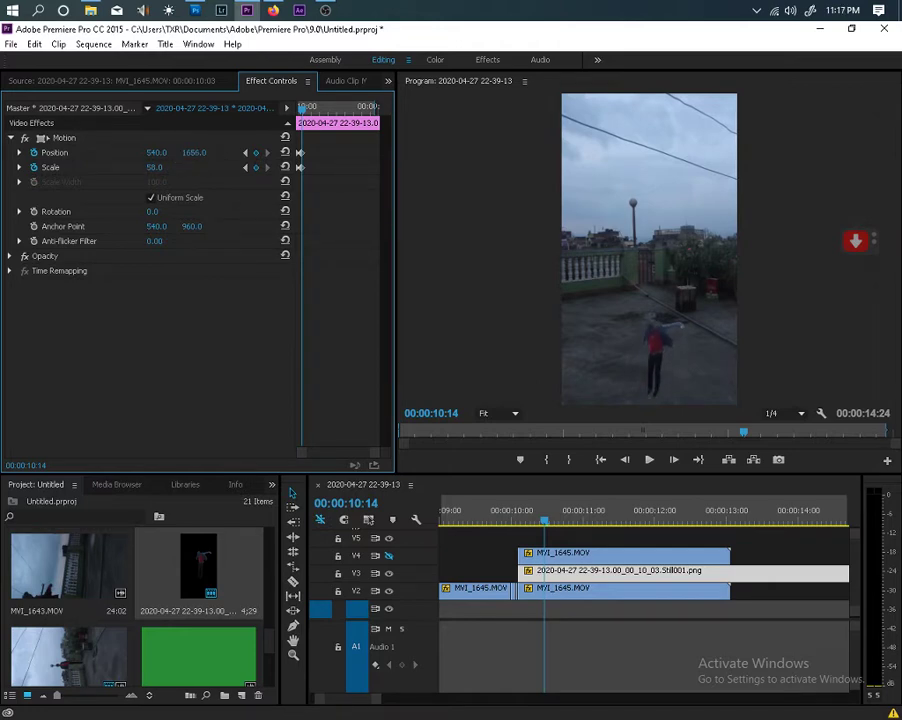
mouse_move(544, 521)
left_mouse_down()
mouse_move(507, 522)
mouse_move(546, 518)
left_mouse_up()
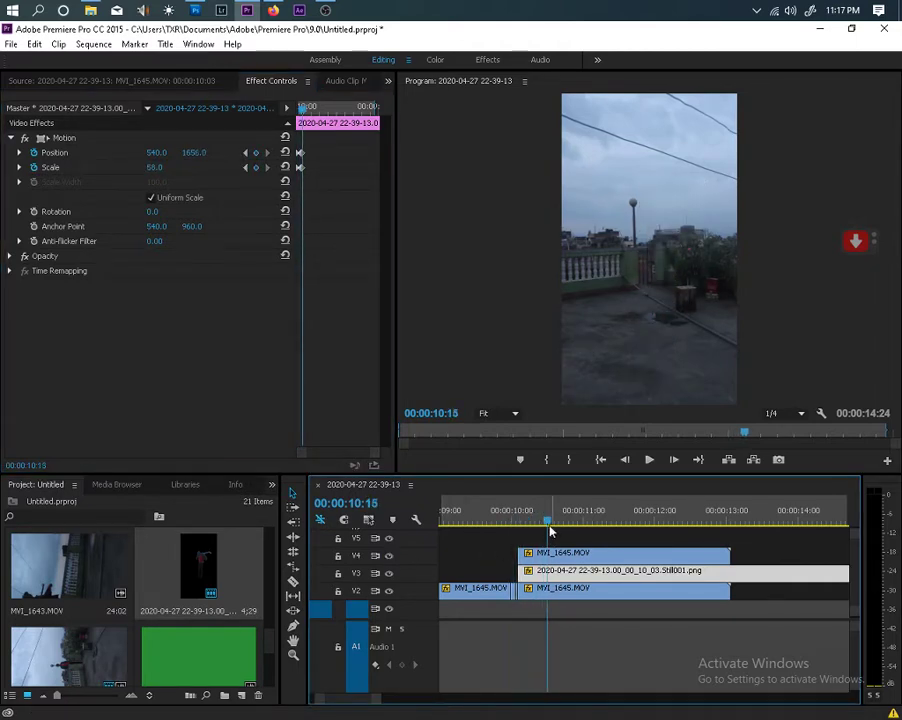
left_click_drag(546, 525, 521, 524)
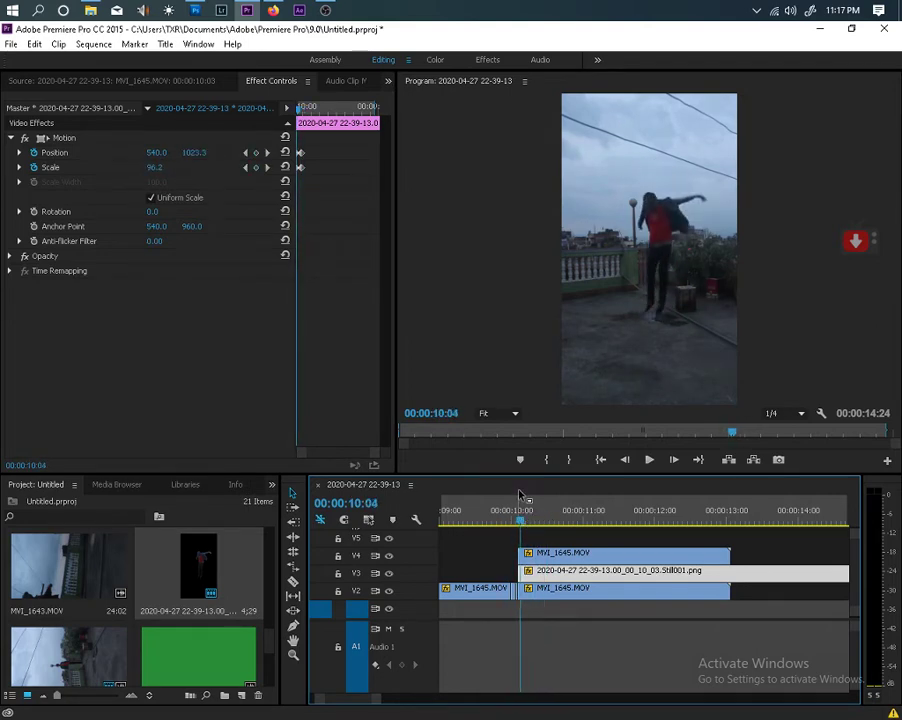
Step: Switch to Firefox and search YouTube in a new tab for "green screen water splash"
left_click(274, 11)
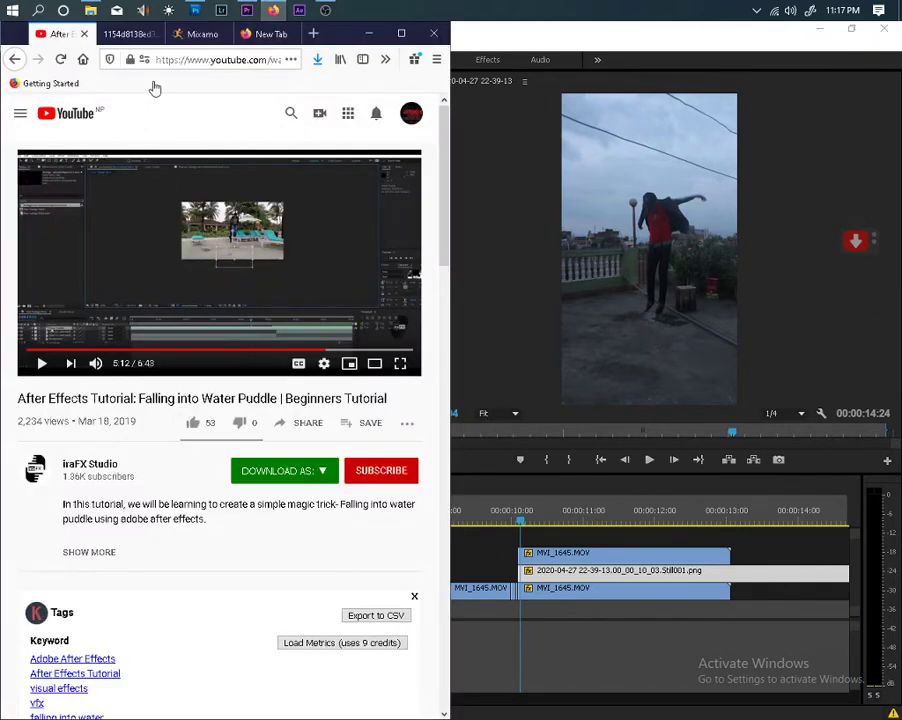
left_click(313, 35)
left_click(147, 157)
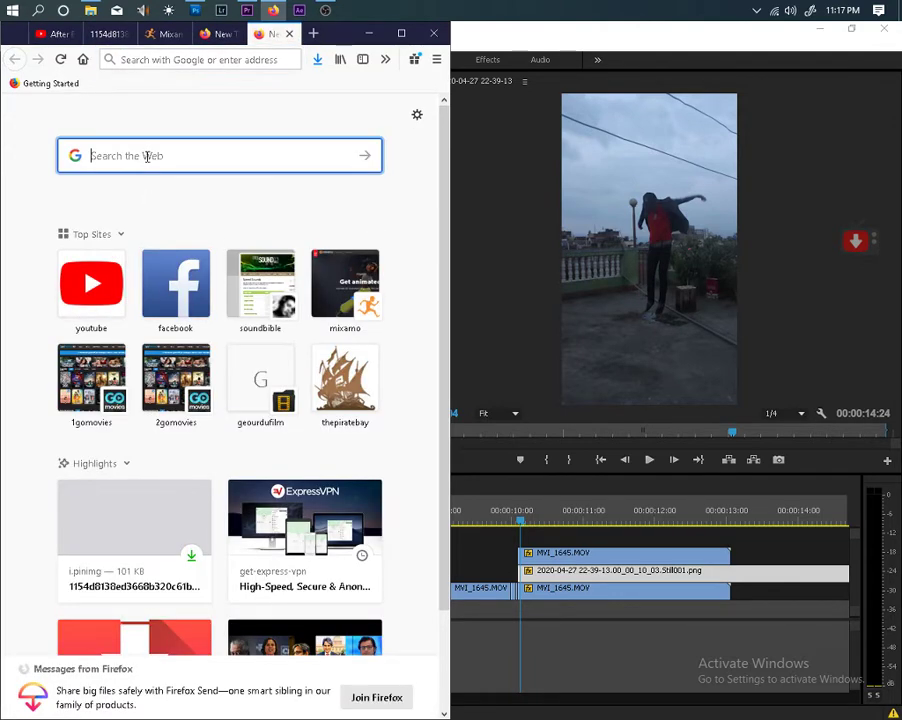
left_click(63, 300)
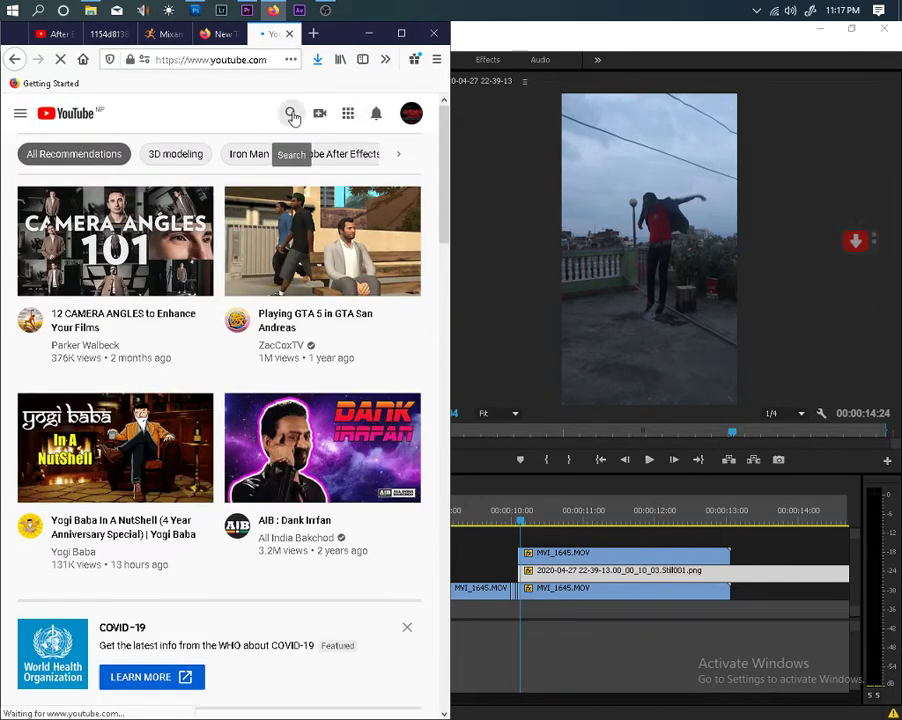
left_click(291, 114)
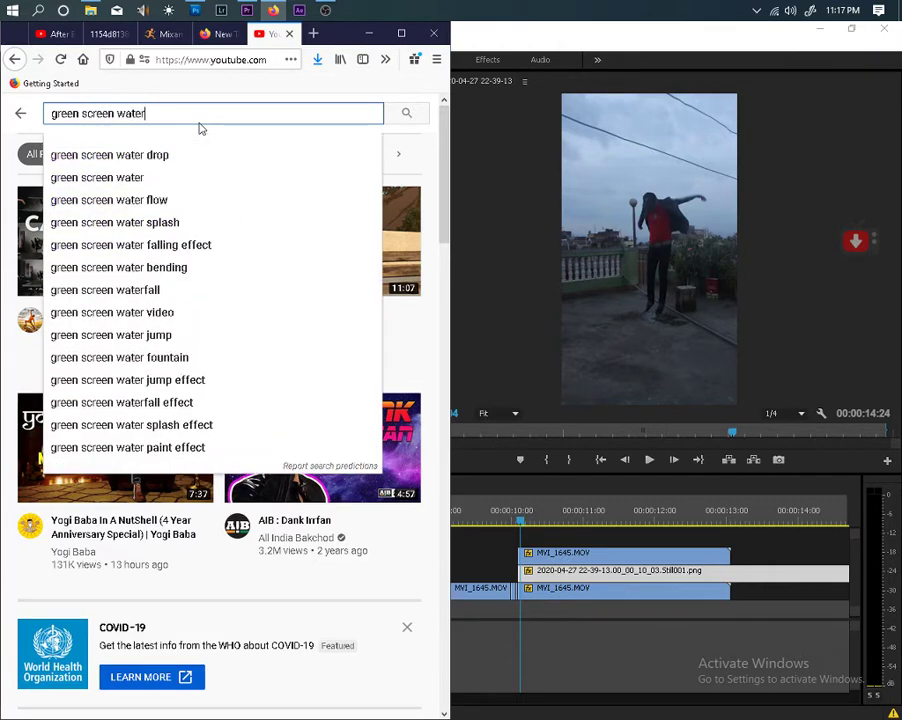
left_click(172, 225)
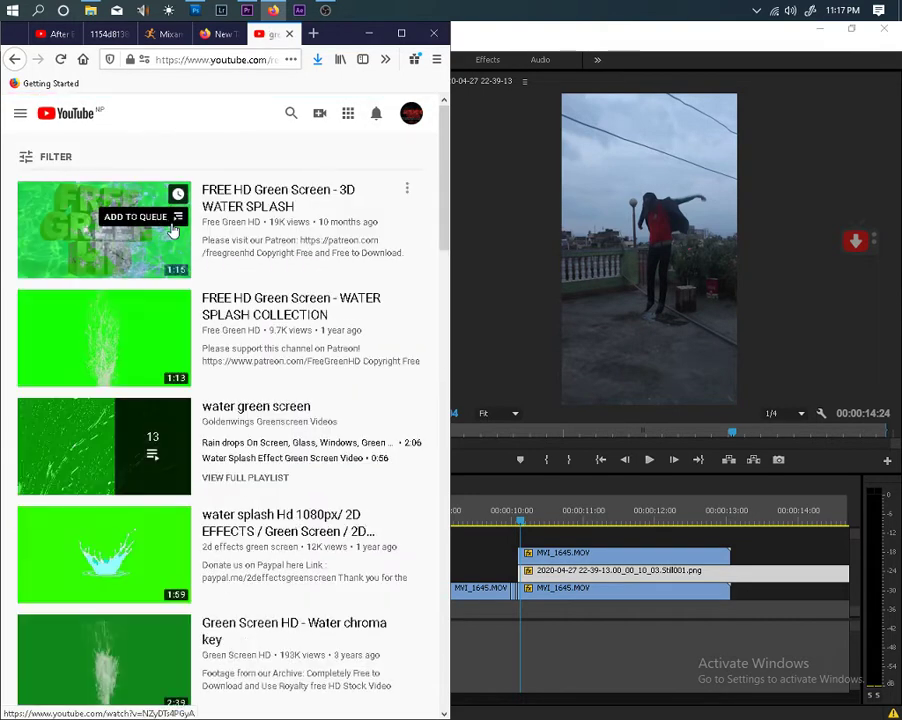
Step: Open the "FREE HD Green Screen - WATER SPLASH COLLECTION" video and skim through its splash clips
left_click(245, 315)
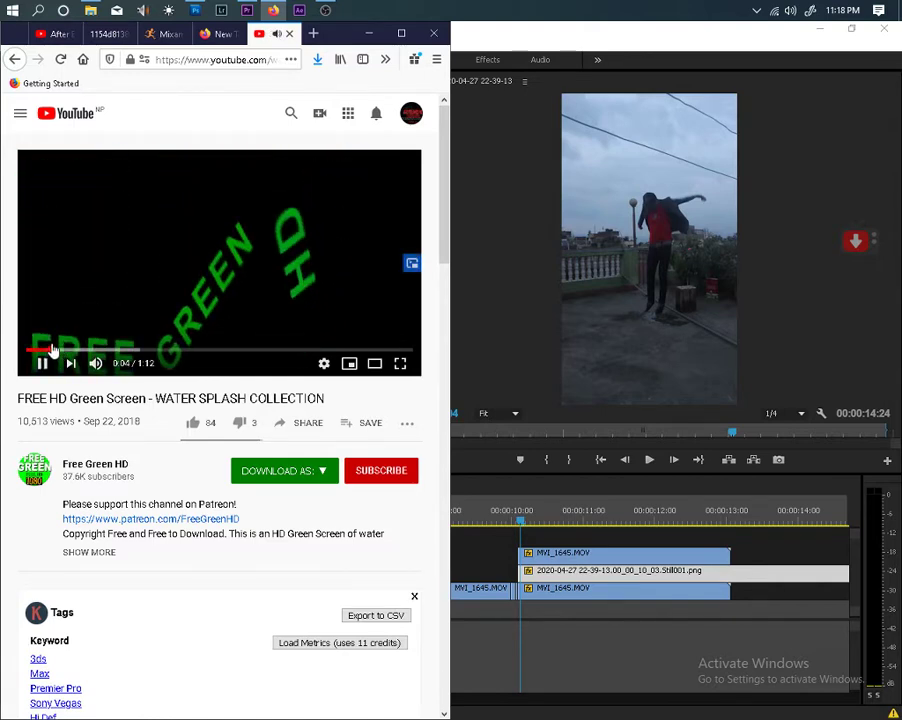
left_click(54, 350)
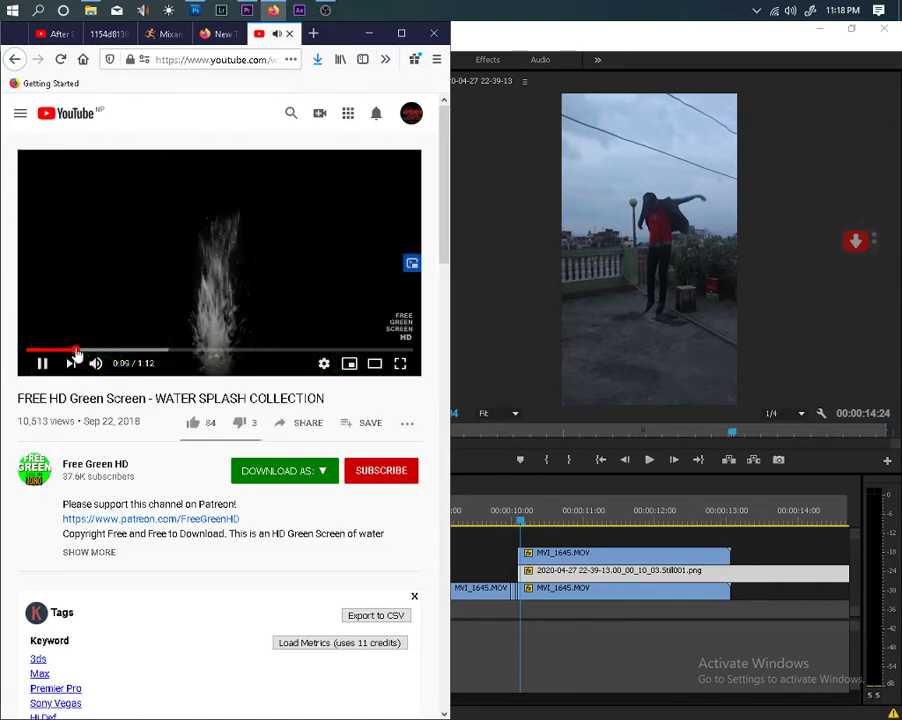
left_click(76, 350)
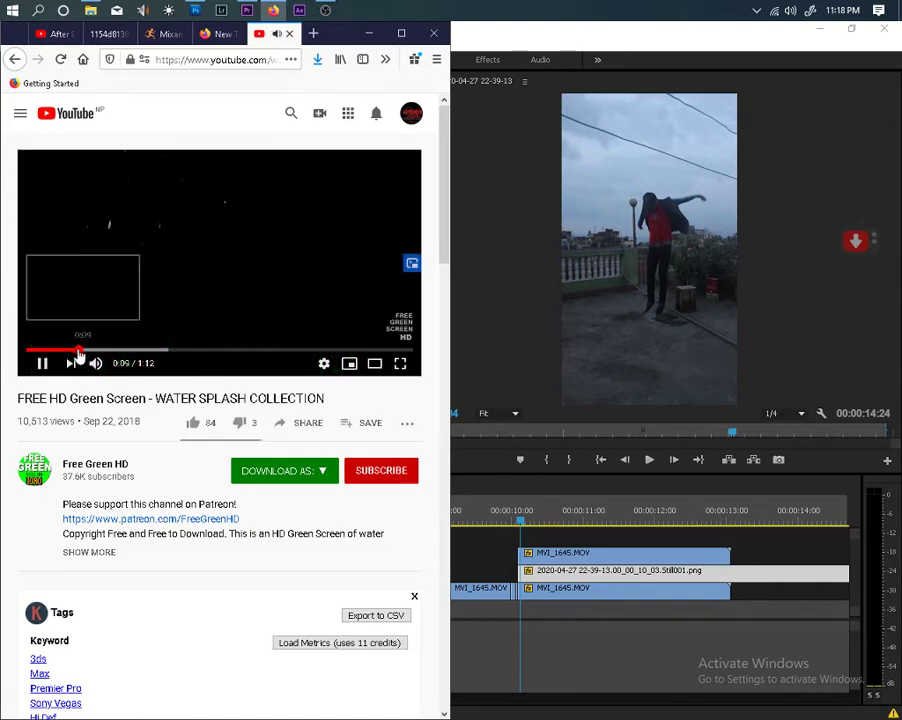
left_click(96, 350)
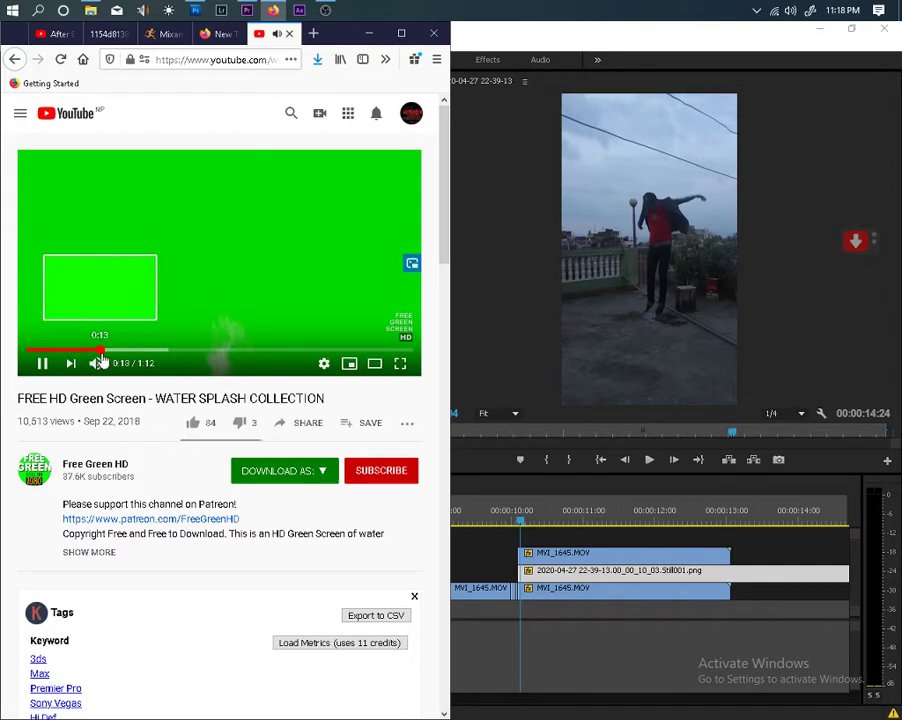
left_click(155, 350)
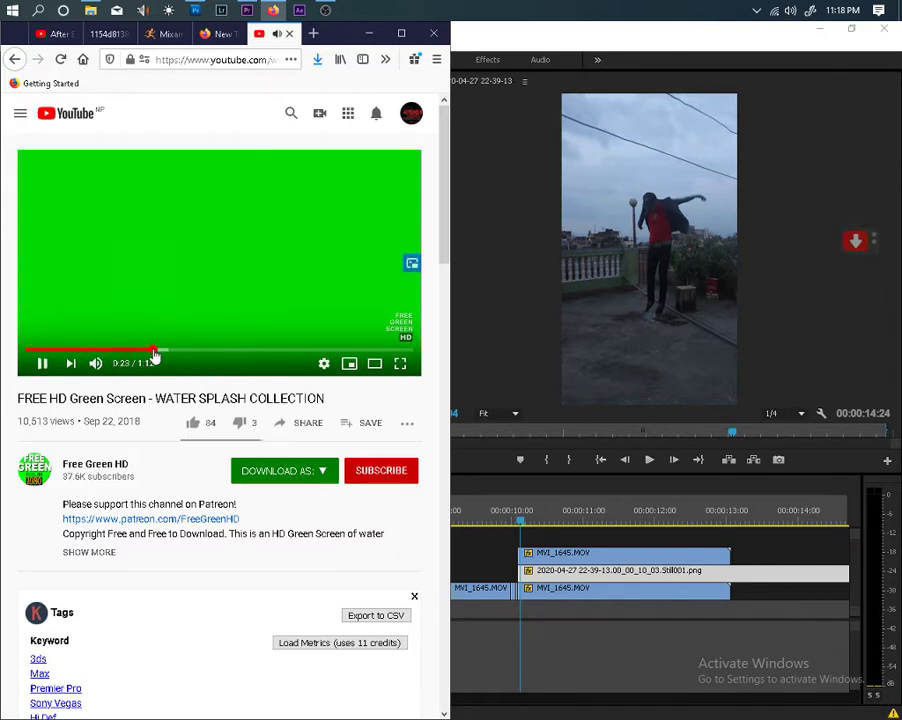
left_click(176, 351)
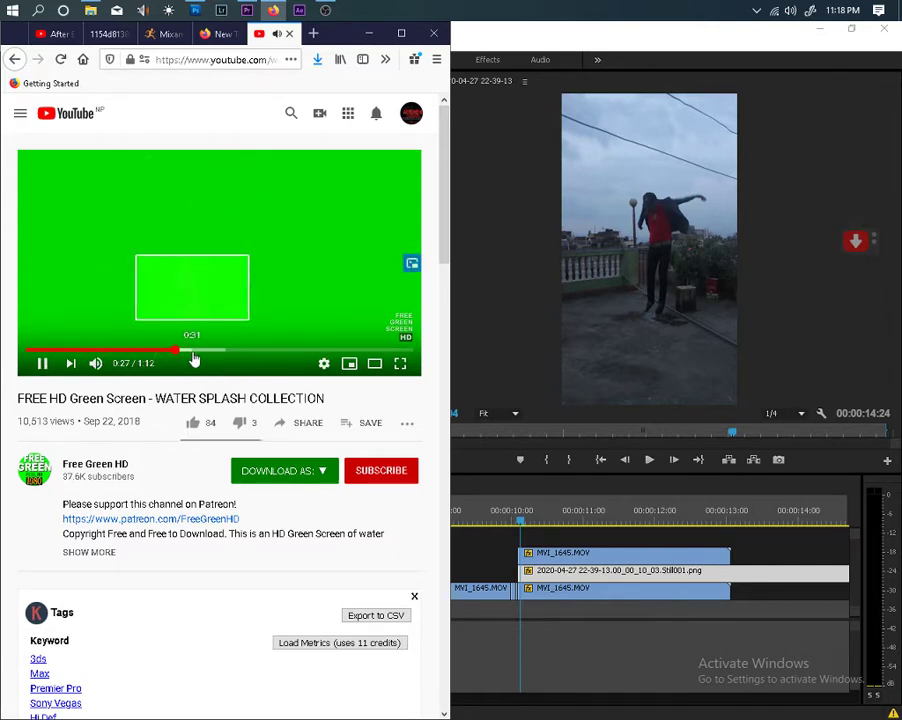
left_click(222, 351)
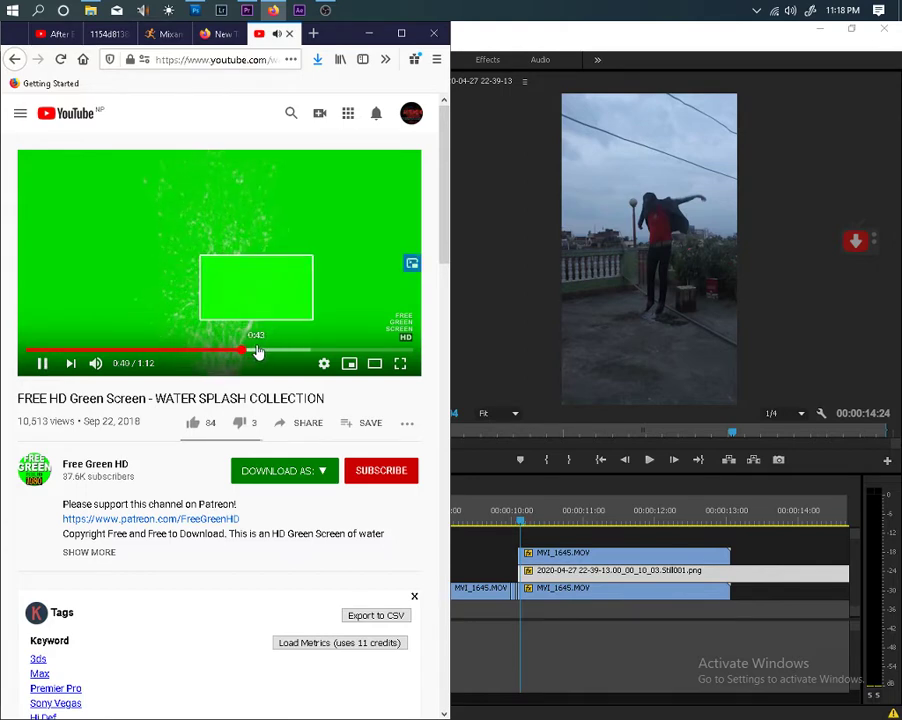
left_click(258, 354)
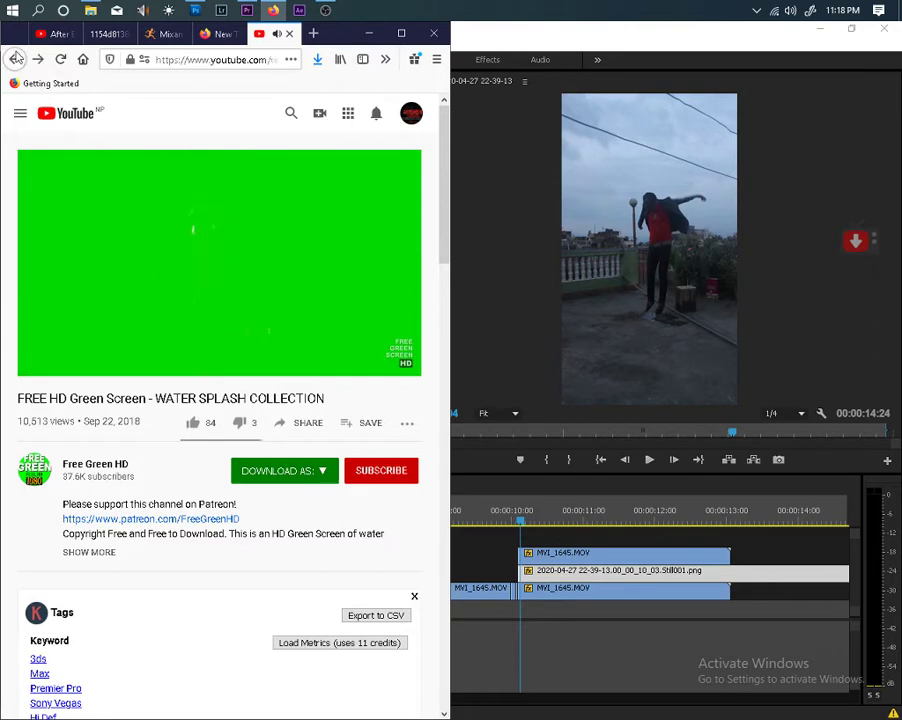
Step: Return to the results and skim through the "water splash Hd 1080px/ 2D EFFECTS" green screen video
left_click(15, 58)
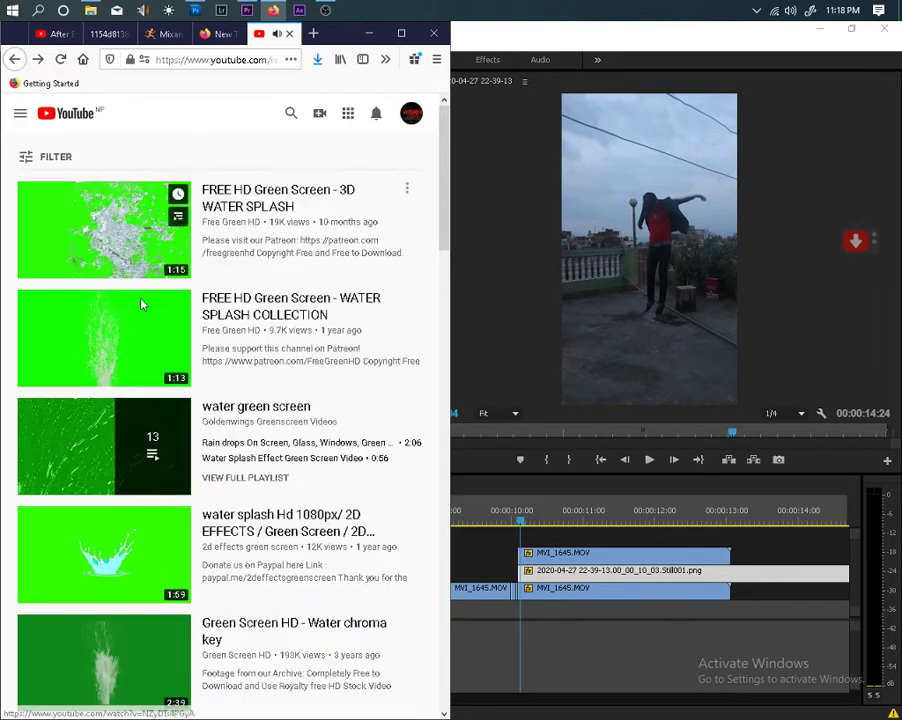
left_click(270, 531)
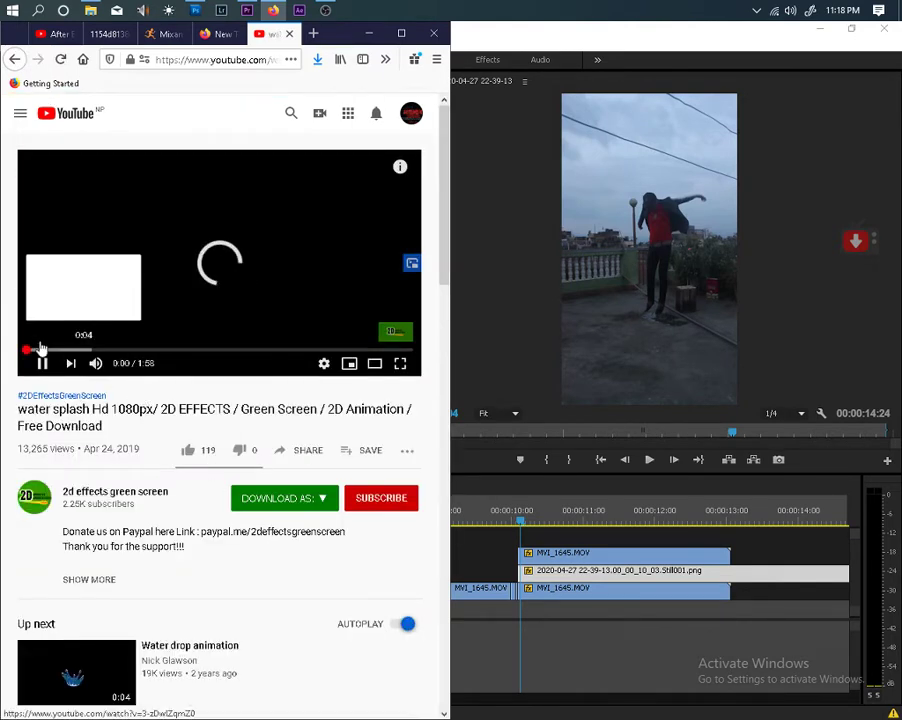
left_click(46, 350)
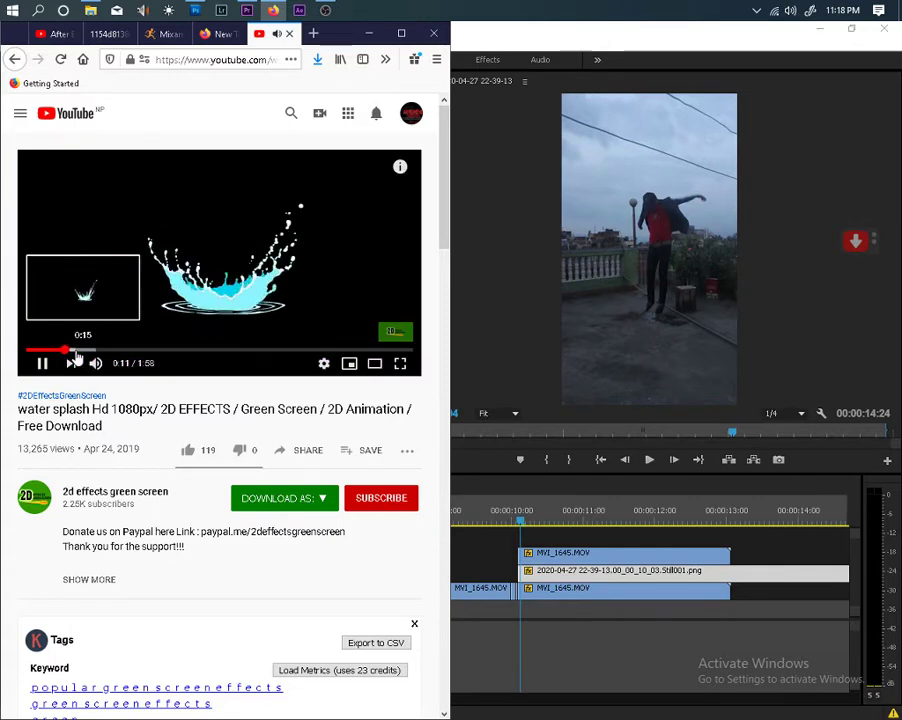
left_click(101, 351)
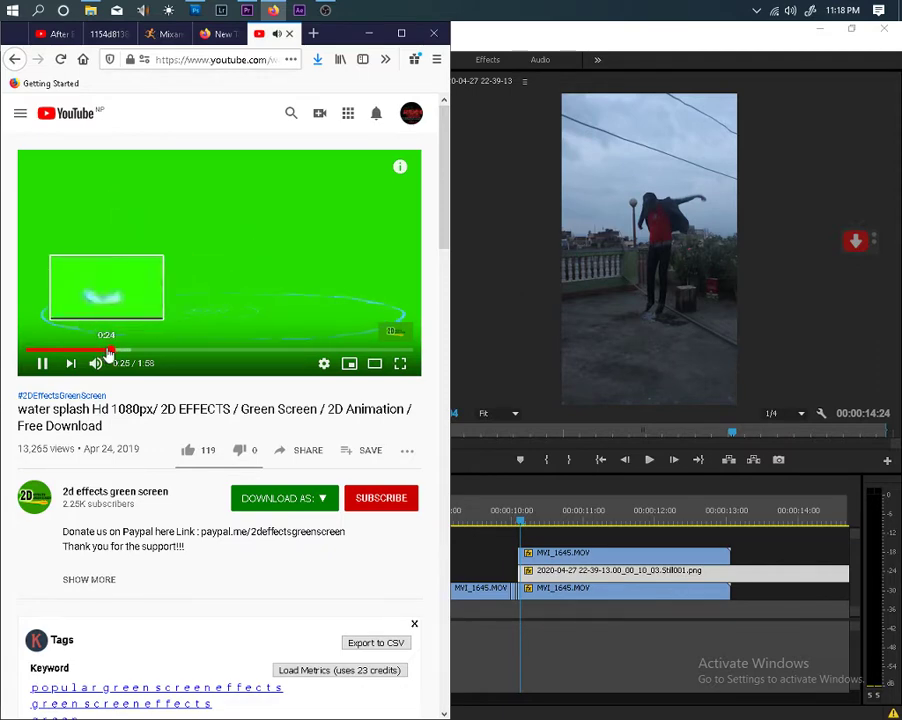
left_click(128, 351)
left_click(150, 351)
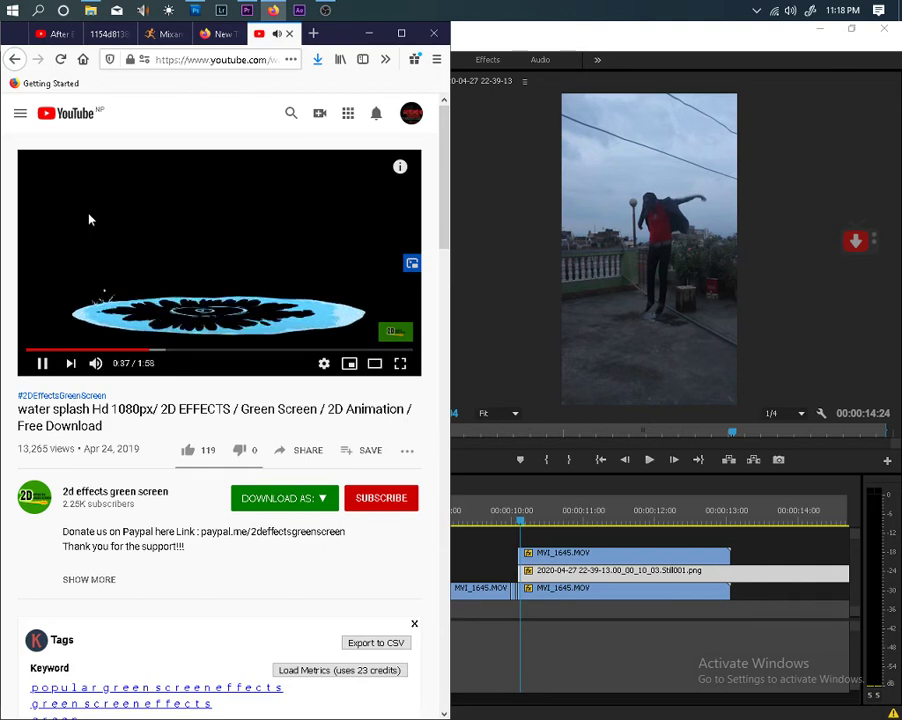
left_click(269, 351)
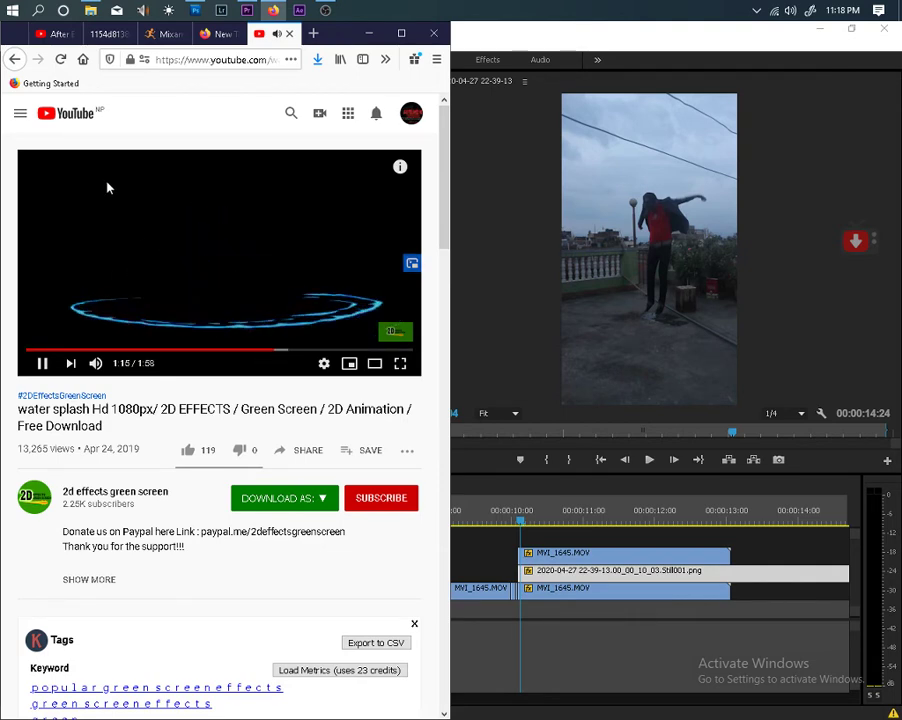
Step: Return to the results, open the "Water Blast&Water Splash on Green Screen + Alpha" video, dismiss the script error and ad, and replay its splash
left_click(17, 60)
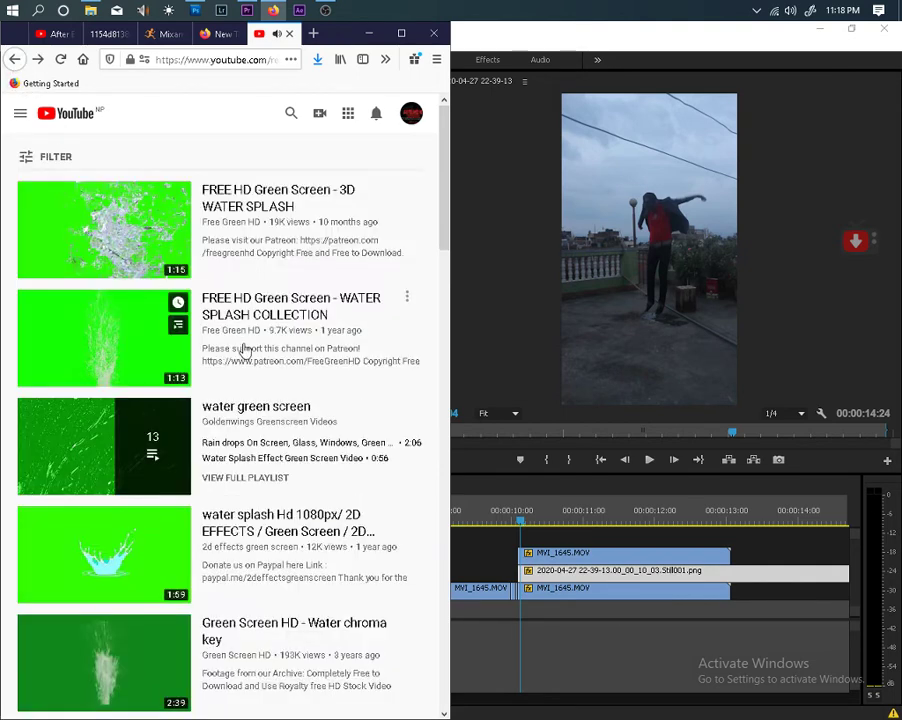
scroll(250, 485, "down", 3)
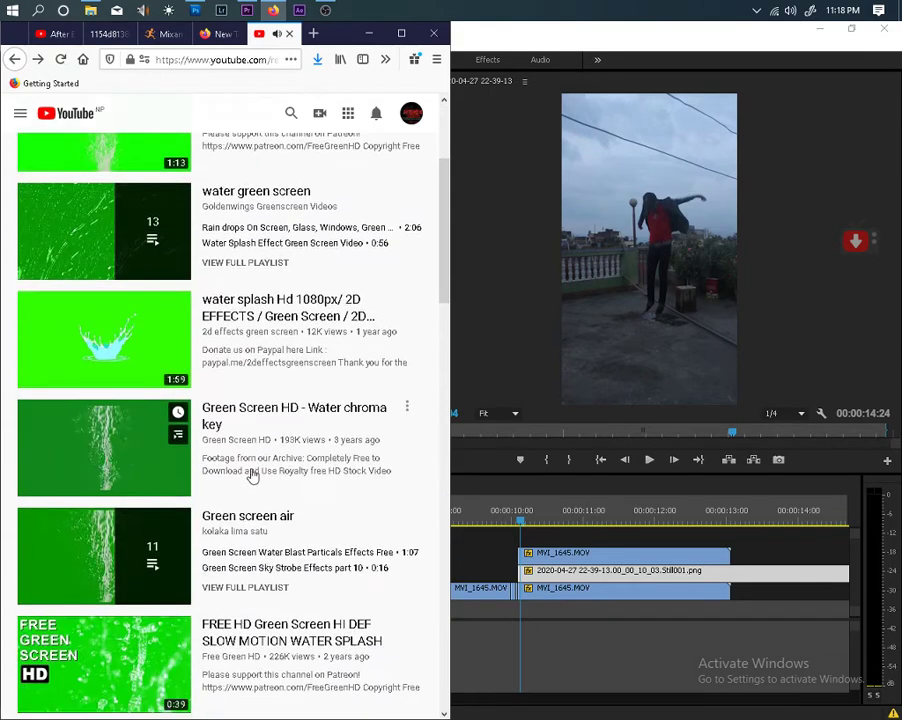
scroll(252, 478, "down", 3)
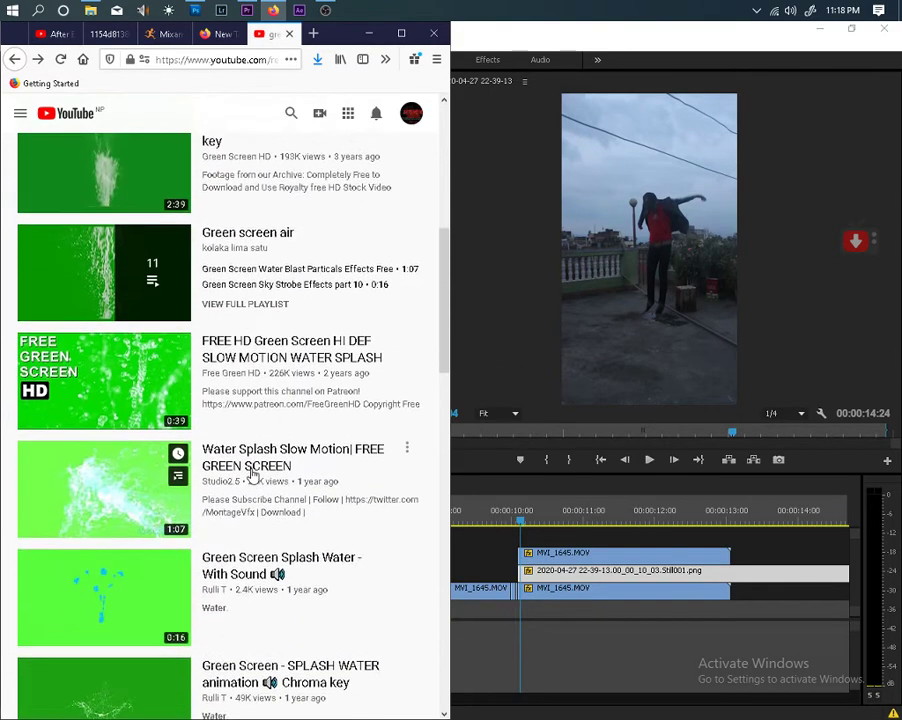
scroll(255, 460, "down", 3)
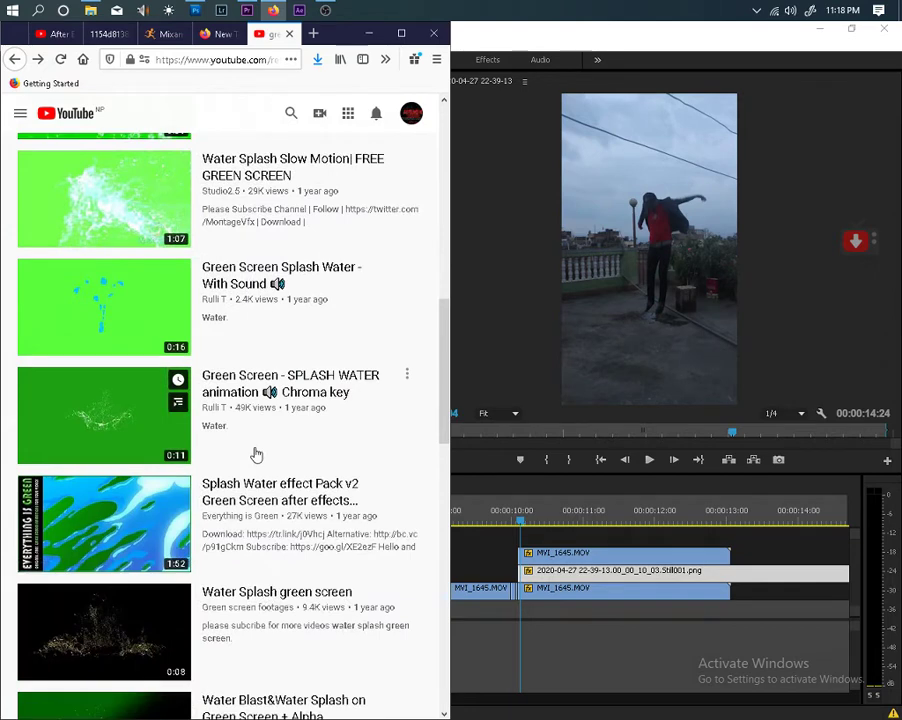
scroll(256, 455, "down", 3)
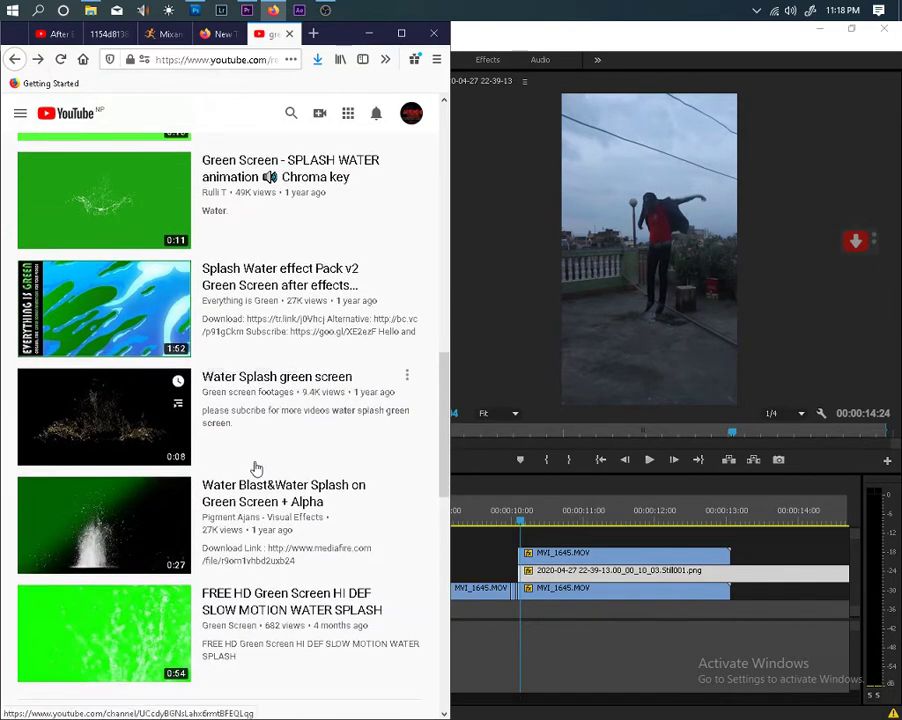
scroll(252, 466, "down", 2)
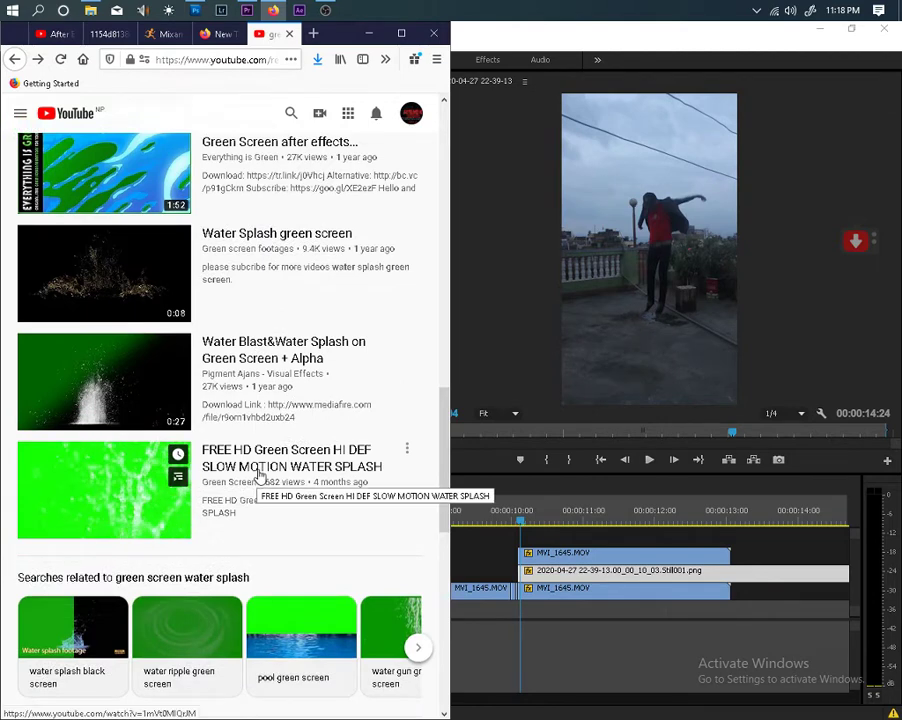
left_click(249, 346)
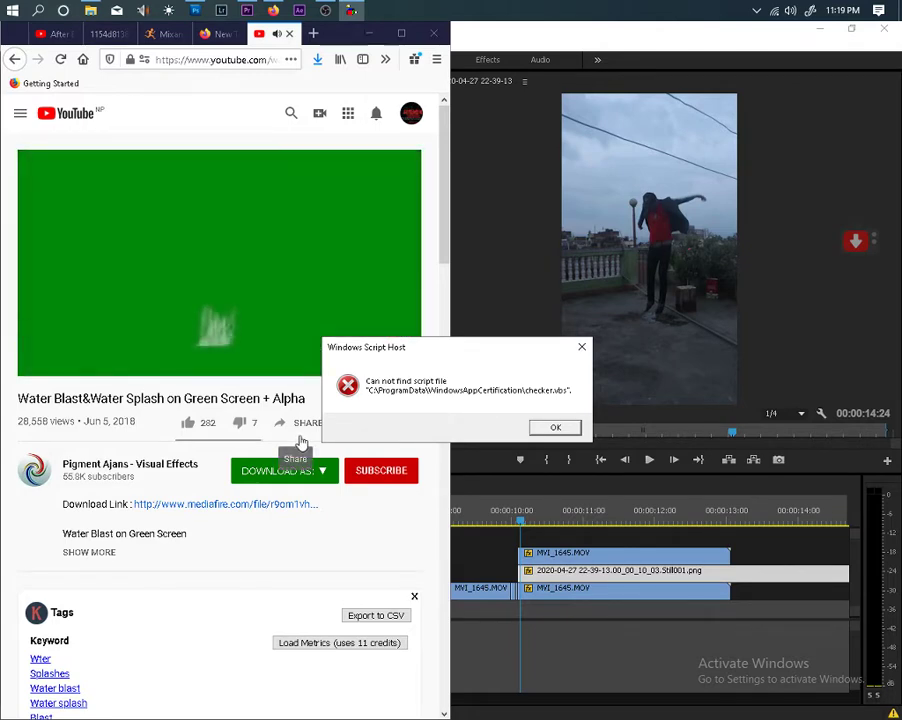
left_click(581, 347)
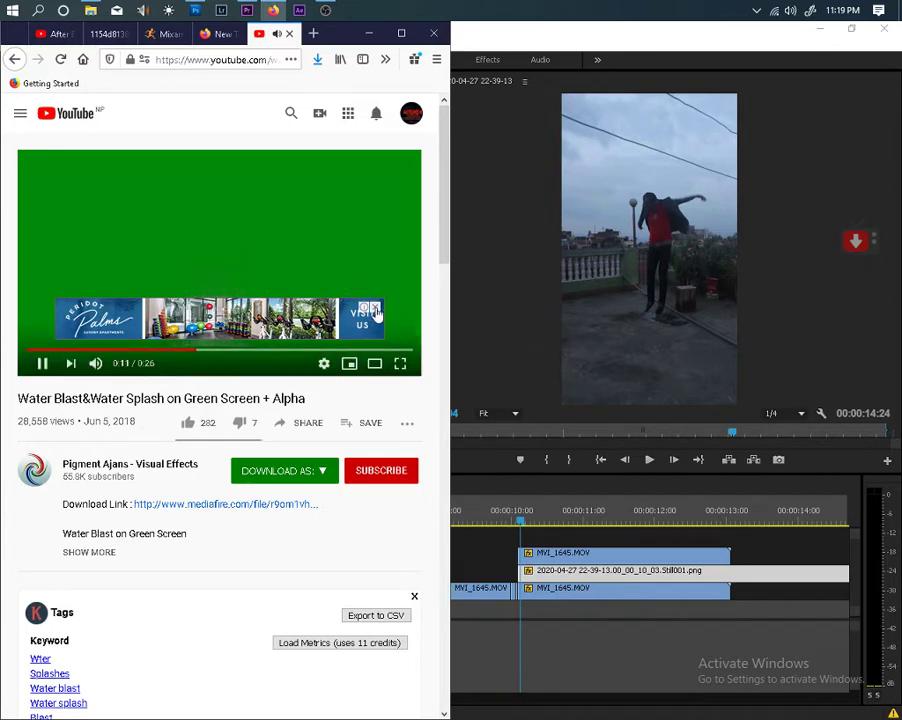
left_click(375, 311)
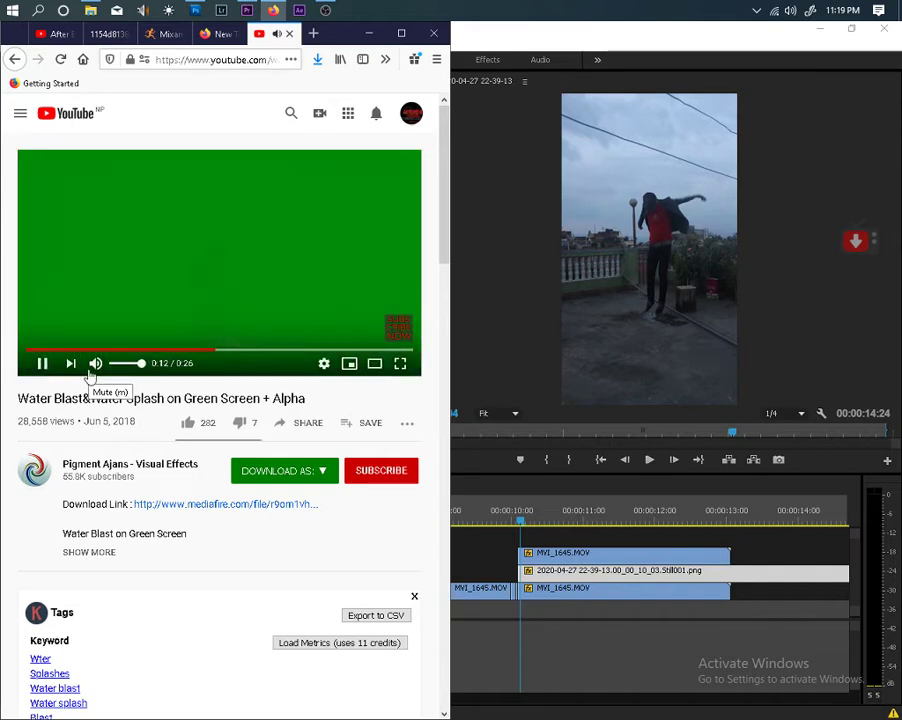
left_click(141, 350)
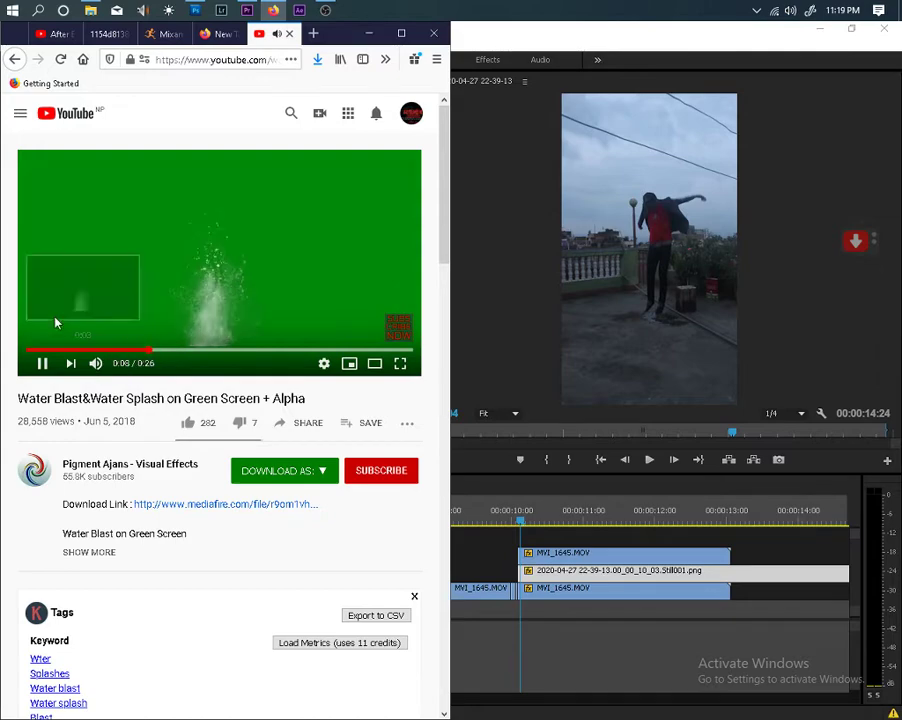
Step: Go back to the results and preview the "Green Screen - SPLASH WATER animation Chroma key" video, replaying its splash
left_click(14, 60)
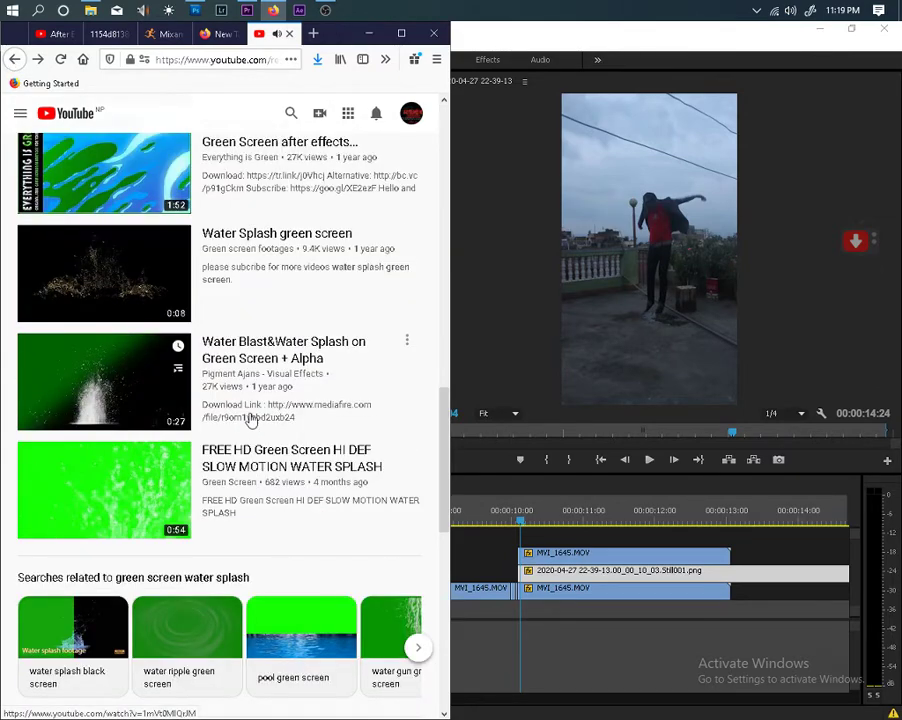
scroll(244, 412, "up", 3)
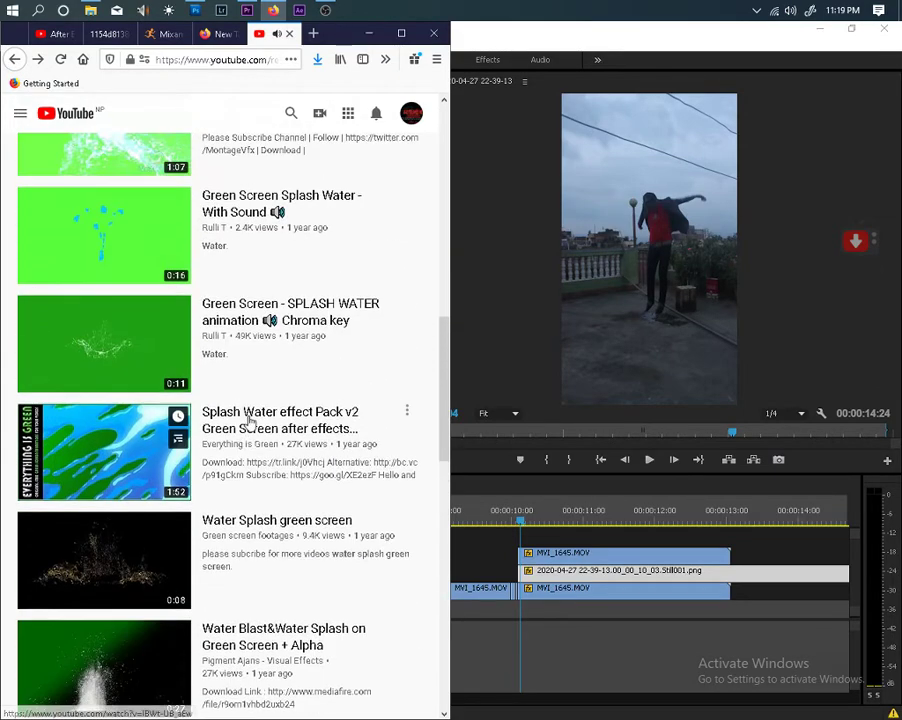
left_click(253, 316)
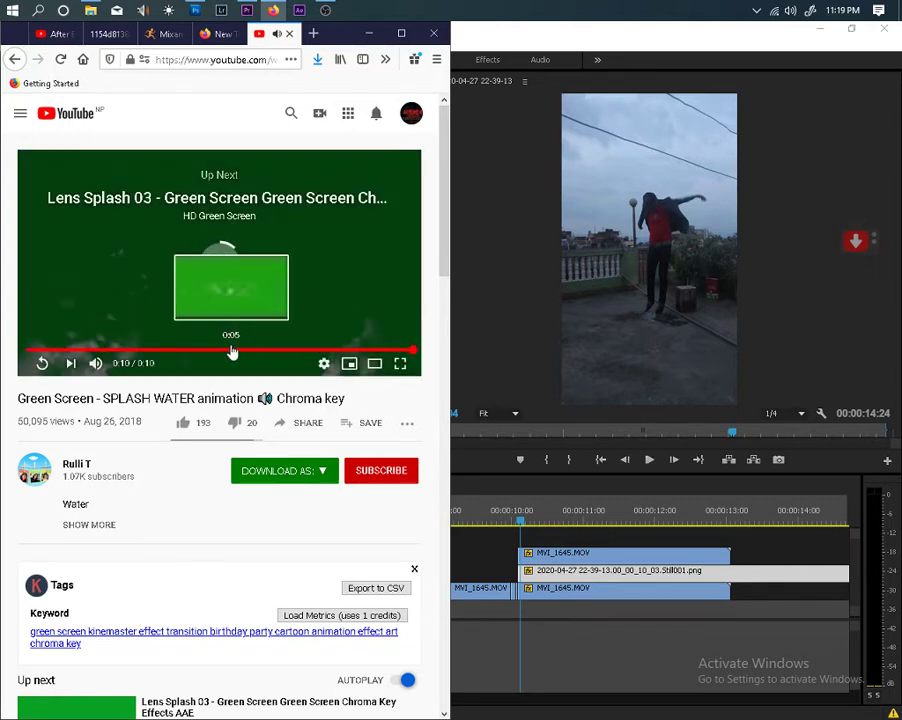
left_click(231, 351)
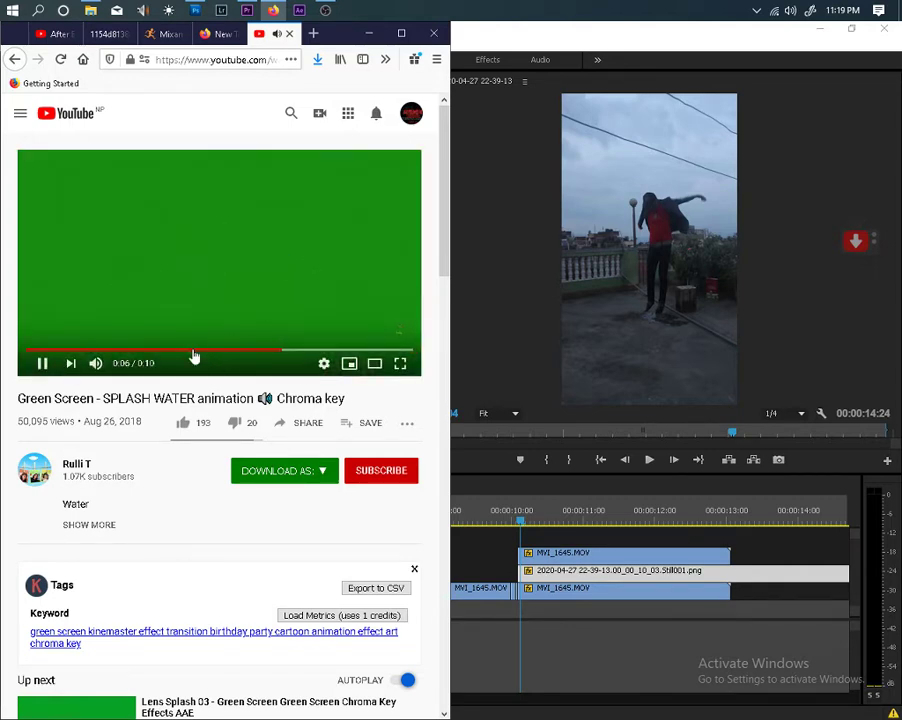
left_click(191, 351)
Step: Browse the search results again and skim through the "Green screen. Water crown splash #4" video
scroll(27, 92, "down", 10)
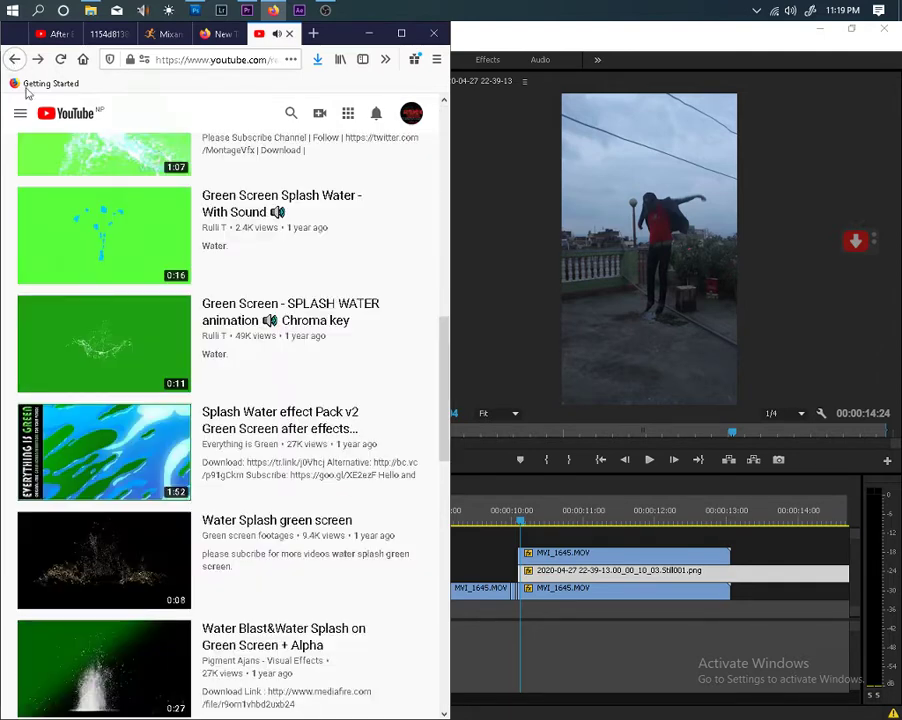
scroll(224, 344, "up", 5)
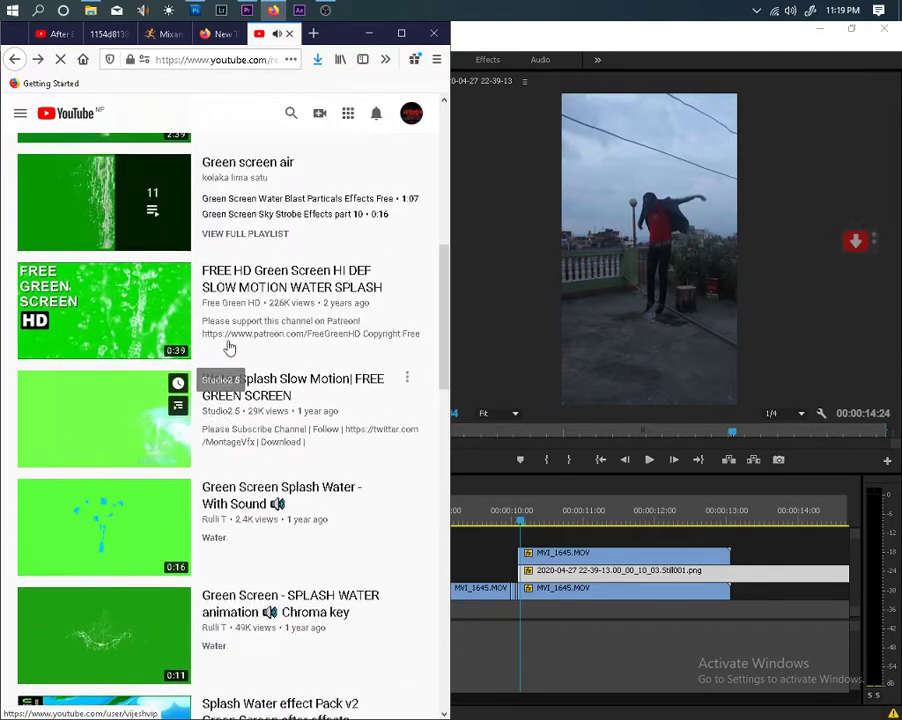
scroll(248, 378, "up", 4)
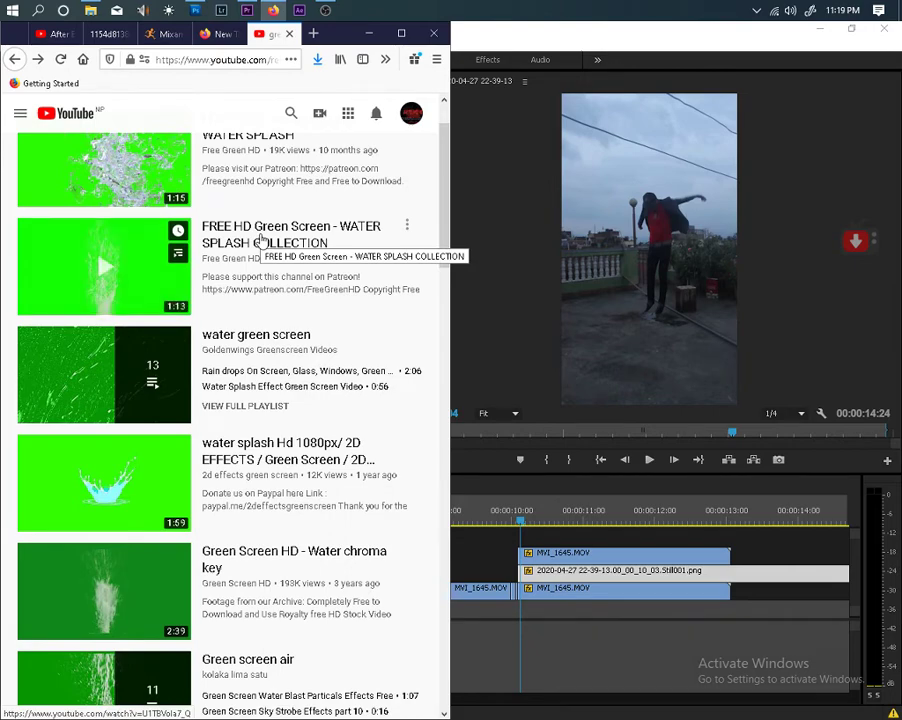
scroll(255, 350, "down", 10)
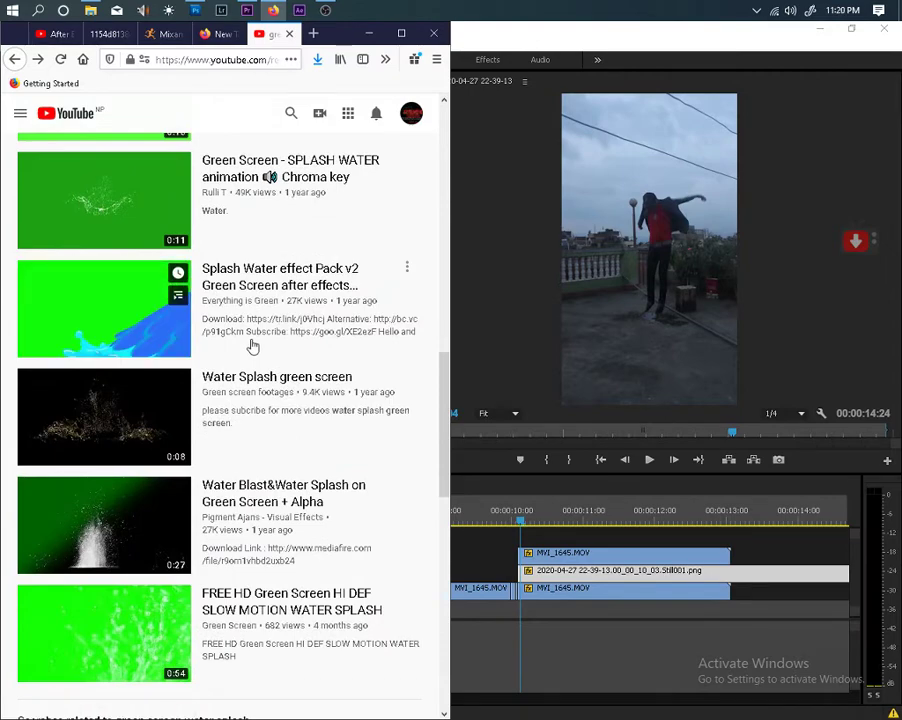
scroll(250, 344, "down", 3)
scroll(250, 344, "down", 3)
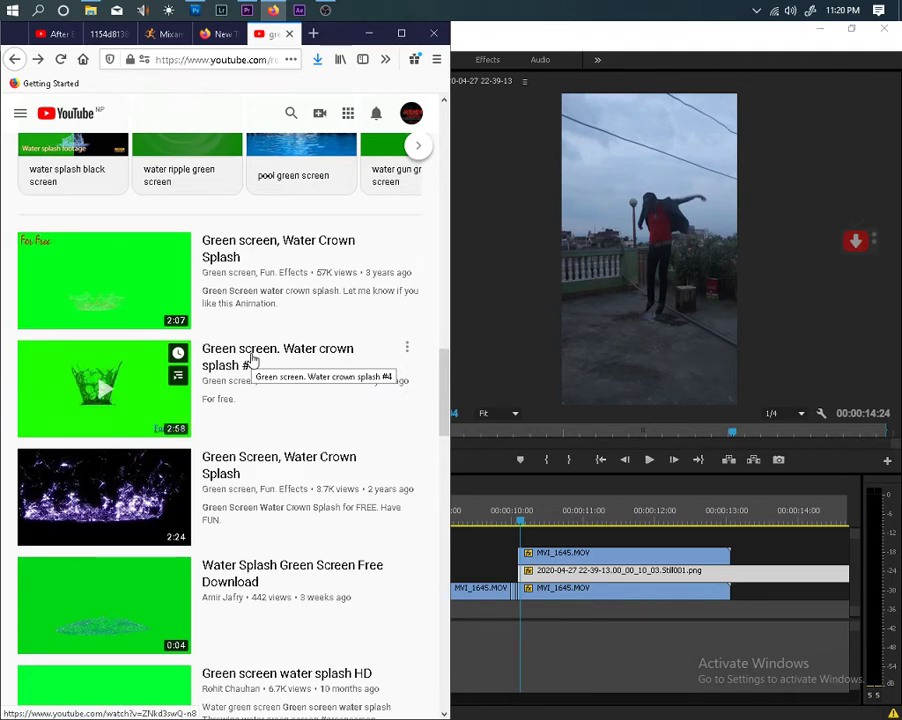
left_click(250, 358)
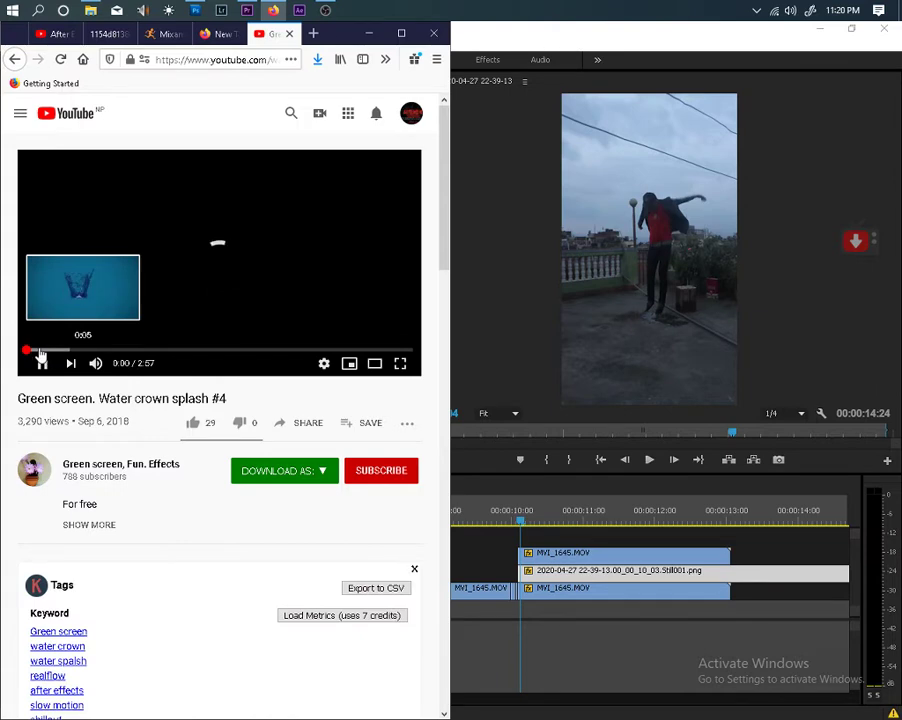
left_click(42, 362)
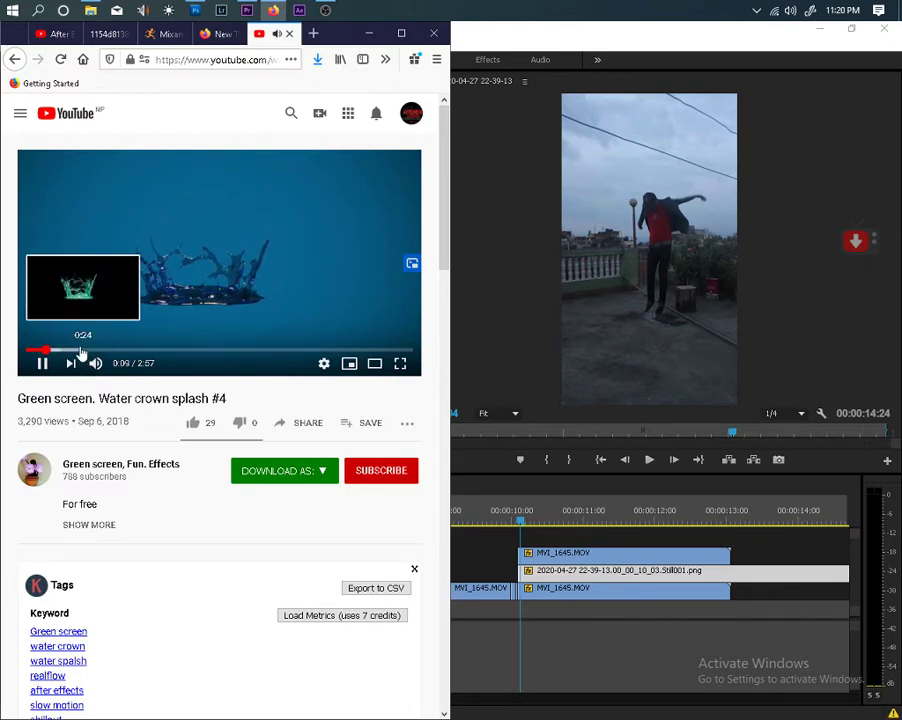
left_click(80, 350)
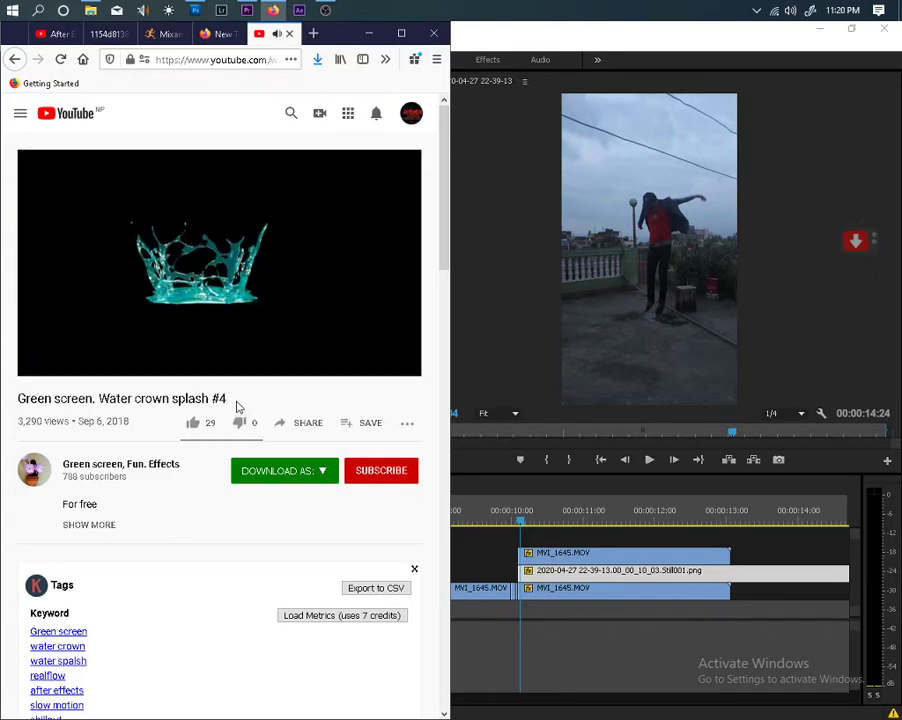
Step: Look further down the search results and preview the "Green screen water splash. Water effects green screen." video
left_click(15, 59)
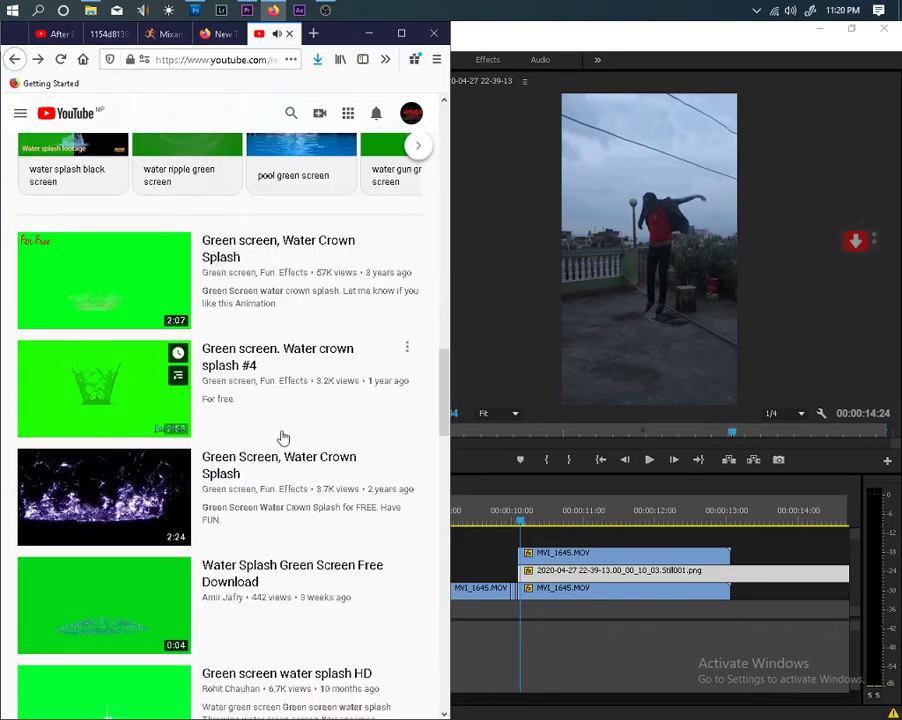
scroll(282, 434, "down", 3)
scroll(282, 436, "down", 3)
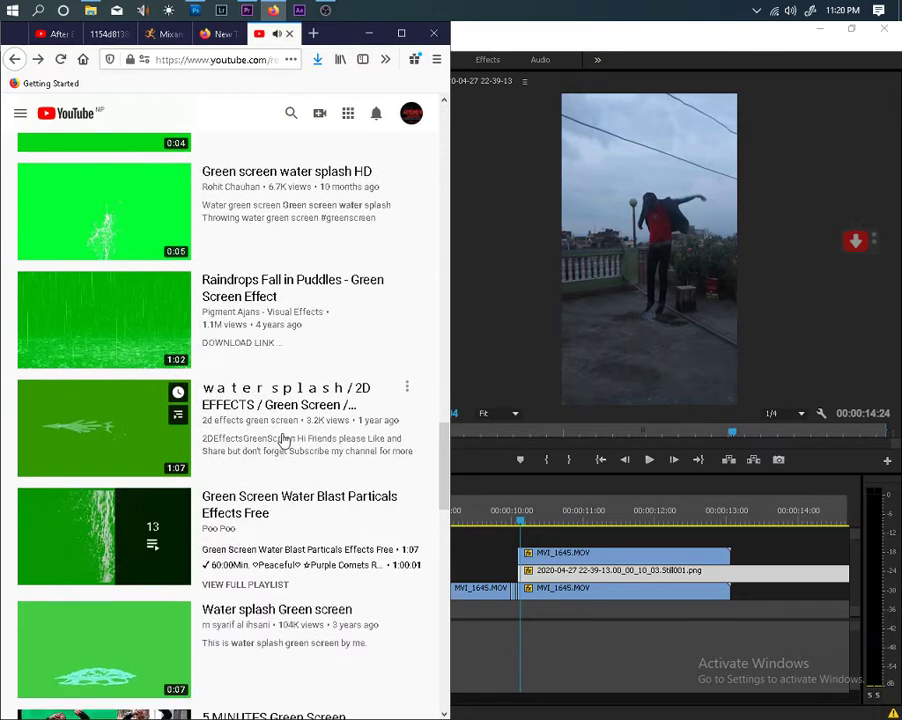
scroll(282, 440, "down", 3)
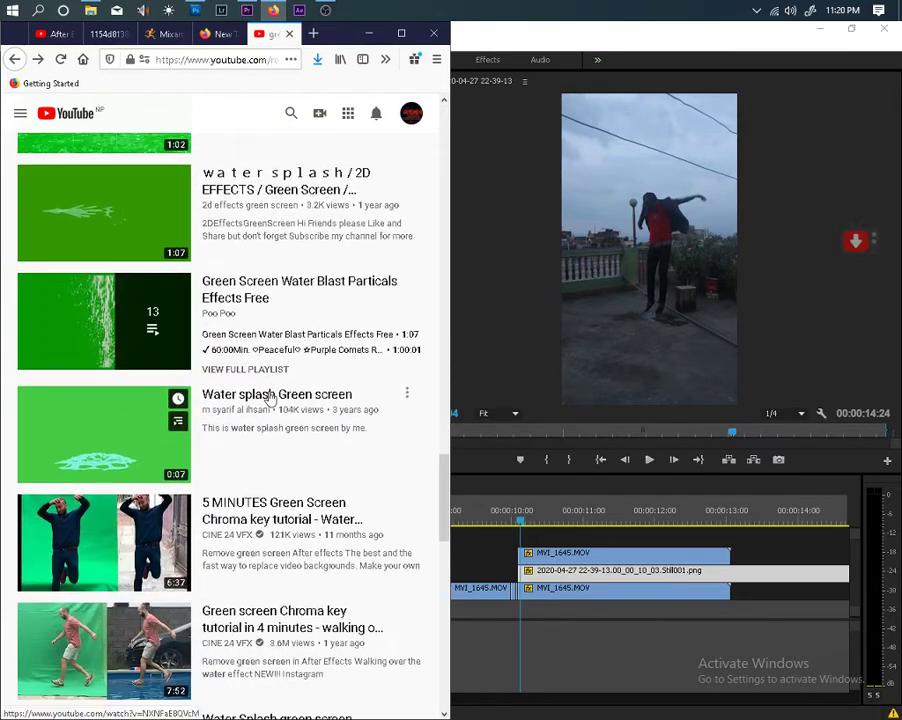
scroll(268, 398, "down", 4)
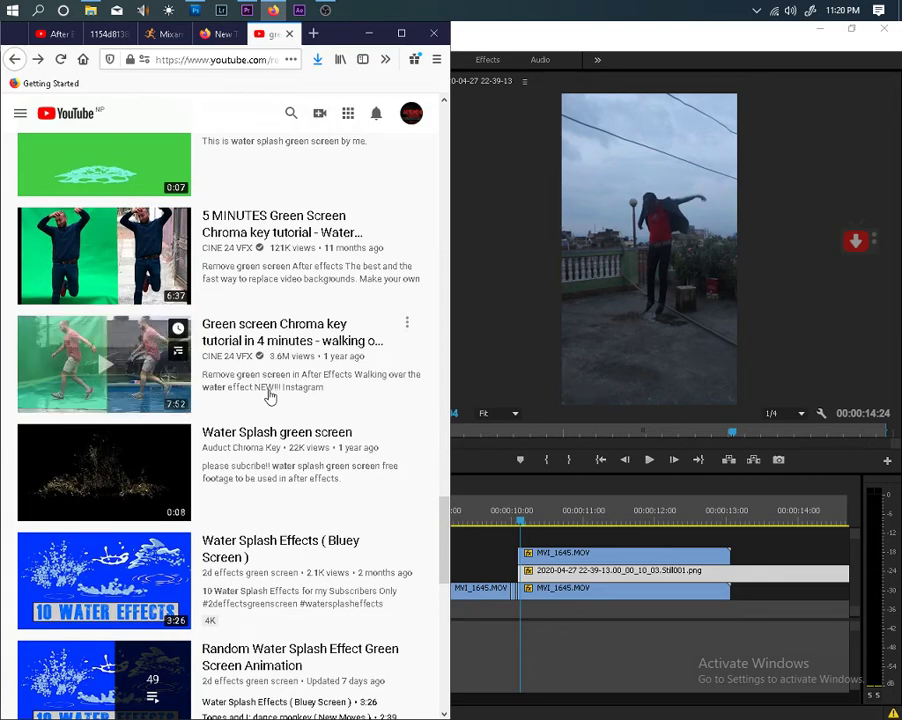
scroll(268, 398, "down", 5)
scroll(268, 398, "down", 3)
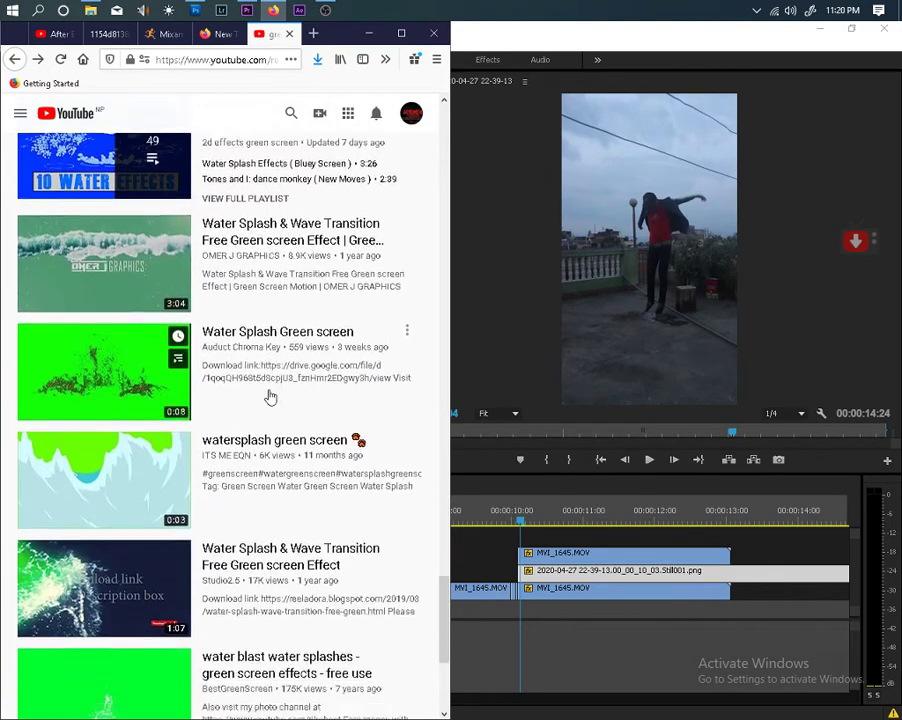
scroll(268, 398, "down", 5)
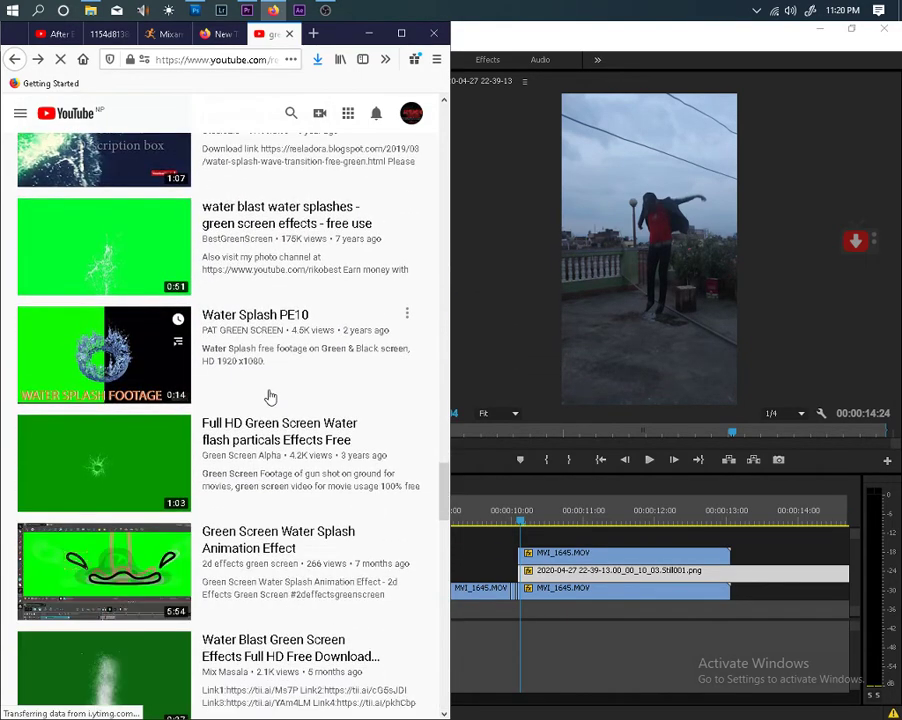
scroll(268, 398, "down", 4)
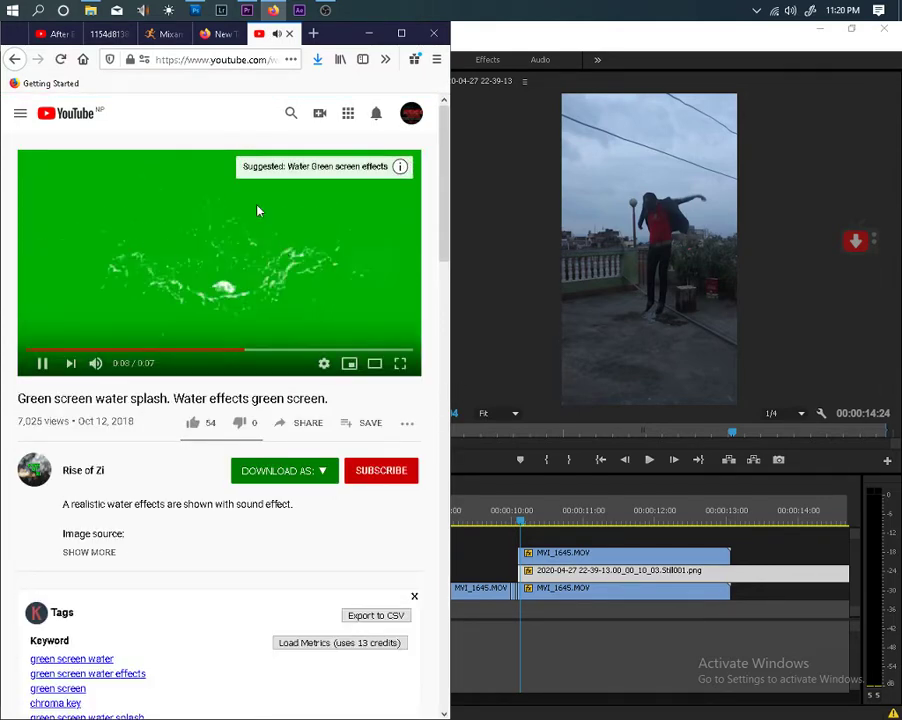
Step: Find and skim through the "Full HD Green Screen Water Blast Effects" video, and return to the search results
left_click(14, 59)
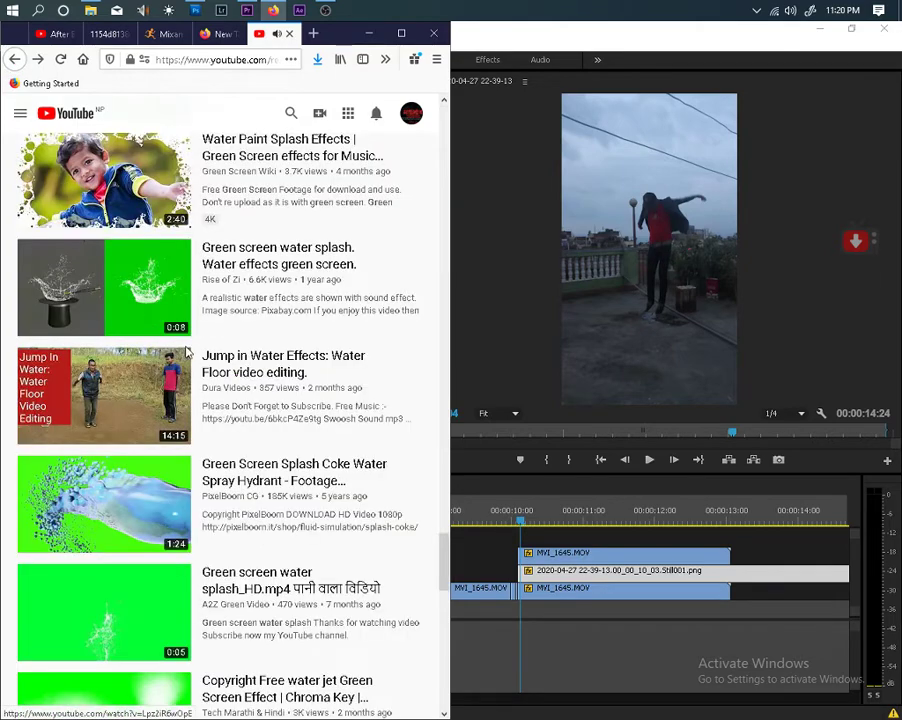
scroll(180, 330, "down", 5)
scroll(185, 352, "down", 4)
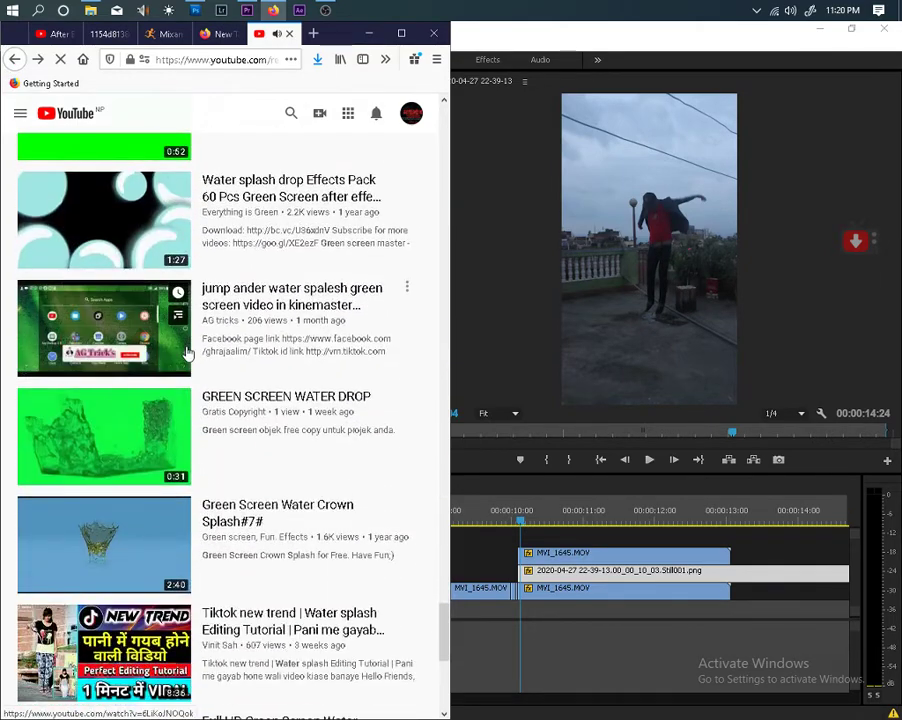
scroll(185, 352, "down", 4)
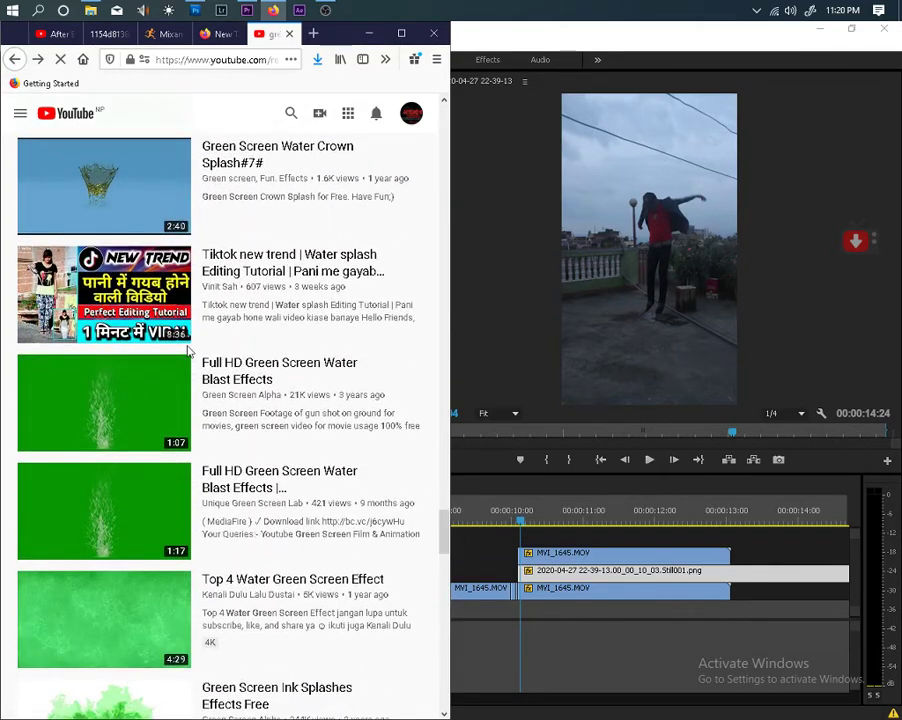
left_click(246, 375)
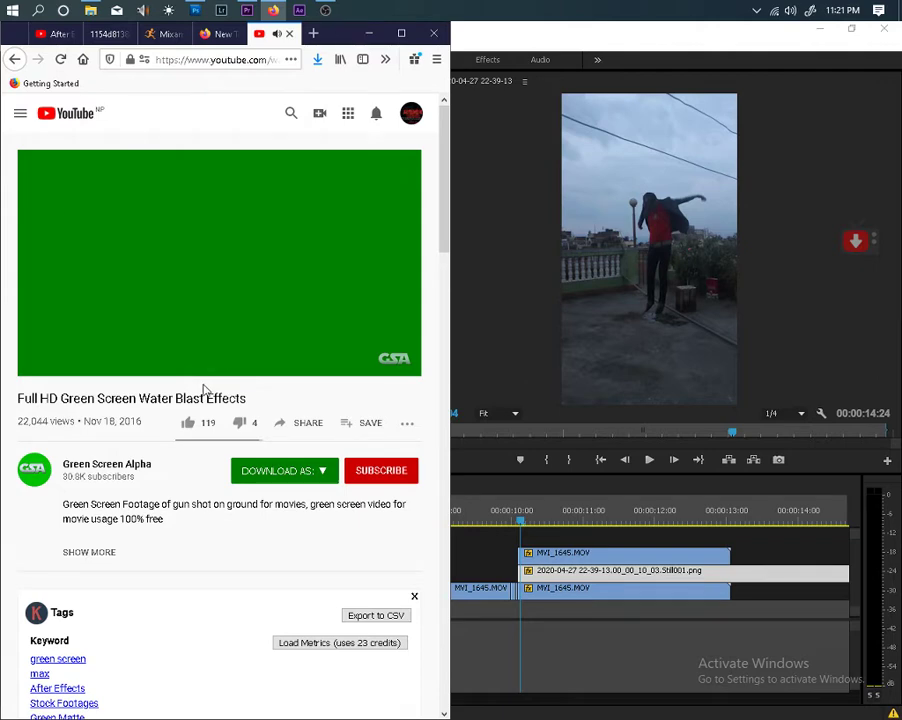
left_click_drag(250, 354, 320, 352)
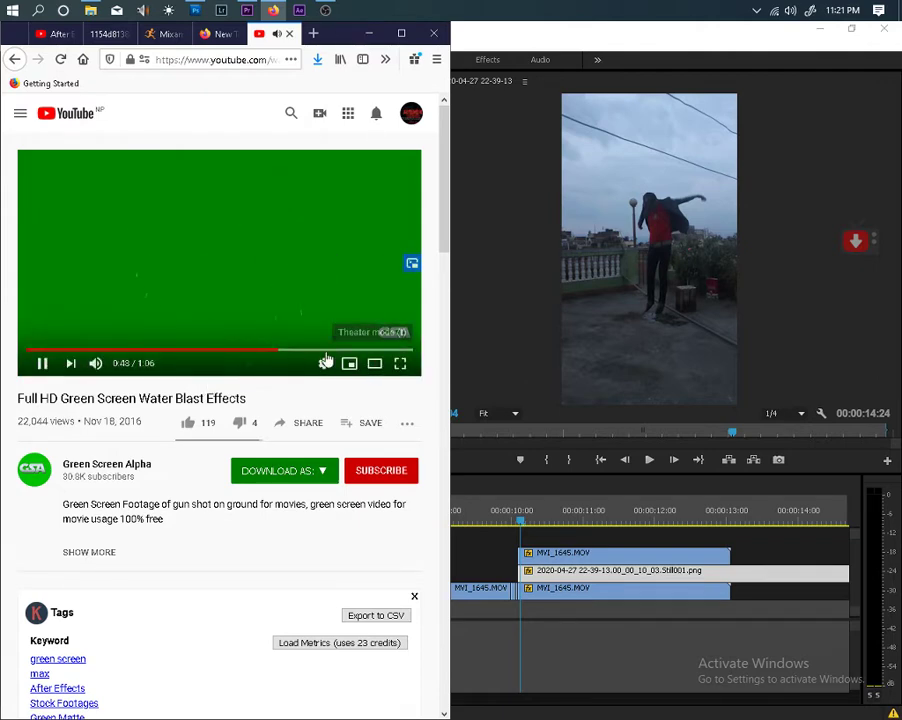
left_click(15, 60)
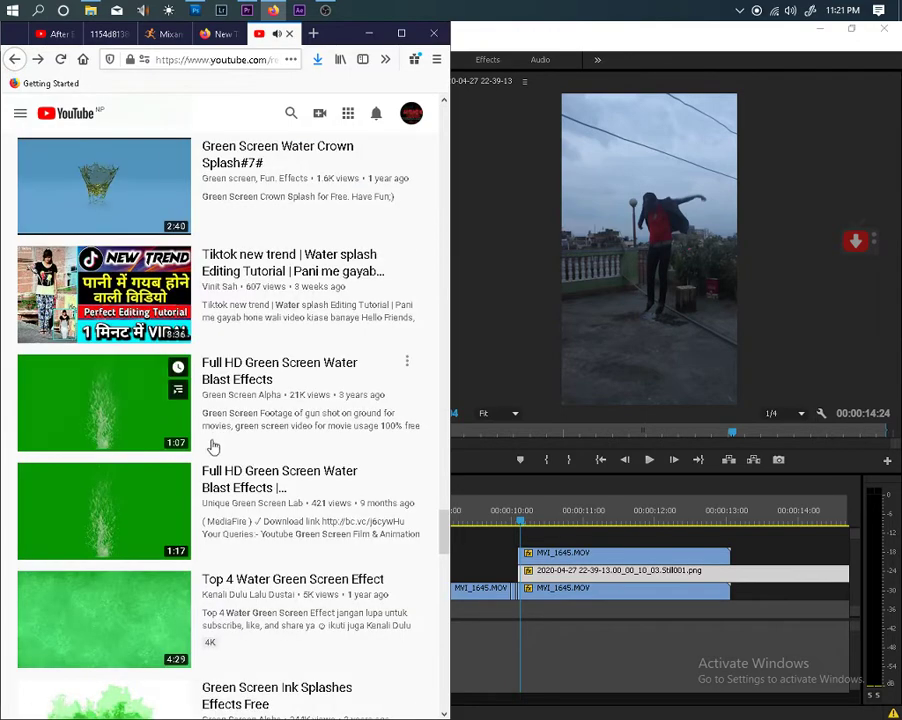
Step: Browse further down the water splash search results, and return to the "Full HD Green Screen Water Blast Effects" entry
scroll(244, 484, "down", 5)
scroll(250, 497, "down", 5)
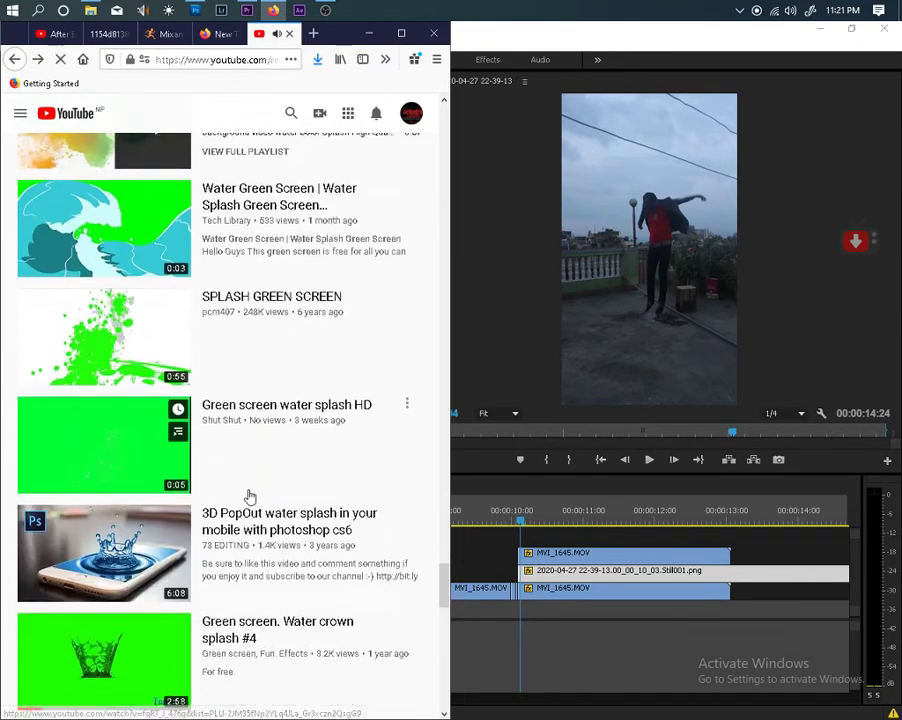
scroll(248, 494, "down", 4)
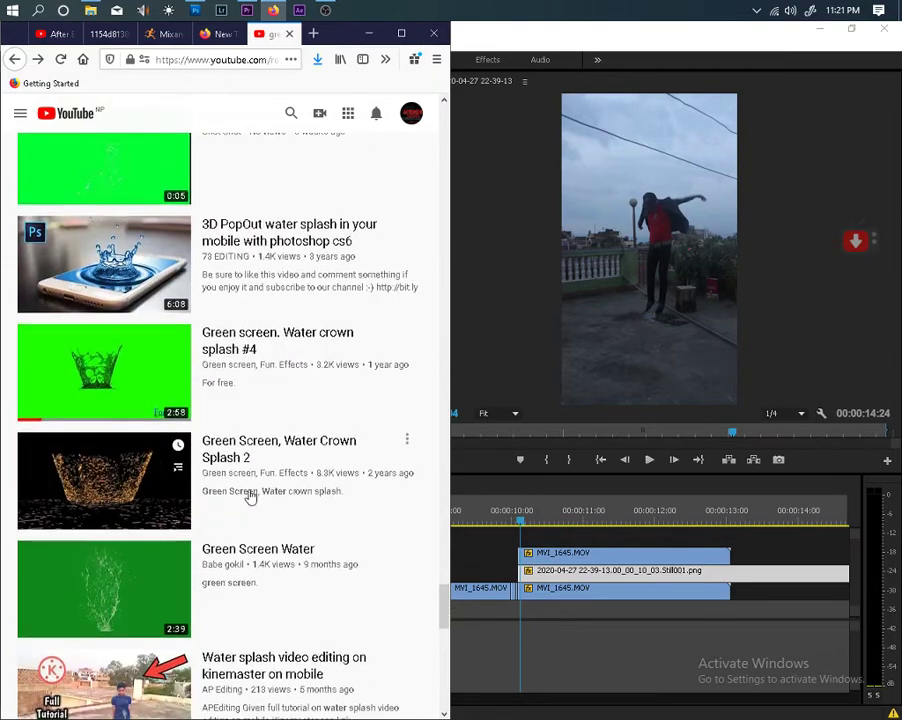
scroll(250, 497, "down", 4)
scroll(251, 497, "down", 4)
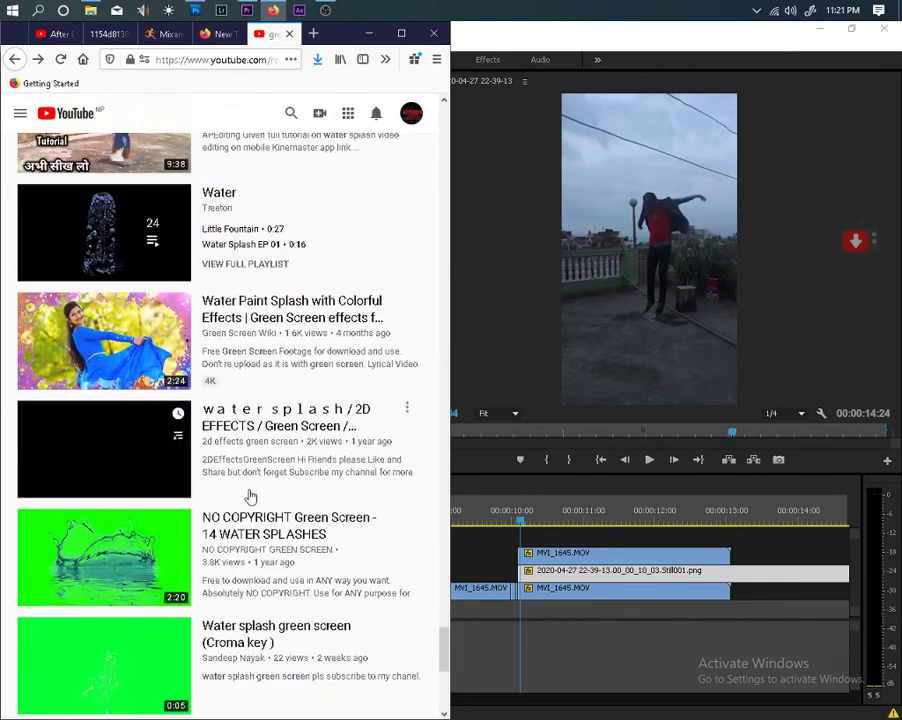
scroll(250, 497, "down", 5)
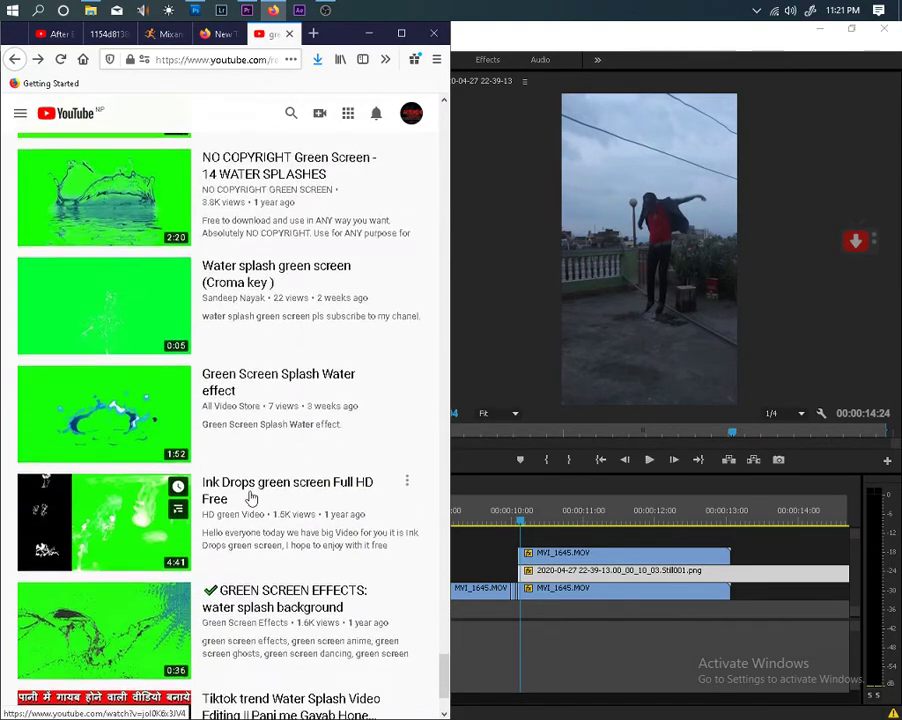
scroll(250, 497, "down", 4)
scroll(252, 497, "up", 8)
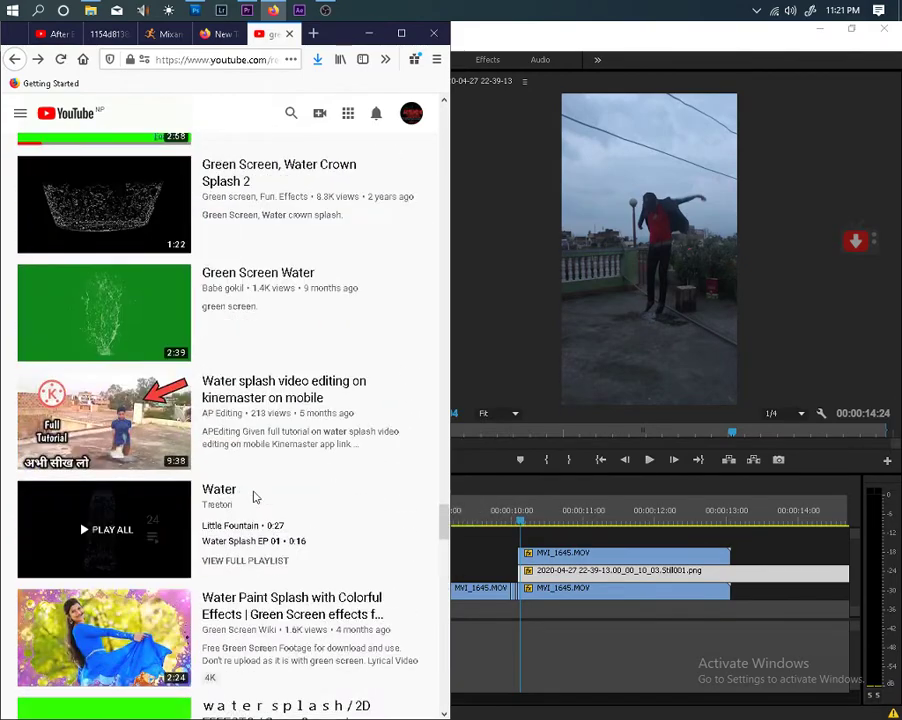
scroll(252, 494, "up", 5)
scroll(253, 496, "up", 3)
scroll(254, 496, "up", 6)
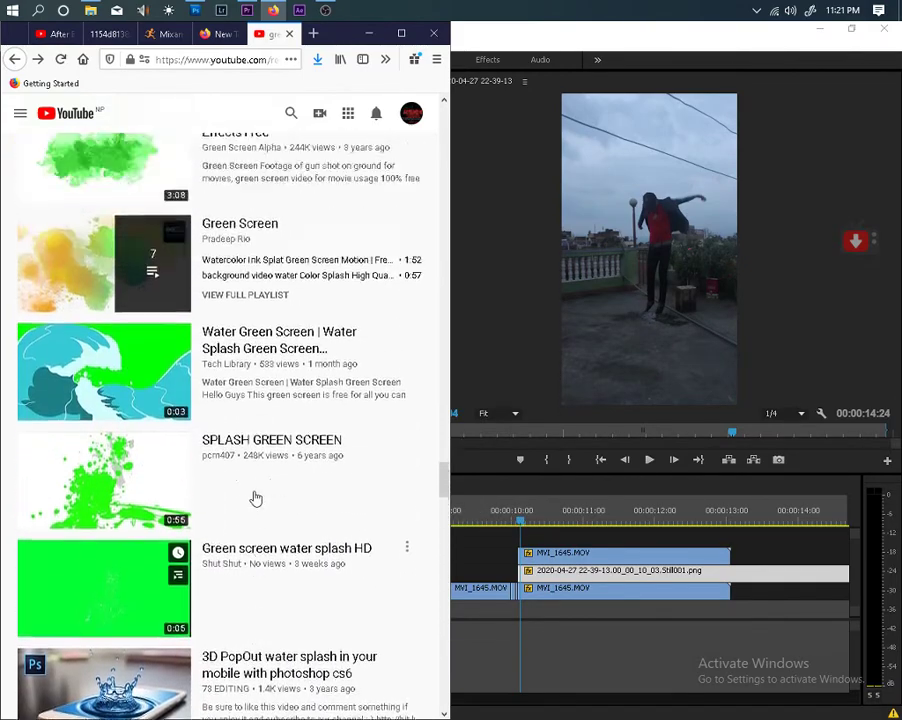
scroll(257, 478, "up", 2)
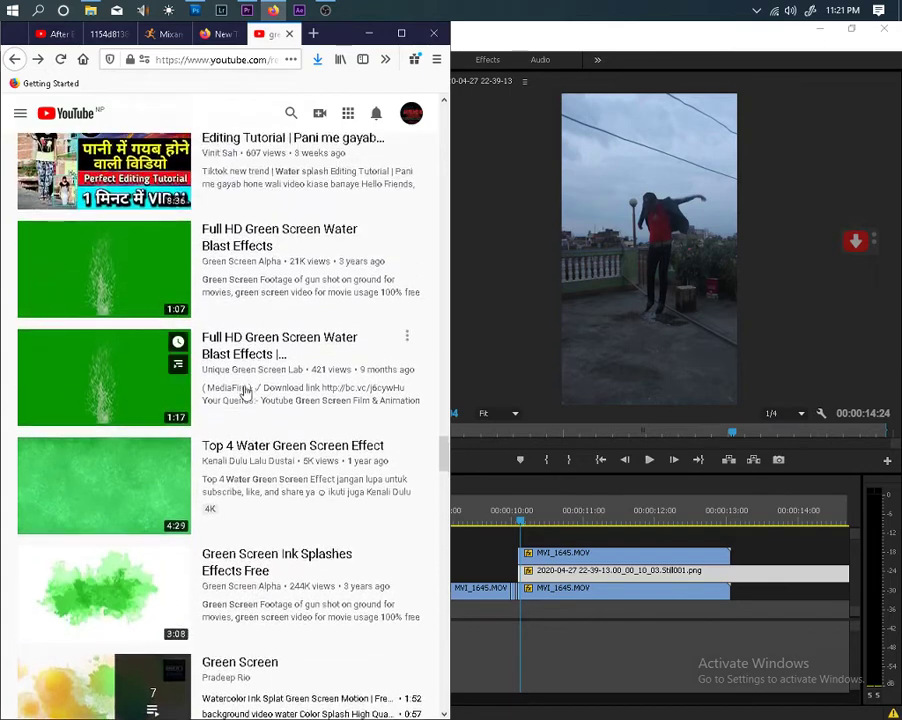
Step: Open the "Full HD Green Screen Water Blast Effects" video and download it as MP4 720p to the Downloads folder
left_click(262, 236)
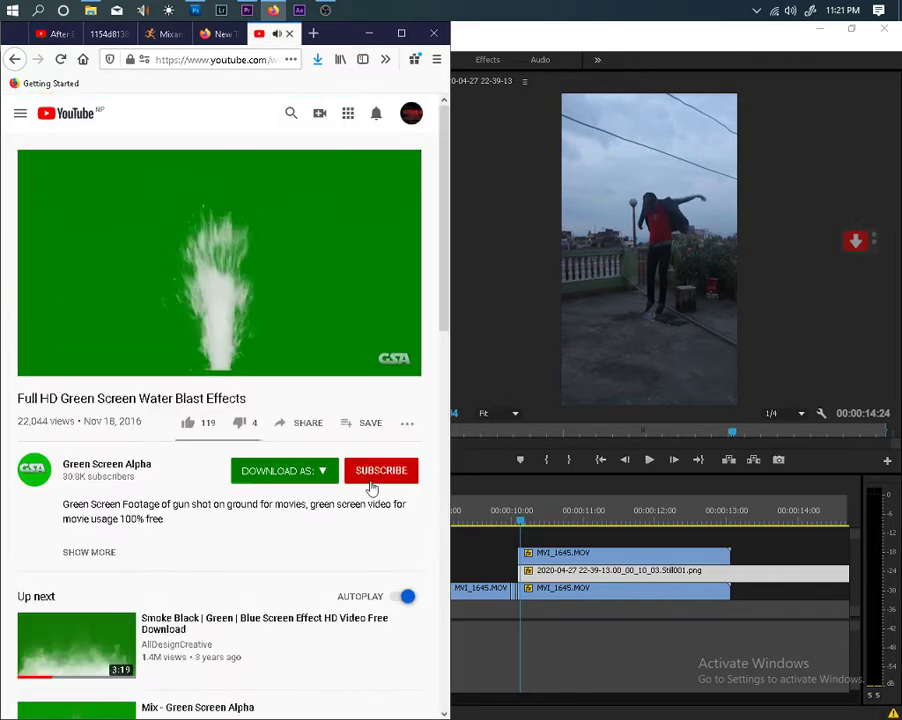
left_click(316, 467)
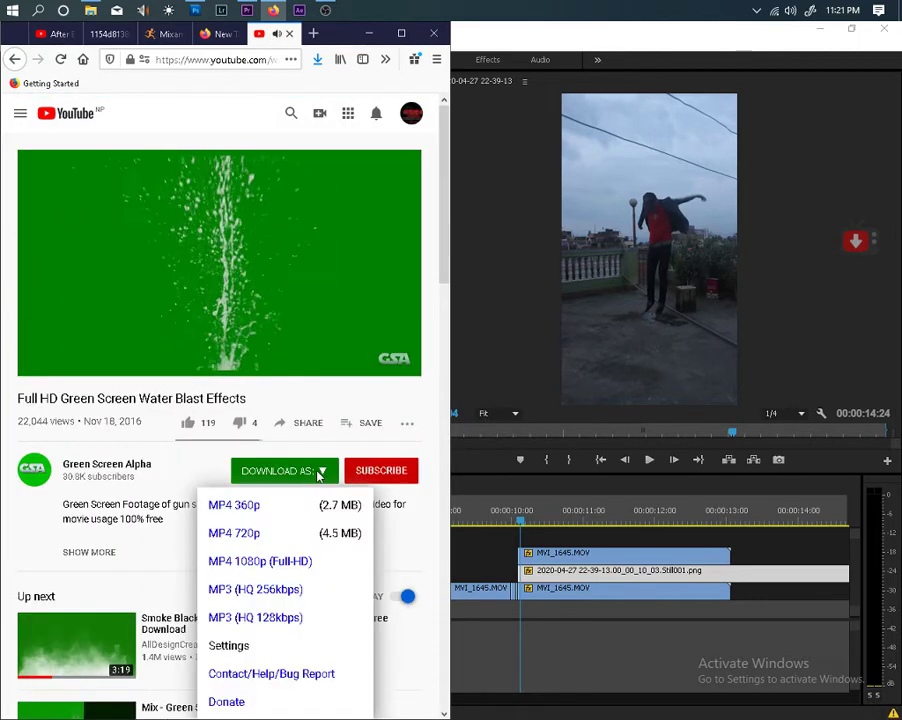
left_click(265, 535)
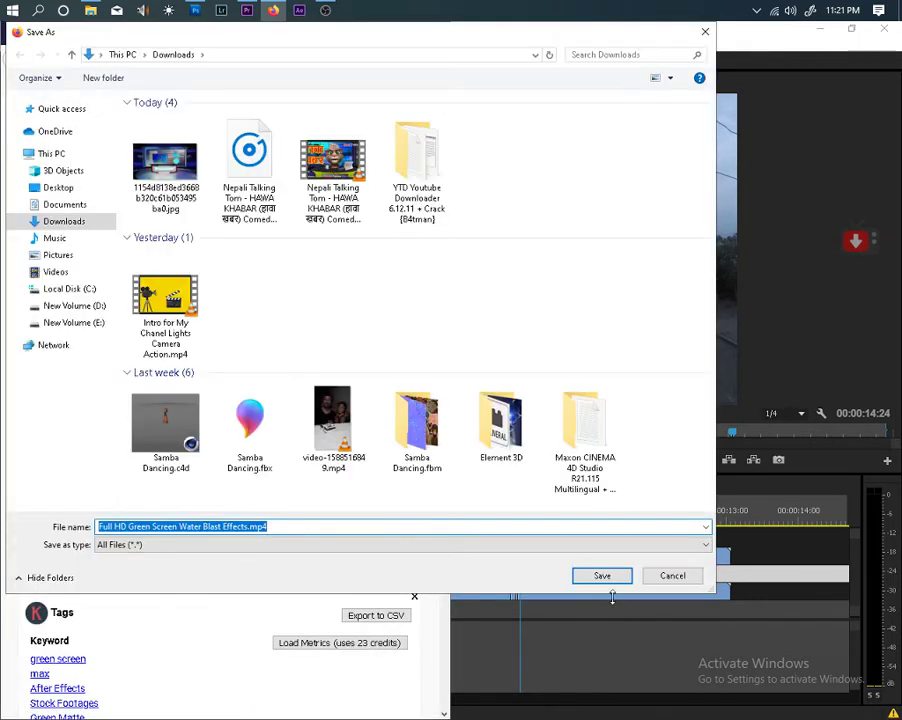
left_click(604, 577)
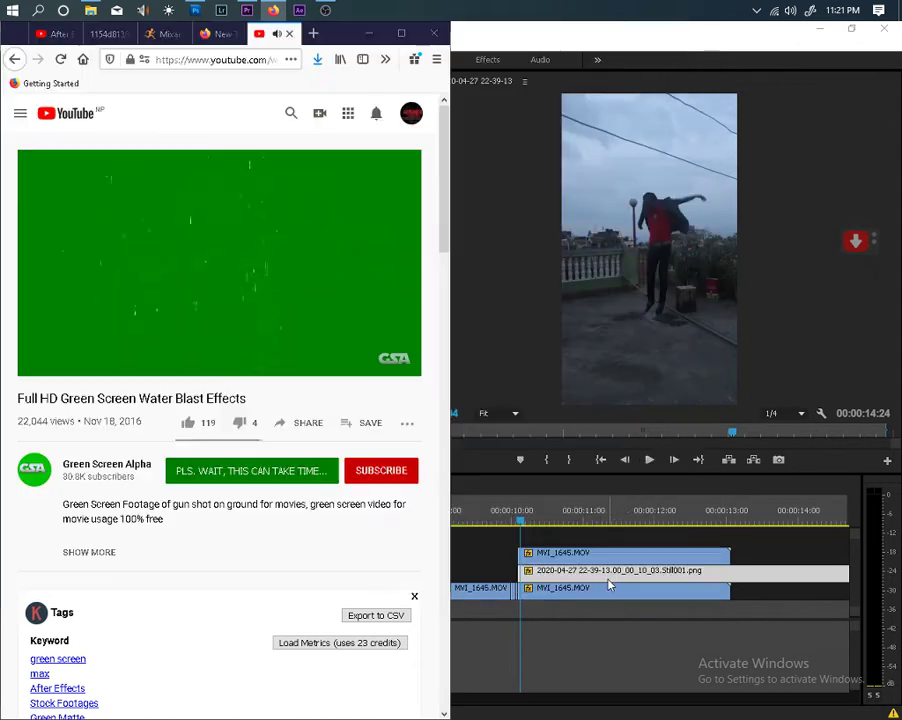
Step: Switch to Premiere Pro and import "Full HD Green Screen Water Blast Effects.mp4" from the Downloads folder into the project
left_click(367, 35)
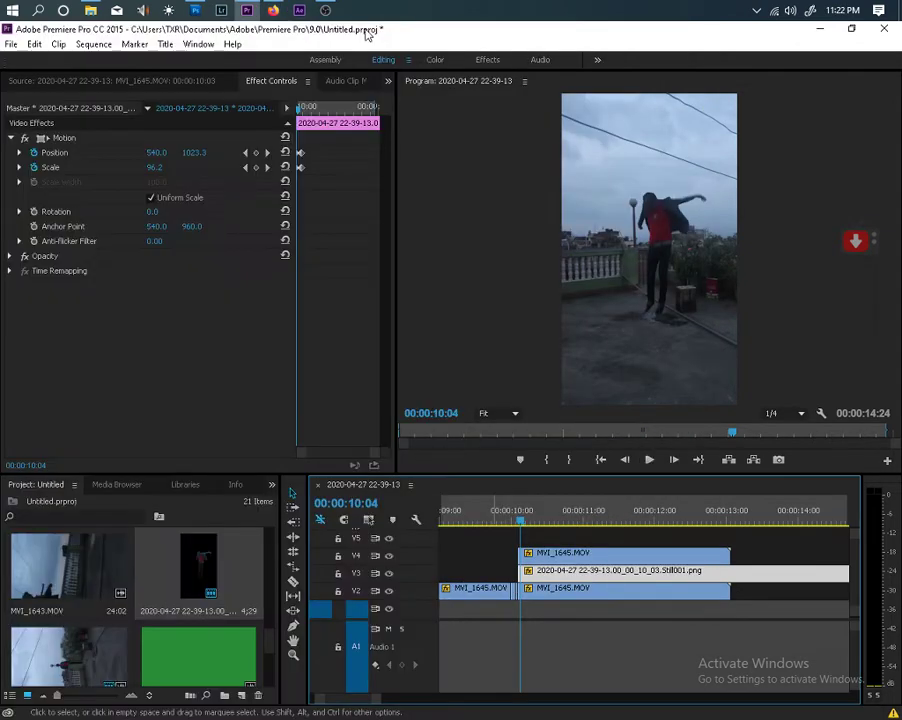
left_click(10, 45)
left_click(40, 389)
left_click(66, 241)
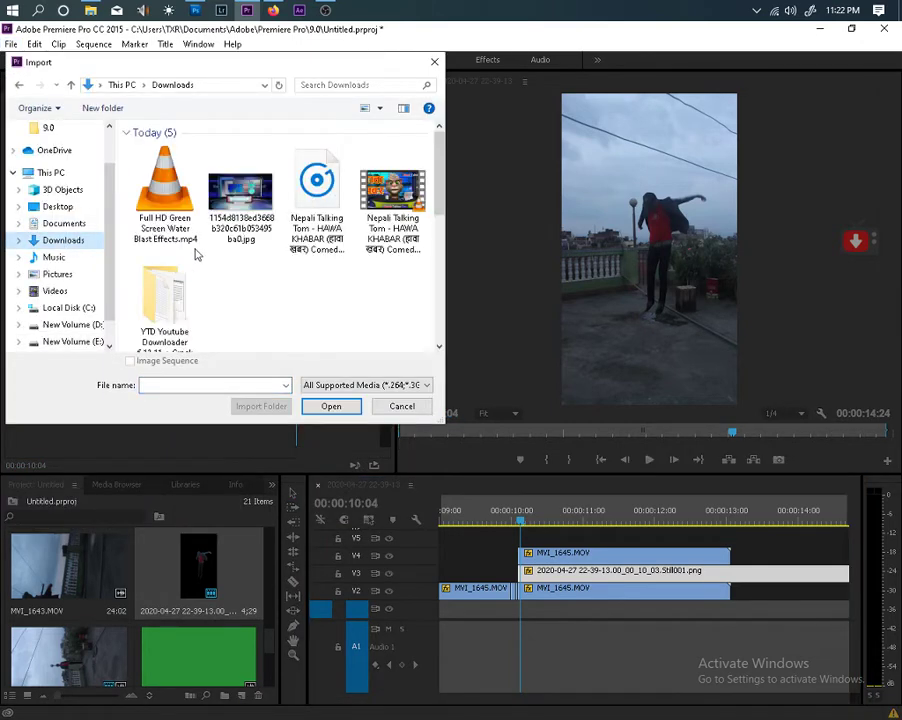
left_click(140, 210)
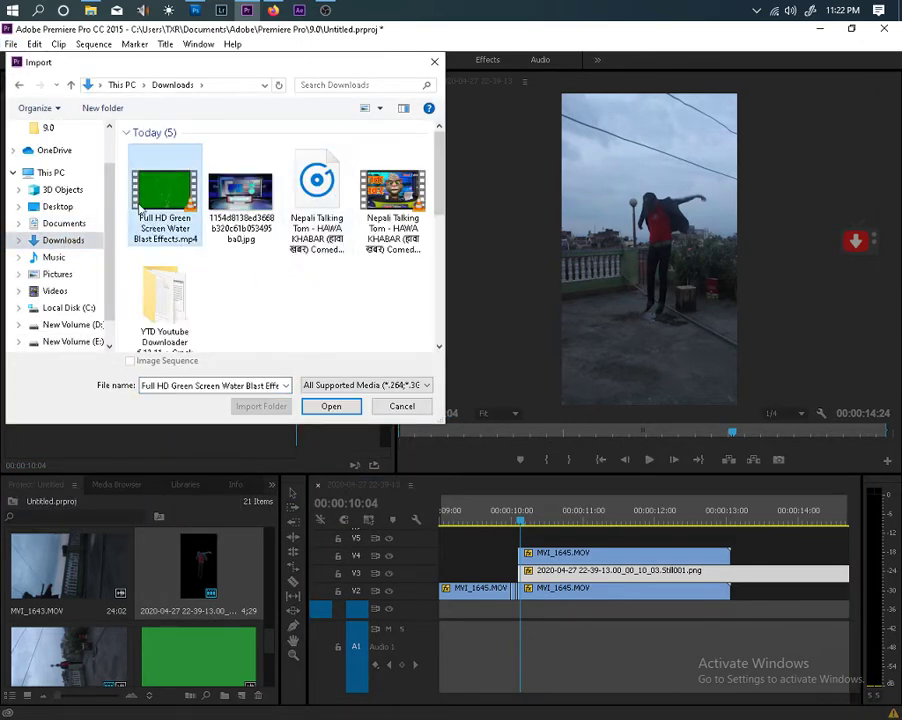
left_click(345, 407)
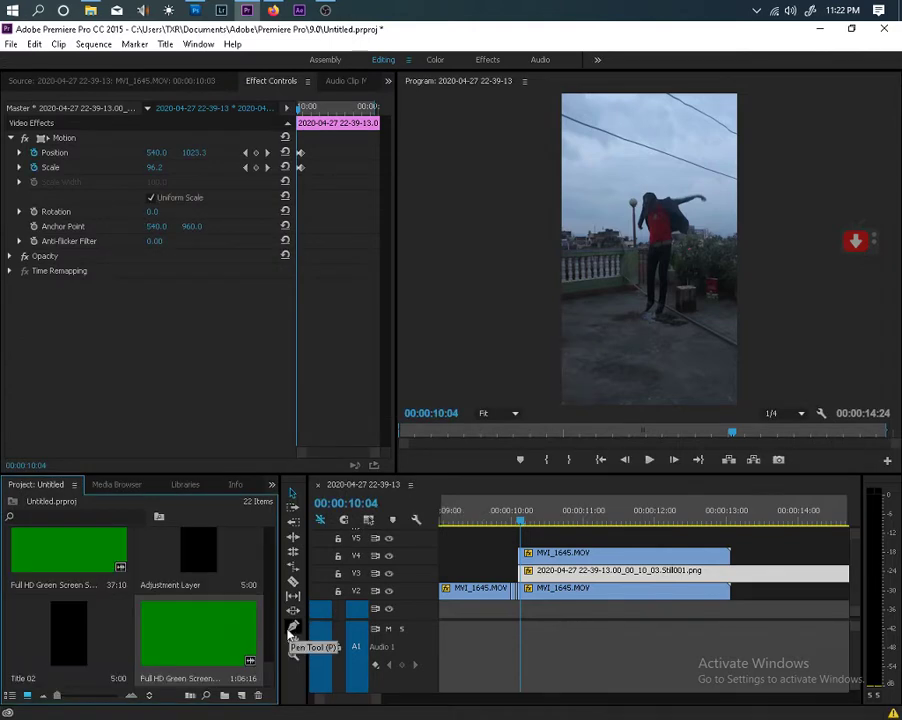
Step: Open the imported water blast clip in the Source monitor and mark its In point at 00:00:24:02
double_click(227, 644)
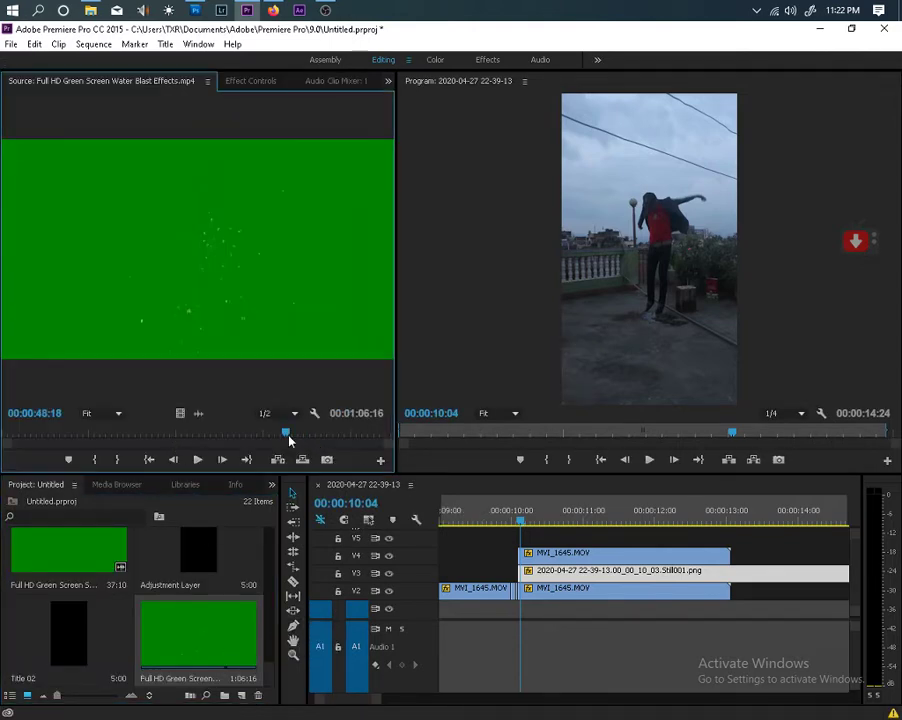
left_click_drag(289, 440, 180, 447)
left_click(94, 459)
left_click(186, 437)
left_click_drag(186, 440, 141, 431)
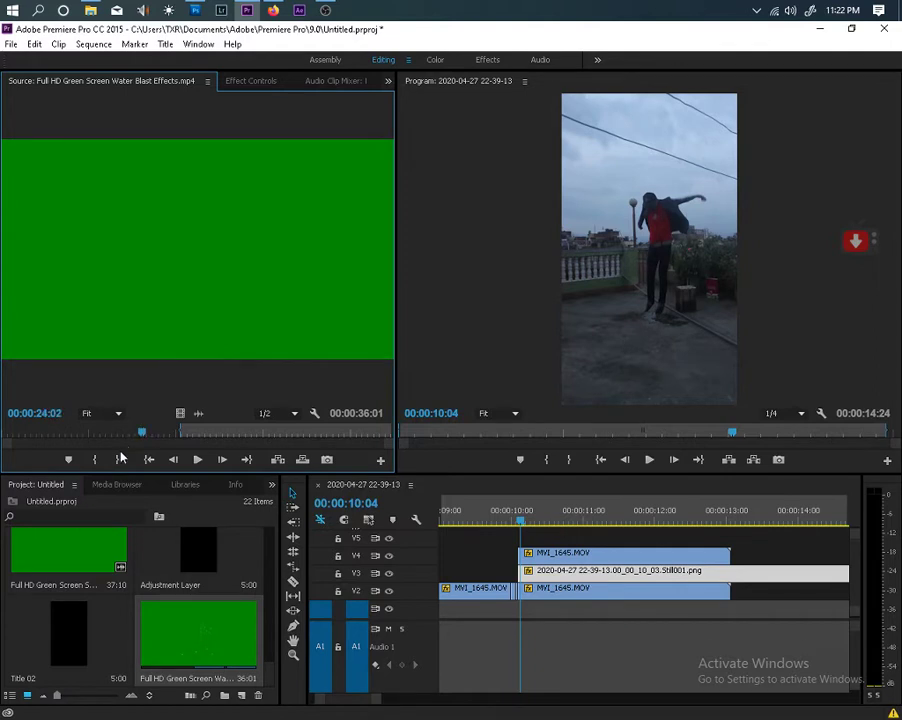
left_click(95, 459)
Step: Mark the water blast clip's Out point at 00:00:31:14, after the splash has ended
left_click(149, 432)
left_click_drag(150, 437, 188, 453)
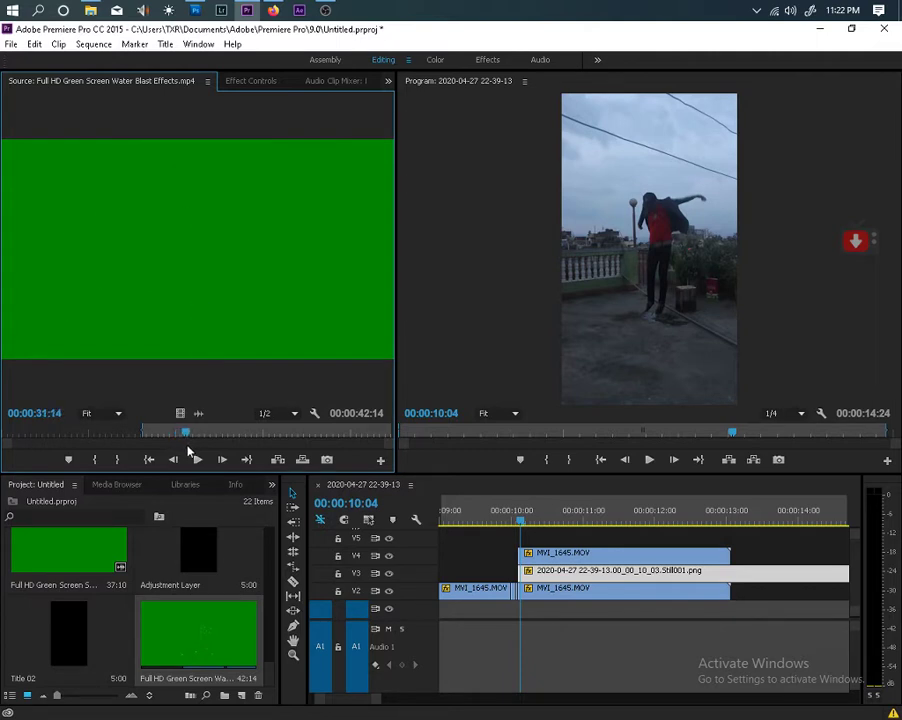
left_click(117, 459)
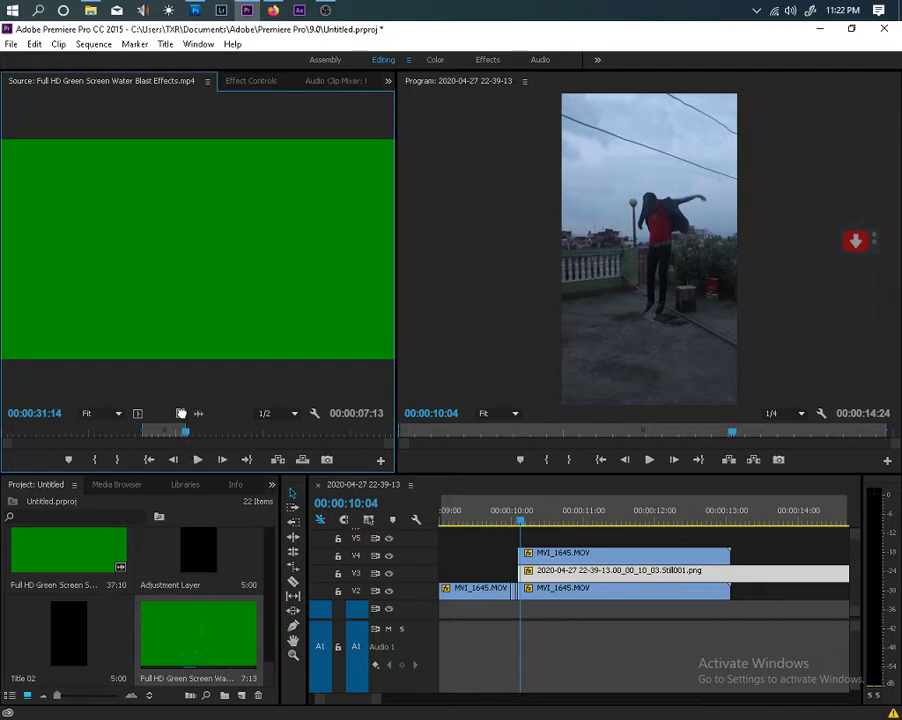
Step: Place only the video of the marked water blast section on V5, starting together with the MVI_1645.MOV clip on V4
left_click_drag(396, 541, 238, 441)
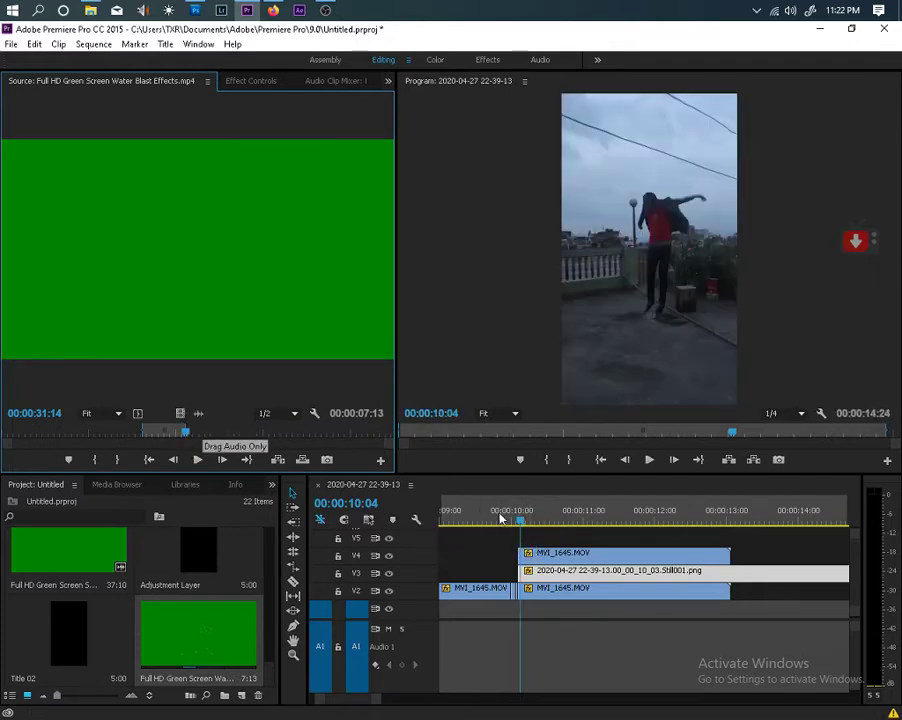
left_click_drag(185, 418, 600, 627)
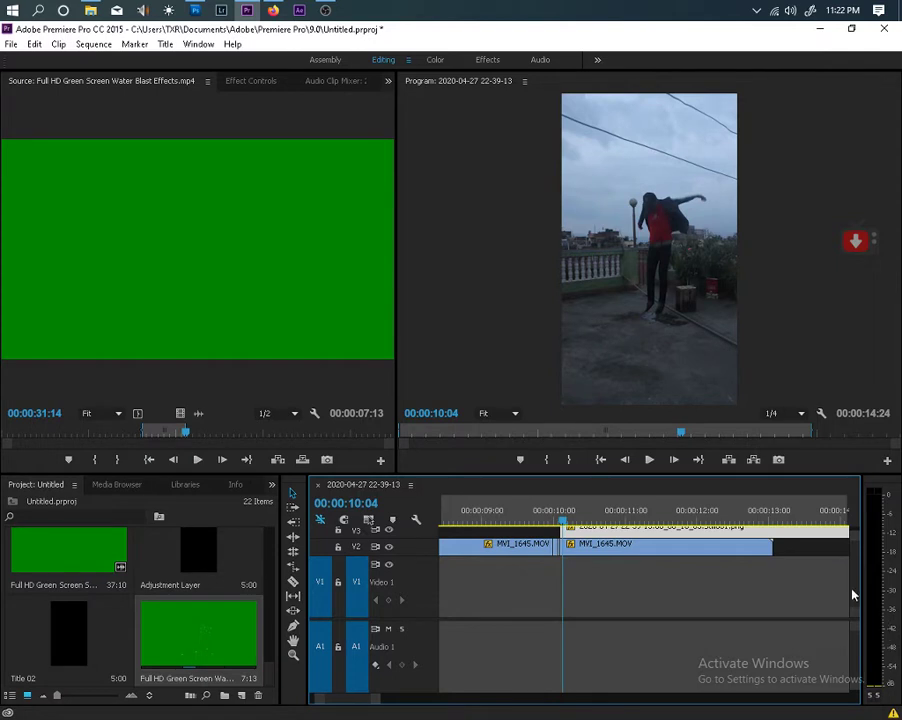
scroll(852, 595, "up", 3)
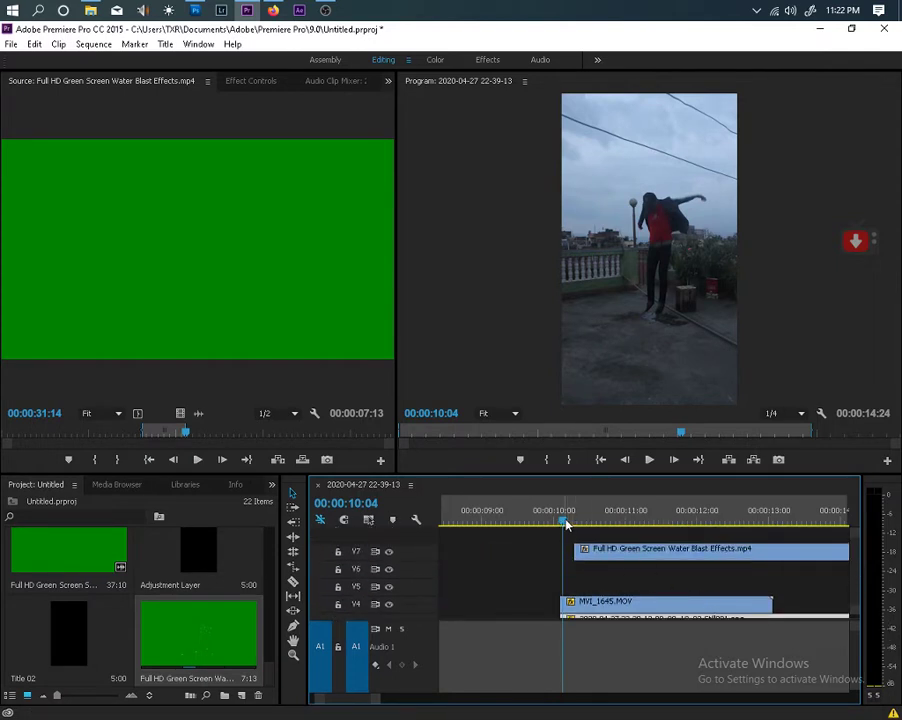
left_click_drag(566, 520, 592, 590)
Step: Search the effects for "key" and apply Ultra Key to the water blast clip on V5
left_click(268, 486)
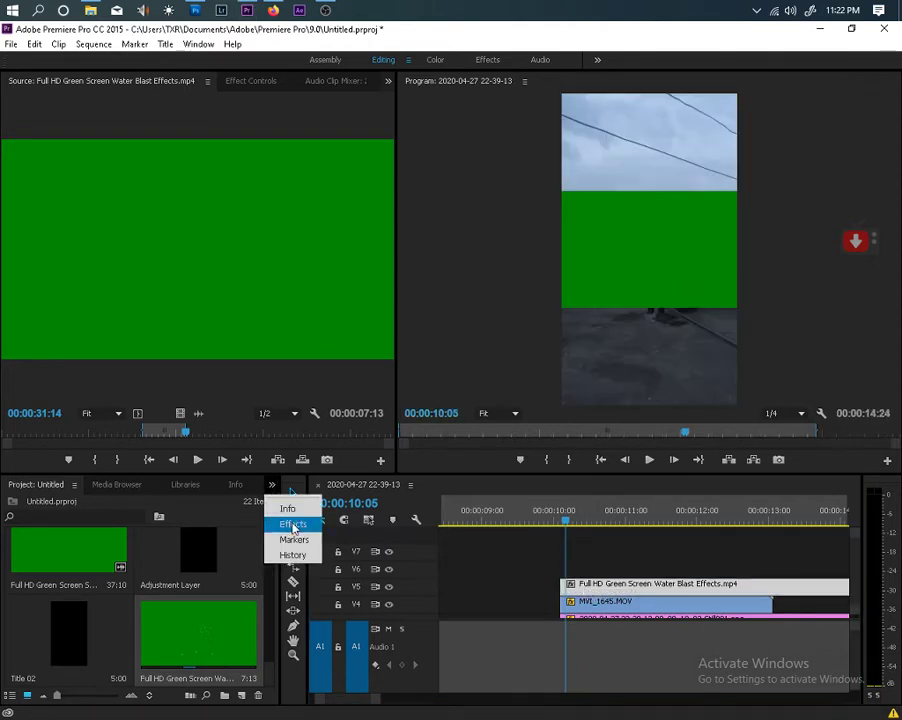
left_click(292, 522)
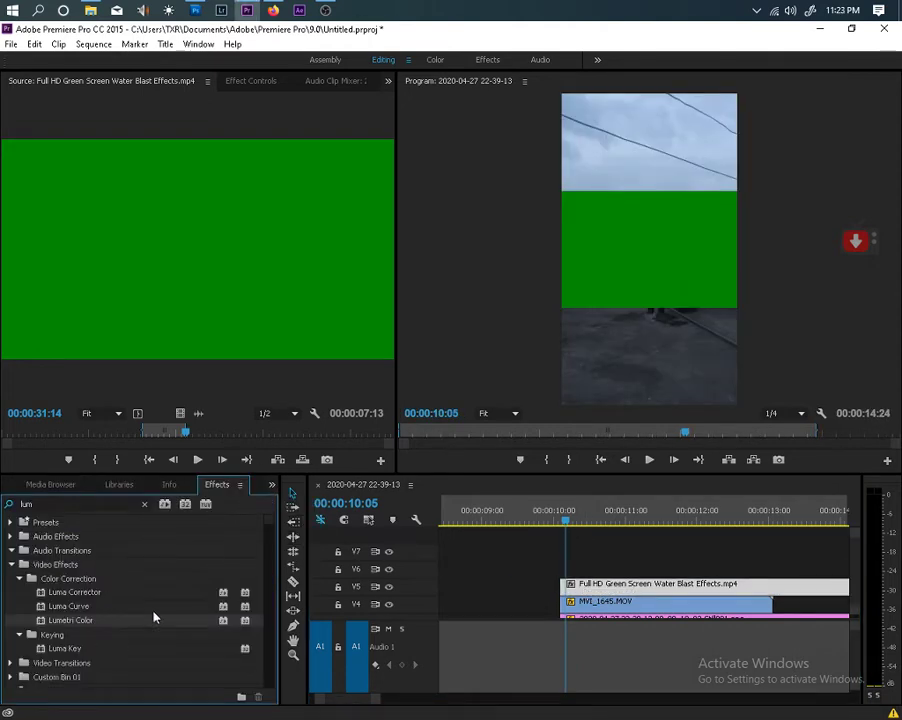
scroll(155, 608, "down", 3)
scroll(154, 608, "down", 3)
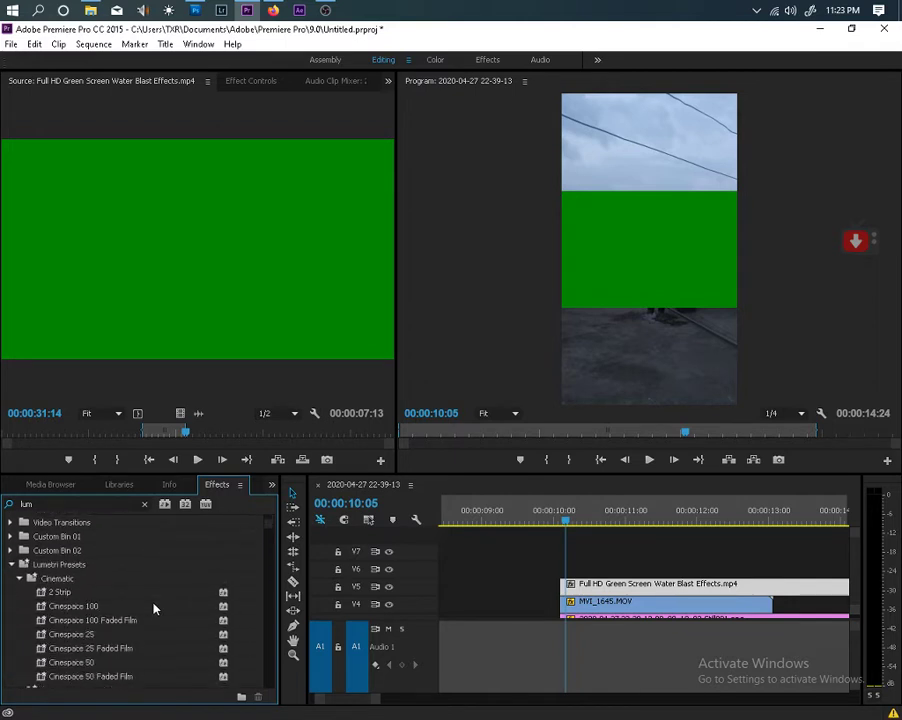
scroll(153, 606, "down", 1)
scroll(153, 610, "up", 5)
scroll(153, 617, "up", 2)
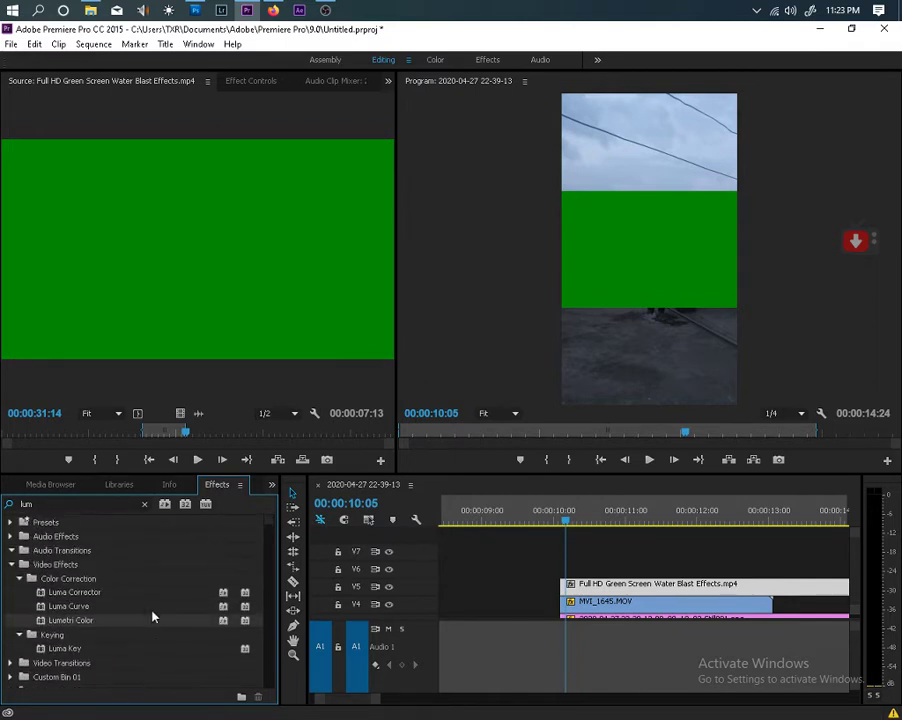
left_click(70, 503)
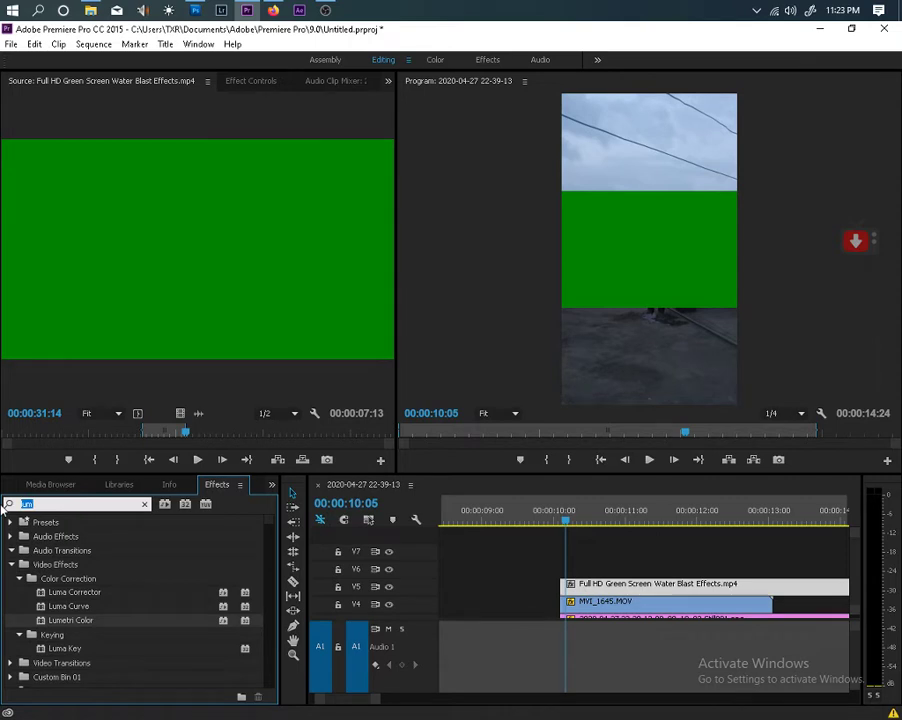
type("key")
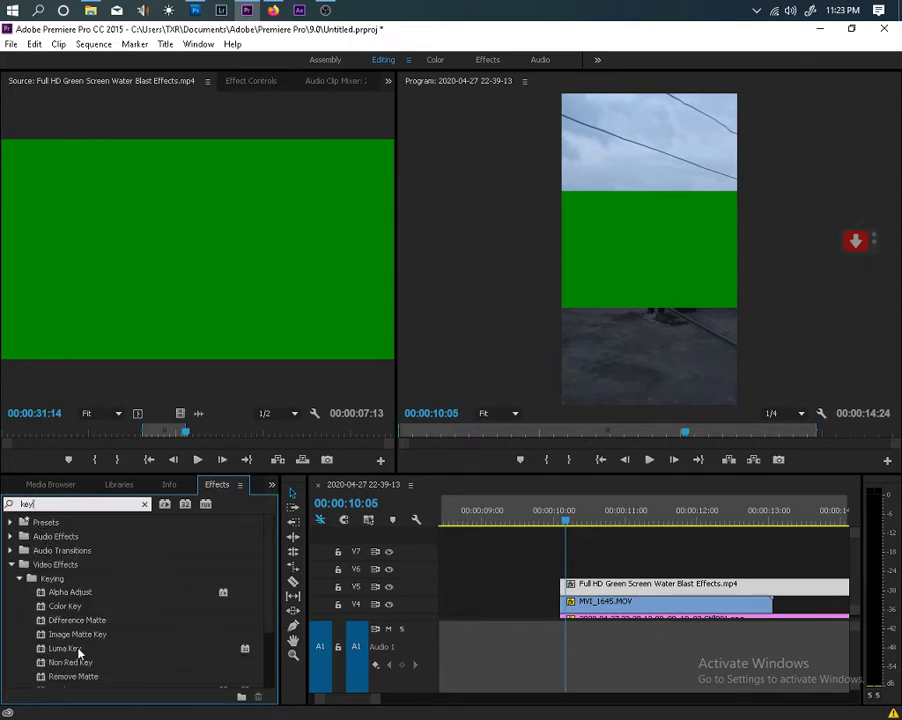
scroll(80, 640, "down", 2)
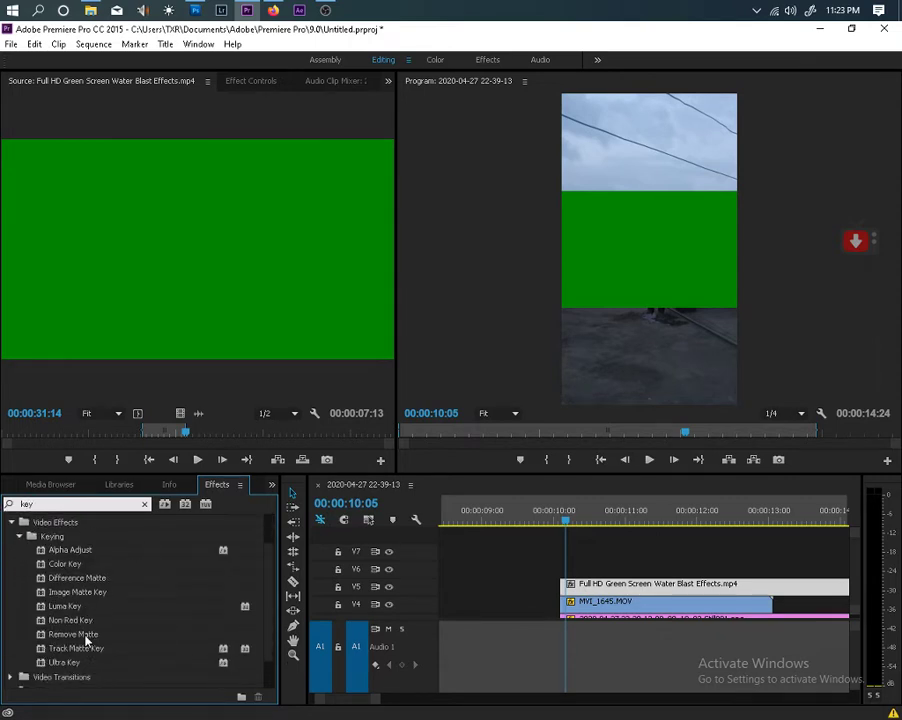
left_click_drag(70, 662, 620, 585)
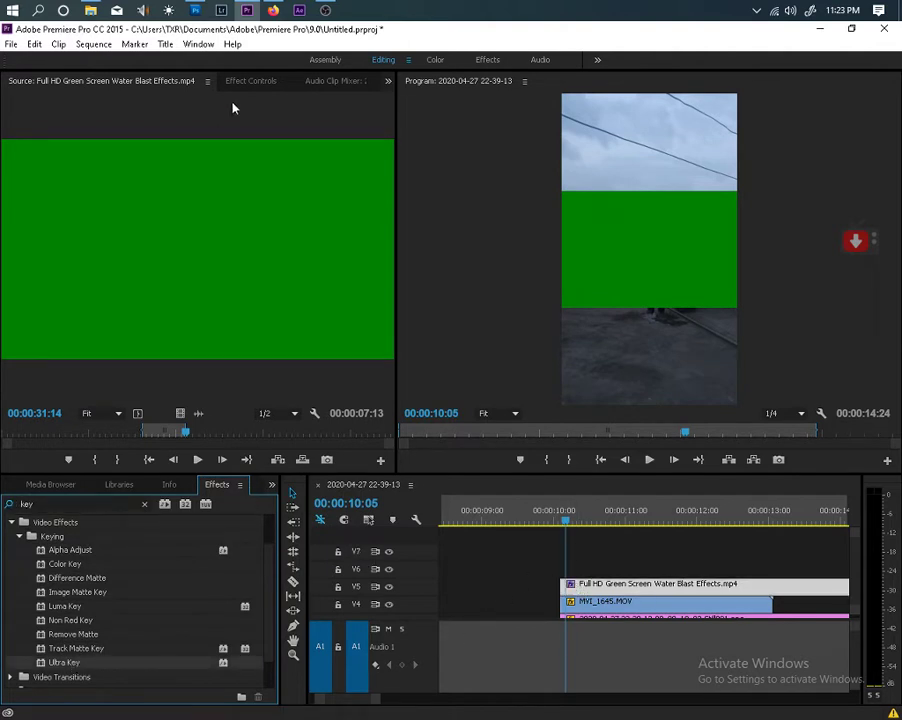
Step: Set the Ultra Key colour by sampling the green background of the water blast clip in the Program monitor
left_click(250, 80)
left_click(169, 241)
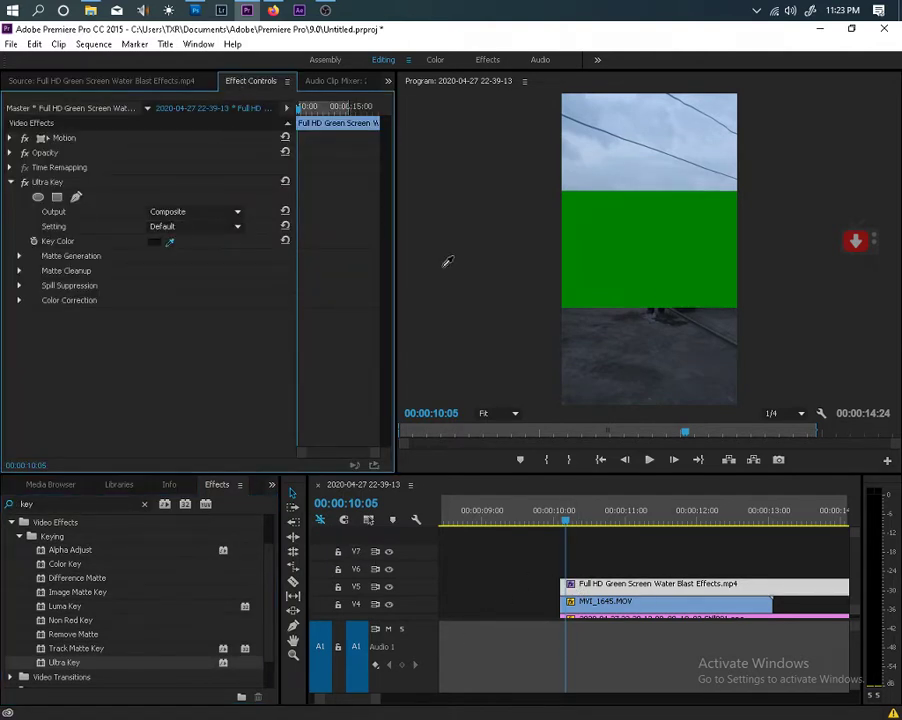
left_click(631, 243)
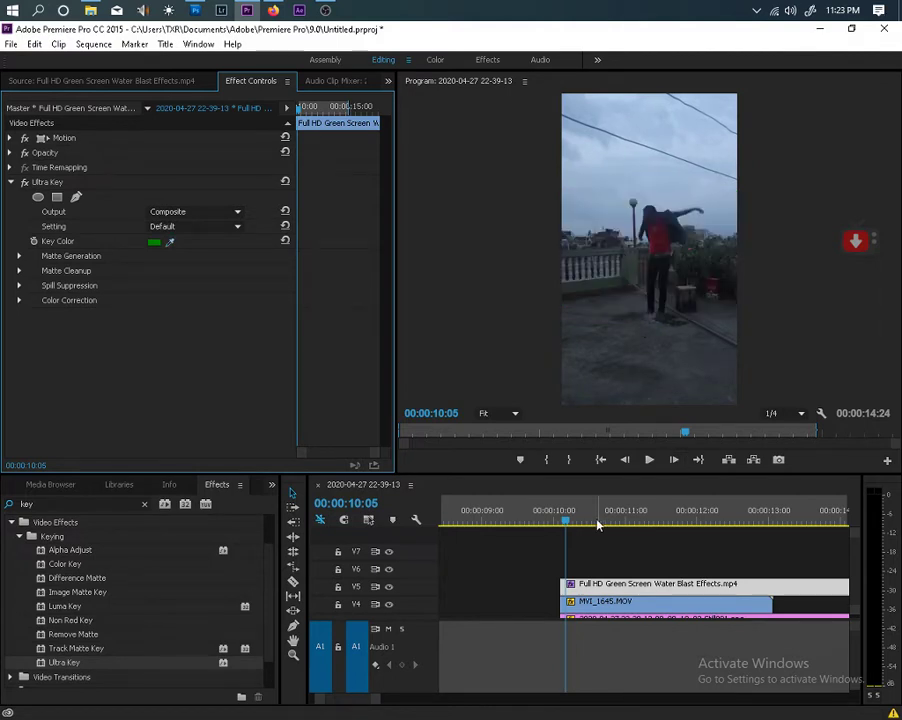
Step: At 00:00:10:15, move the water blast down over the landing spot in the Program monitor and enlarge it slightly
left_click_drag(569, 521, 593, 524)
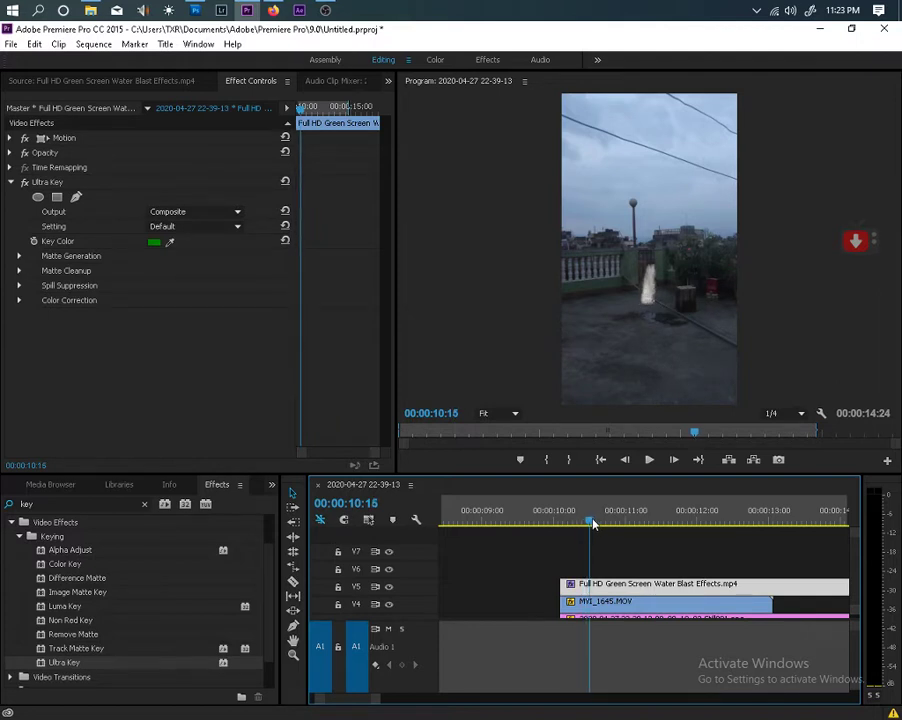
left_click(656, 289)
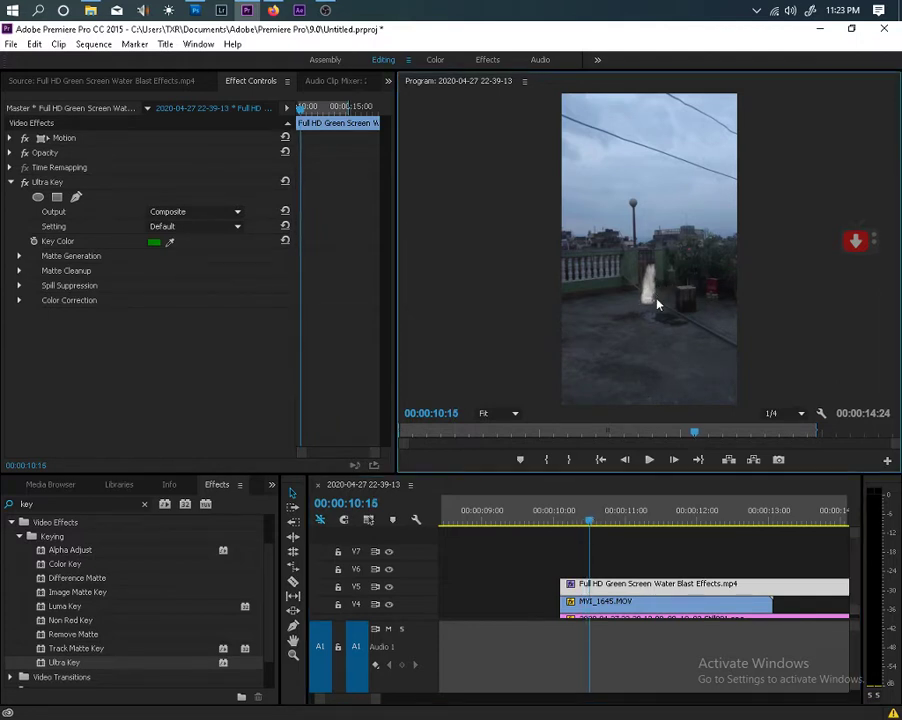
left_click(660, 289)
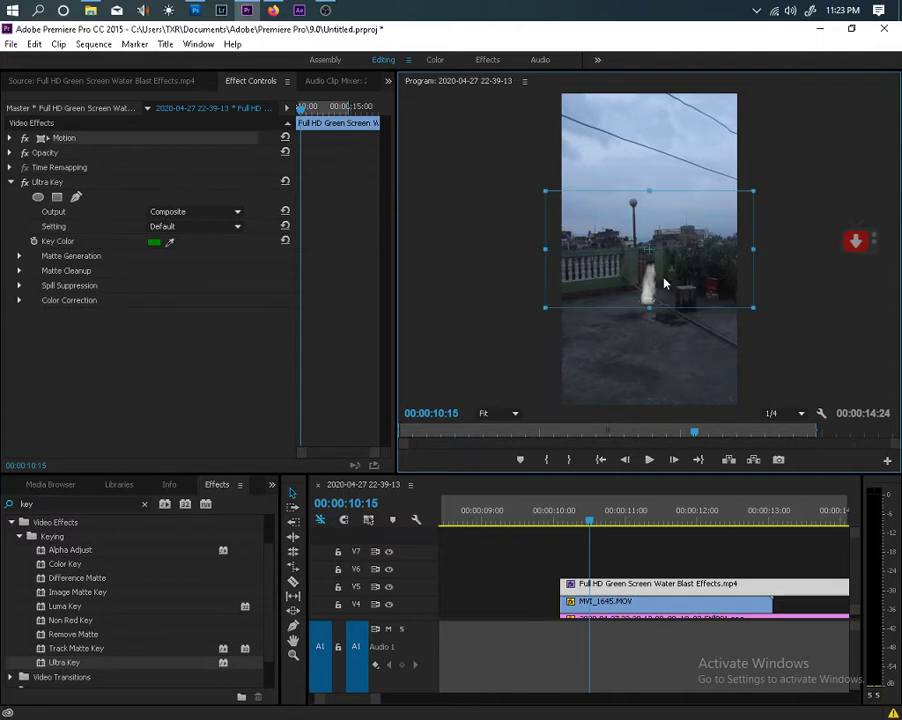
mouse_move(665, 287)
left_mouse_down()
mouse_move(664, 309)
mouse_move(663, 294)
left_mouse_up()
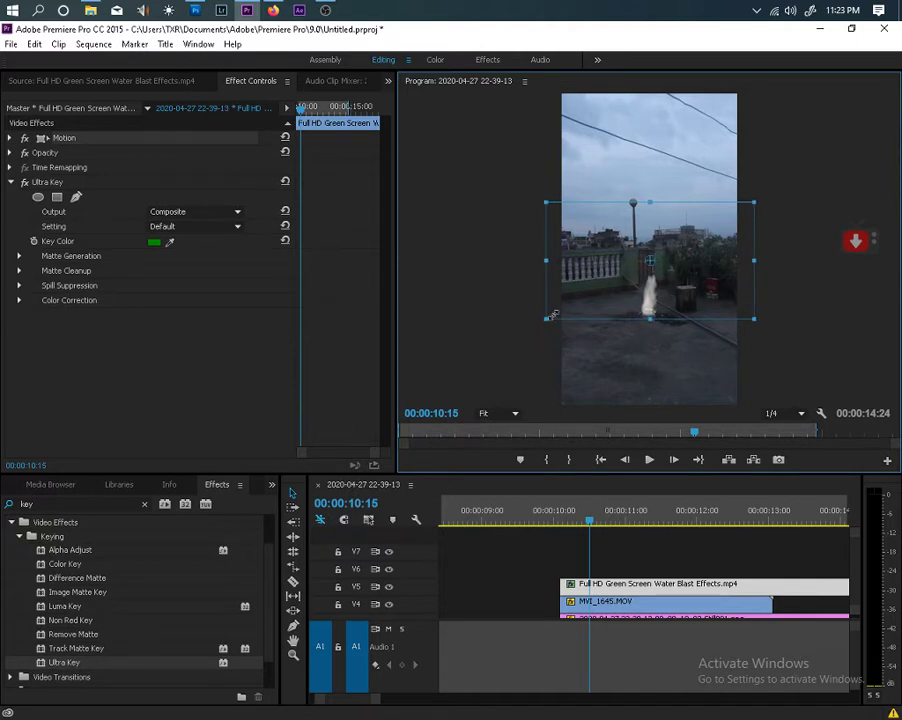
left_click_drag(540, 316, 522, 323)
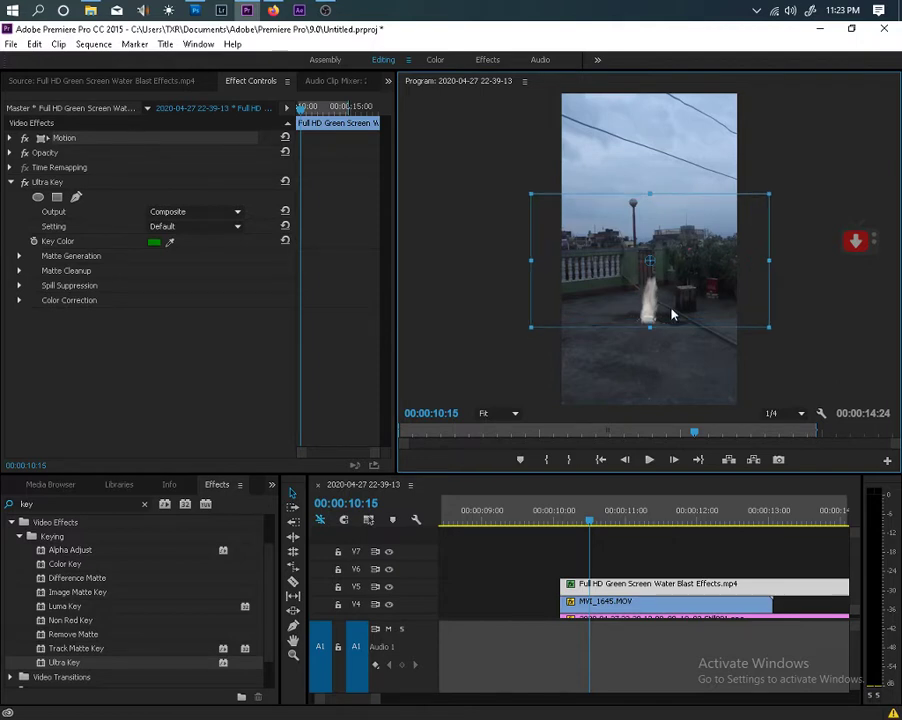
Step: Enlarge the water blast a little more and realign its base with the hole in the ground
key("Up")
key("Up")
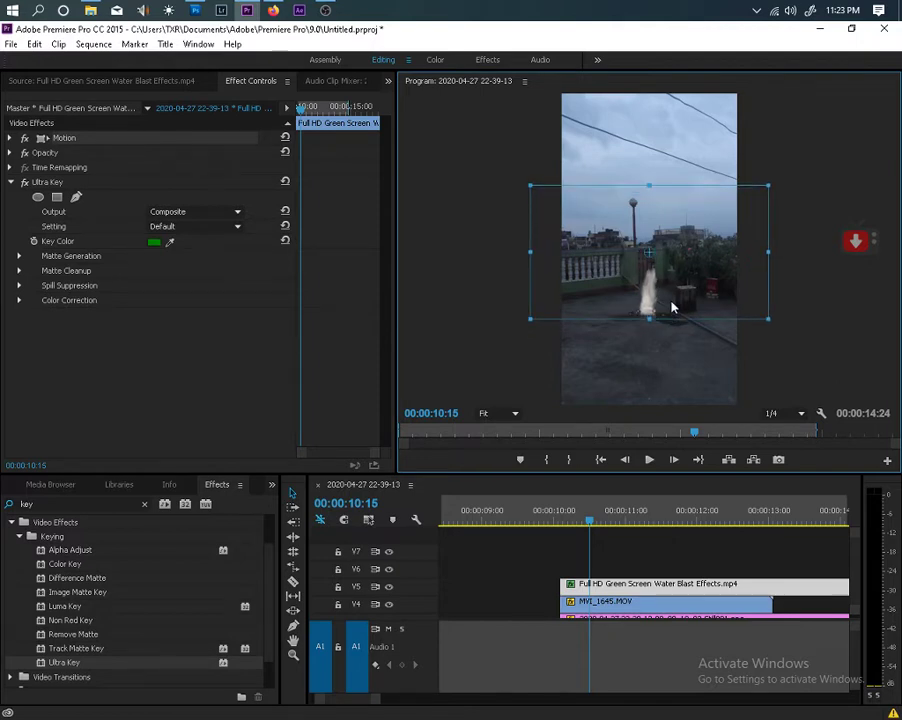
key("Down")
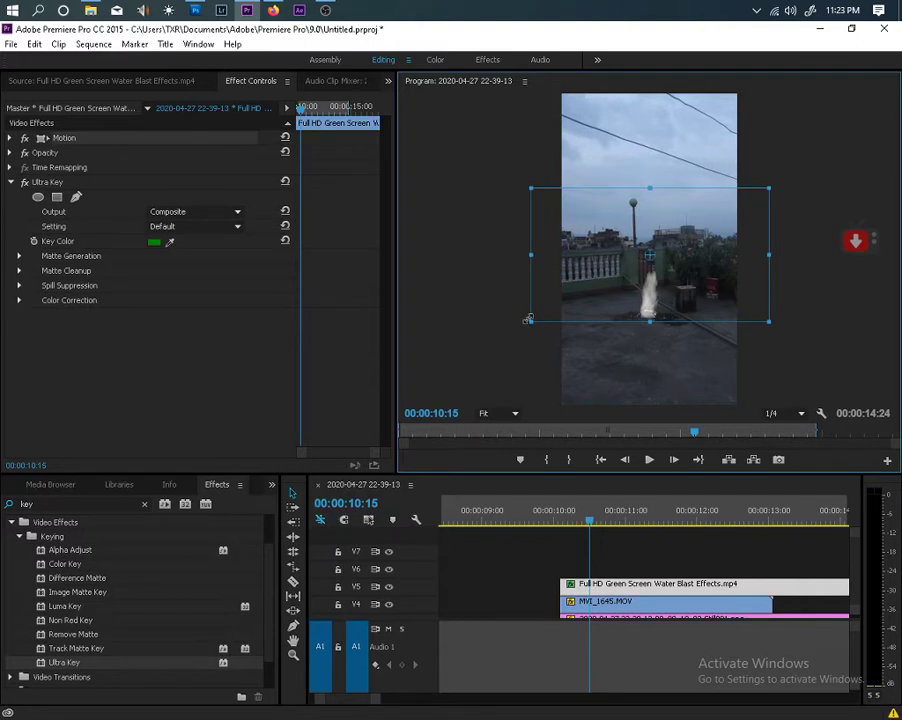
left_click_drag(530, 320, 503, 328)
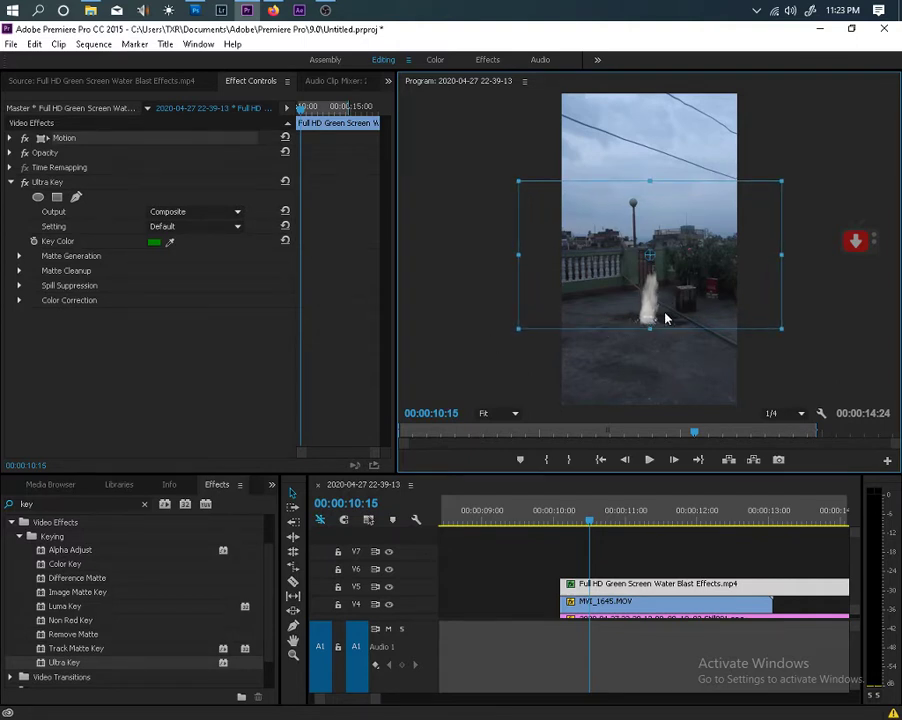
left_click_drag(666, 318, 664, 313)
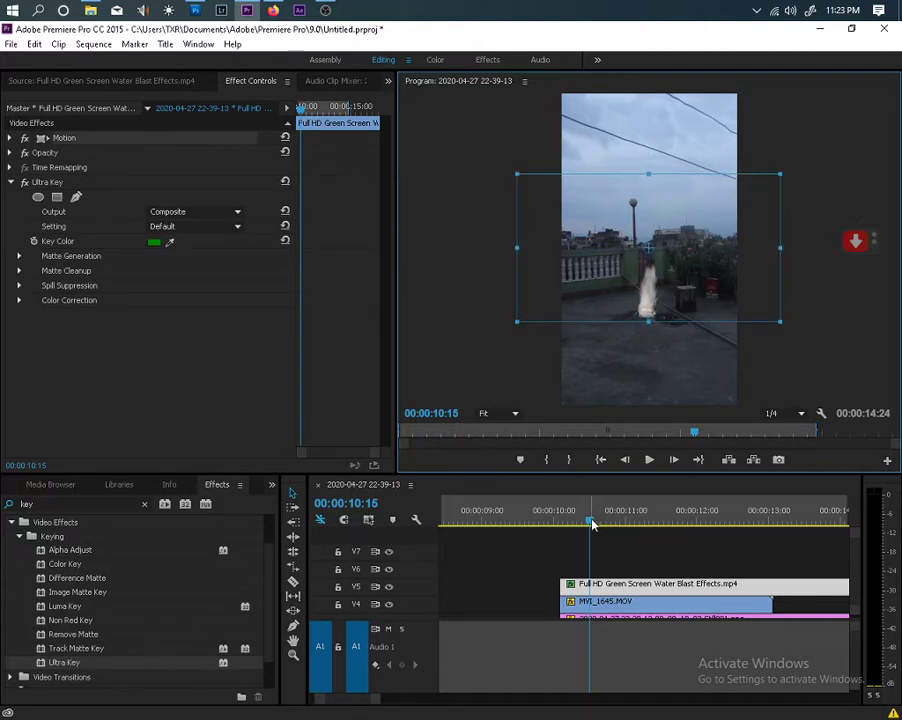
Step: Shift the water blast clip on V5 to start slightly before the MVI_1645.MOV clip on V4 and play the result
left_click_drag(592, 524, 568, 532)
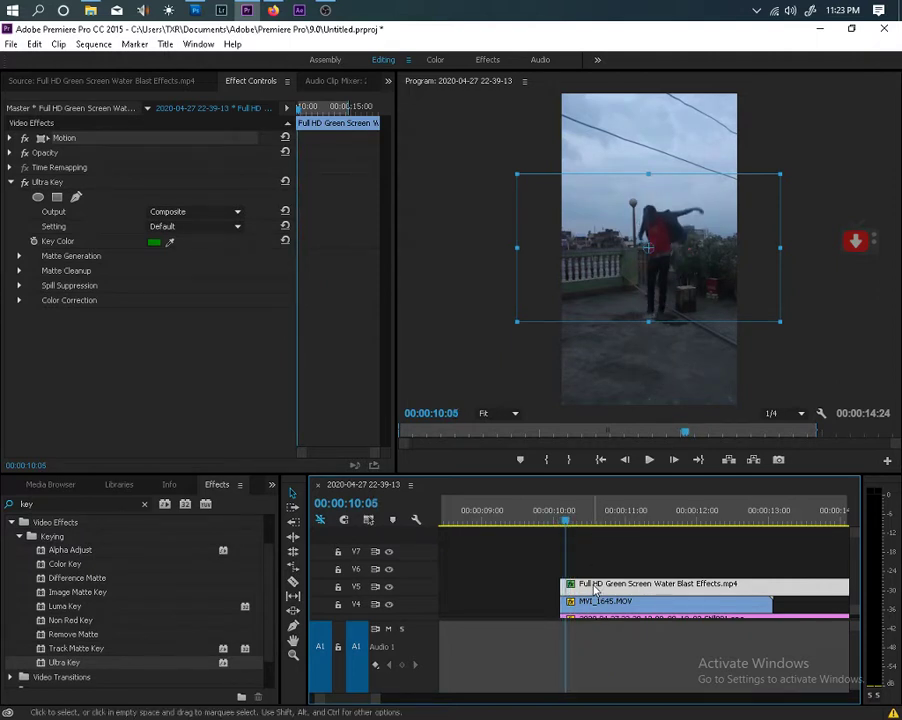
left_click_drag(593, 589, 585, 590)
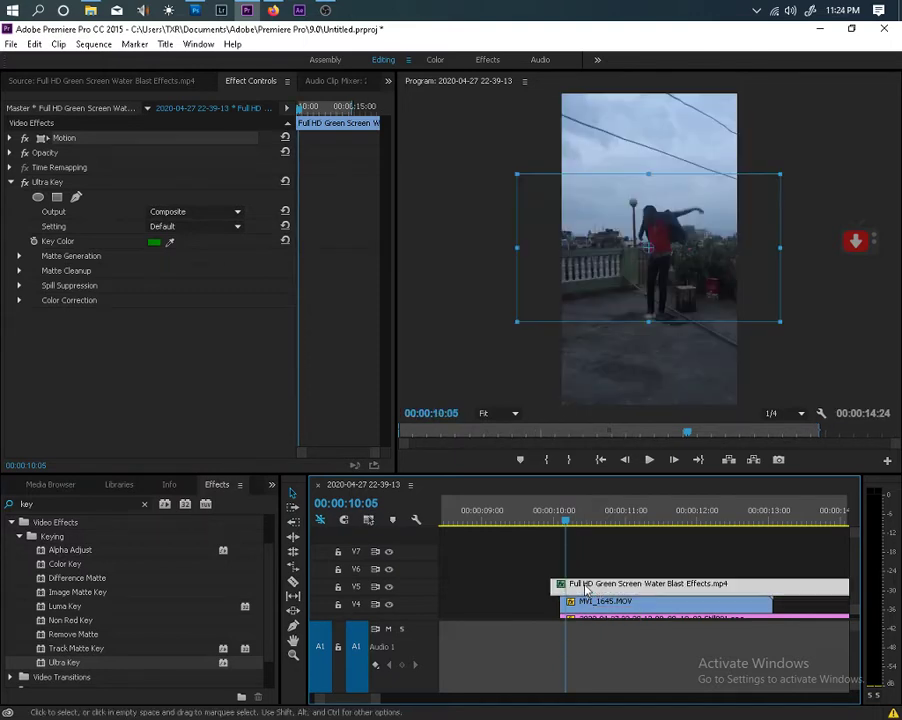
left_click(648, 459)
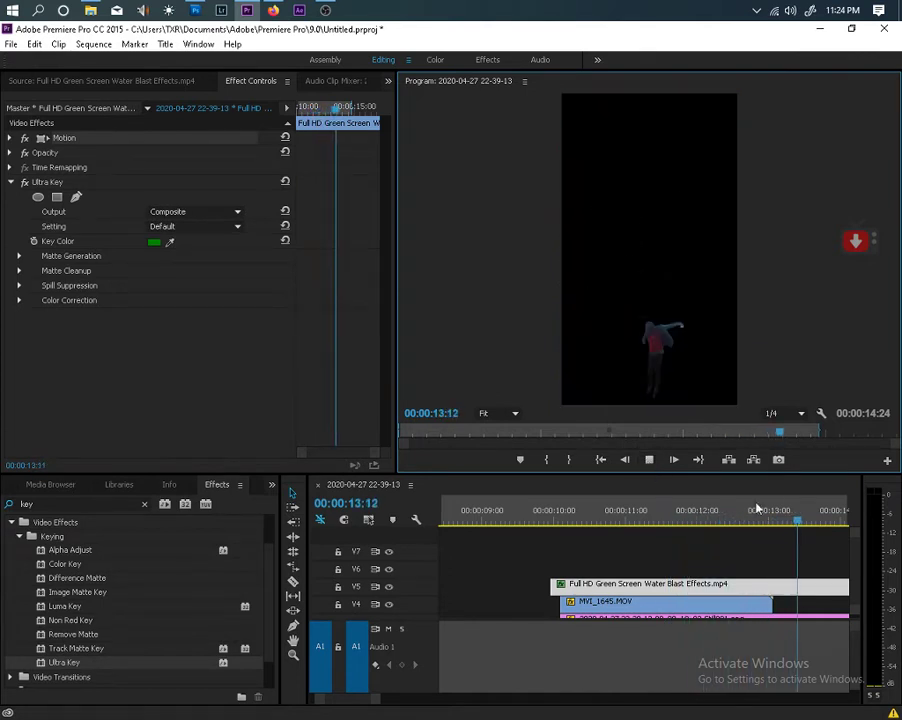
Step: At 00:00:10:08, scale the water blast up further, reposition it at the sinking person's feet and scrub through the splash
left_click(710, 515)
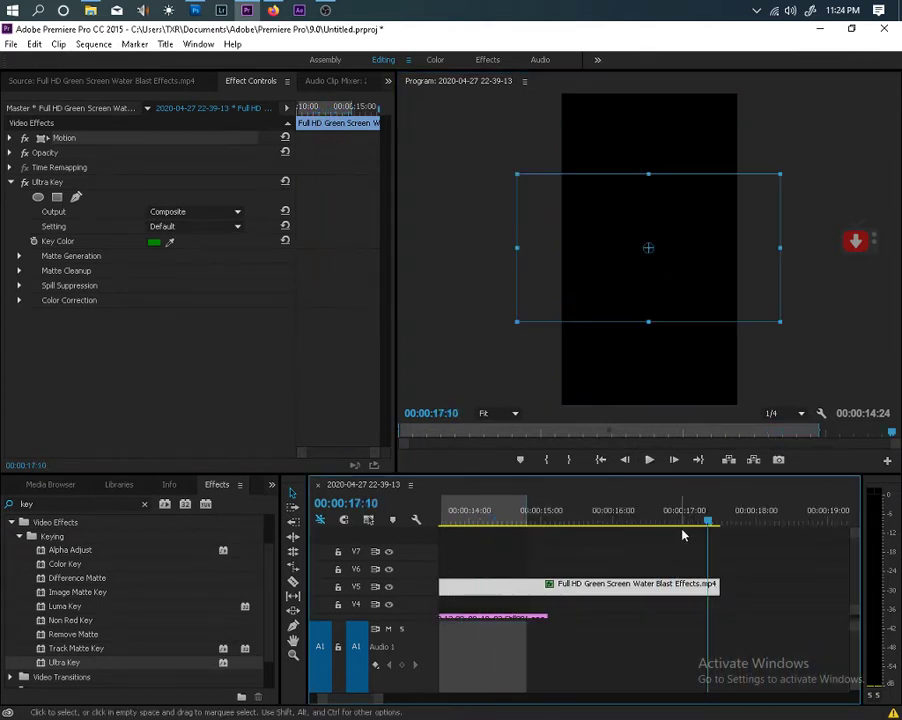
left_click_drag(704, 518, 408, 525)
left_click(408, 525)
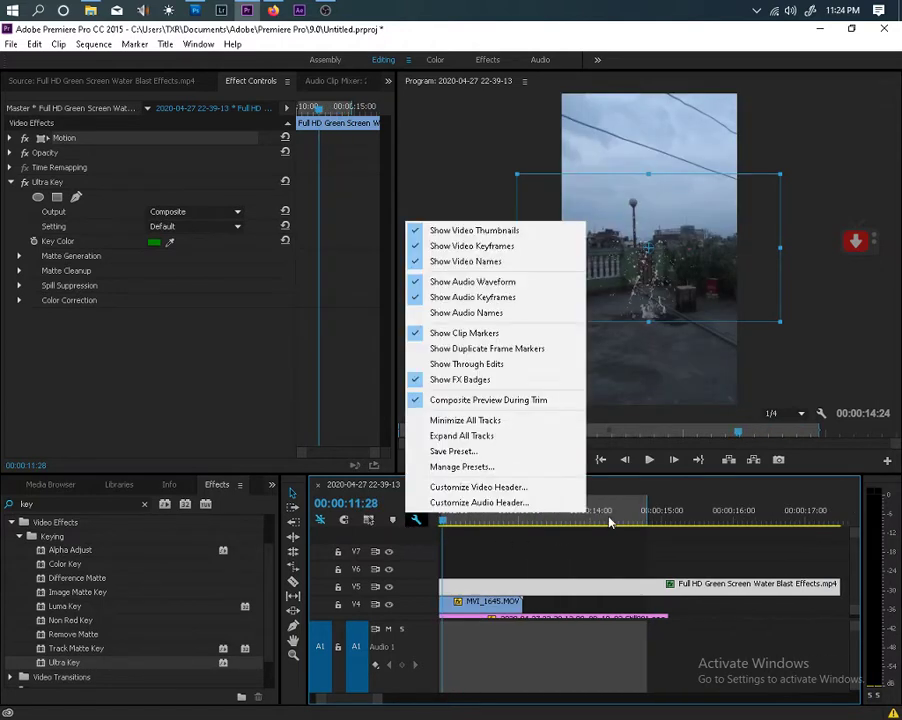
left_click(610, 520)
left_click_drag(610, 525, 531, 528)
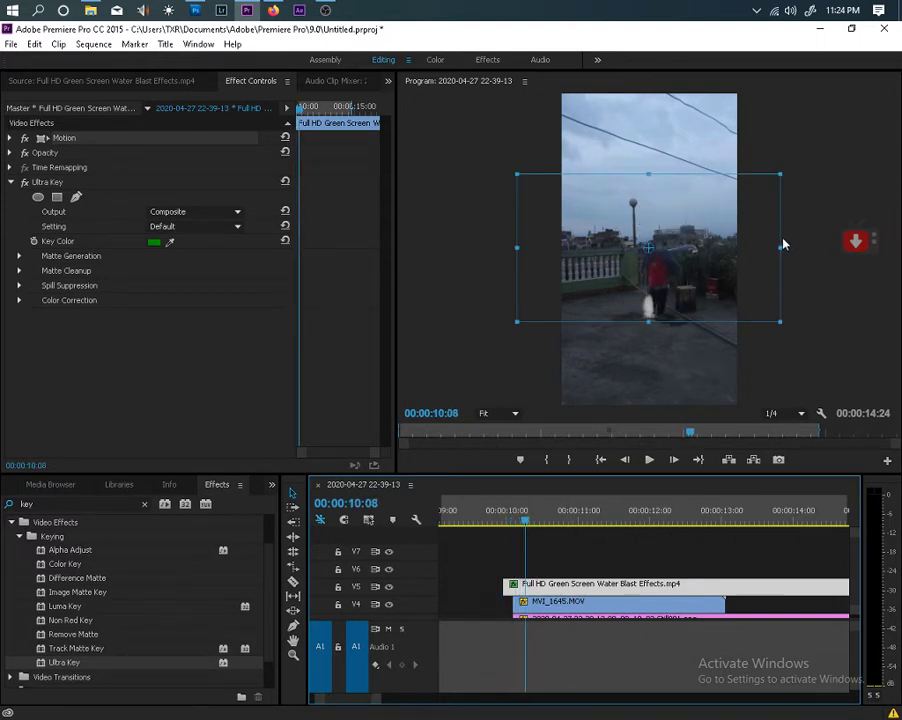
left_click_drag(780, 247, 807, 244)
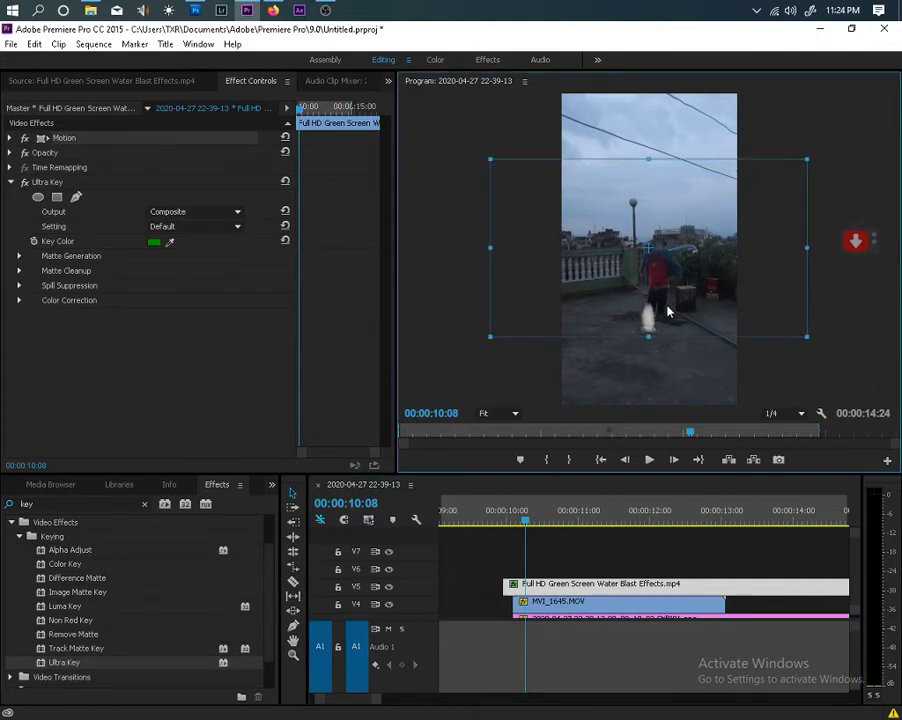
left_click_drag(671, 302, 674, 299)
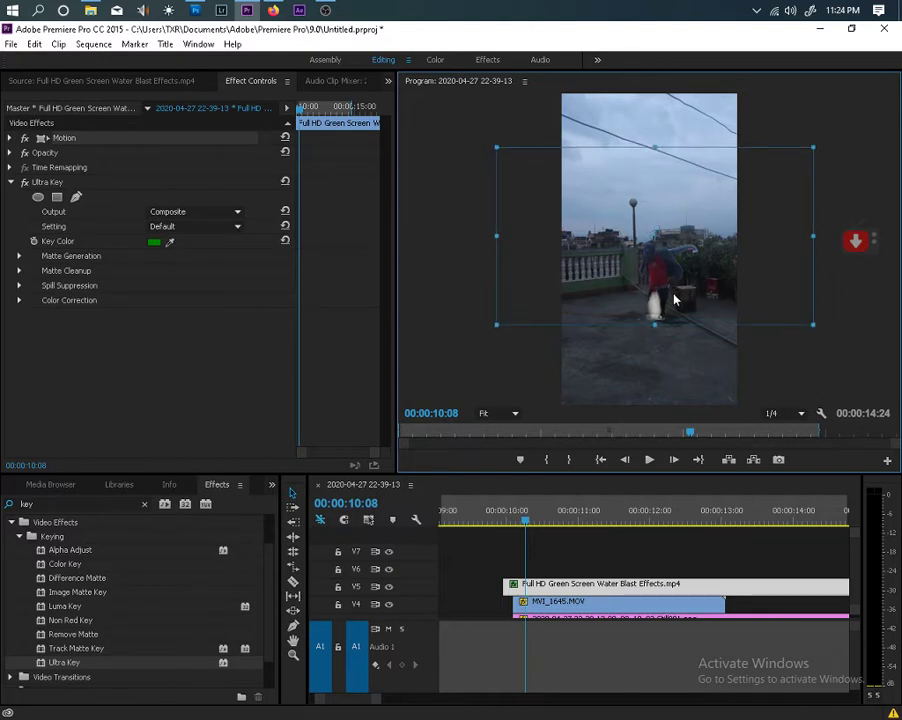
left_click_drag(527, 519, 710, 509)
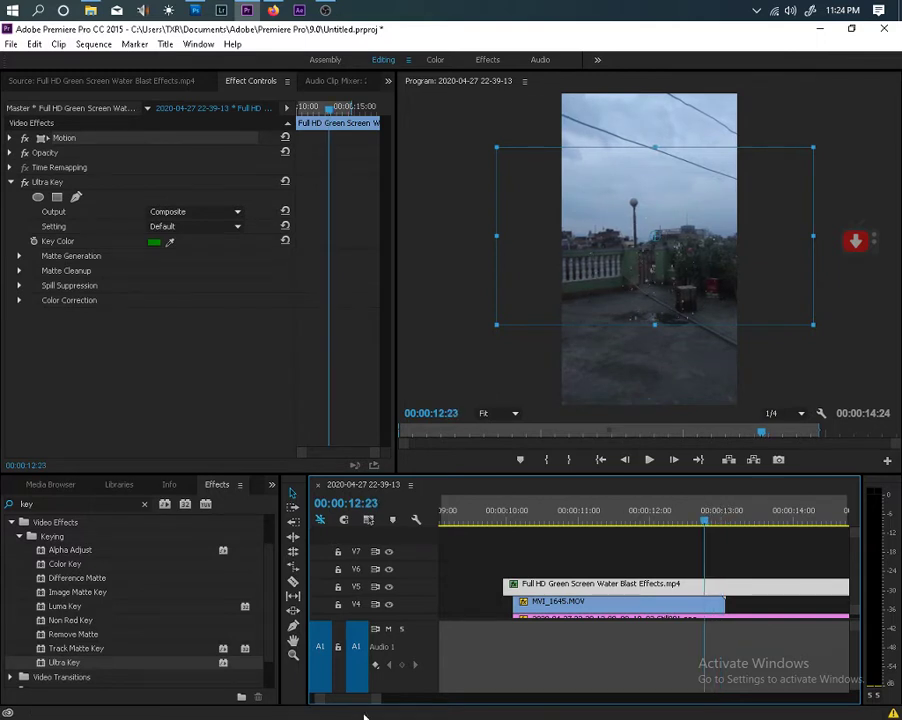
Step: Zoom the timeline out to show all clips and collapse the expanded Audio 1 and Video 1 tracks
left_click_drag(374, 699, 403, 699)
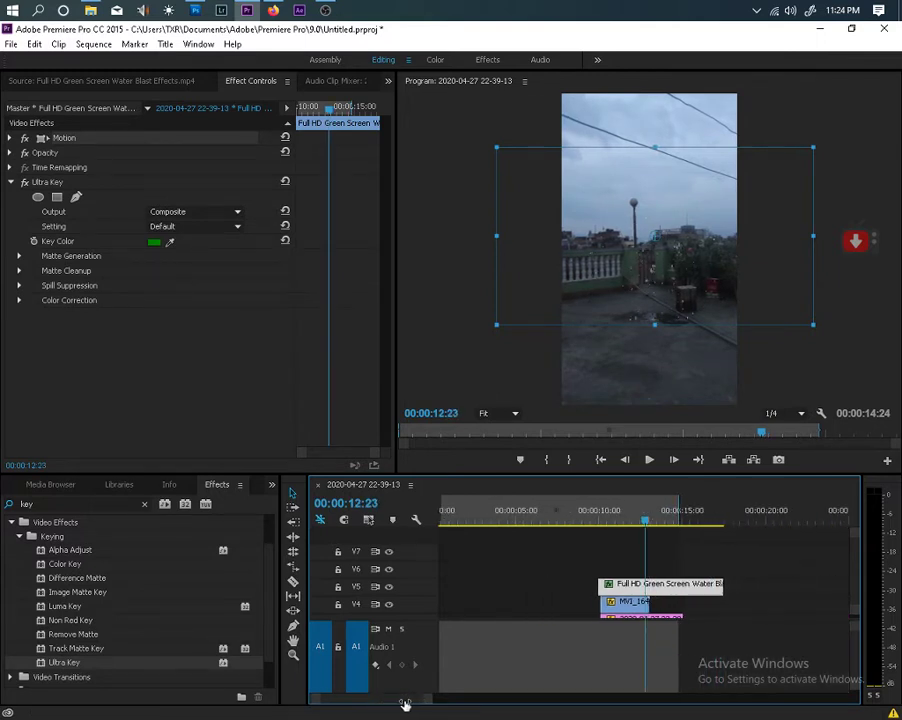
double_click(397, 667)
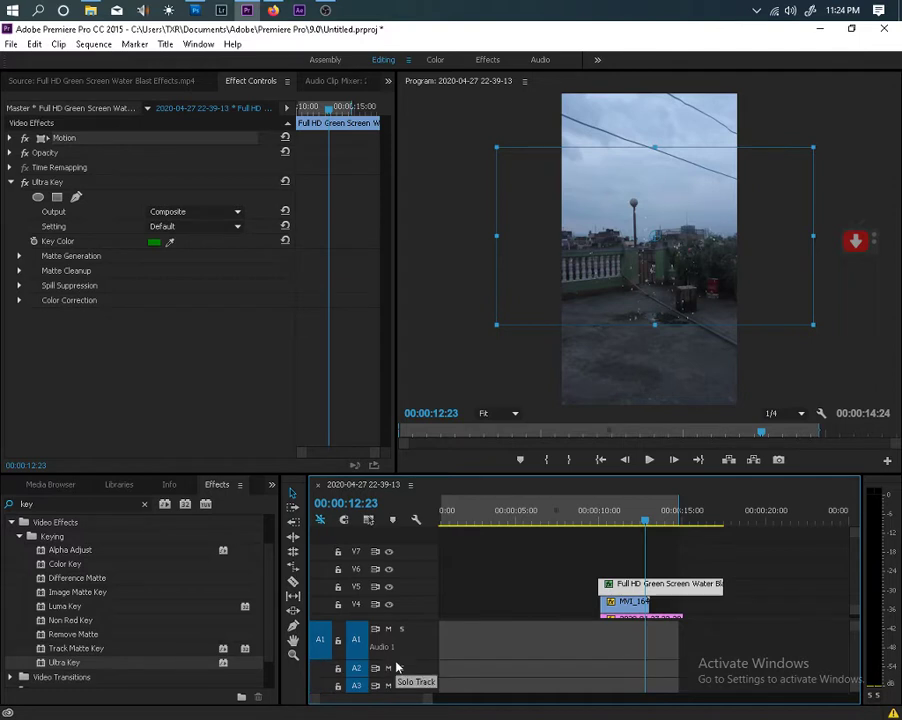
double_click(406, 642)
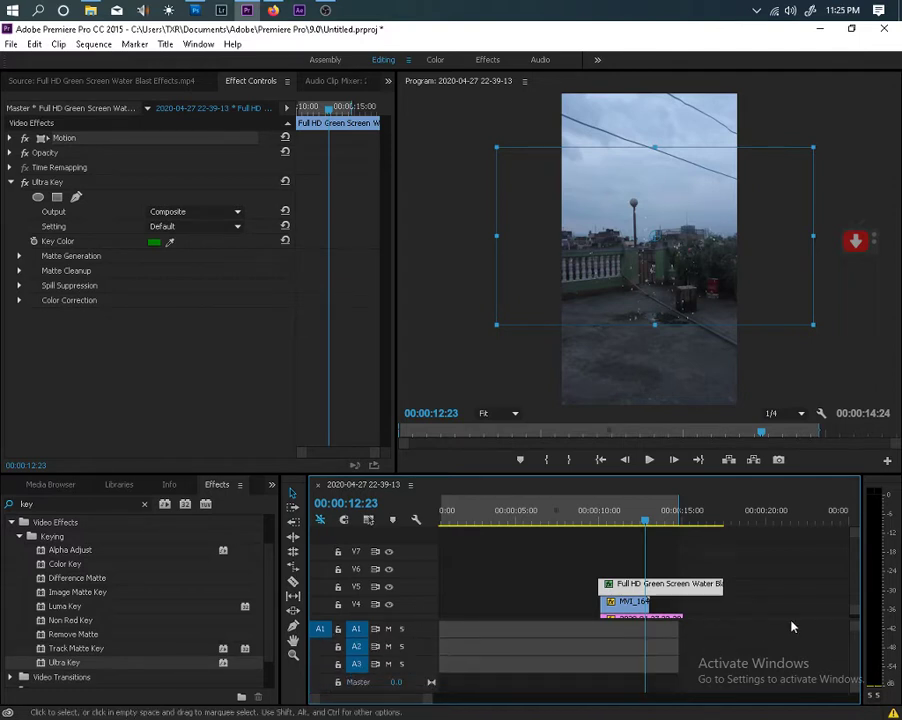
scroll(853, 592, "down", 3)
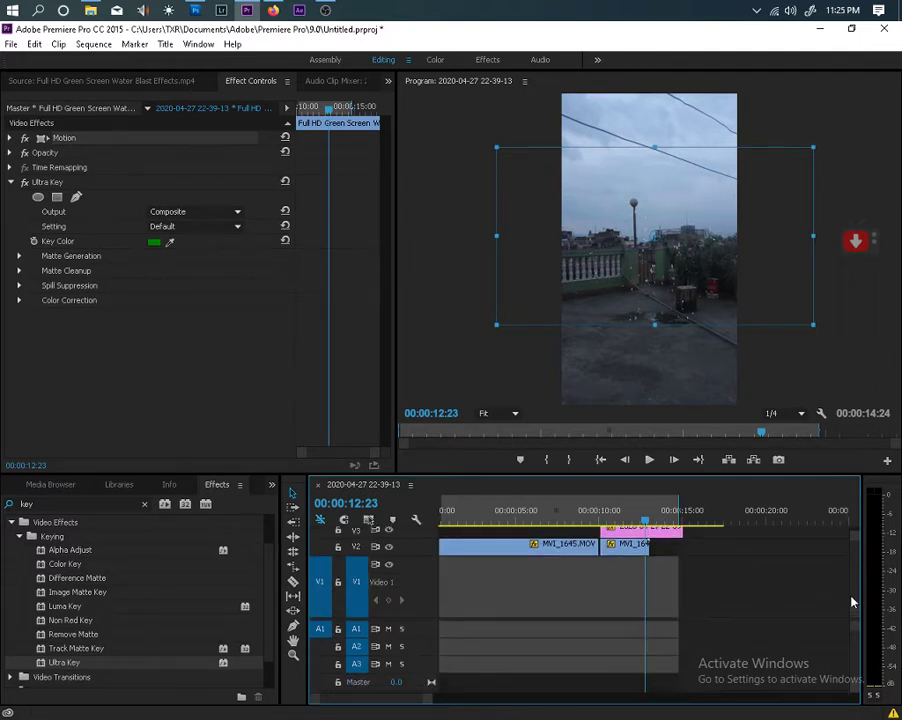
scroll(850, 592, "up", 1)
scroll(852, 600, "down", 2)
double_click(426, 583)
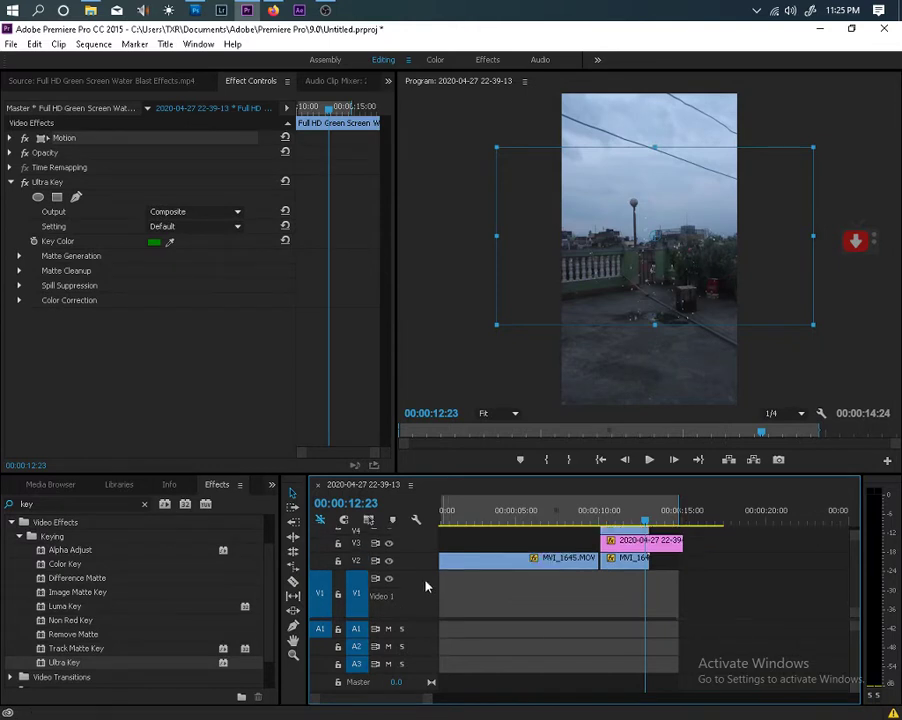
scroll(421, 597, "up", 1)
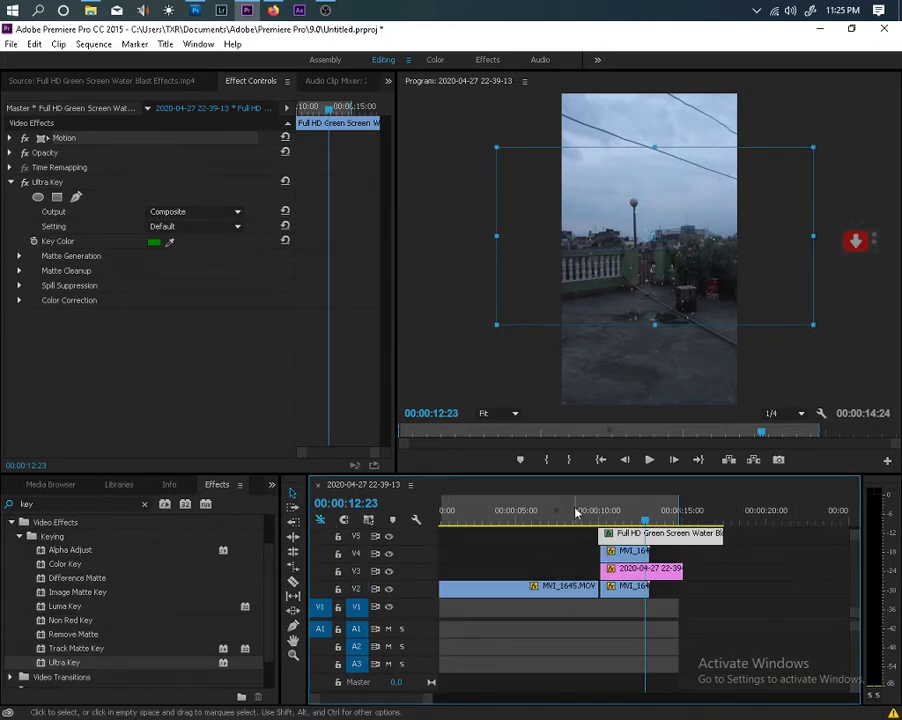
Step: Place the playhead at 00:00:10:16, expand track V5 and display the water blast clip's Time Remapping Speed line
key("ctrl+s")
left_click_drag(645, 521, 607, 532)
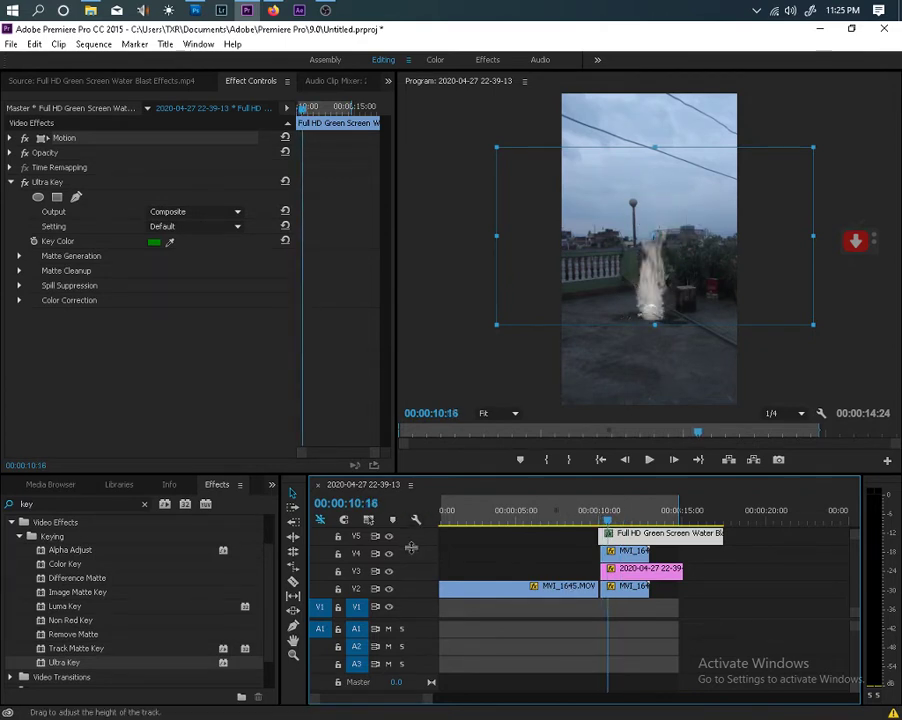
scroll(850, 590, "up", 3)
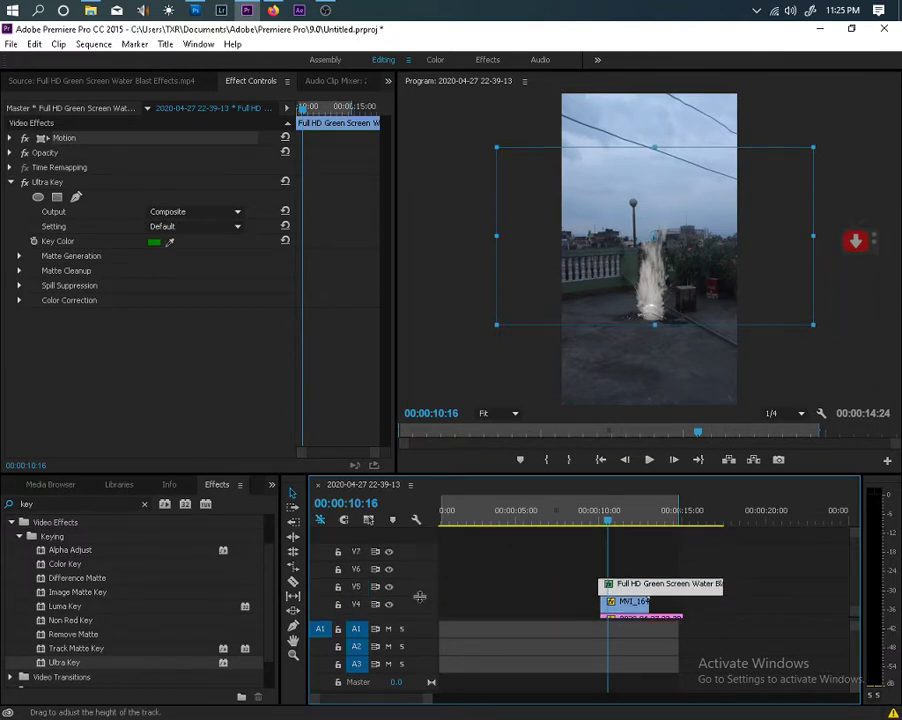
mouse_move(420, 600)
left_mouse_down()
mouse_move(417, 565)
mouse_move(415, 598)
left_mouse_up()
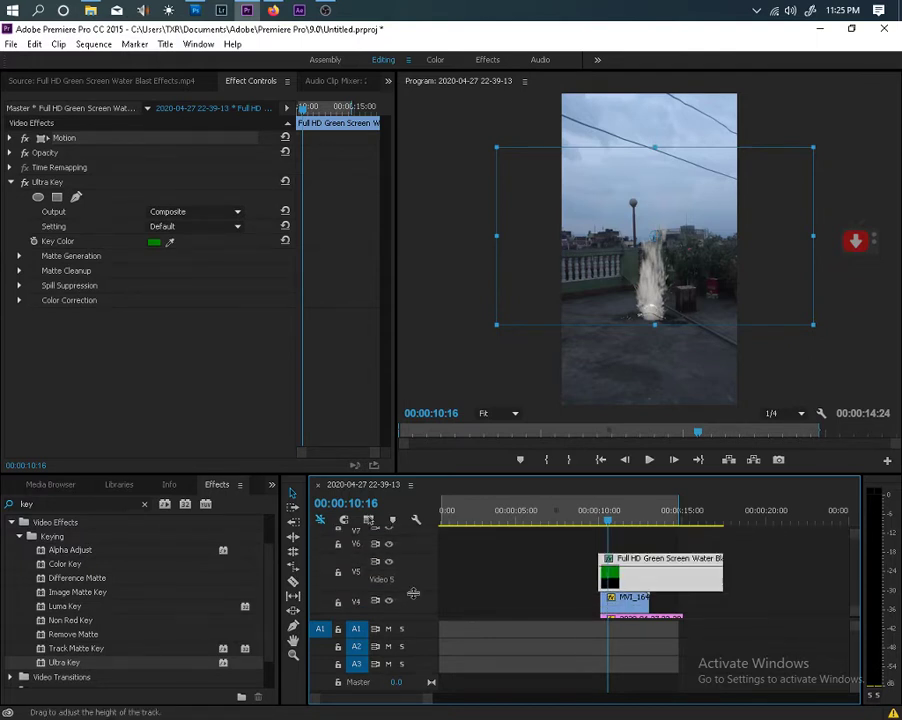
right_click(609, 564)
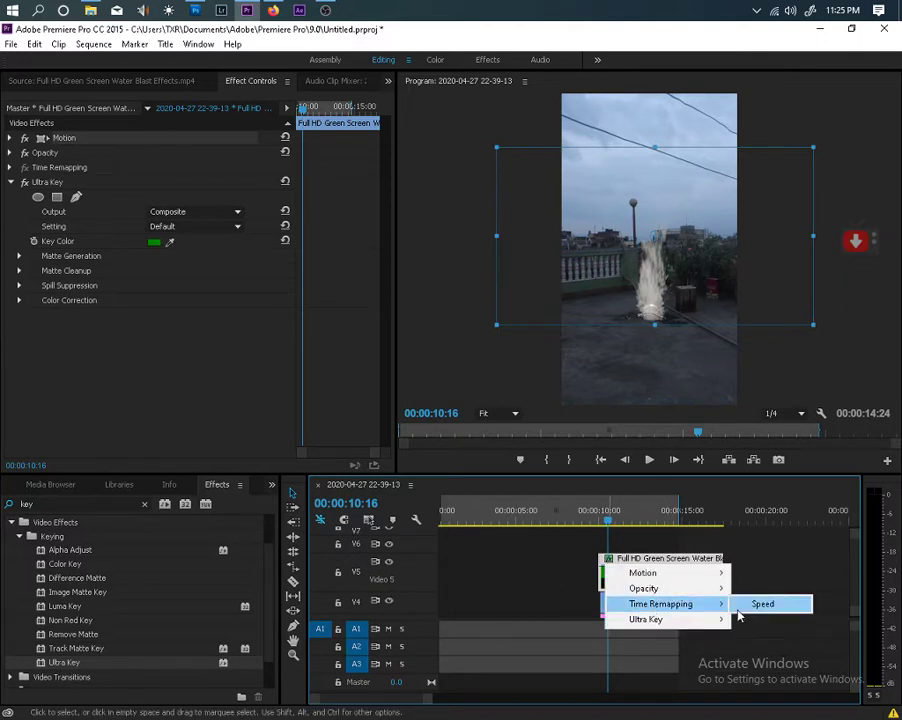
left_click(745, 608)
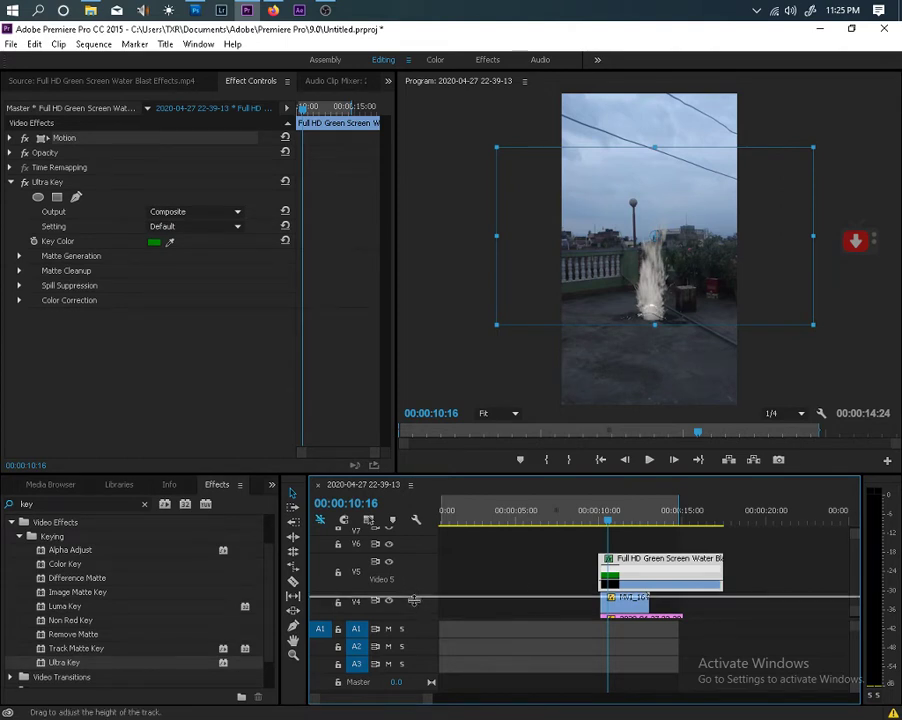
Step: Make V5 taller, add a speed keyframe at 00:00:10:16 and raise the water blast's speed after it to about 176%
left_click_drag(413, 598, 415, 608)
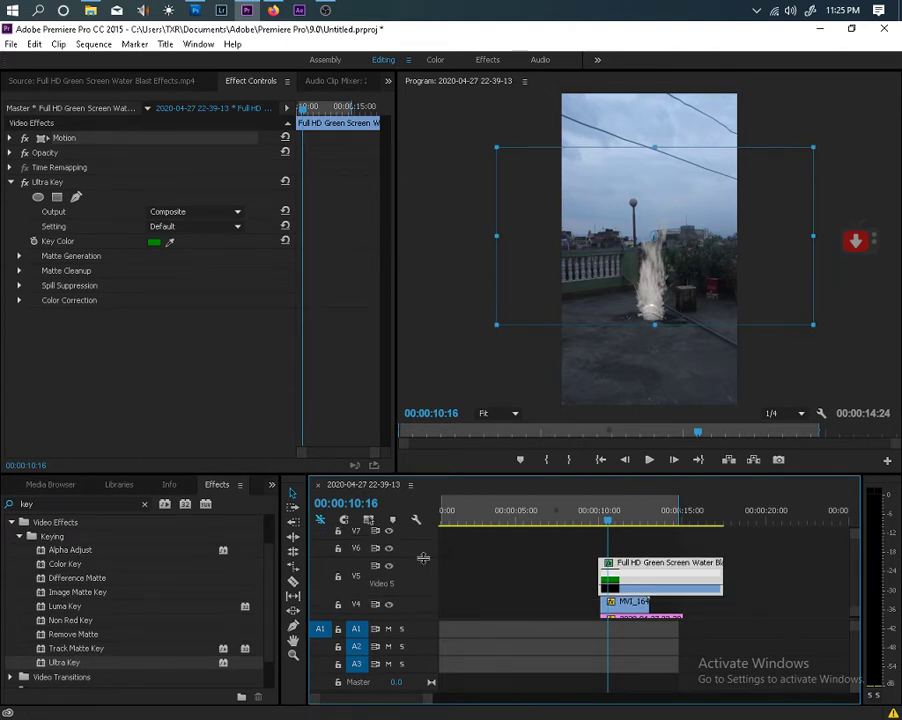
left_click_drag(423, 562, 428, 552)
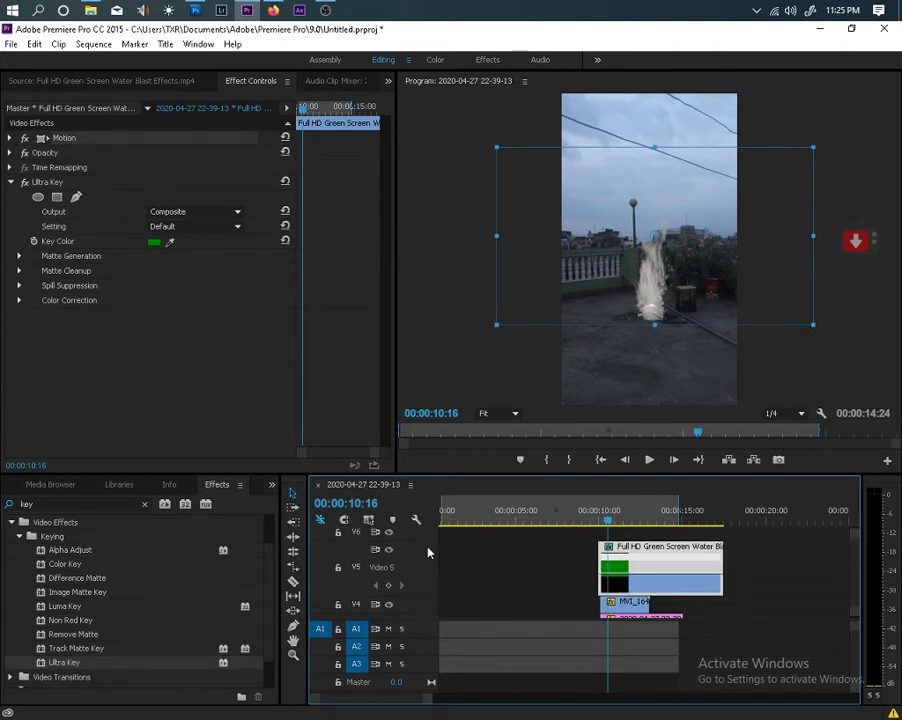
left_click(389, 586)
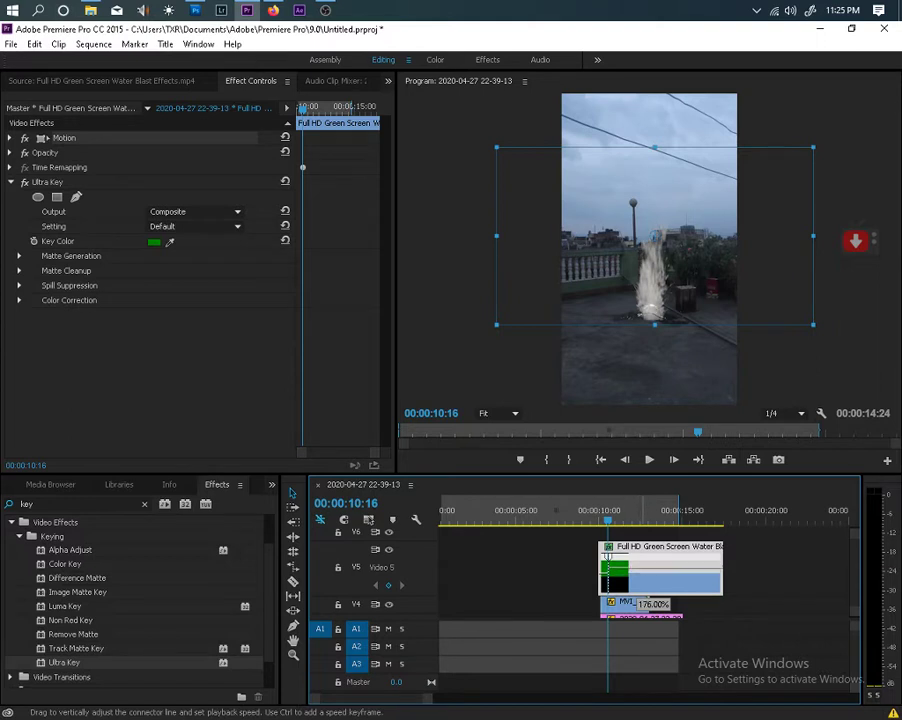
left_click_drag(612, 575, 622, 548)
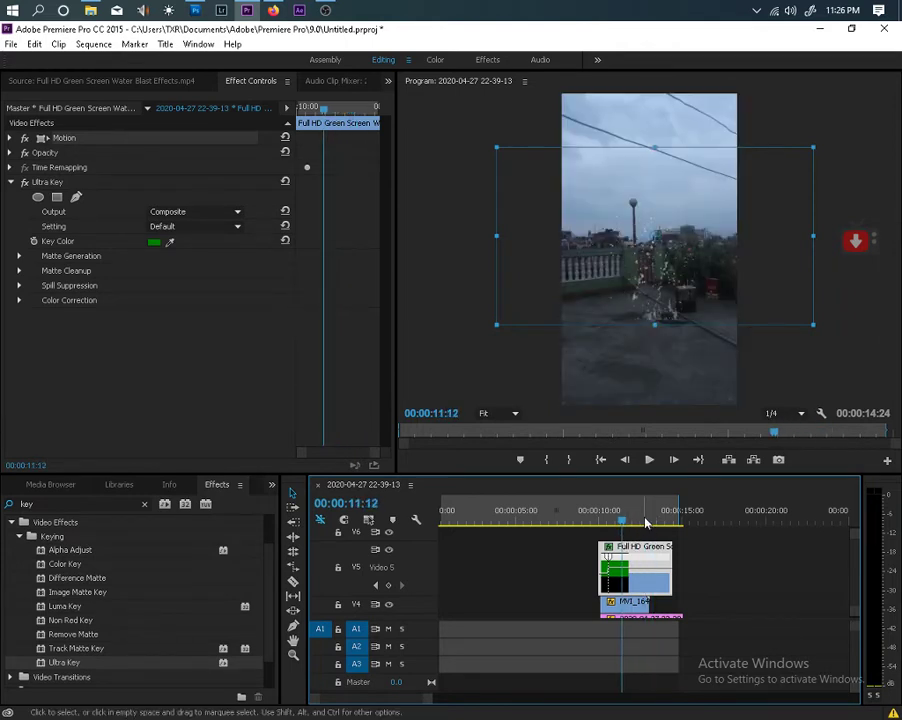
Step: Duplicate the masked MVI_1645.MOV clip on V4 directly after itself, enable Reverse Speed at 100% on the copy and preview it
left_click_drag(624, 526, 628, 524)
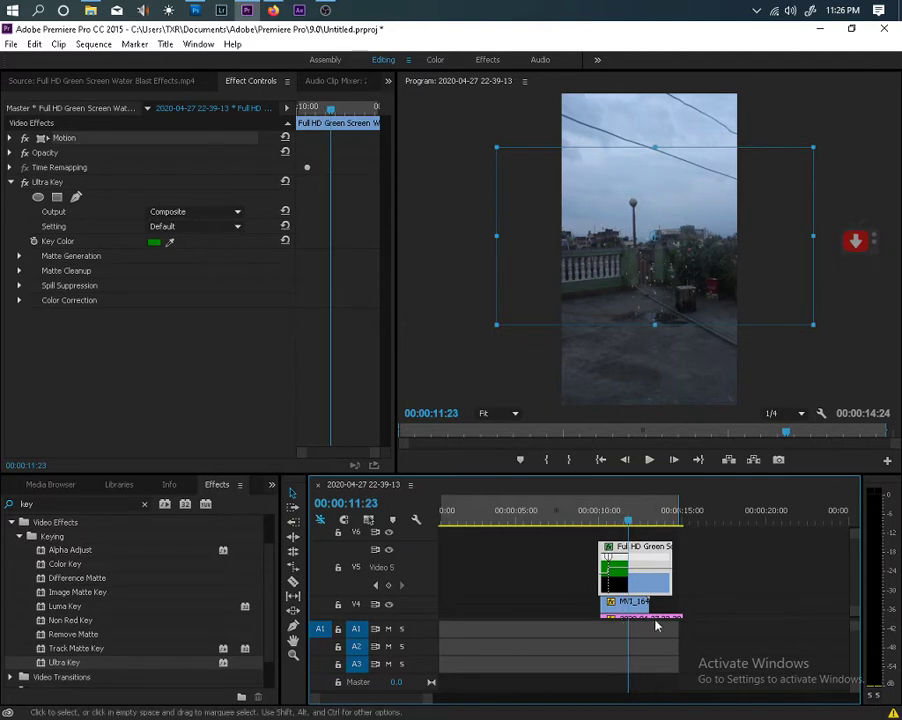
left_click(642, 604)
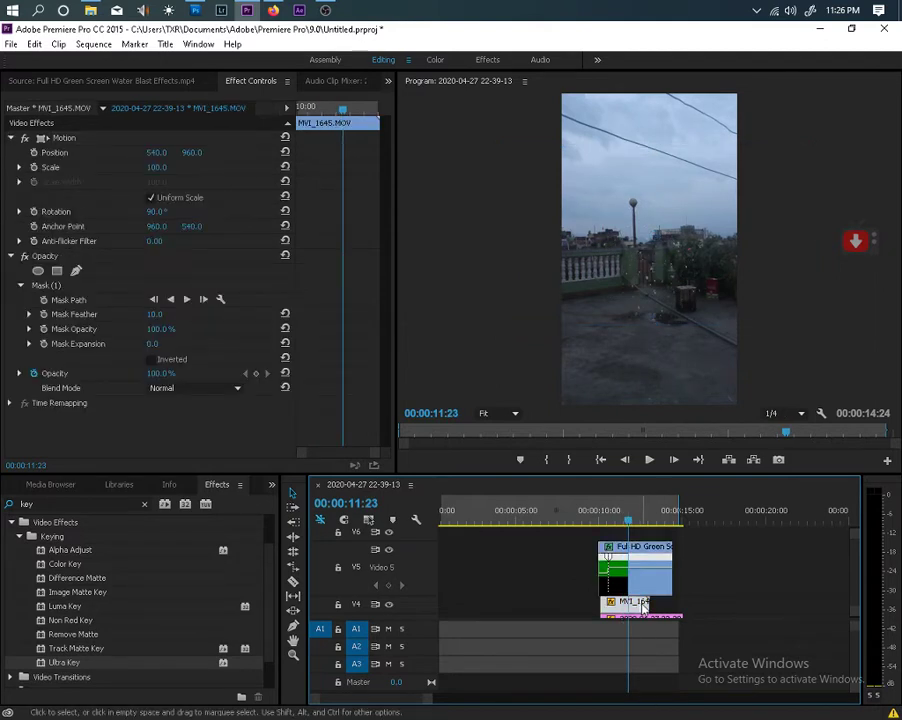
left_click_drag(642, 607, 672, 626)
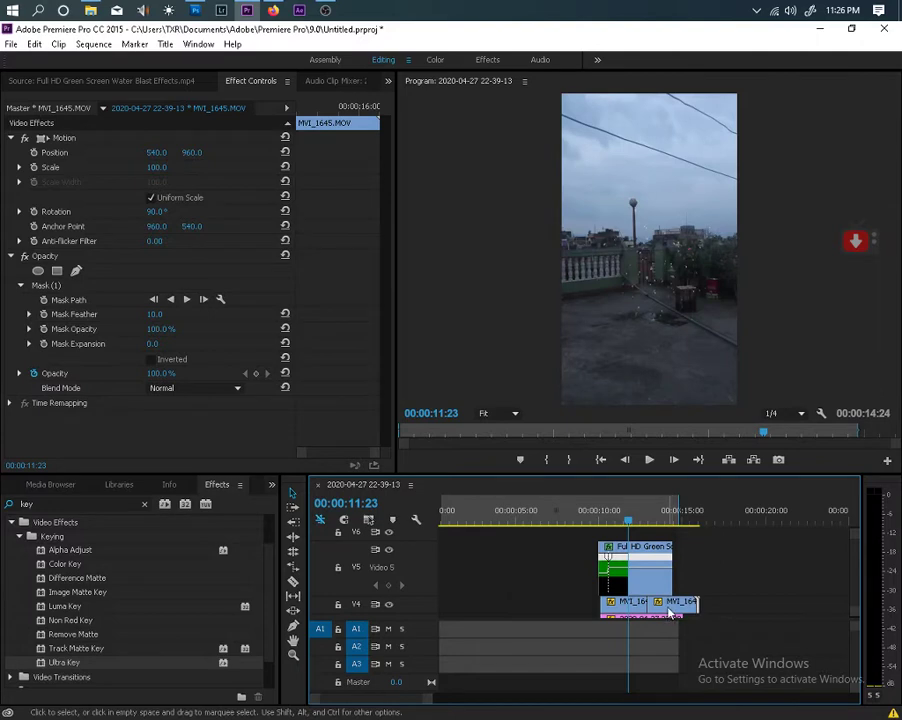
right_click(671, 613)
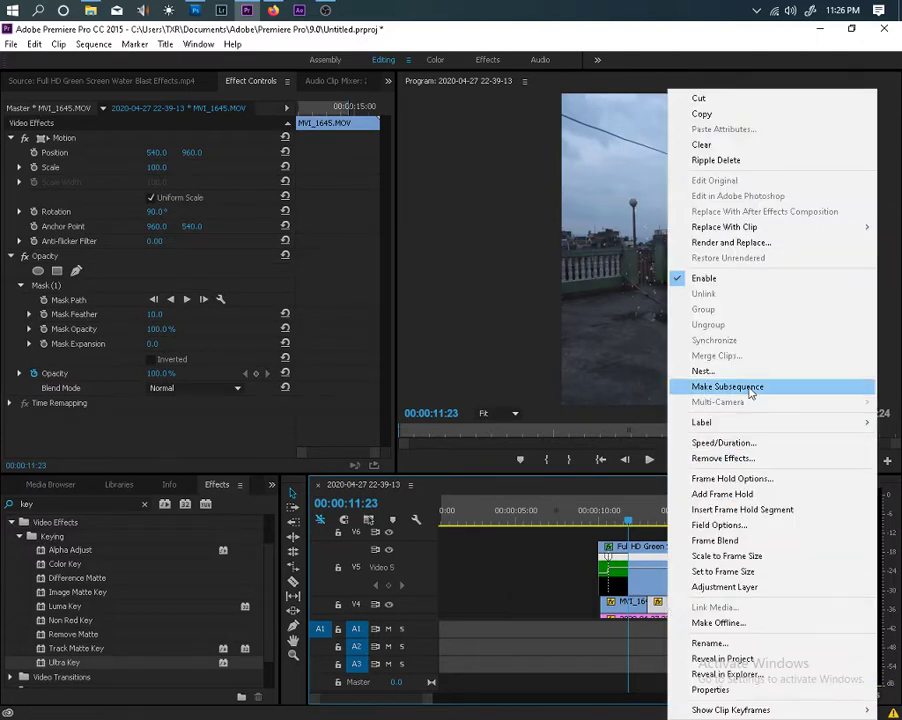
left_click(740, 443)
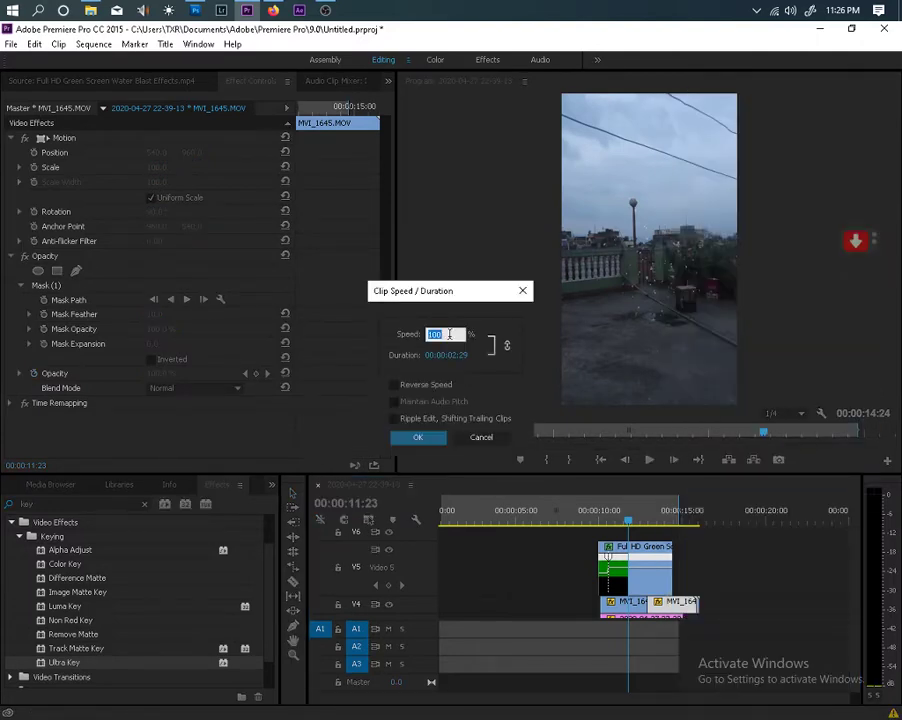
left_click(394, 384)
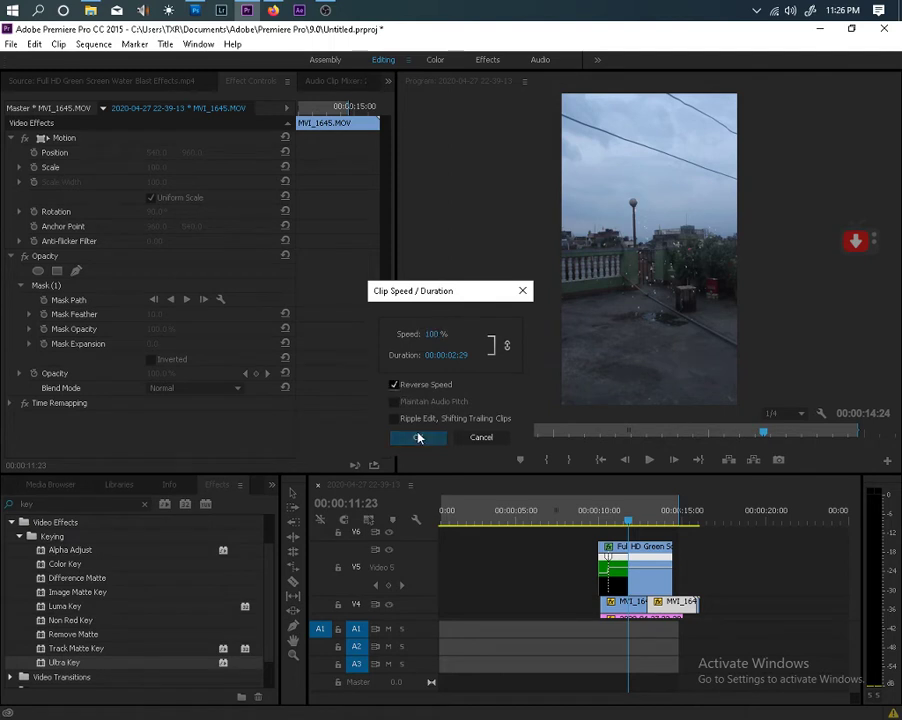
left_click(417, 437)
mouse_move(629, 522)
left_mouse_down()
mouse_move(670, 522)
mouse_move(636, 522)
mouse_move(643, 527)
left_mouse_up()
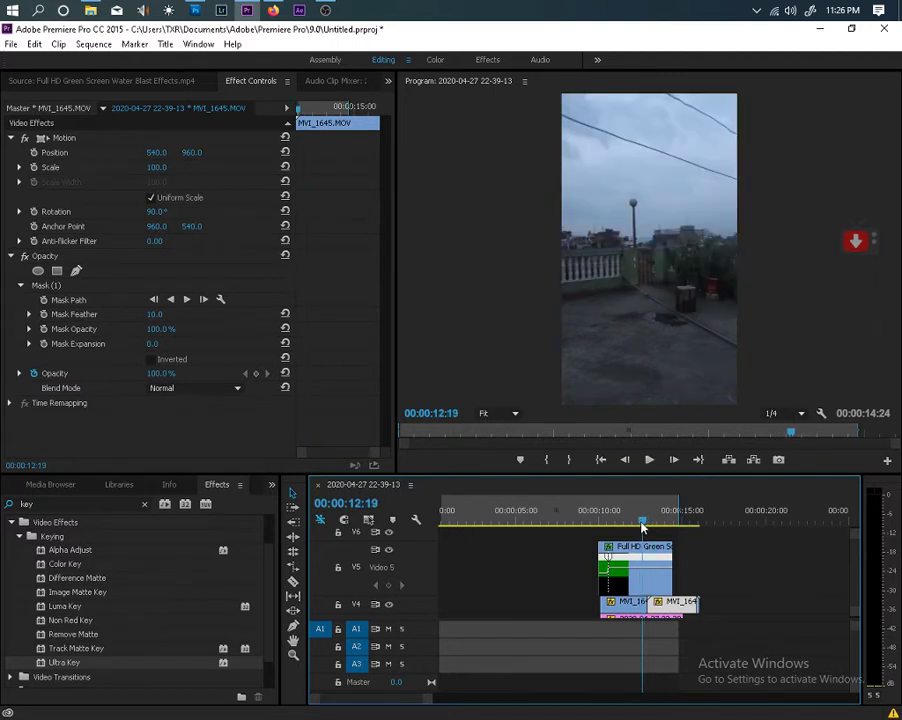
Step: Delete the reversed MVI_1645.MOV copy and its leftover fragment from V4
left_click(679, 602)
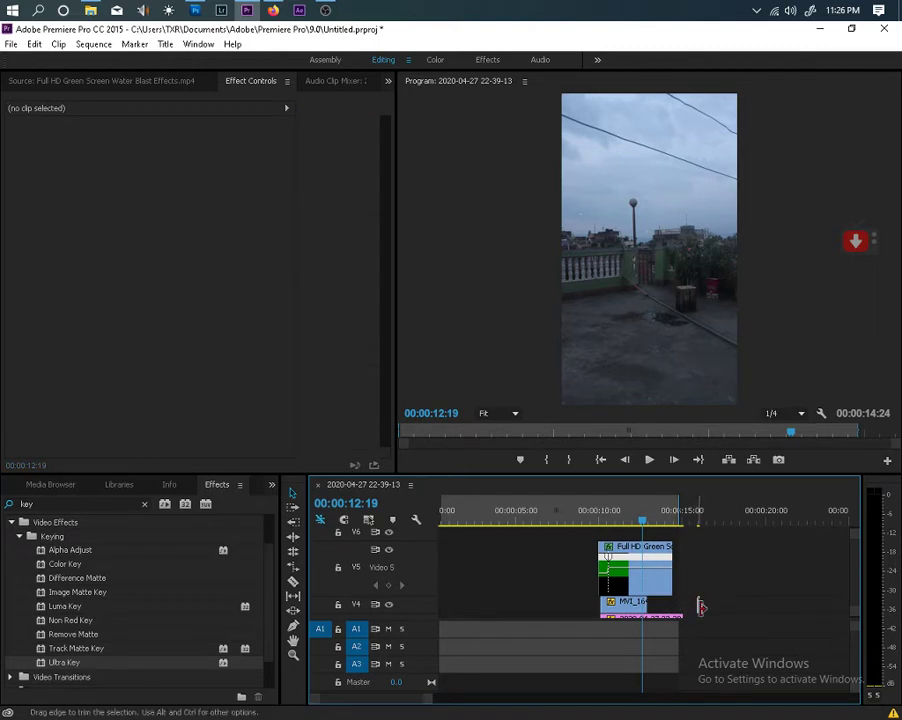
left_click(698, 600)
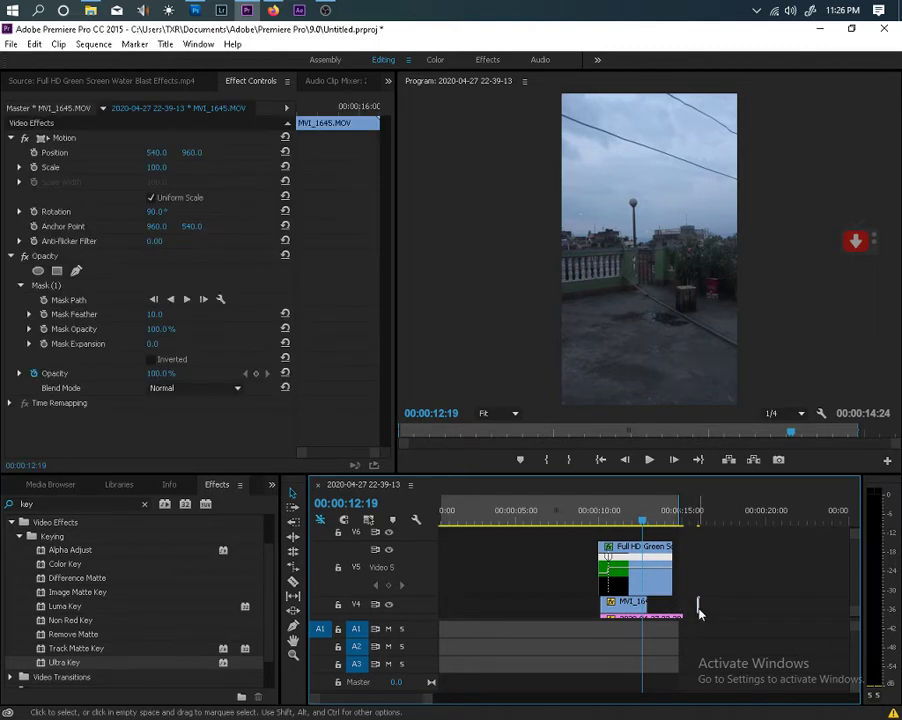
left_click(698, 613)
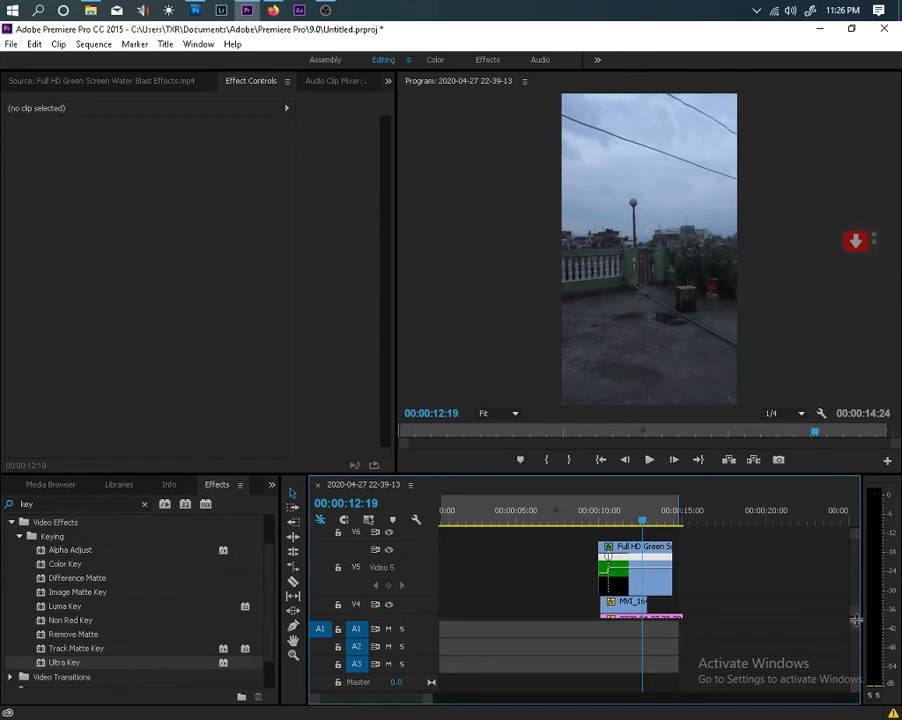
Step: Place a copy of the short MVI_1645.MOV clip on V2 directly after the original and apply its Clip Speed / Duration settings
scroll(856, 592, "down", 3)
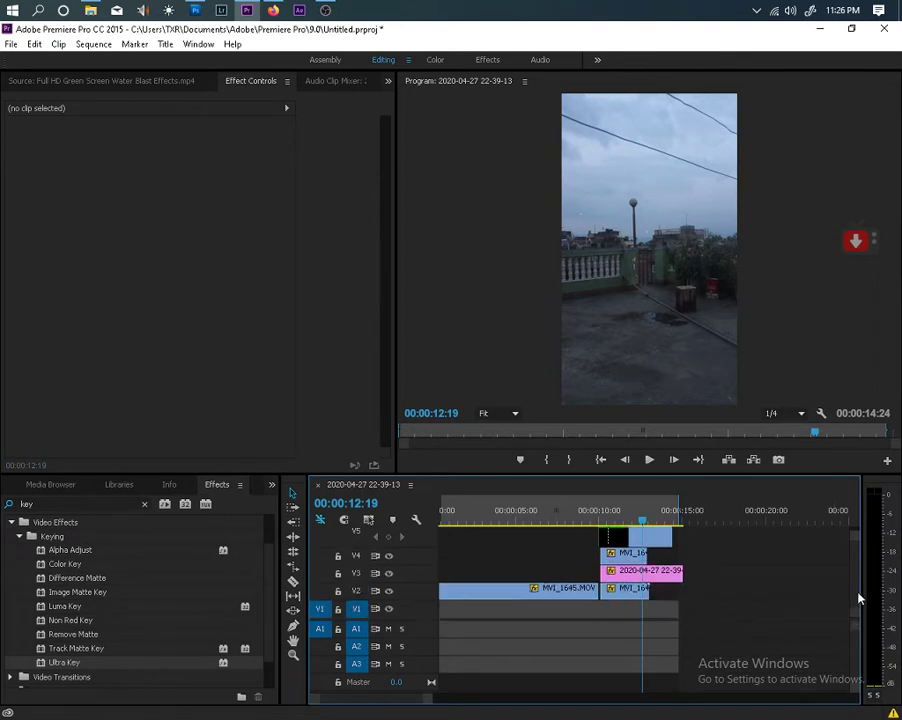
left_click(631, 590)
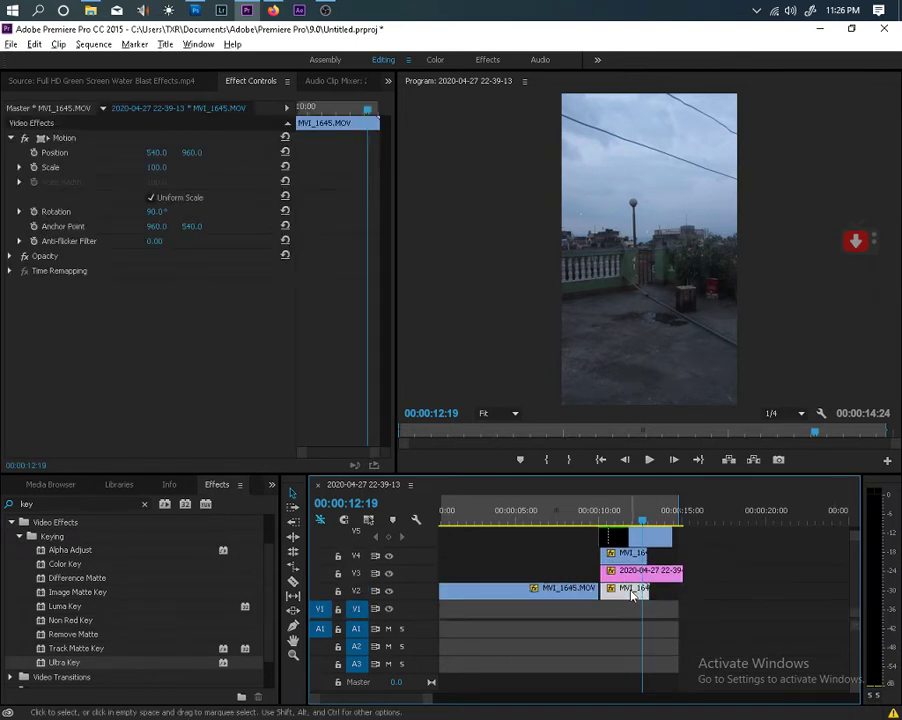
left_click_drag(631, 594, 680, 597)
right_click(672, 598)
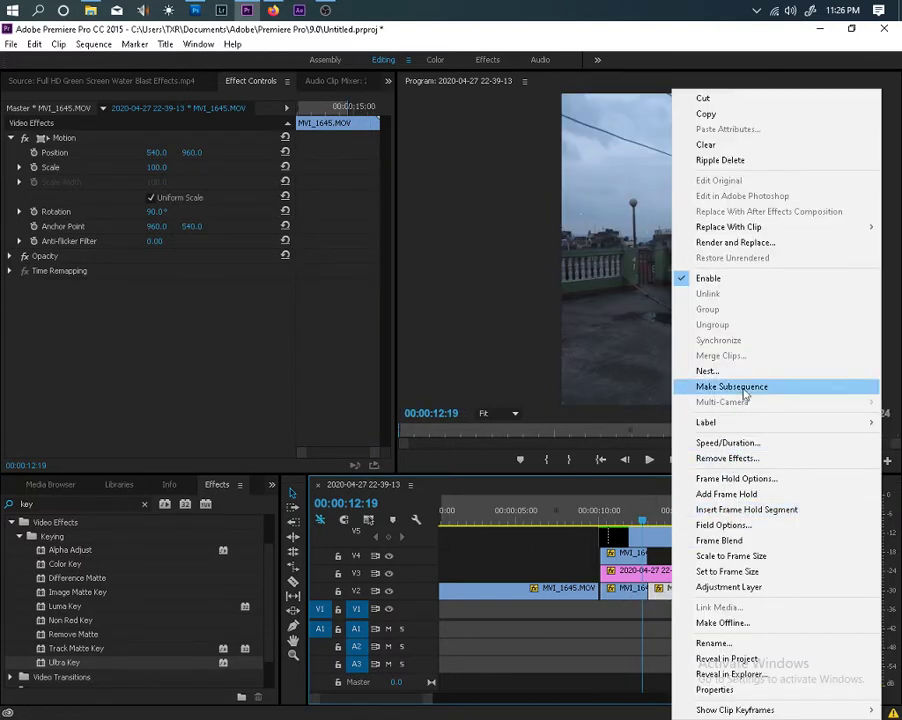
left_click(732, 446)
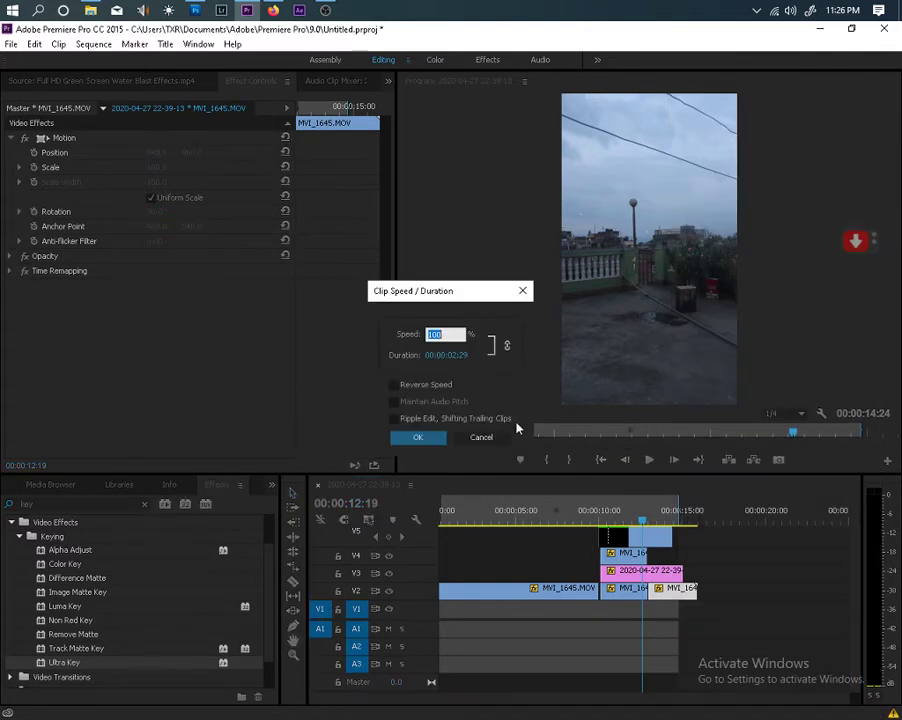
left_click(413, 438)
Step: Trim the end of the pink clip on V3 back to 00:00:11:26 and scrub back to the jump
mouse_move(642, 522)
left_mouse_down()
mouse_move(673, 521)
mouse_move(640, 536)
mouse_move(650, 540)
mouse_move(595, 527)
mouse_move(629, 525)
left_mouse_up()
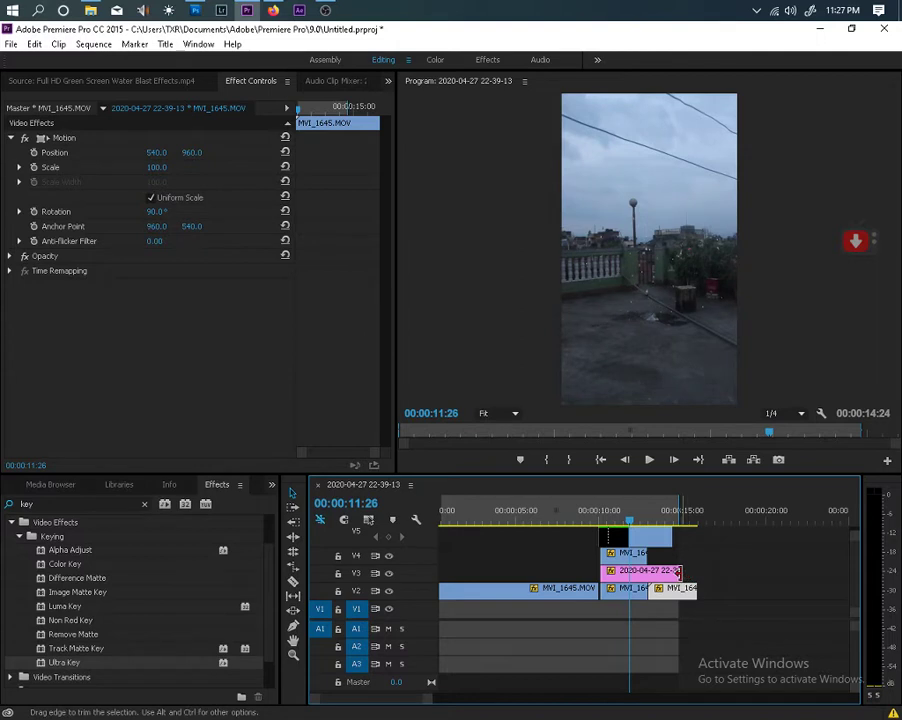
left_click_drag(678, 573, 628, 573)
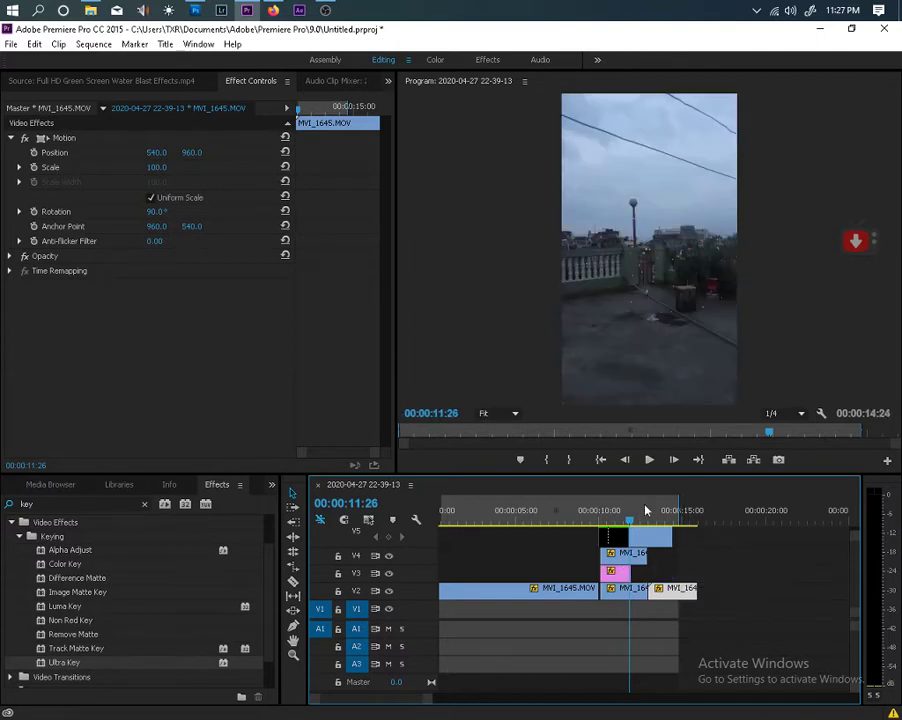
left_click_drag(633, 525, 603, 541)
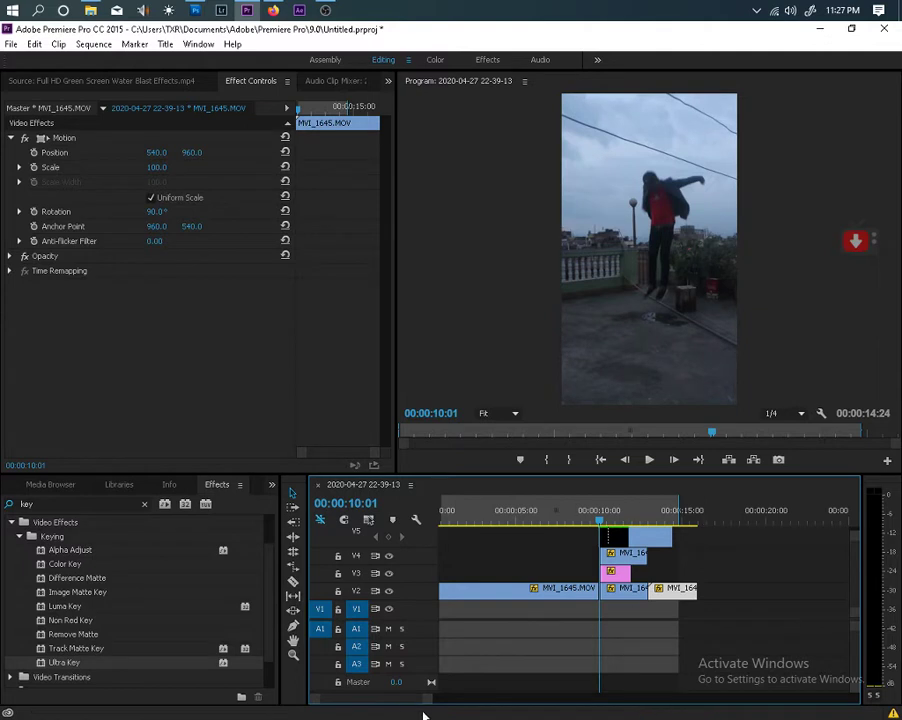
Step: Scrub and play the section from the jump to the sequence's end to check the sinking person, splash and empty scene
mouse_move(424, 702)
left_mouse_down()
mouse_move(396, 694)
mouse_move(424, 698)
left_mouse_up()
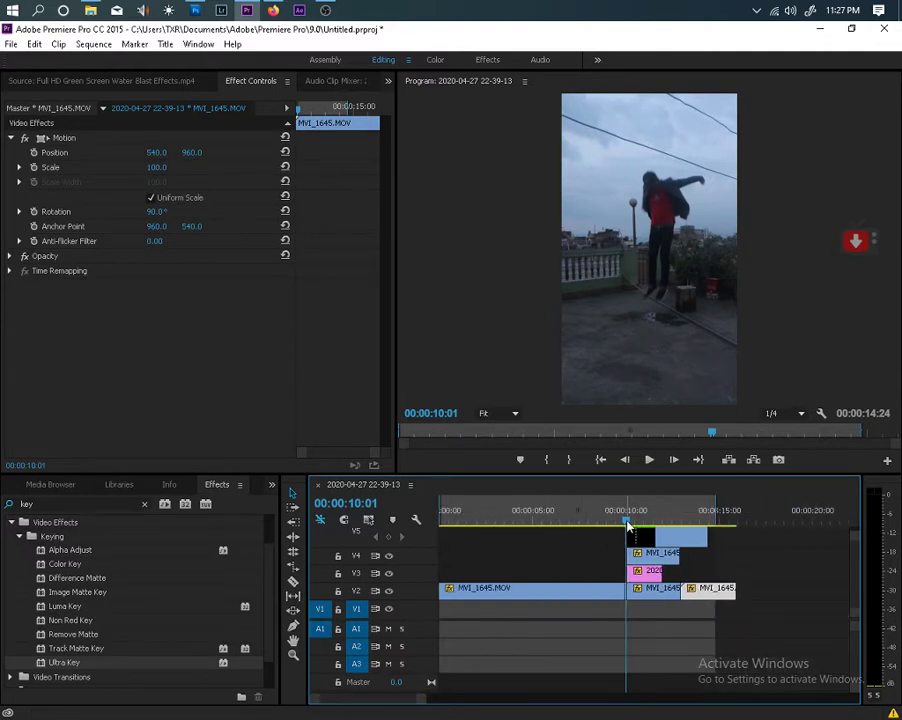
left_click_drag(623, 522, 735, 521)
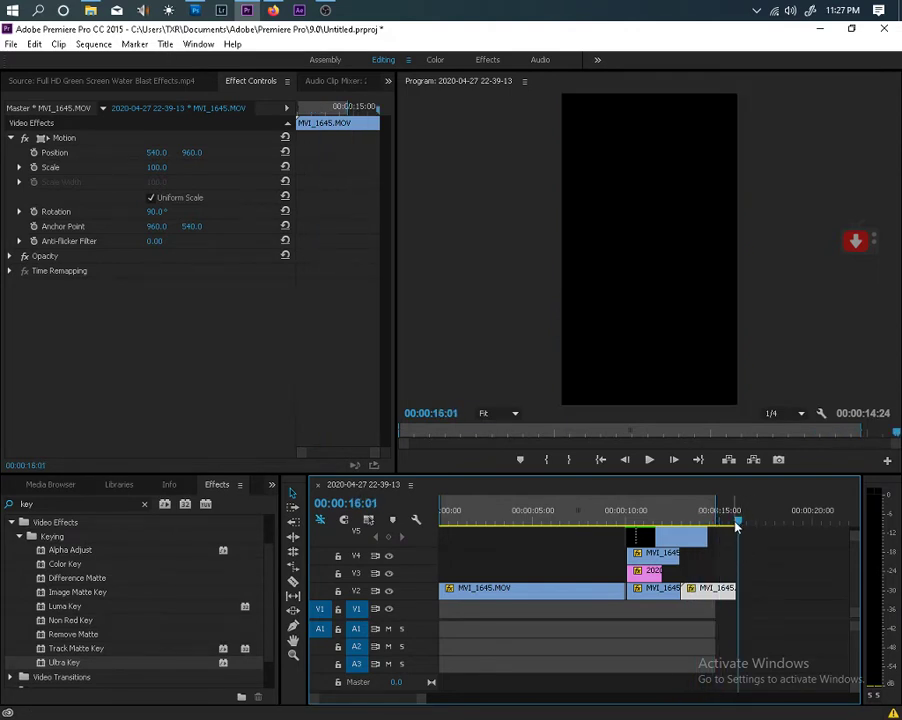
left_click_drag(737, 527, 619, 525)
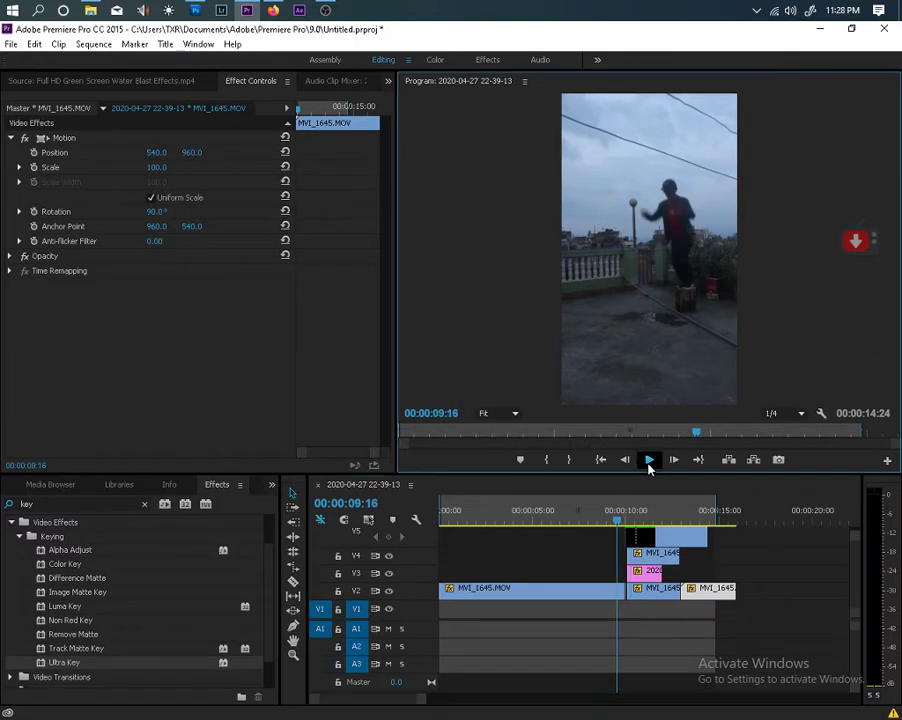
left_click(648, 460)
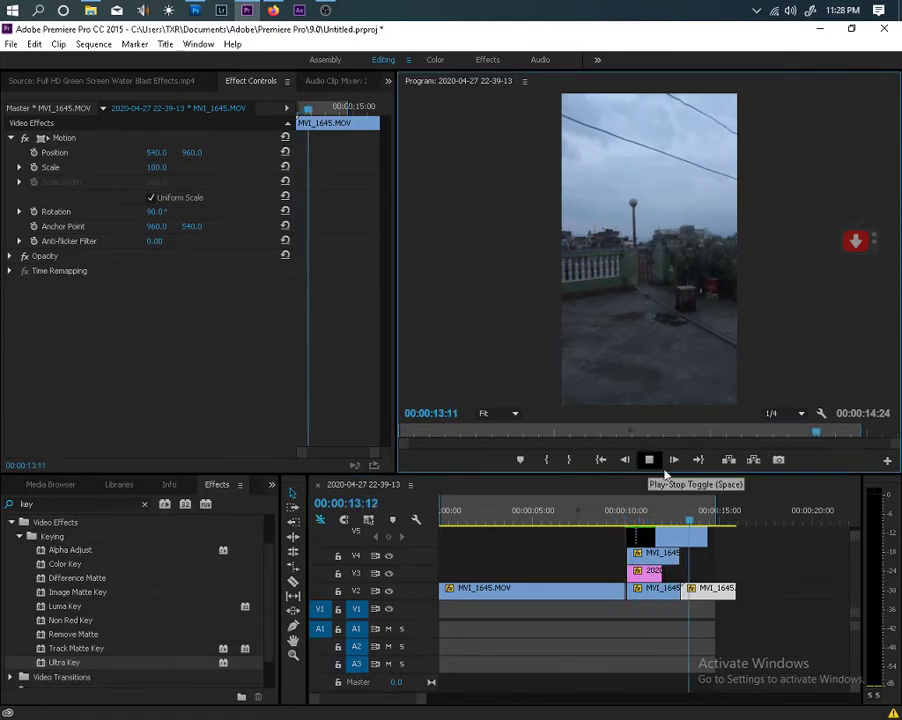
left_click(708, 526)
left_click_drag(708, 526, 676, 528)
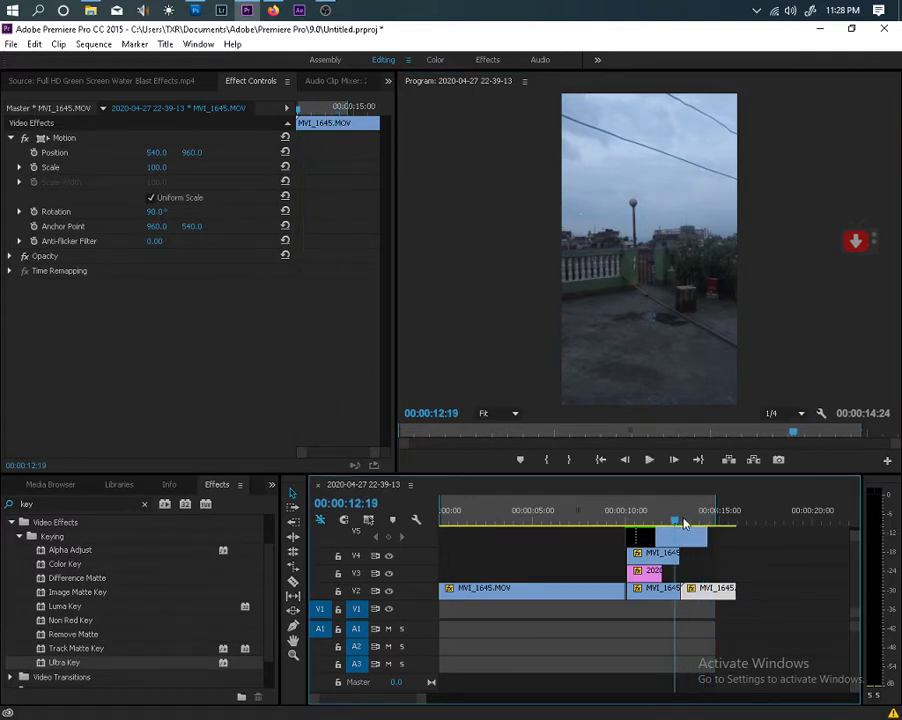
left_click_drag(674, 524, 616, 536)
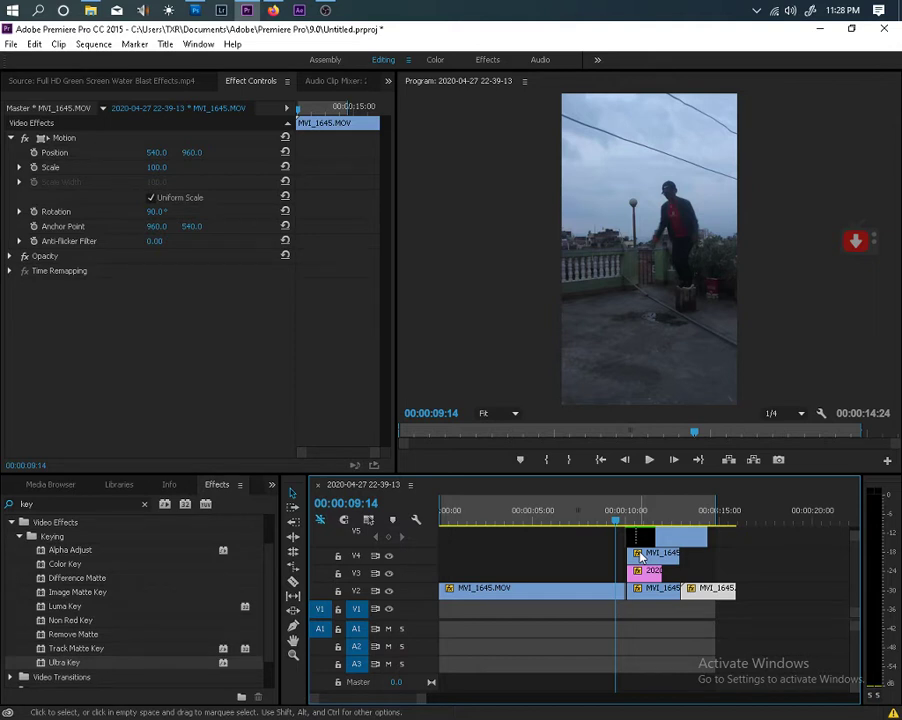
left_click_drag(618, 524, 720, 516)
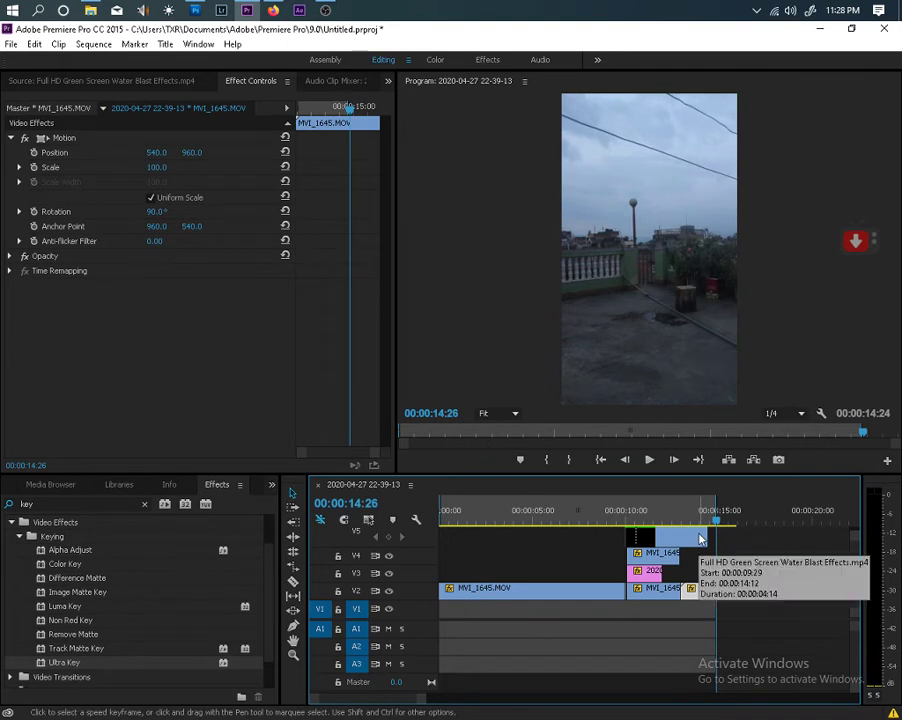
Step: Play the whole sequence from 00:00:00:00 to review the finished effect, then scrub back to 00:00:12:27
left_click_drag(714, 516, 400, 524)
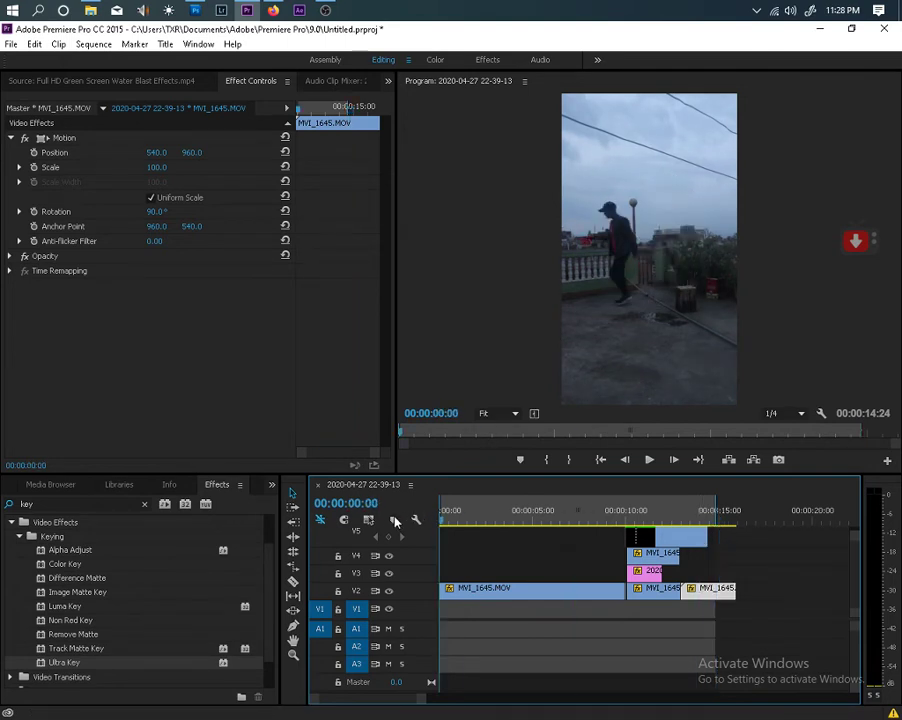
left_click(650, 461)
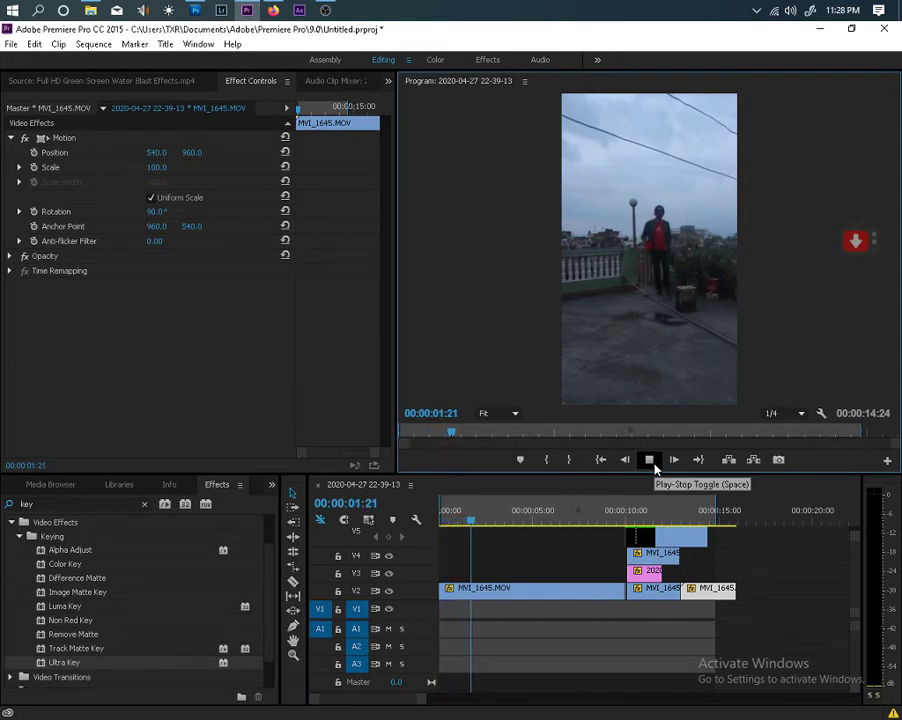
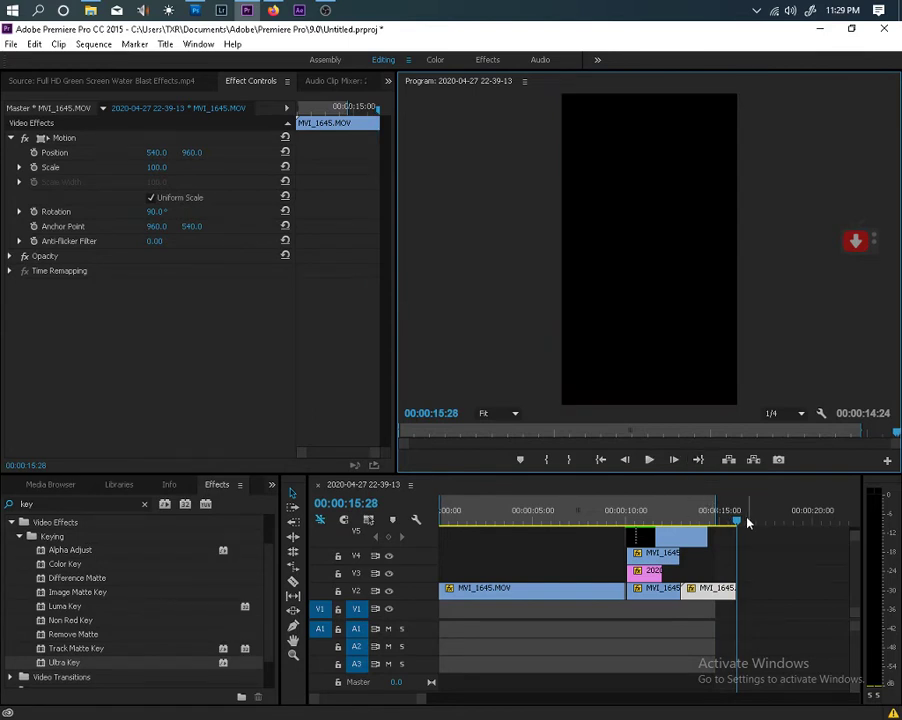
left_click_drag(737, 521, 681, 521)
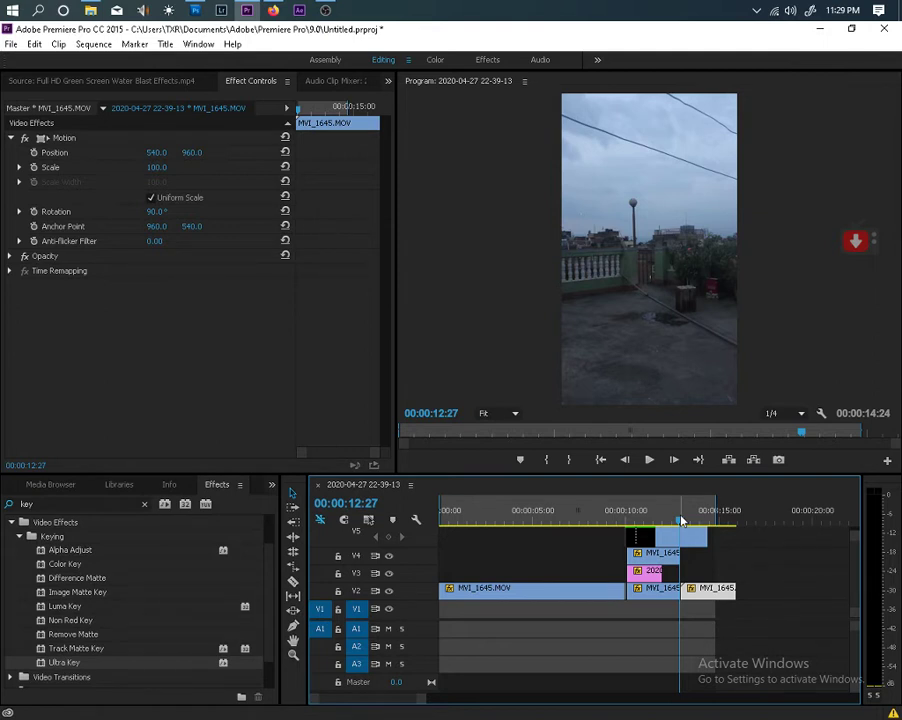
left_click(325, 12)
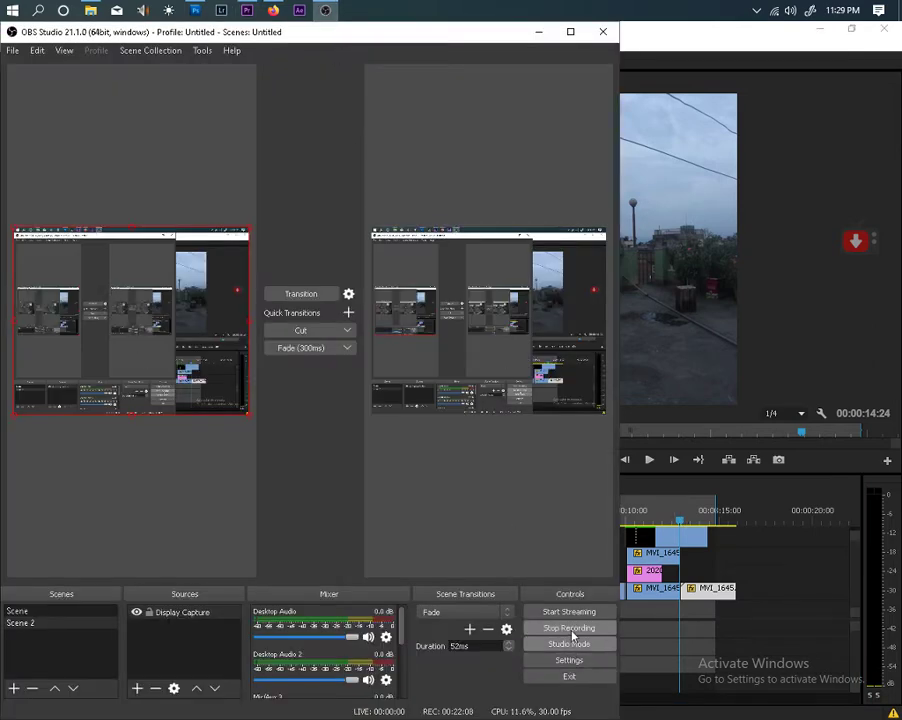
left_click(541, 36)
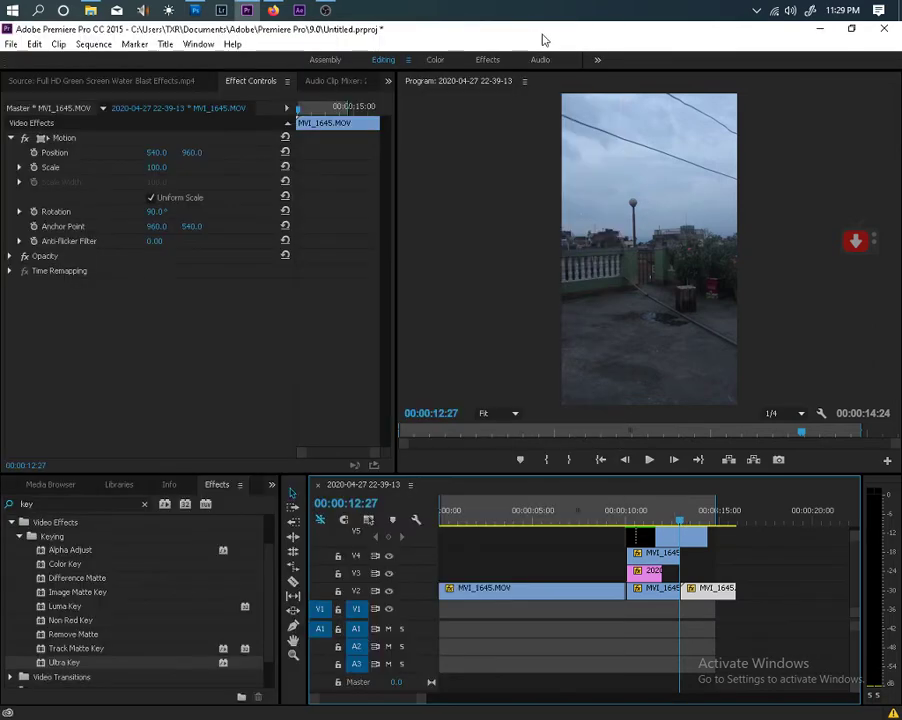
Step: Switch to Firefox and search YouTube for green screen wet ground footage
left_click(272, 11)
left_click(37, 59)
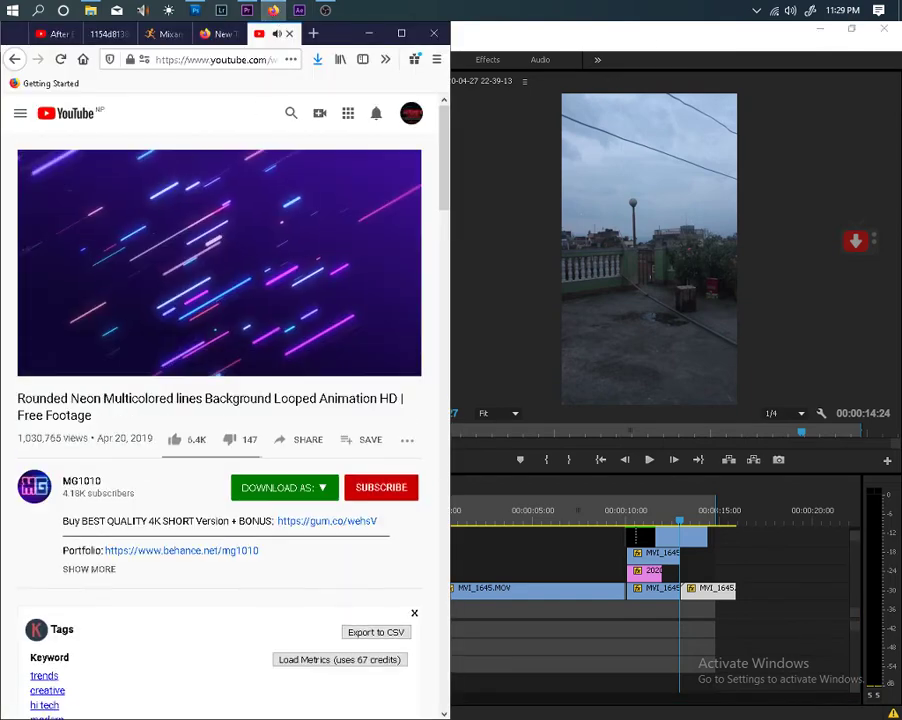
left_click(14, 59)
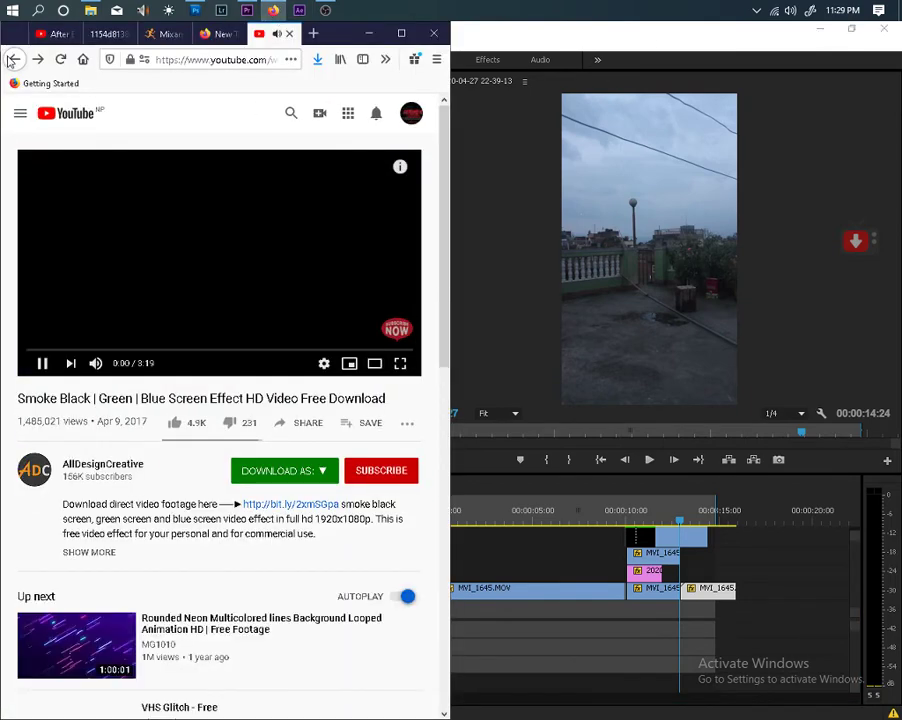
left_click(292, 117)
left_click_drag(216, 112, 117, 103)
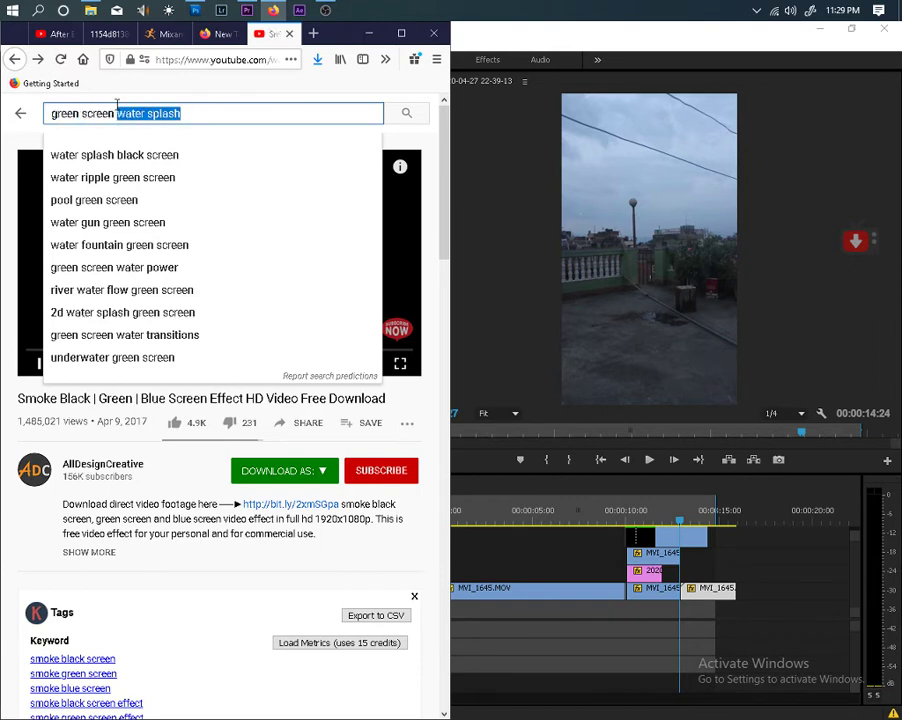
type("we")
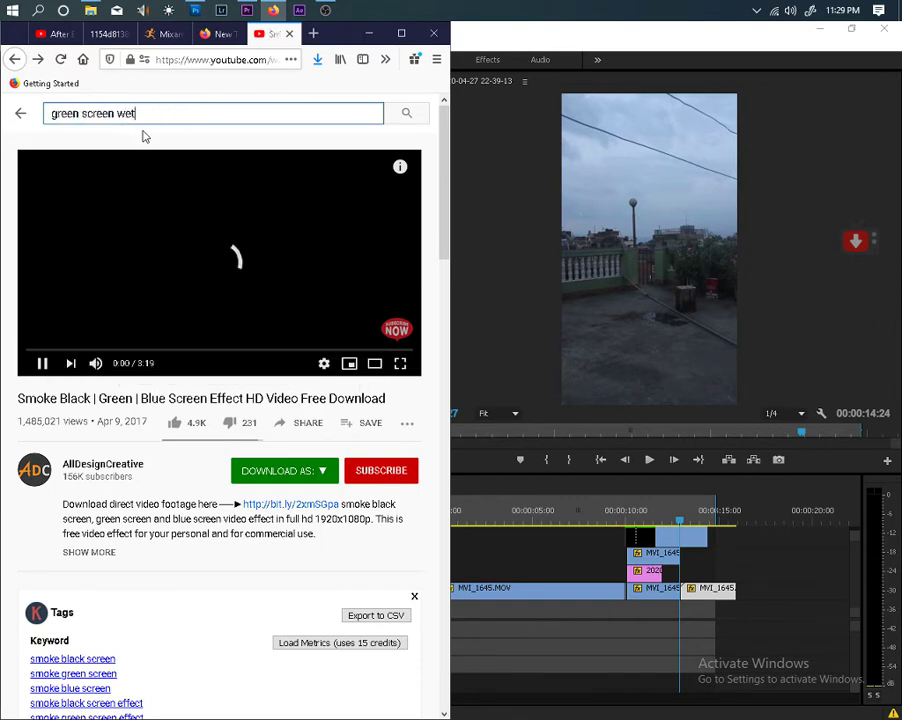
type("t gro")
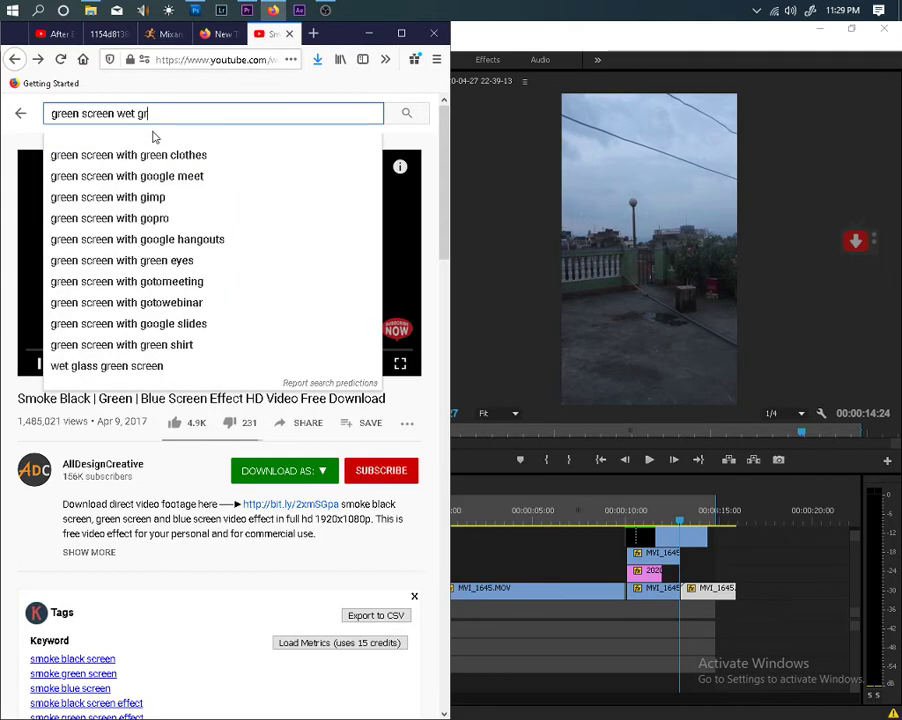
left_click(151, 160)
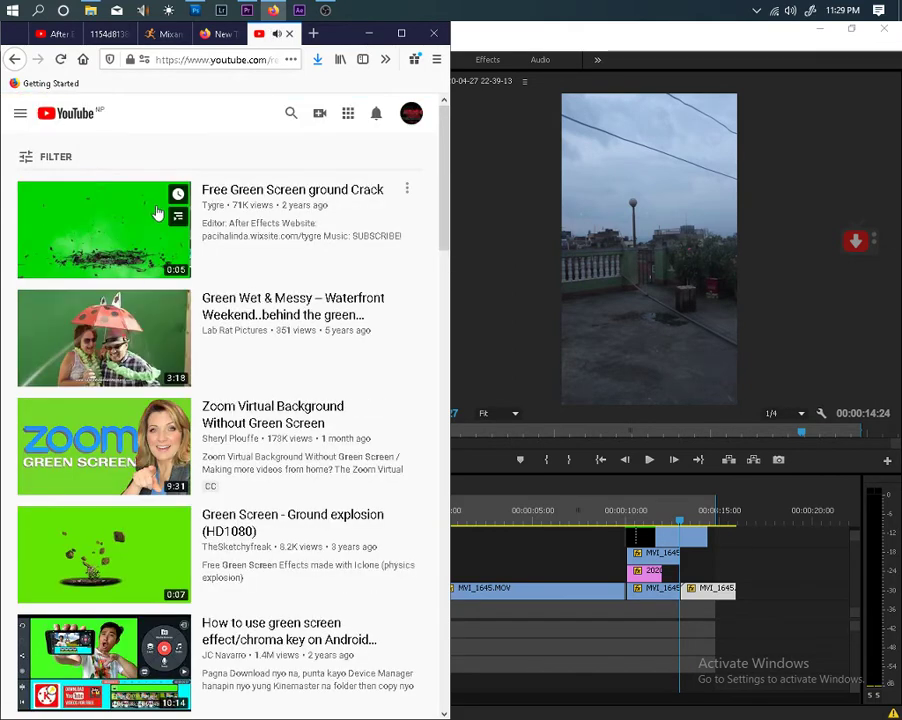
Step: Look through the YouTube results for suitable wet-ground green-screen clips and return to Premiere Pro
scroll(284, 297, "down", 3)
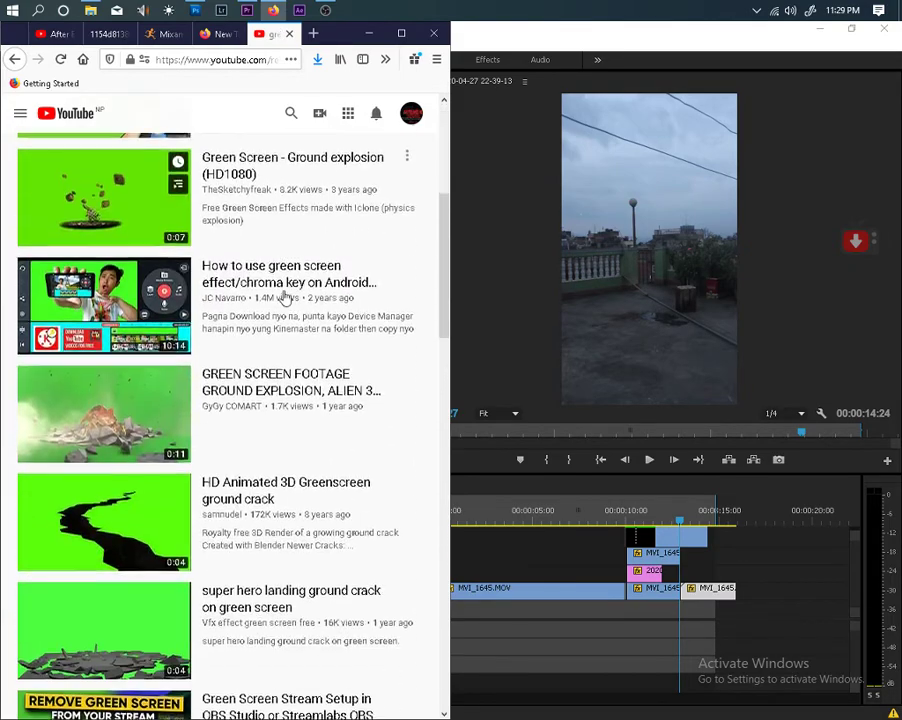
scroll(284, 297, "down", 4)
scroll(284, 297, "down", 9)
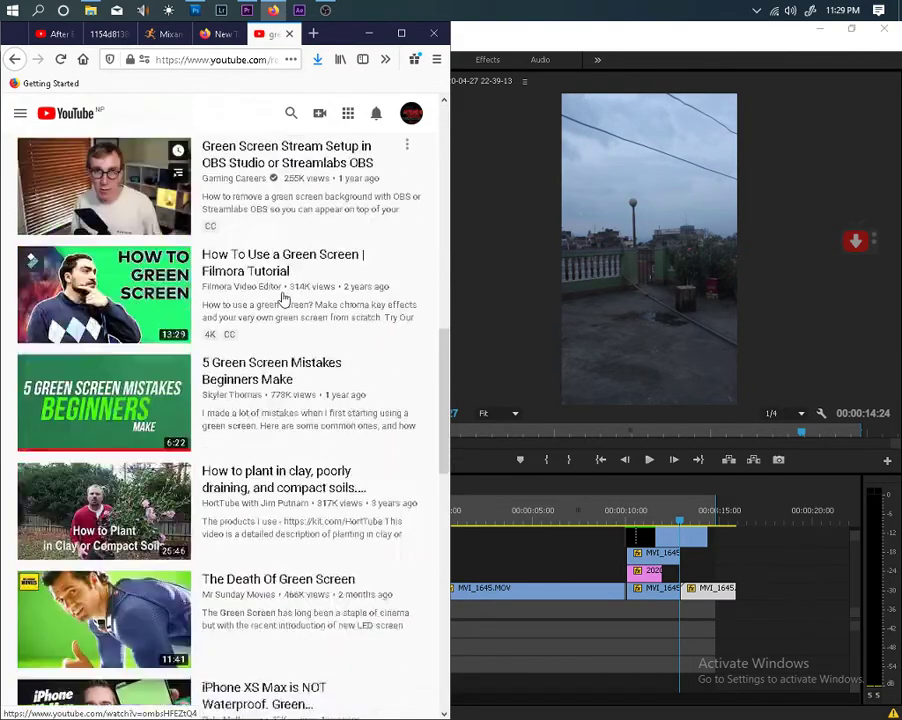
scroll(284, 297, "down", 9)
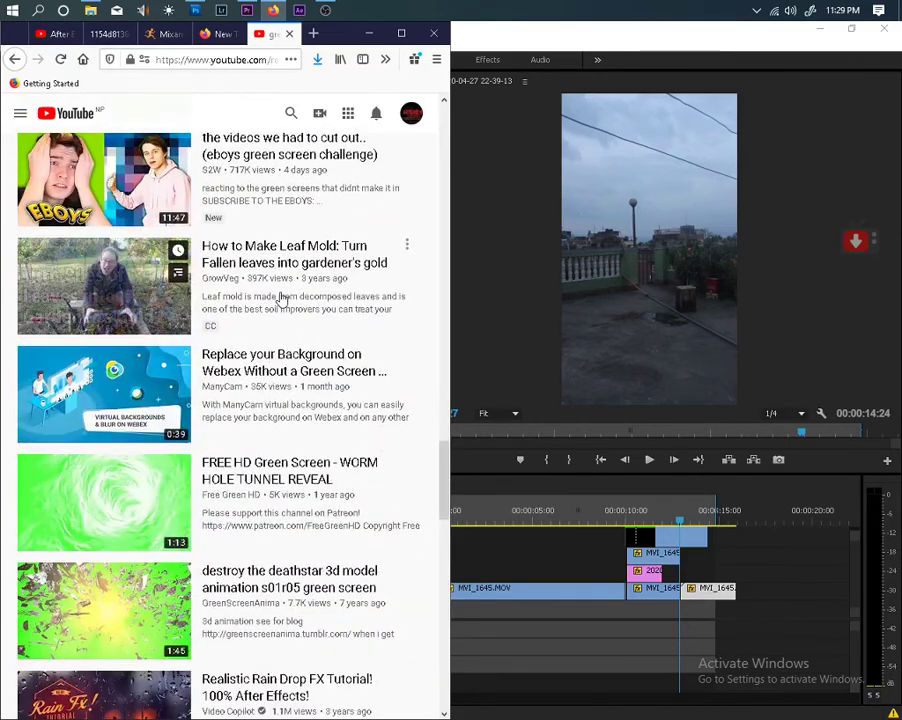
scroll(283, 299, "down", 4)
scroll(283, 299, "down", 4)
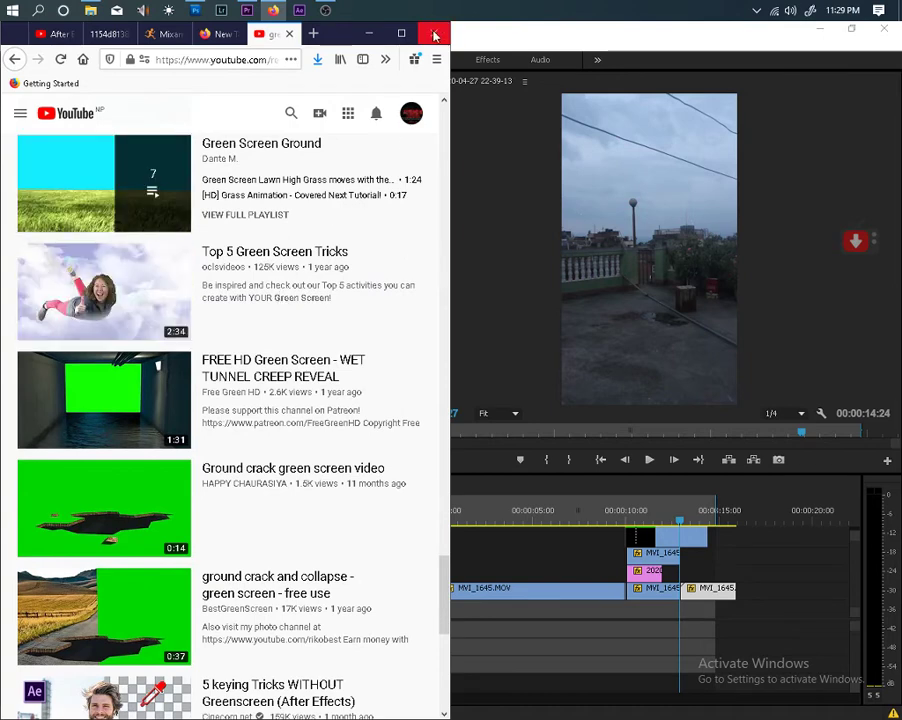
left_click(371, 33)
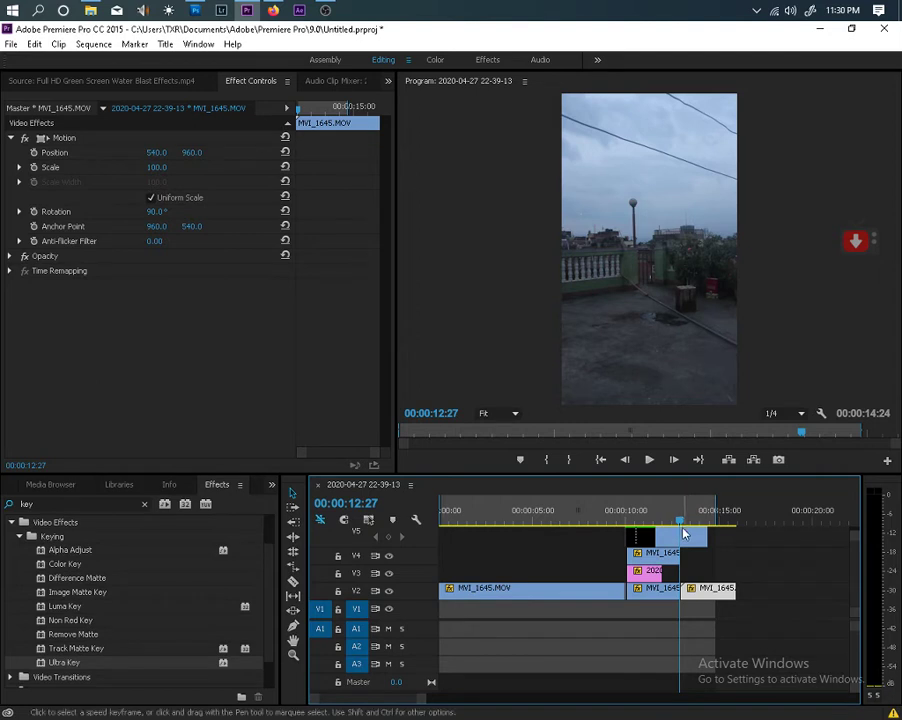
Step: Create a new 1080 x 1920 adjustment layer at 30.00fps with square pixels in the project
left_click_drag(680, 521, 583, 522)
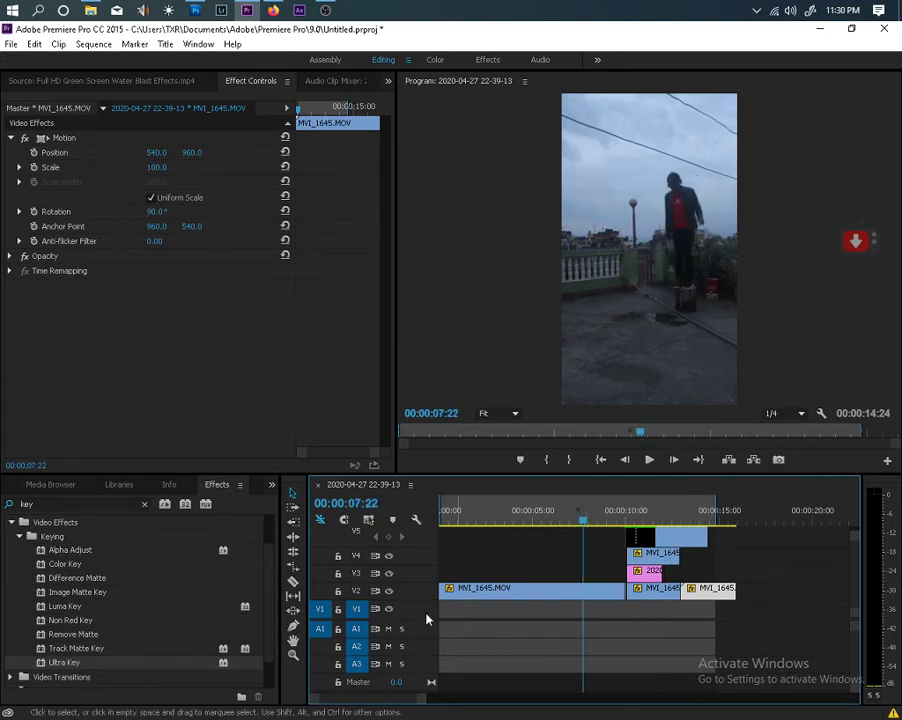
left_click(270, 484)
left_click(288, 497)
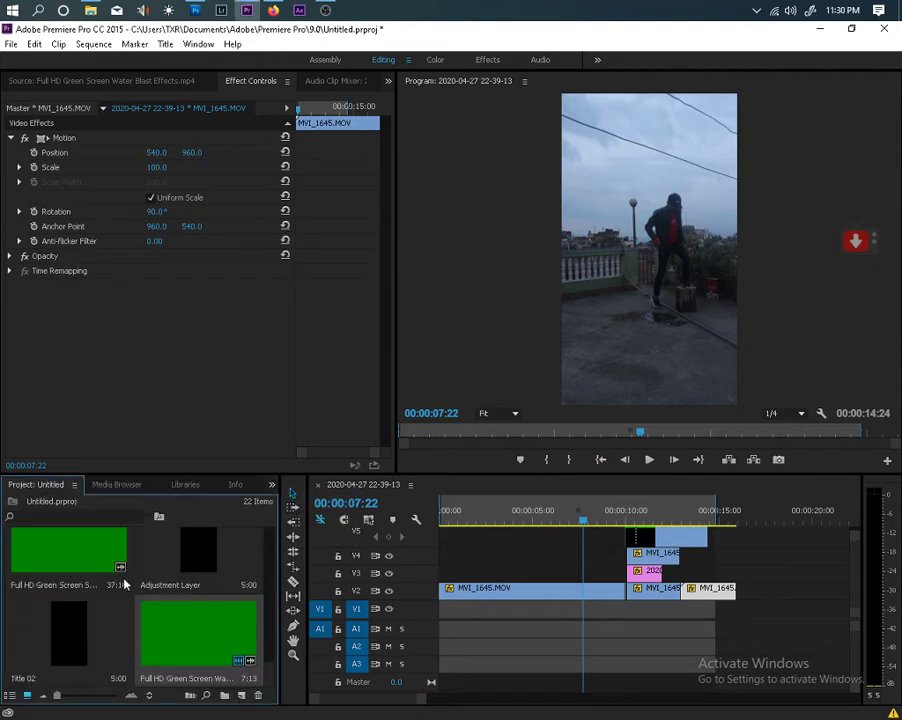
left_click(241, 695)
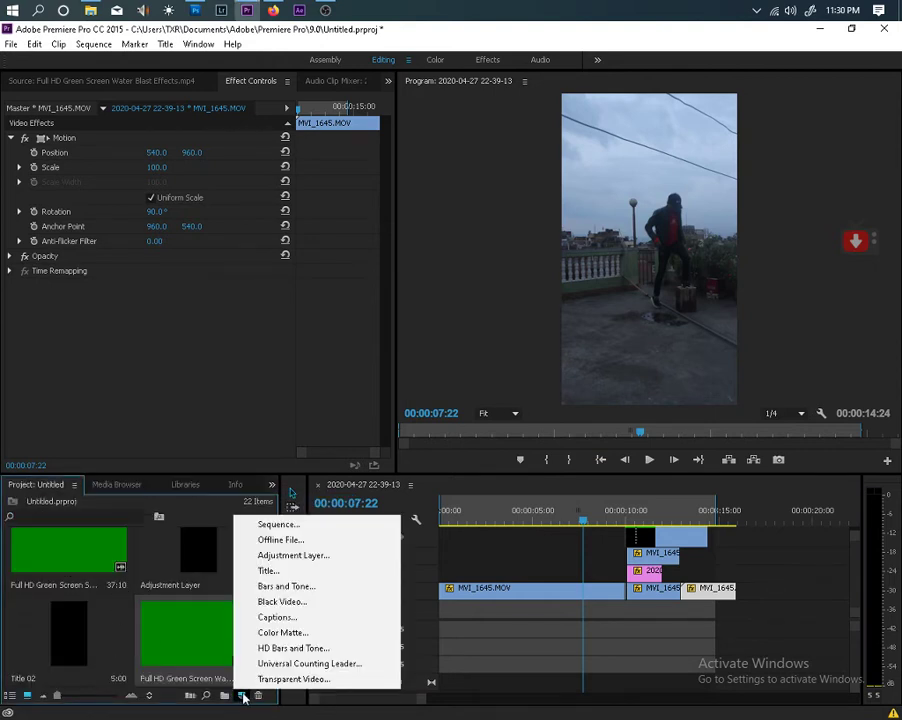
left_click(291, 555)
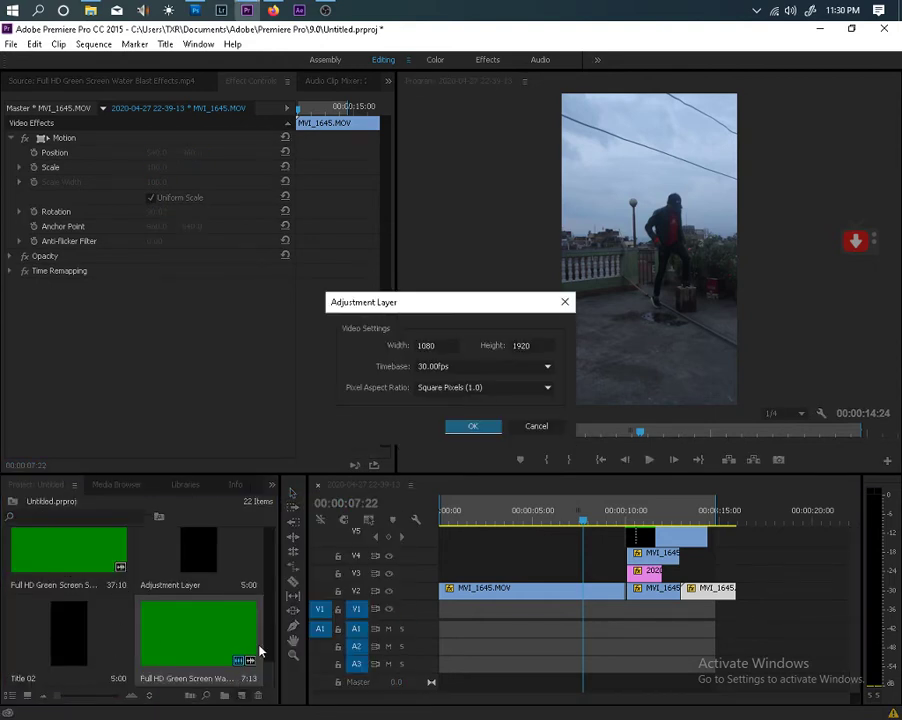
left_click(471, 428)
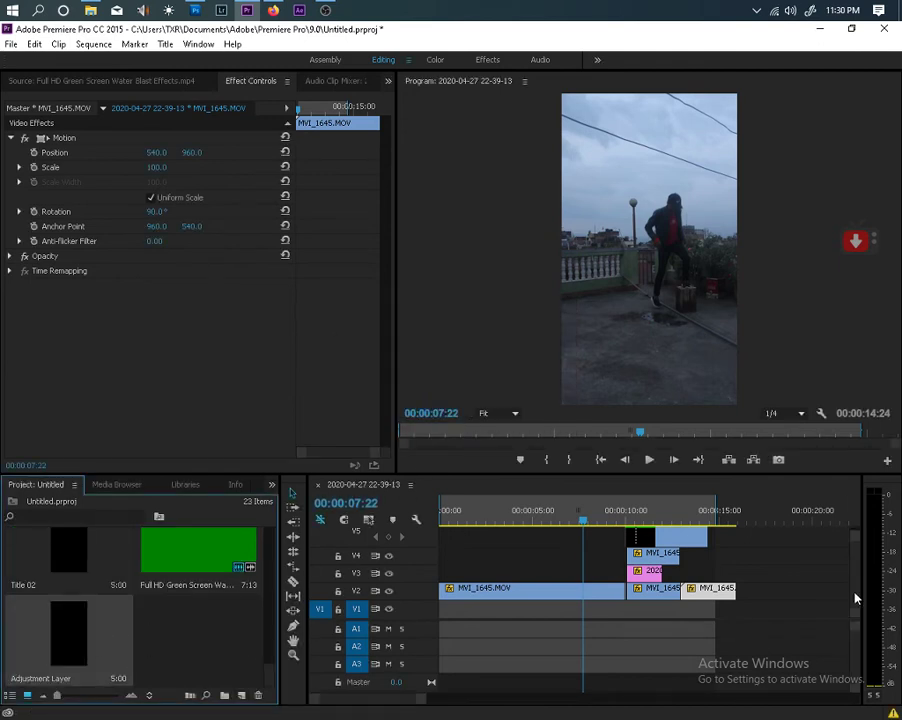
Step: Place the new adjustment layer at the start of V6, extend it to 00:00:14:24 and select it
left_click_drag(855, 598, 848, 555)
left_click_drag(98, 615, 433, 574)
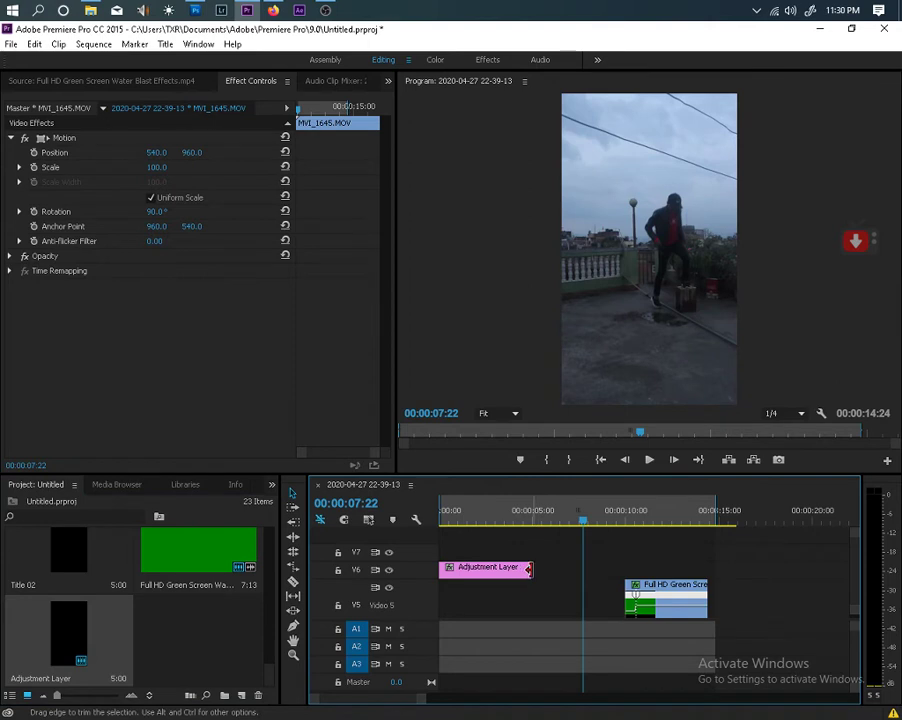
left_click_drag(529, 569, 714, 575)
left_click(540, 569)
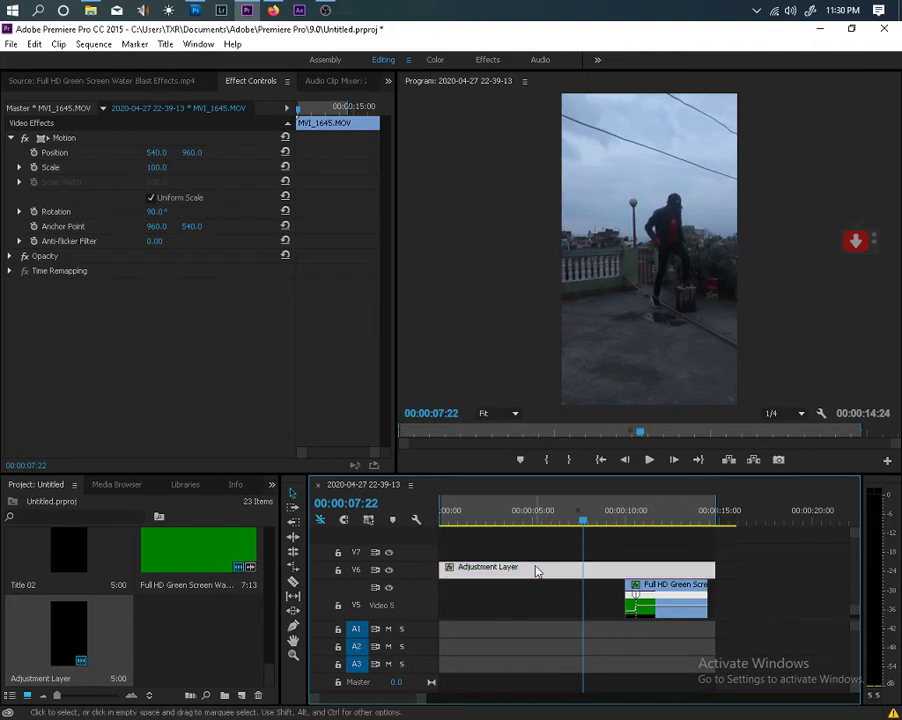
Step: Find the Lumetri Color effect and apply it to the adjustment layer on V6
left_click(271, 485)
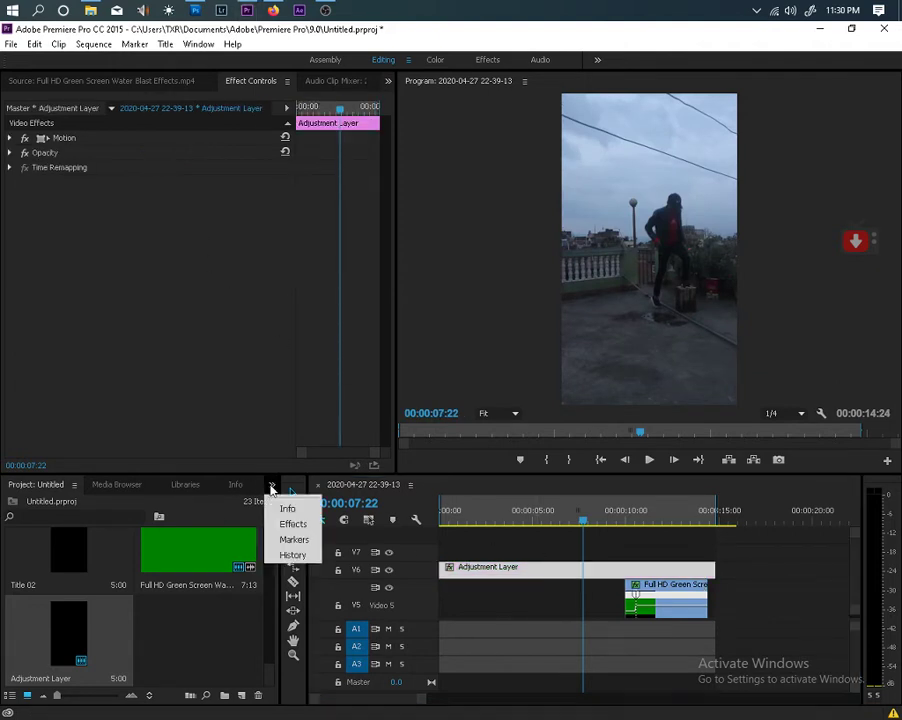
left_click(292, 522)
left_click(92, 503)
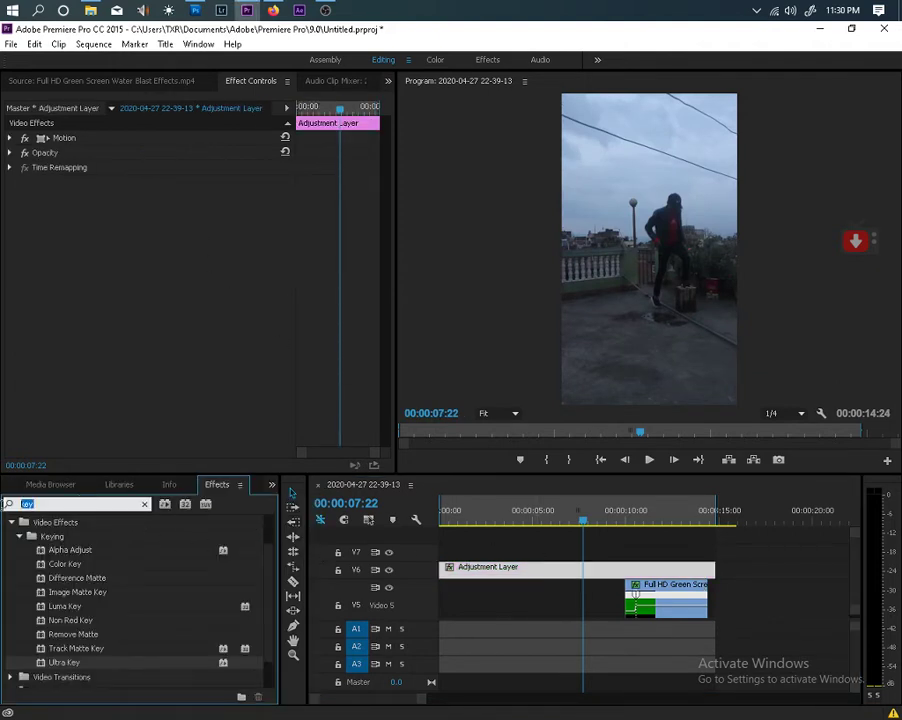
type("lum")
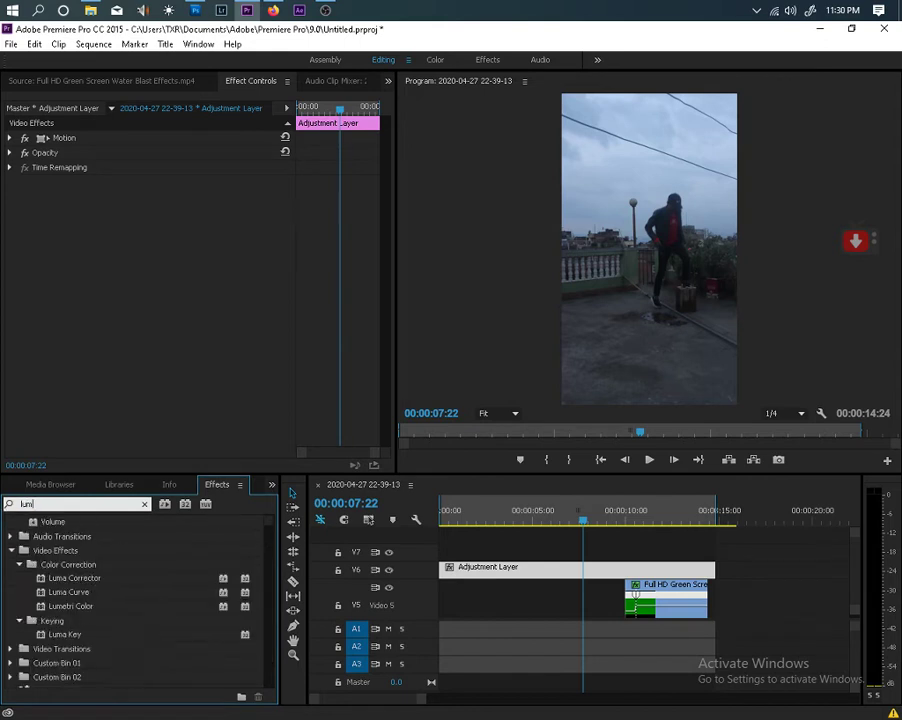
left_click_drag(80, 605, 140, 430)
left_click_drag(128, 362, 128, 363)
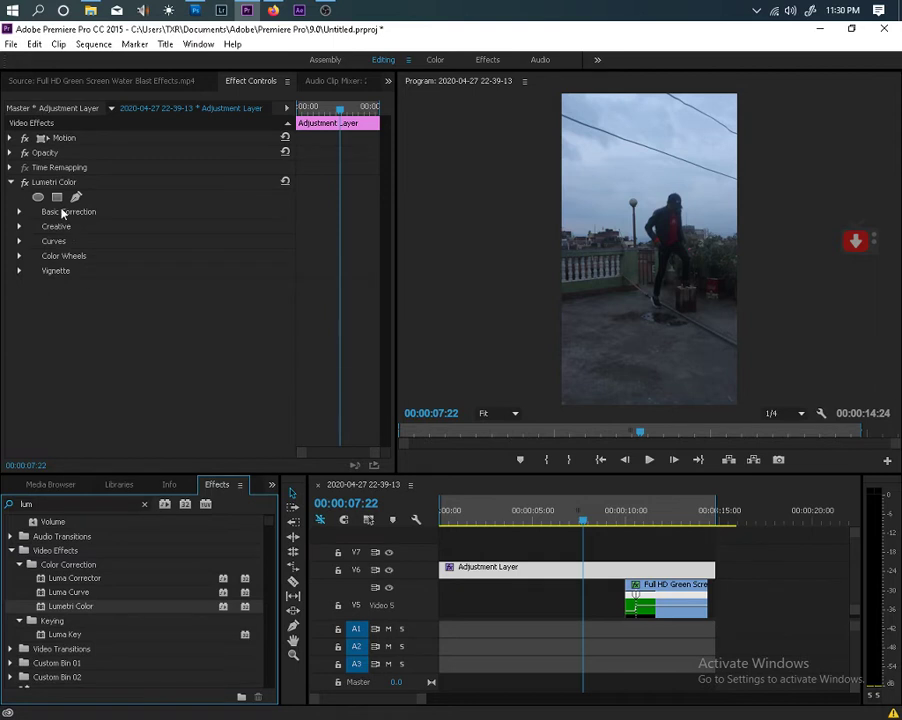
Step: In Lumetri Color's Basic Correction, set Temperature to 36, Exposure to 2.1, Contrast to 31, Highlights to -3 and Shadows to -14
left_click(19, 212)
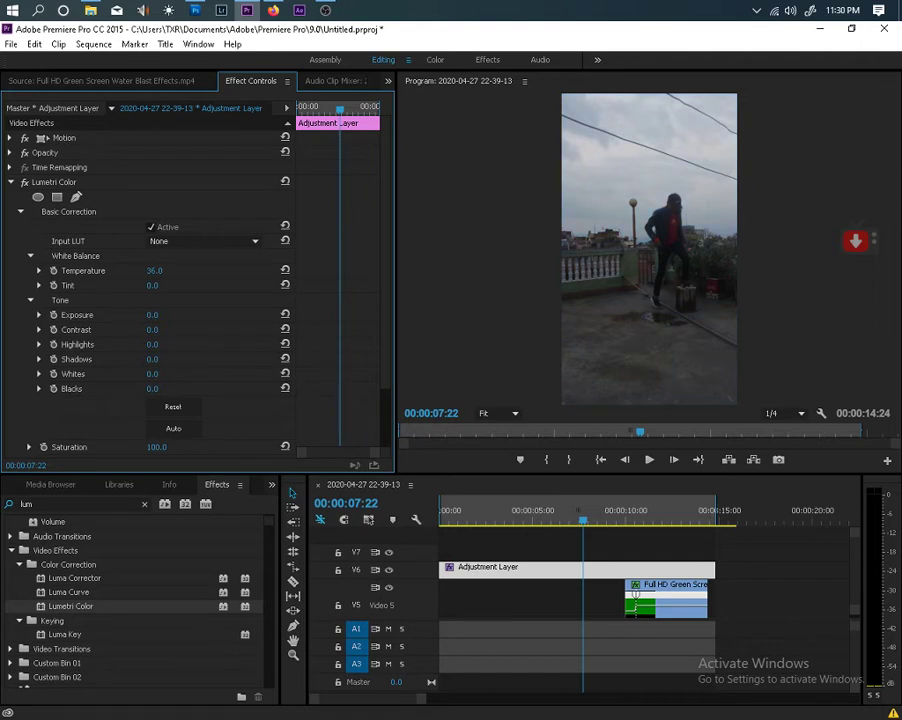
left_click_drag(152, 314, 190, 314)
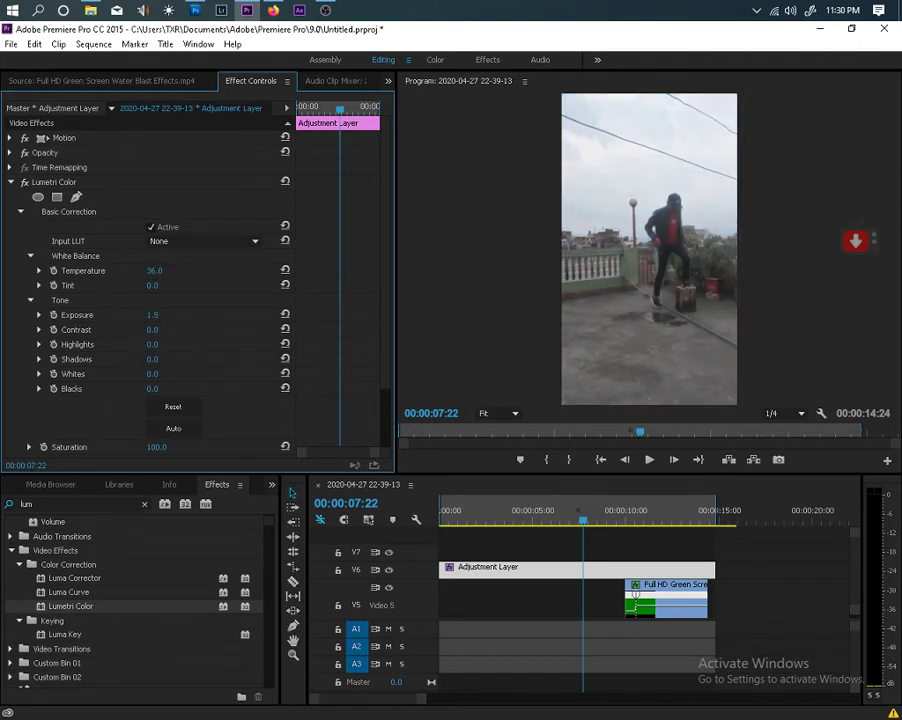
left_click_drag(584, 518, 448, 540)
mouse_move(152, 315)
left_mouse_down()
mouse_move(178, 315)
mouse_move(165, 316)
left_mouse_up()
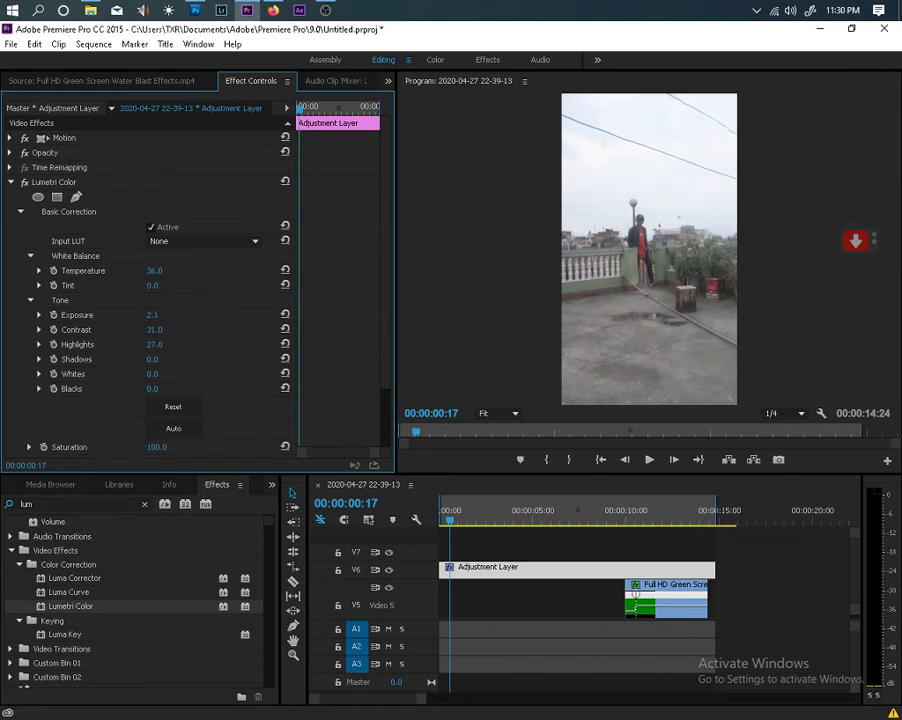
left_click_drag(152, 344, 120, 344)
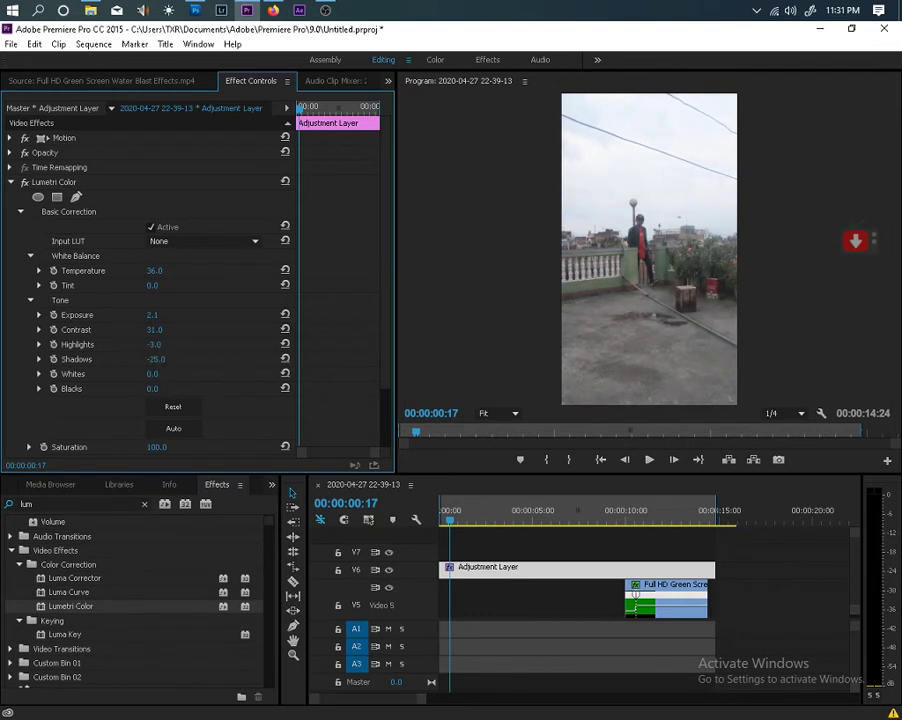
Step: Play the graded sequence to its end, and set Lumetri Color's Blacks to -35 with the splash frame at 00:00:10:19 displayed
left_click(649, 459)
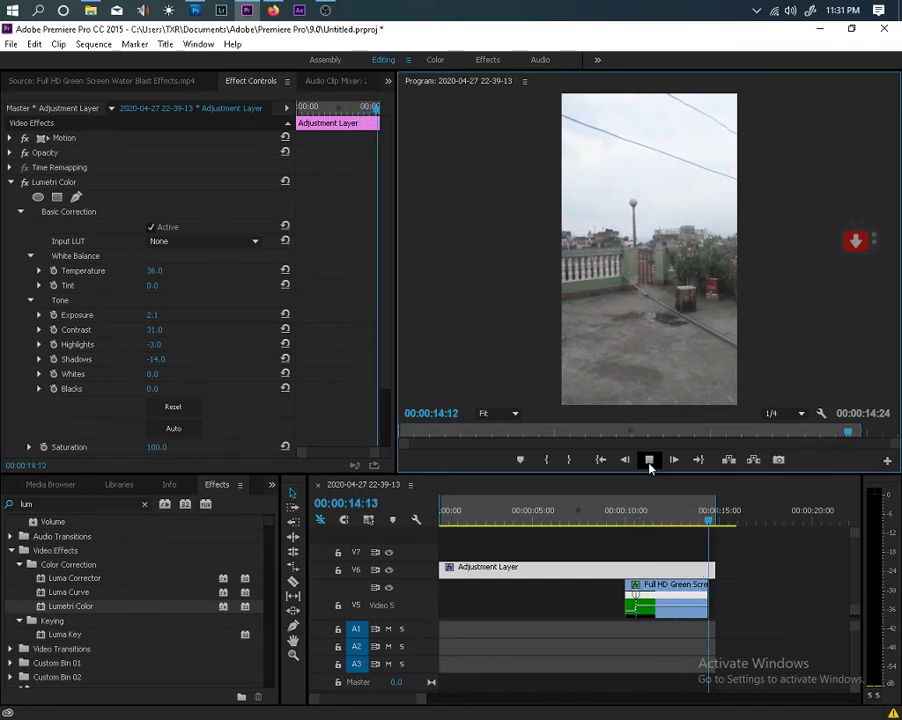
left_click(649, 461)
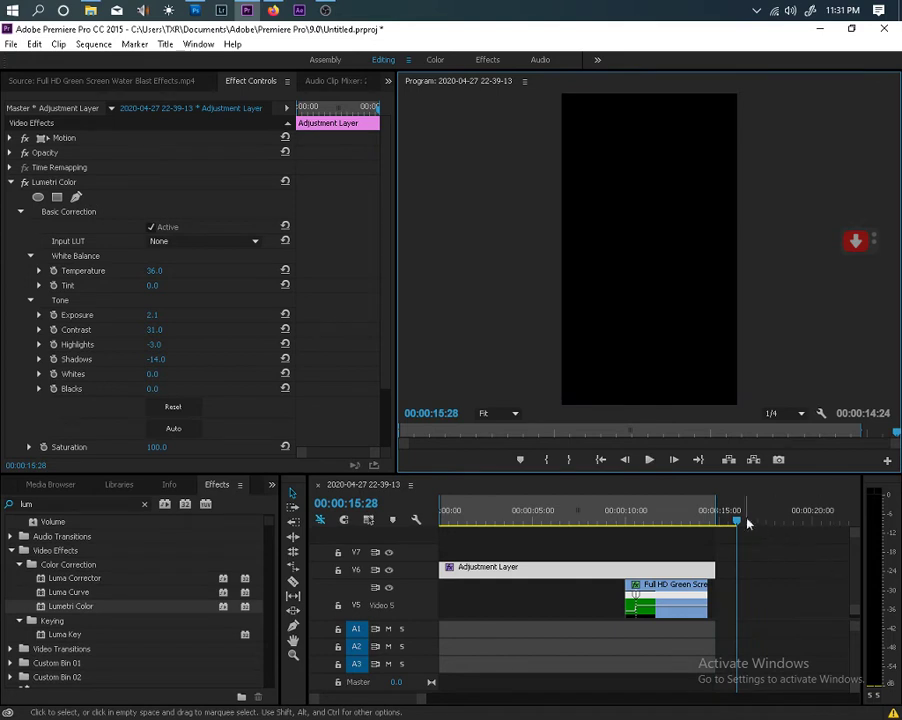
left_click_drag(735, 520, 640, 543)
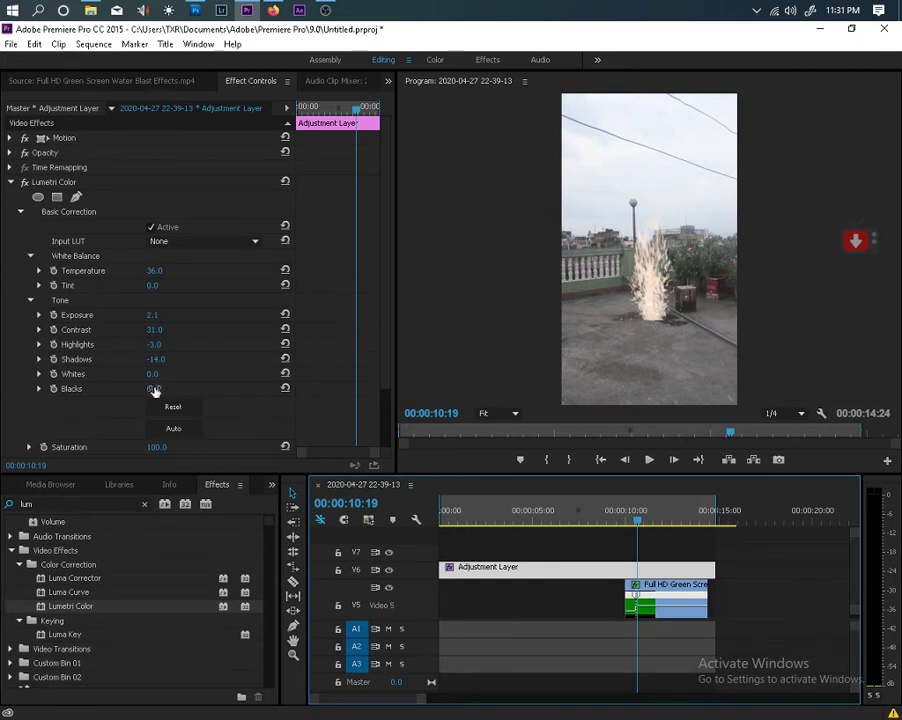
left_click_drag(153, 389, 141, 390)
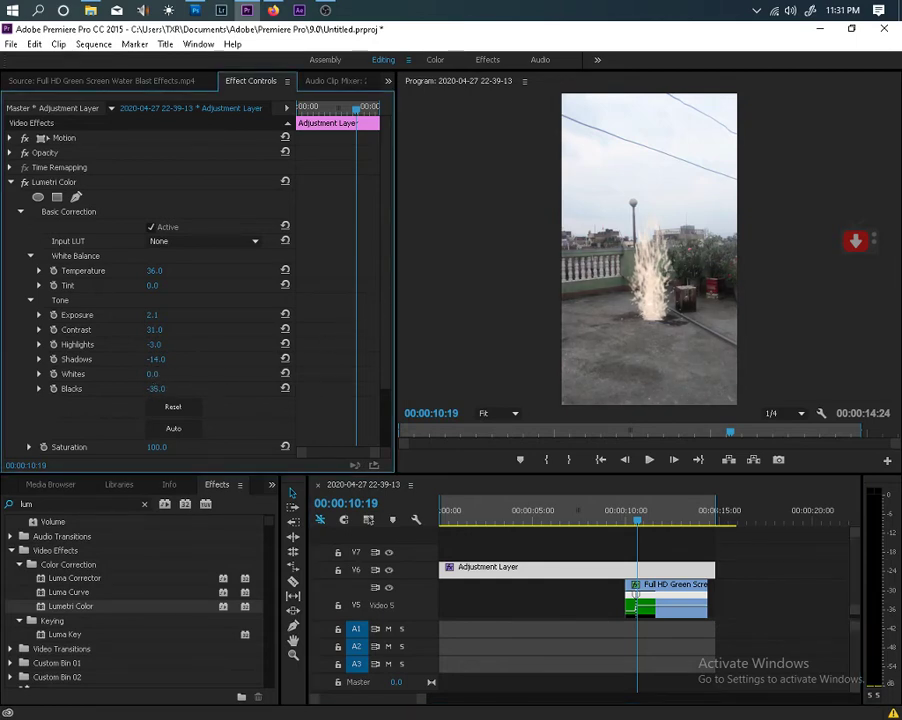
Step: Move to 00:00:10:06 and examine the graded frame at 400% magnification in the Program Monitor
mouse_move(633, 519)
left_mouse_down()
mouse_move(624, 530)
mouse_move(675, 510)
mouse_move(616, 524)
mouse_move(629, 519)
left_mouse_up()
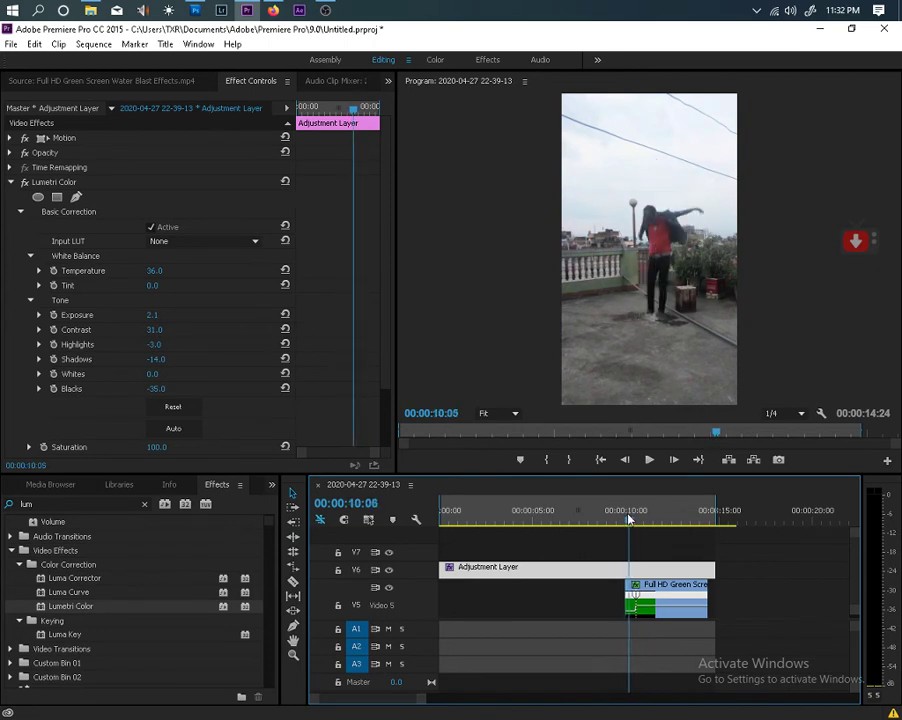
left_click(514, 413)
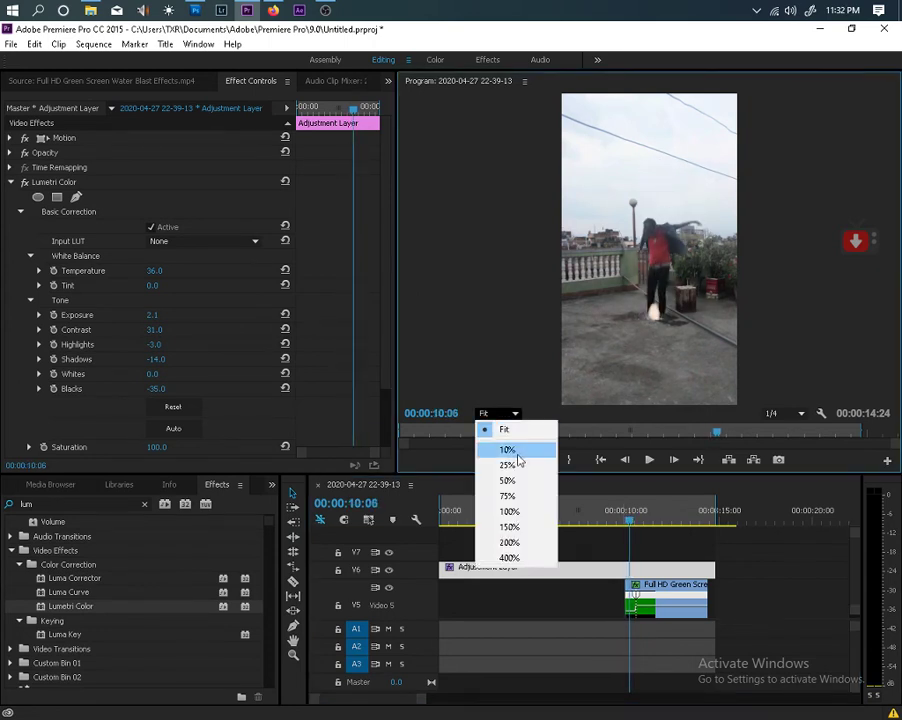
left_click(510, 558)
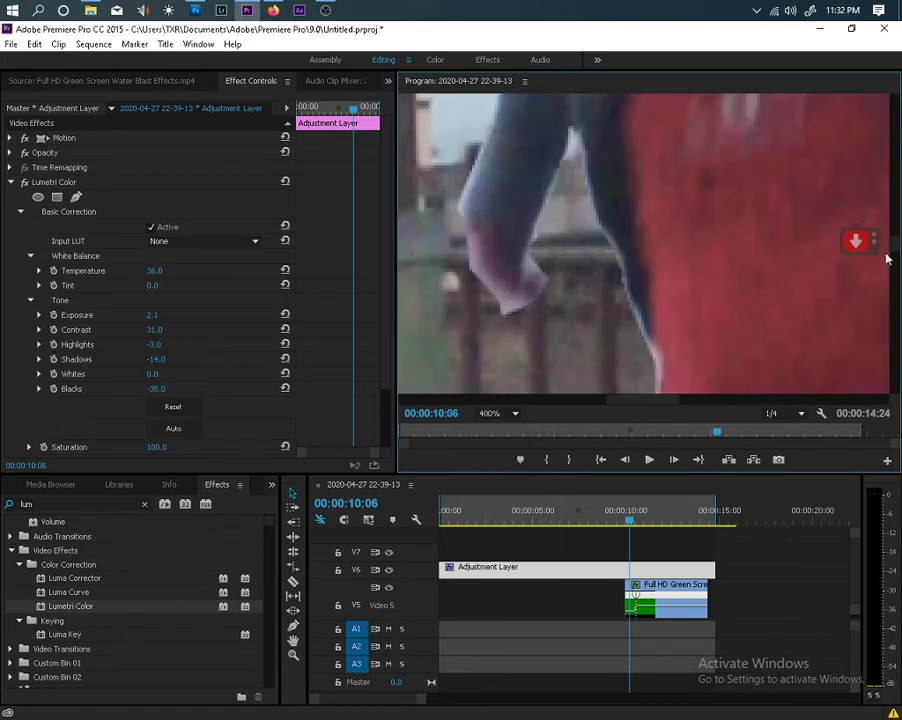
left_click_drag(896, 270, 890, 333)
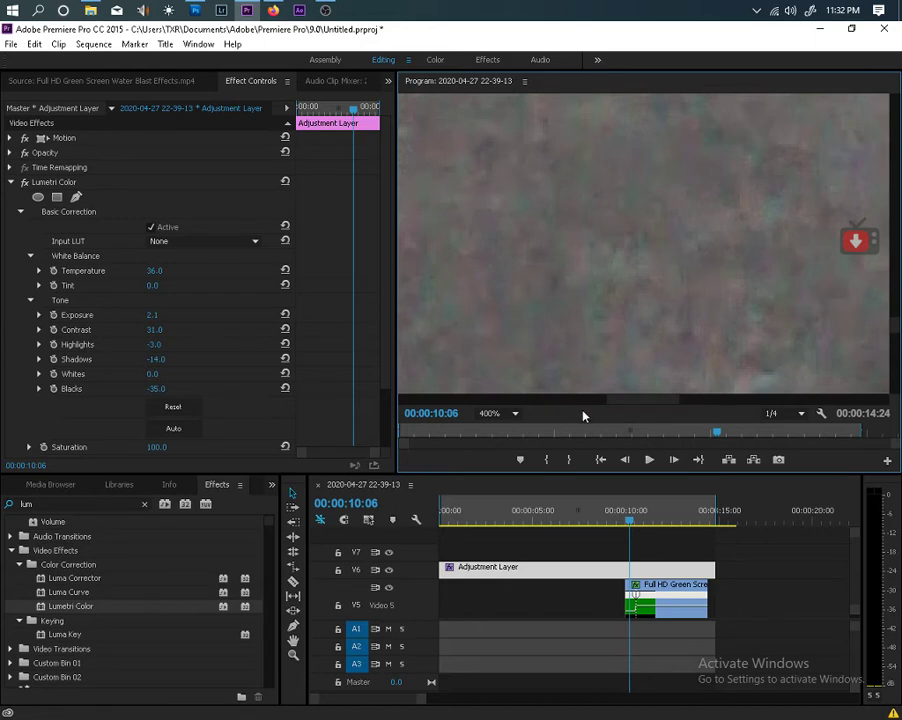
Step: Examine the ground where the person sinks at 200% magnification, scrubbing from 00:00:10:06 to 00:00:12:14
left_click(507, 413)
left_click(504, 540)
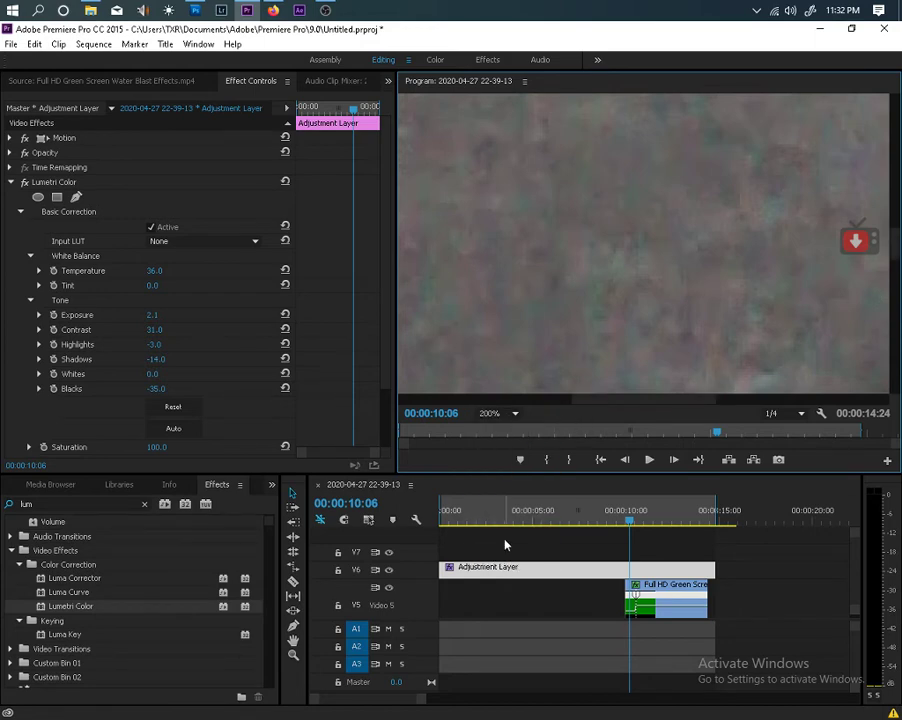
left_click(524, 399)
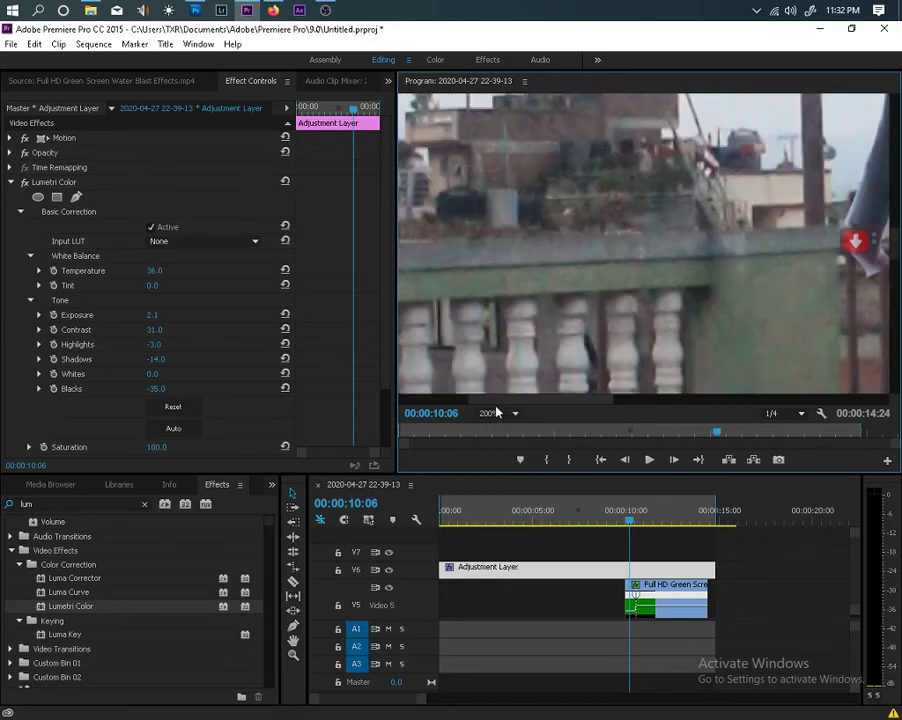
left_click_drag(893, 275, 897, 307)
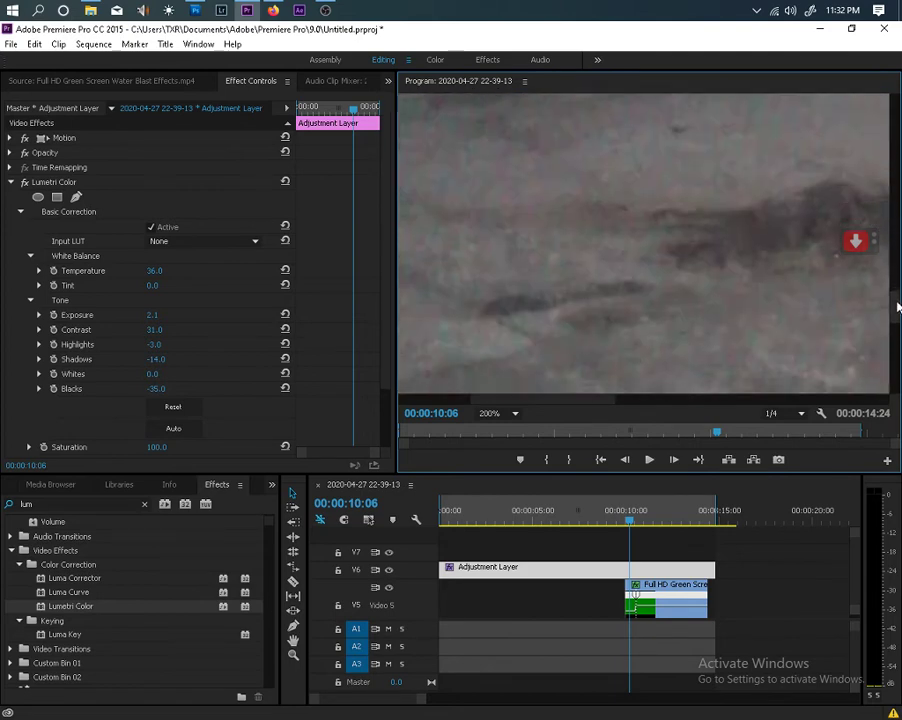
left_click_drag(604, 404, 650, 404)
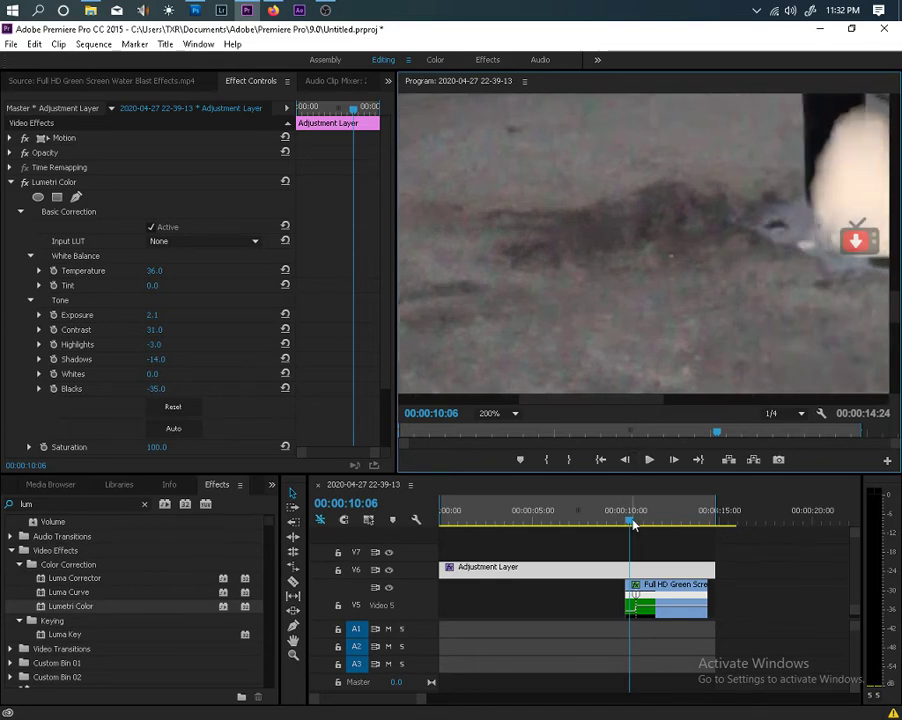
left_click_drag(630, 522, 672, 509)
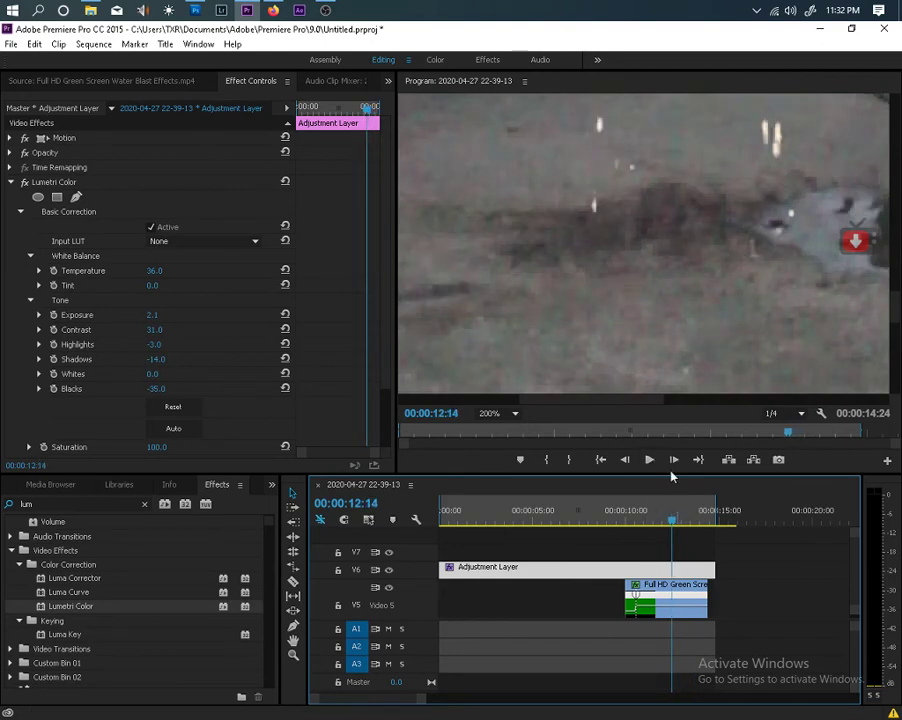
Step: Fit the whole frame in the Program Monitor, set playback resolution to Full and return to the splash frame at 00:00:10:19
left_click(504, 414)
left_click(478, 425)
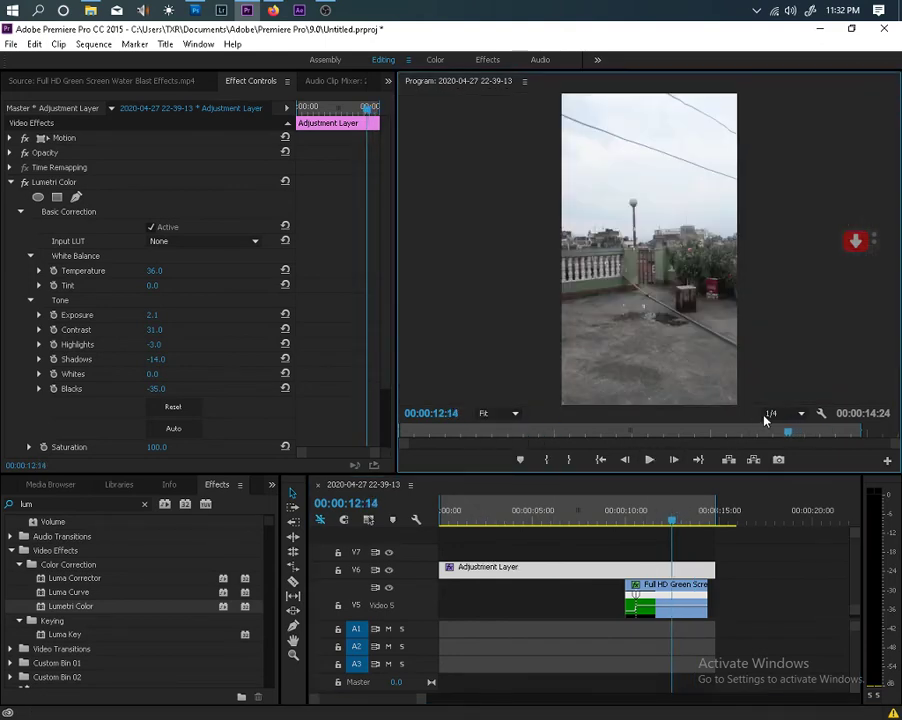
left_click(788, 413)
left_click(790, 429)
left_click_drag(670, 523, 641, 536)
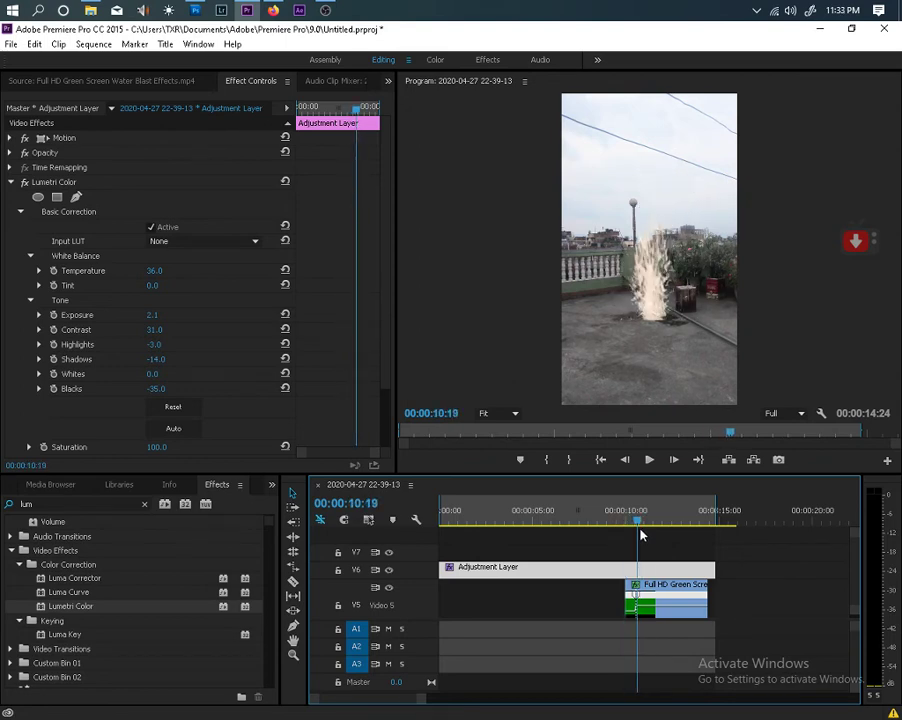
Step: Compare the frame with the V5 splash track and the V6 adjustment layer track each hidden and shown again
left_click(388, 590)
left_click(388, 590)
left_click(388, 590)
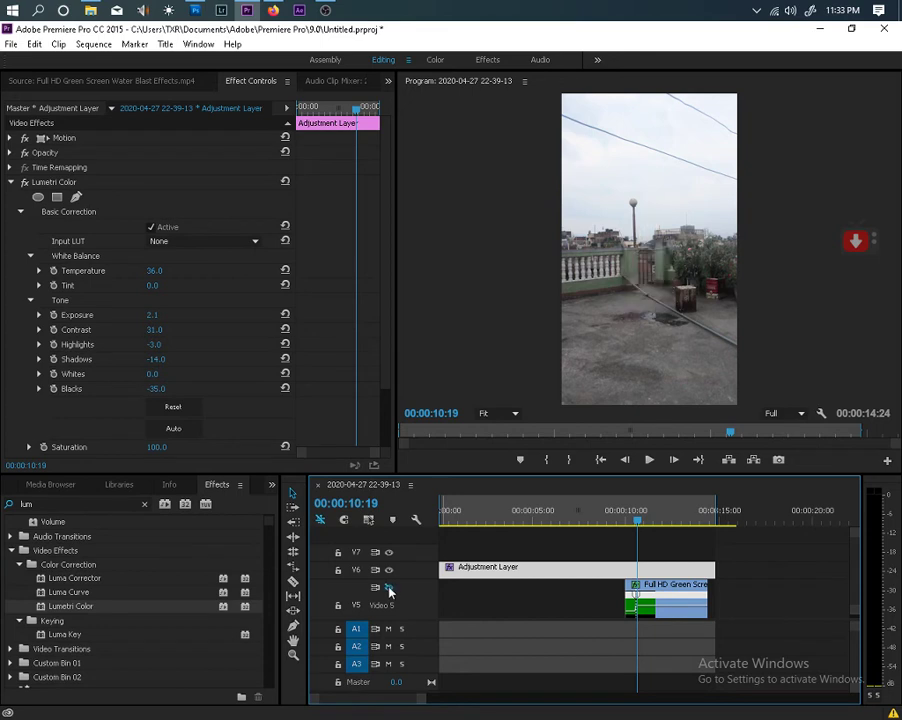
left_click(389, 570)
left_click(389, 570)
left_click(389, 590)
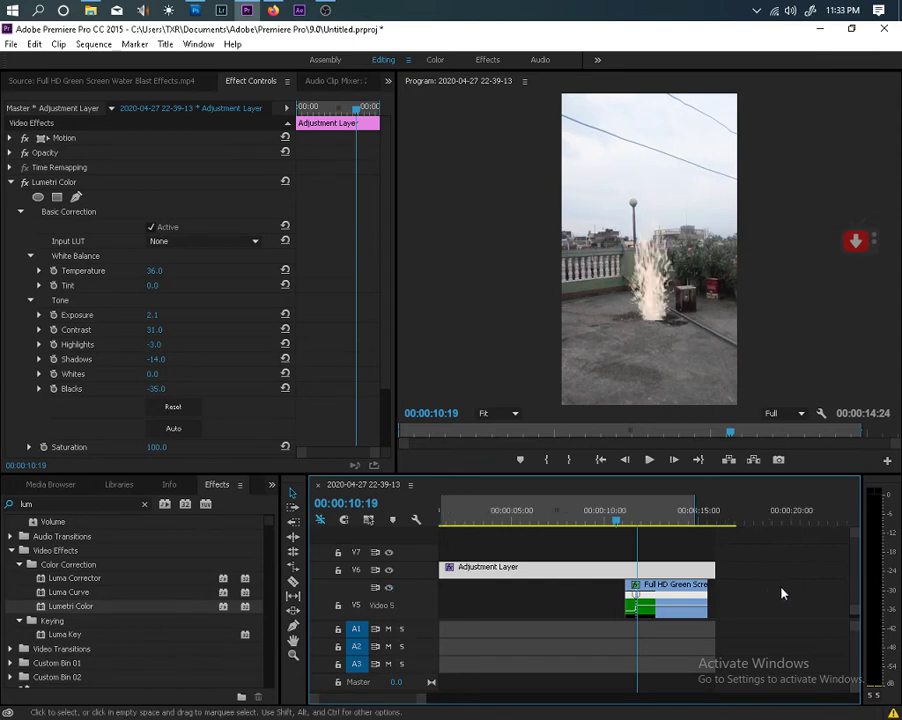
Step: Check what the lower video tracks V4, V3 and V2 contribute by switching their output off and on again
scroll(783, 590, "down", 5)
scroll(705, 590, "up", 5)
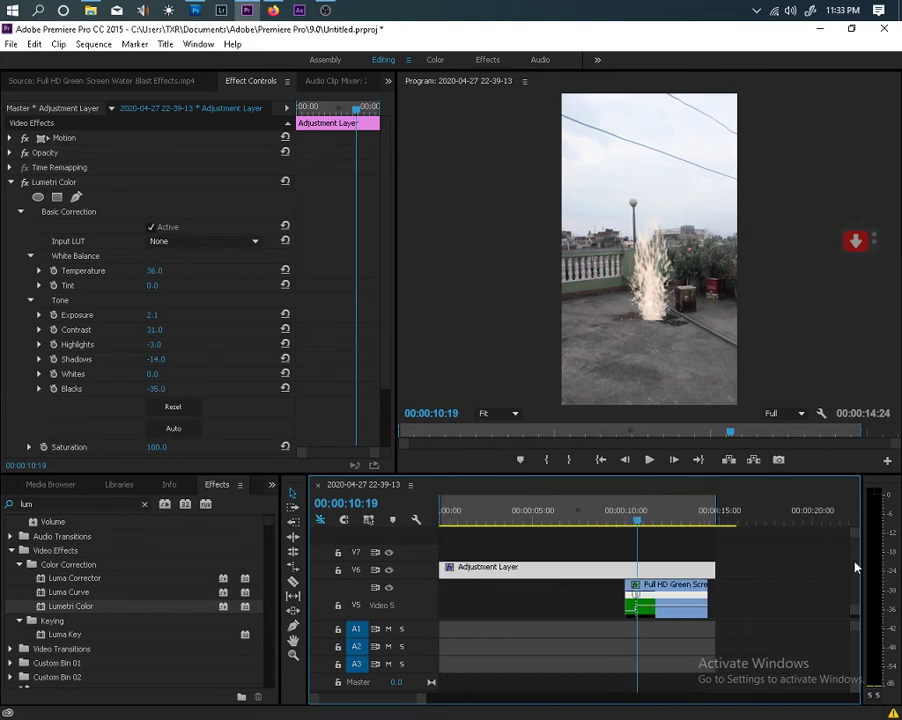
scroll(855, 574, "down", 3)
scroll(855, 571, "up", 3)
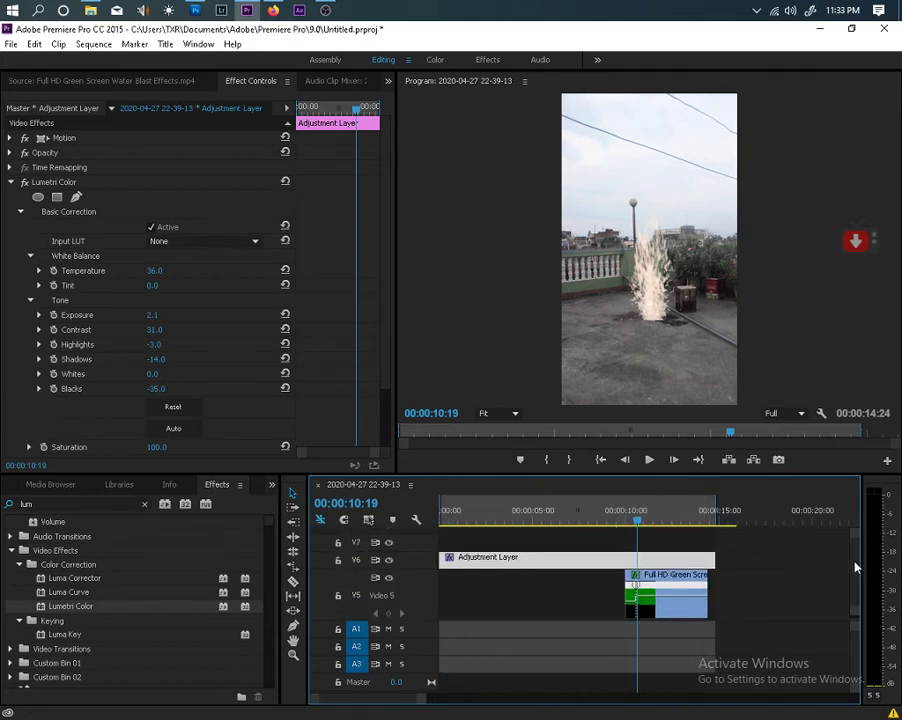
scroll(855, 564, "down", 3)
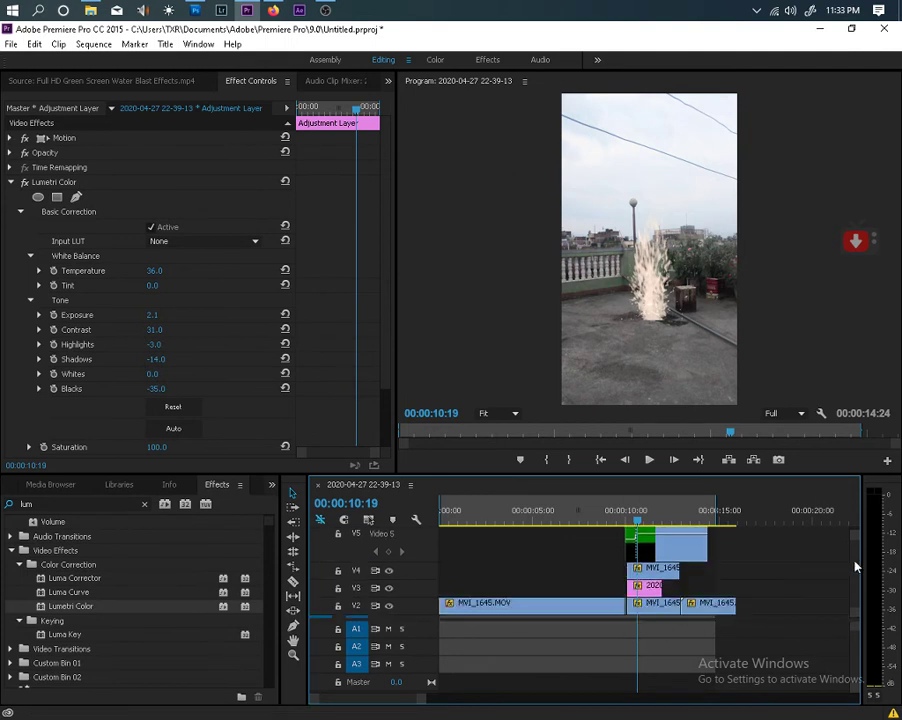
left_click(389, 571)
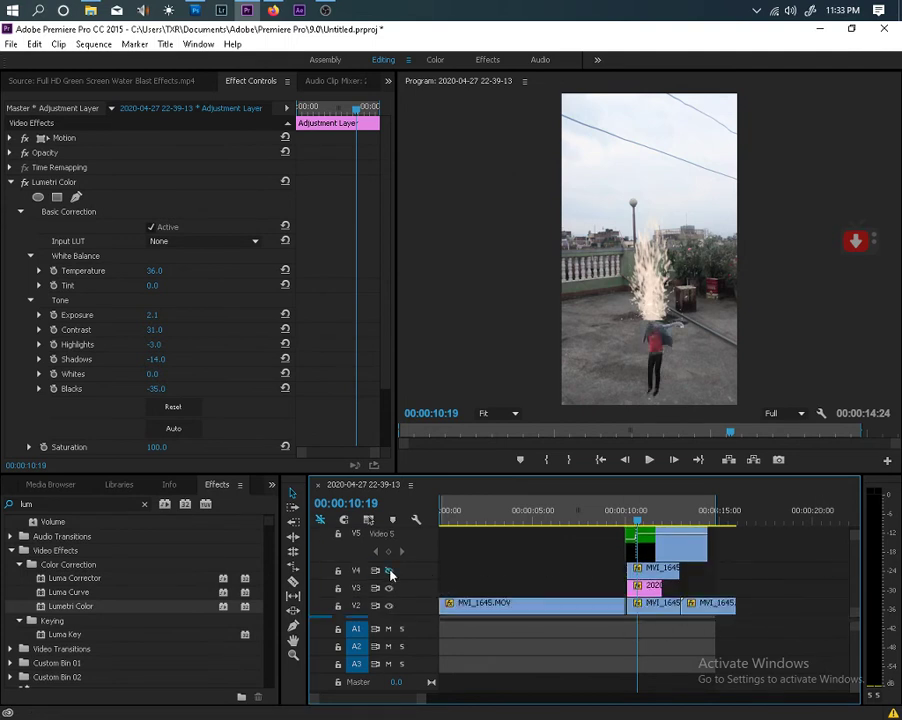
left_click(389, 571)
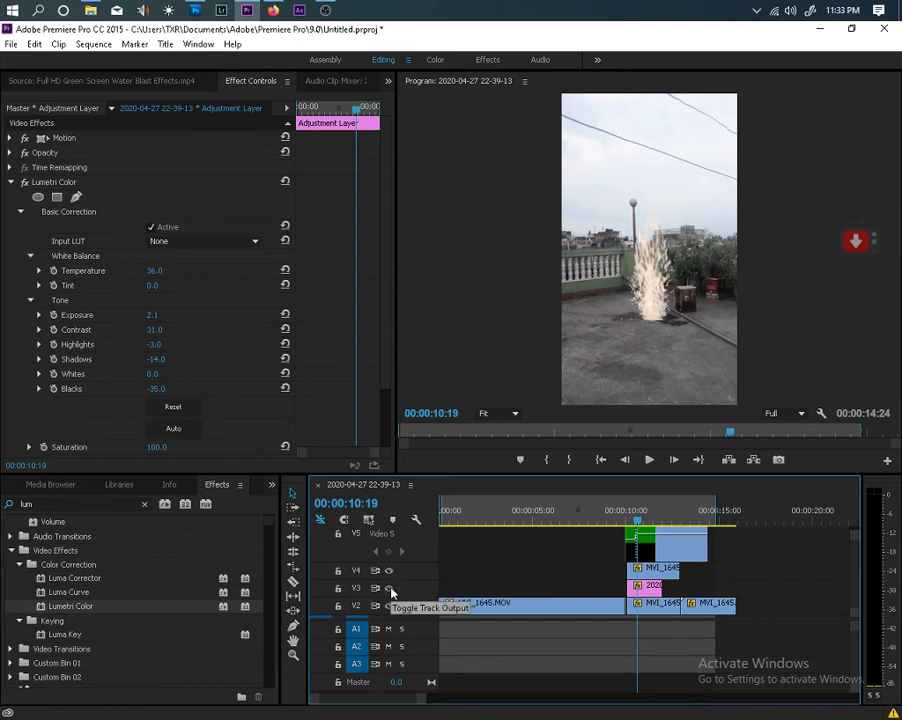
left_click(389, 589)
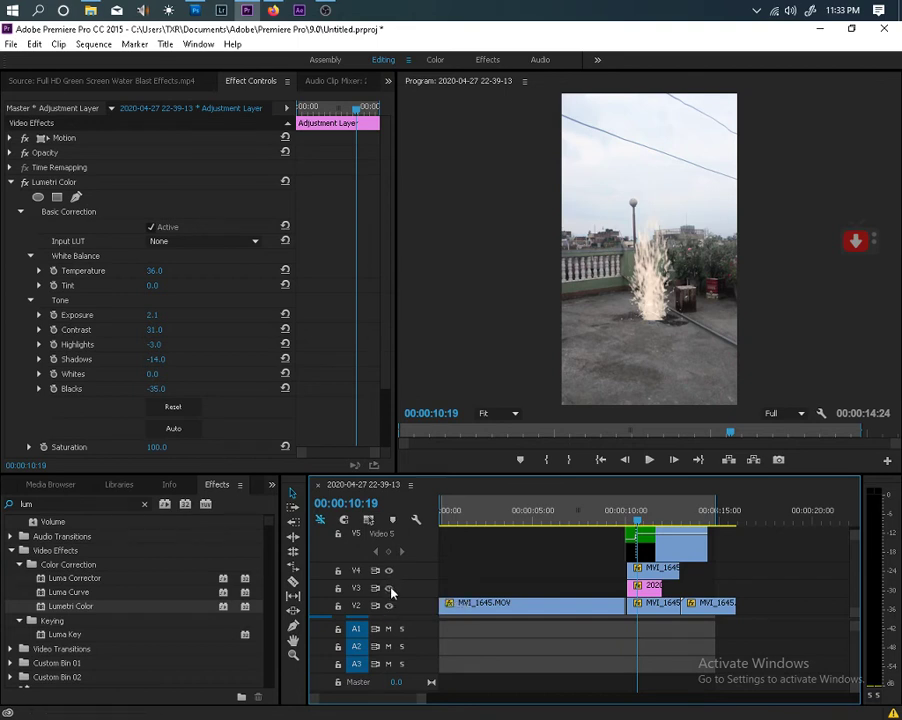
left_click(389, 607)
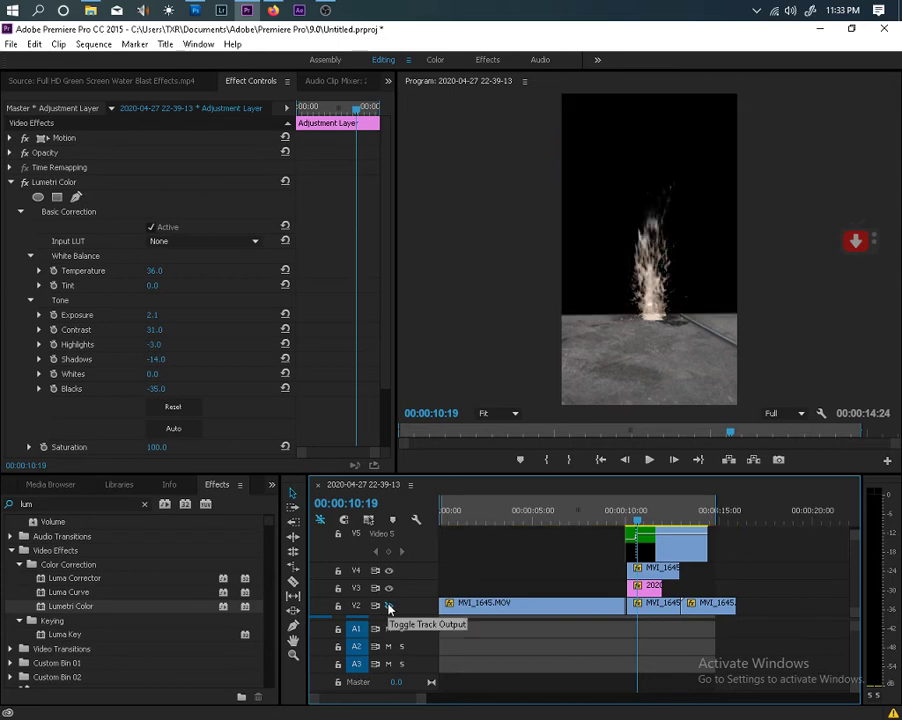
left_click(389, 607)
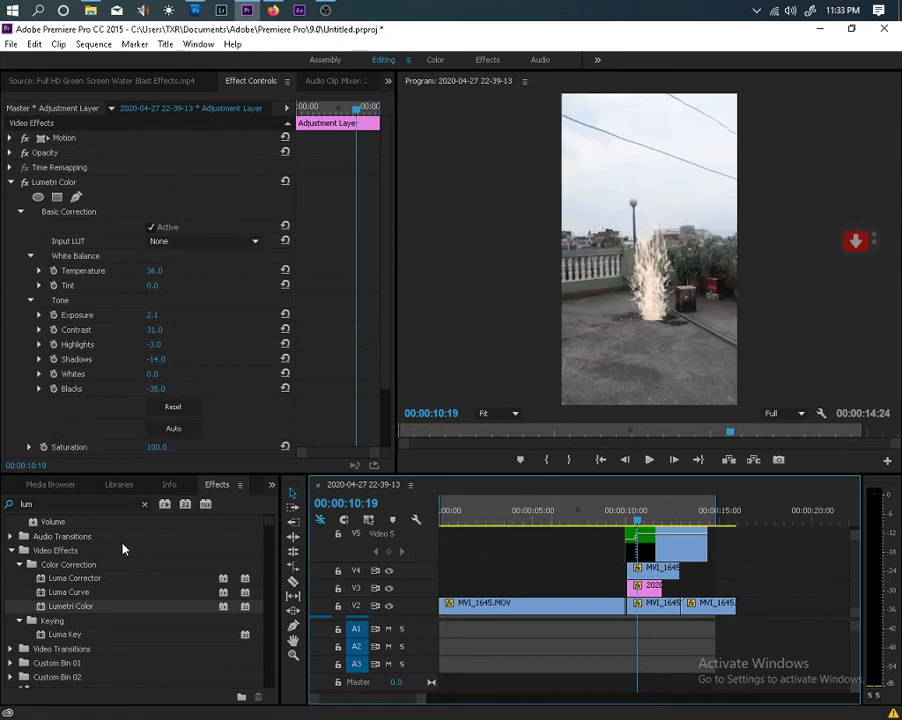
Step: Open the original MVI_1645.MOV clip from the project in the Source Monitor and scrub through the jump to 00:00:11:07
left_click(268, 486)
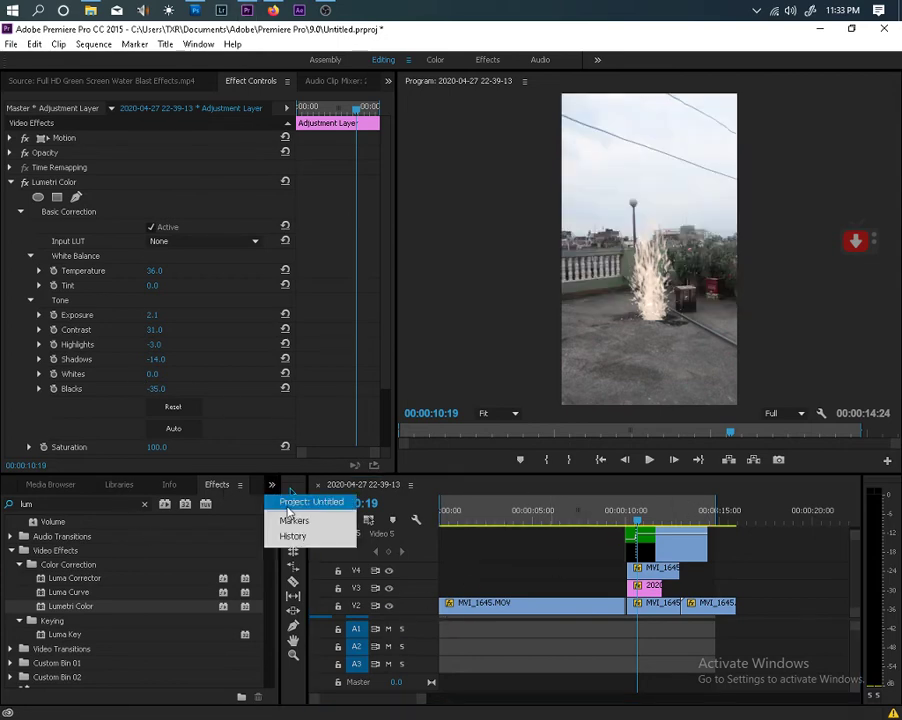
left_click(290, 496)
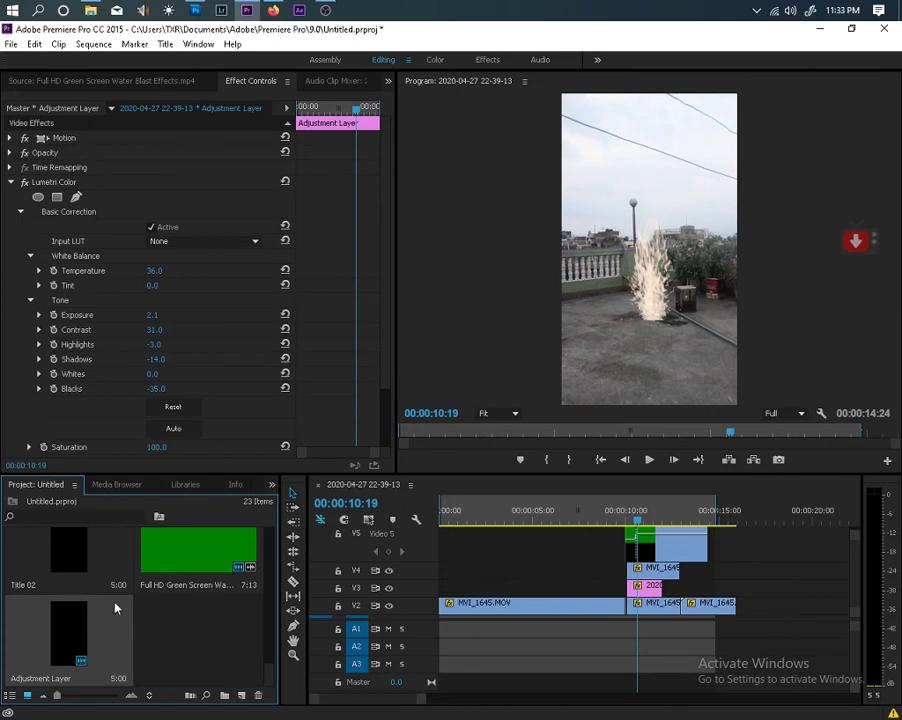
scroll(160, 604, "up", 1)
scroll(157, 610, "down", 5)
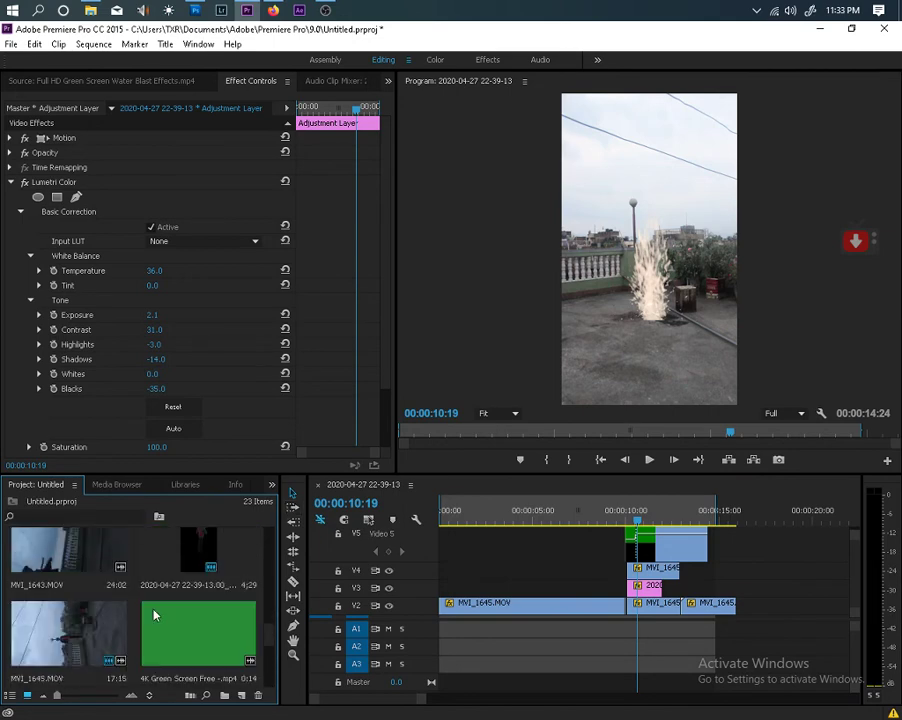
double_click(85, 638)
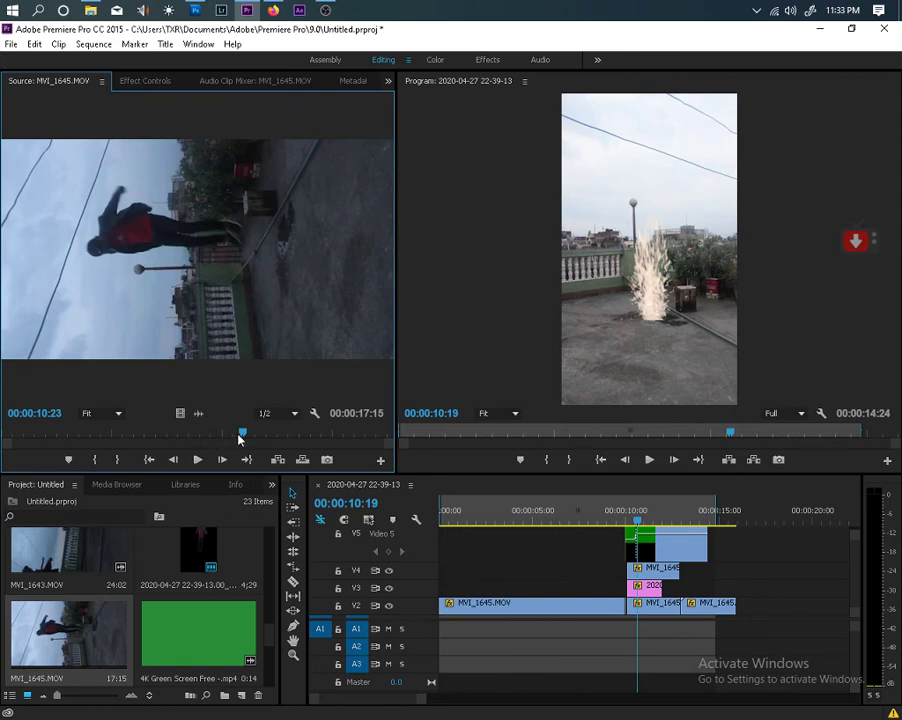
left_click_drag(241, 438, 270, 458)
mouse_move(257, 458)
left_mouse_down()
mouse_move(314, 455)
mouse_move(174, 452)
mouse_move(60, 466)
mouse_move(164, 440)
mouse_move(248, 440)
mouse_move(234, 446)
mouse_move(250, 438)
left_mouse_up()
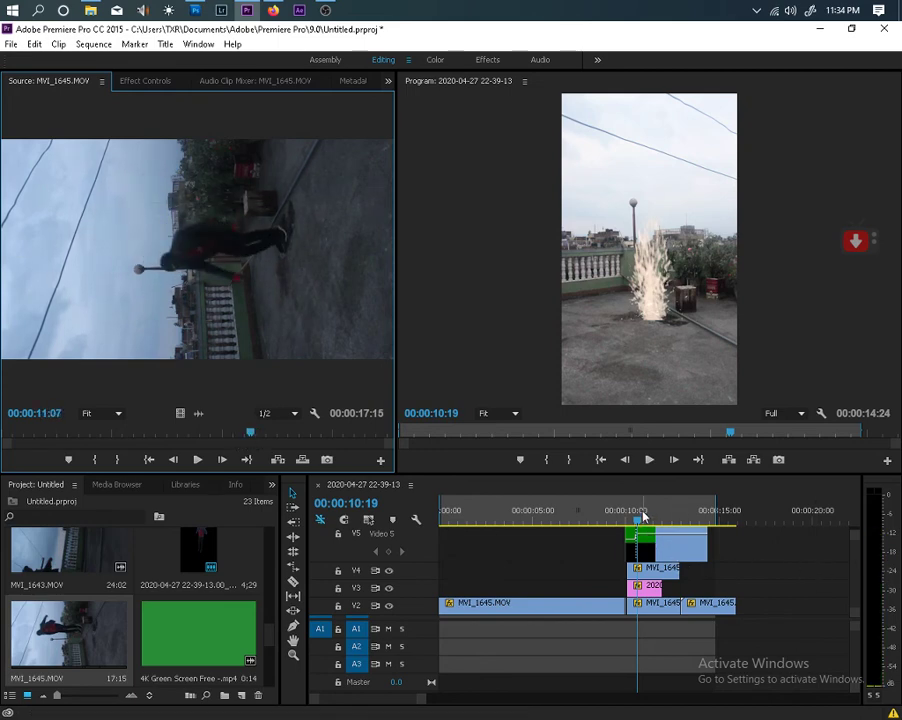
Step: Examine the base of the splash at 75% magnification in the Program Monitor, scrubbing from 00:00:10:17 to 00:00:10:08
mouse_move(639, 522)
left_mouse_down()
mouse_move(616, 524)
mouse_move(634, 533)
left_mouse_up()
left_click(518, 413)
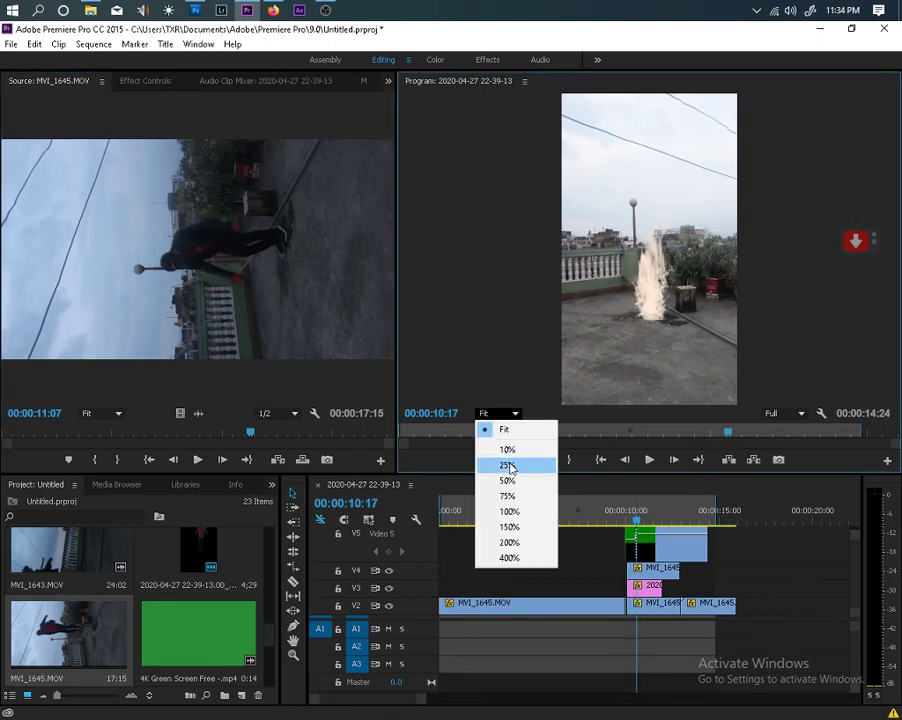
left_click(507, 492)
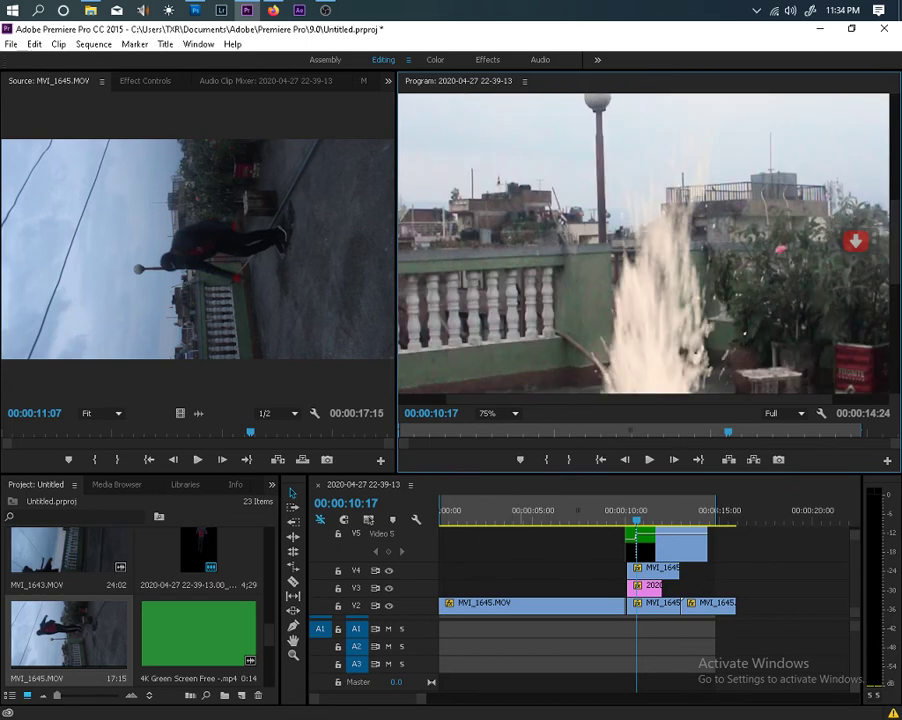
left_click(884, 398)
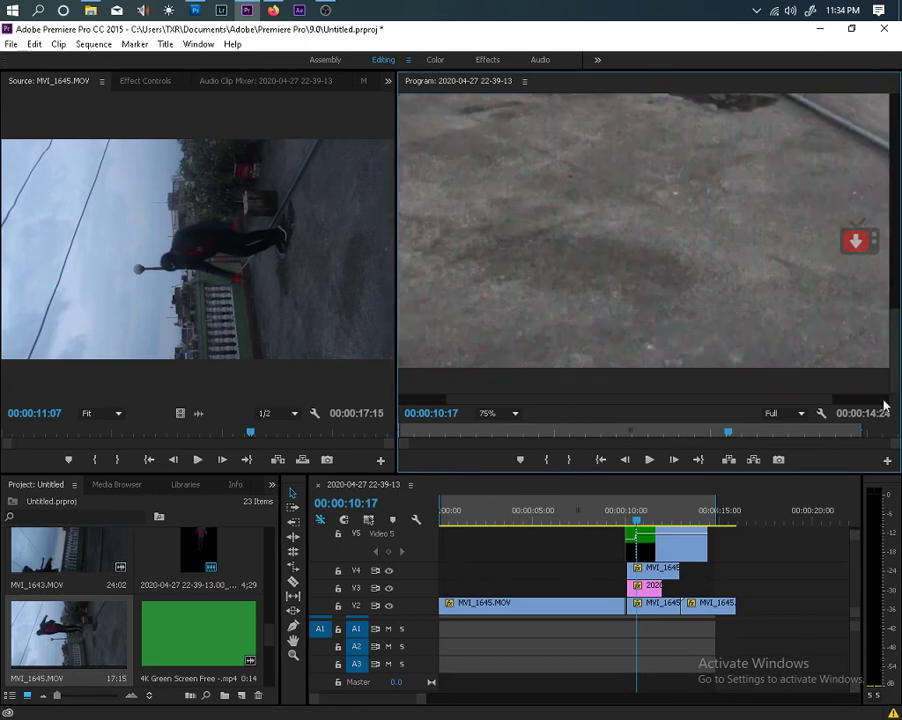
left_click_drag(884, 383, 884, 367)
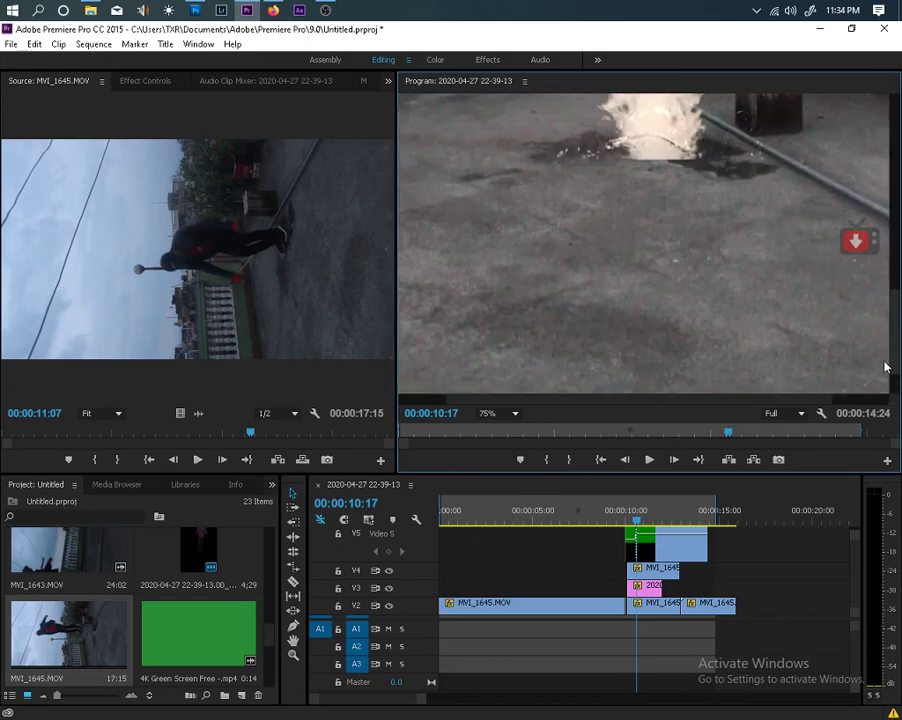
mouse_move(637, 522)
left_mouse_down()
mouse_move(623, 525)
mouse_move(630, 528)
left_mouse_up()
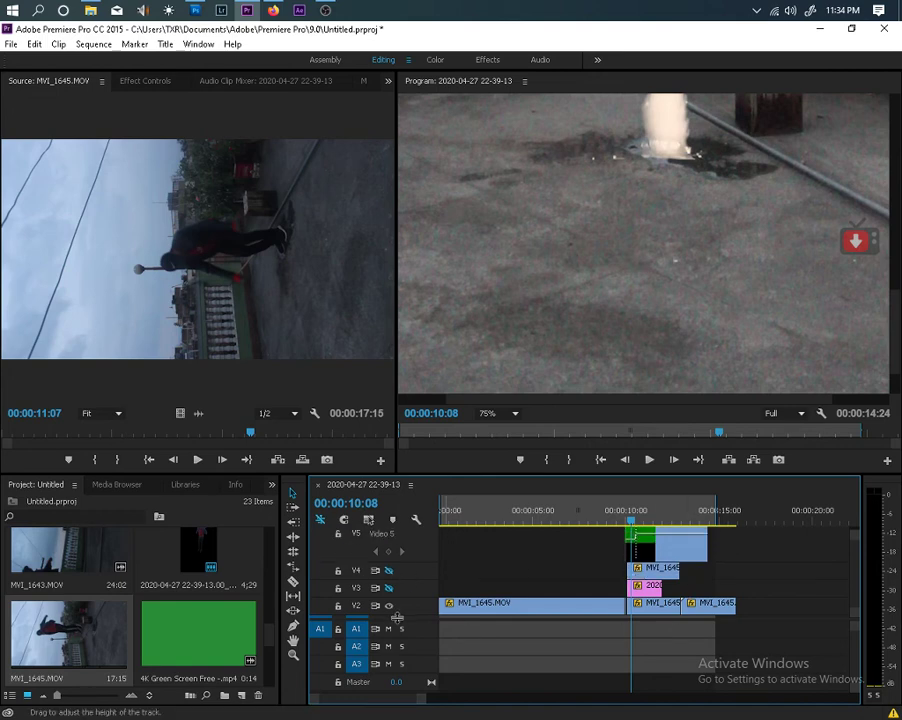
Step: Enlarge the timeline's video track area and compare the composite at 00:00:10:08 with individual video tracks from V6 to V2 hidden and restored
left_click_drag(398, 646, 398, 654)
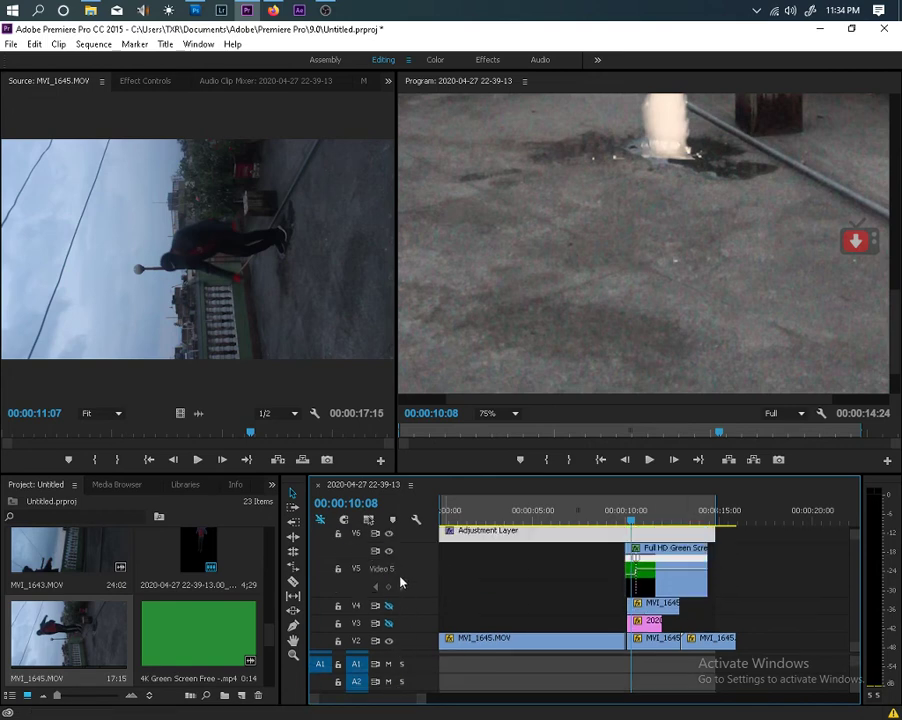
left_click(389, 551)
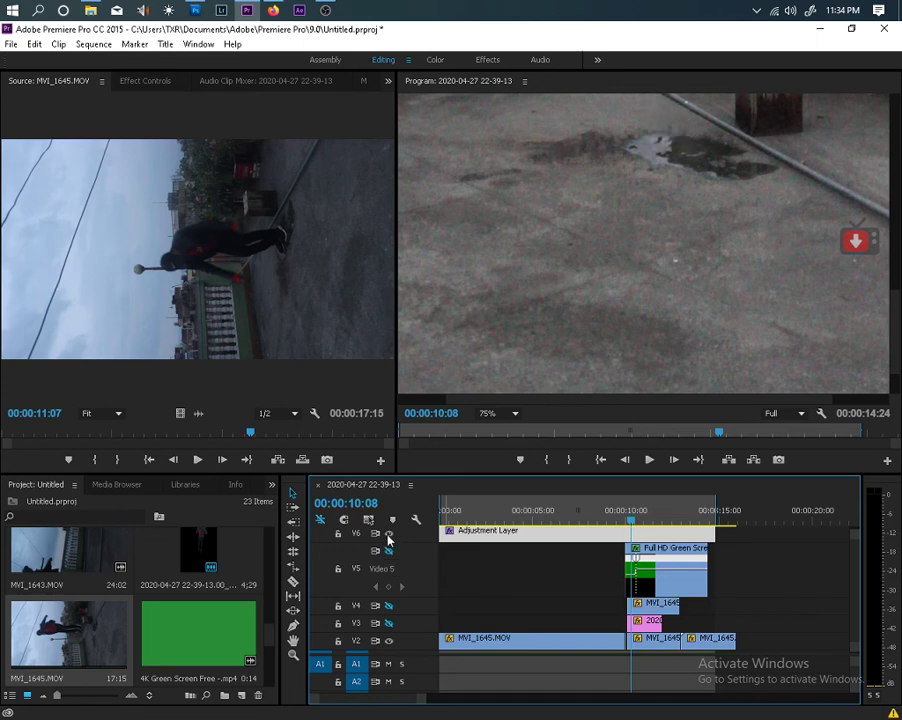
left_click(388, 534)
left_click(389, 534)
left_click(389, 551)
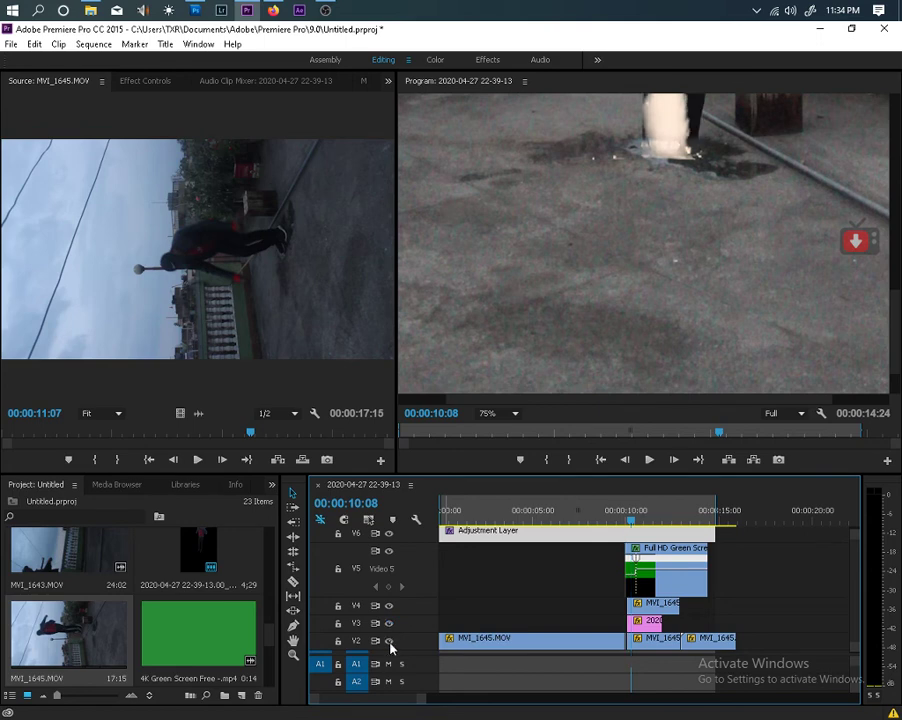
left_click(389, 623)
left_click(389, 641)
left_click(389, 641)
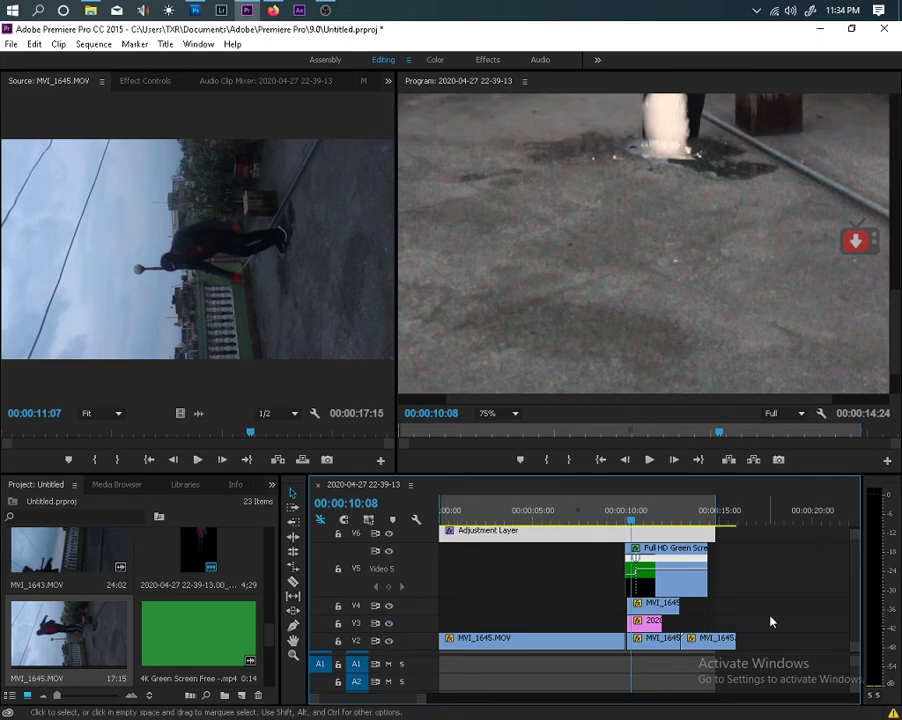
Step: Check what track V2 contributes to the composite at 00:00:10:08 by hiding its output and restoring it
scroll(856, 594, "down", 1)
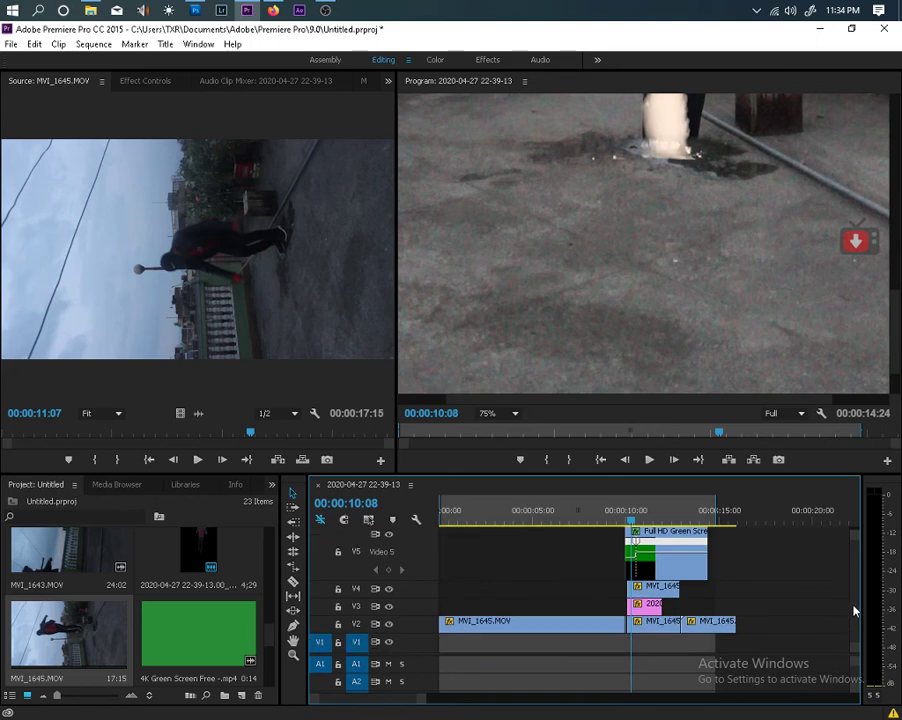
left_click(391, 626)
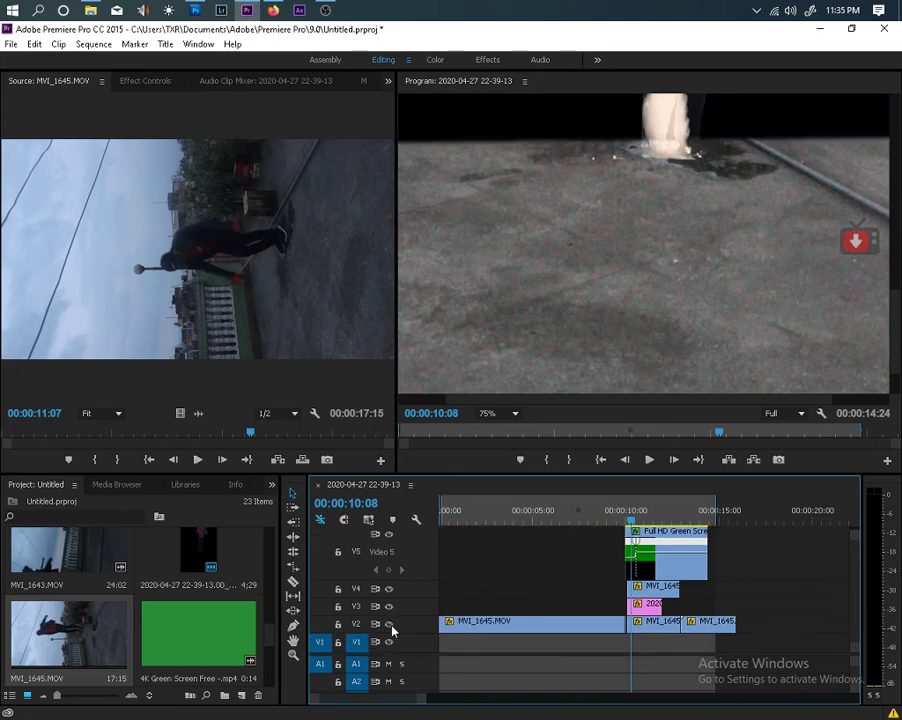
left_click(391, 626)
Step: At 00:00:10:16, reduce the height of track V5 and hide the output of tracks V6, V5, V4 and V3
mouse_move(632, 527)
left_mouse_down()
mouse_move(612, 528)
mouse_move(690, 520)
mouse_move(618, 527)
mouse_move(637, 525)
left_mouse_up()
scroll(483, 565, "down", 3)
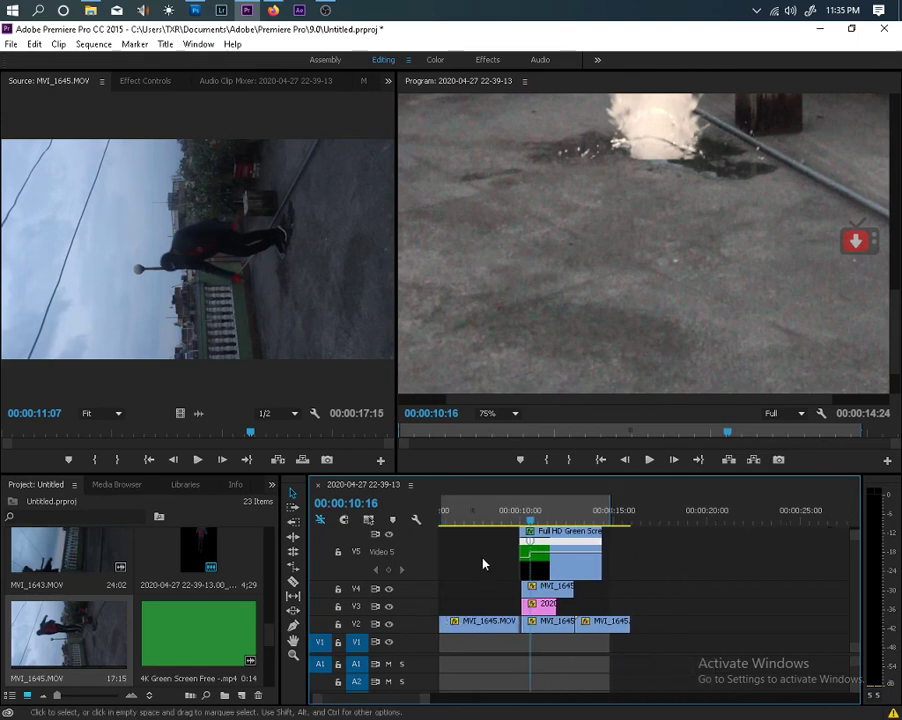
scroll(483, 565, "up", 3)
scroll(420, 565, "up", 1)
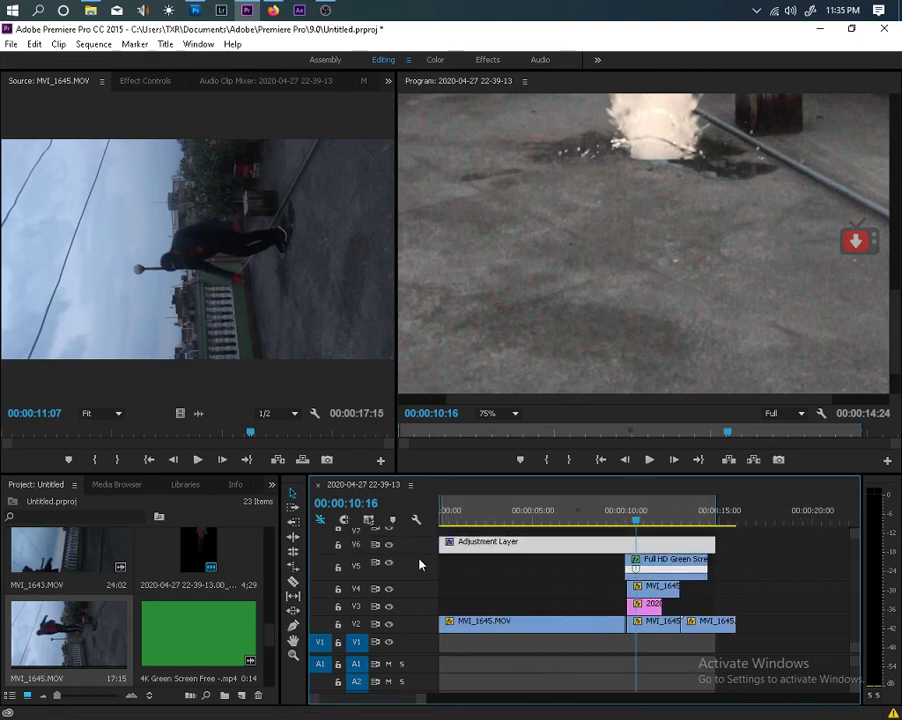
scroll(419, 565, "up", 1)
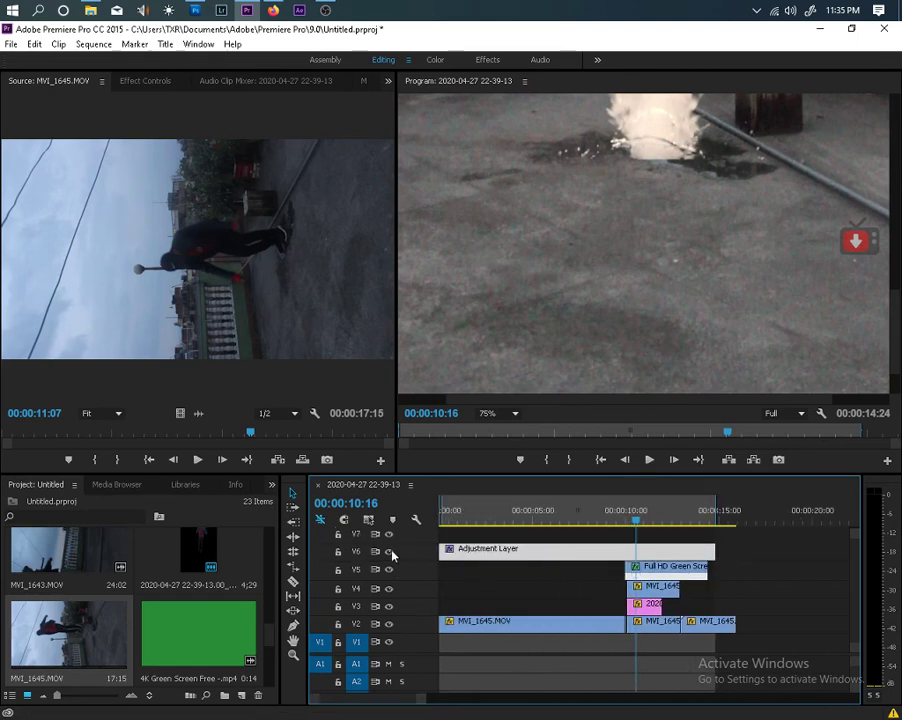
left_click(389, 551)
left_click(389, 569)
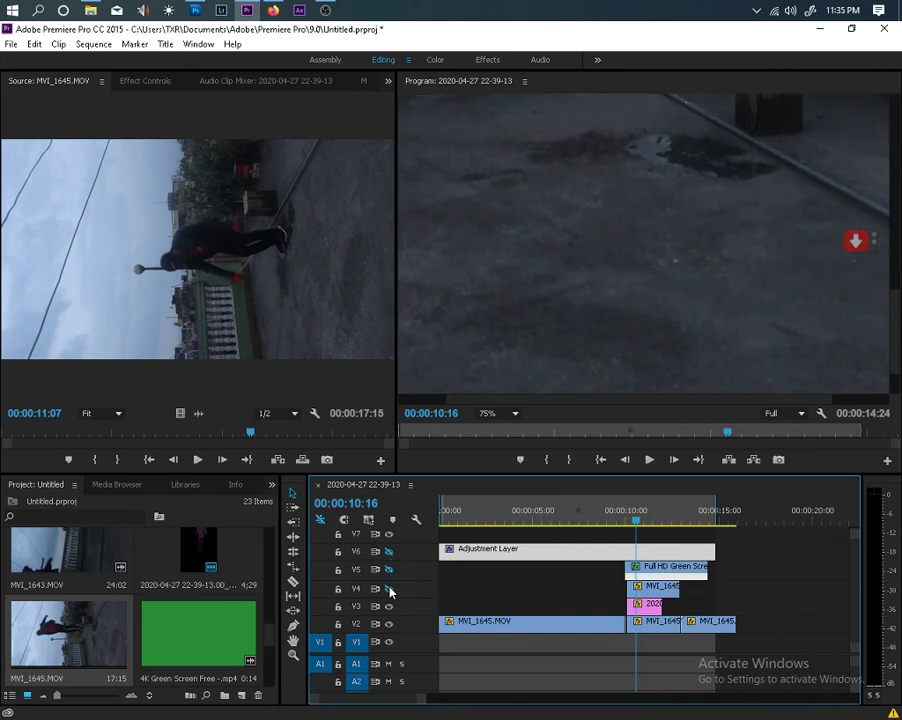
left_click(390, 590)
left_click(389, 606)
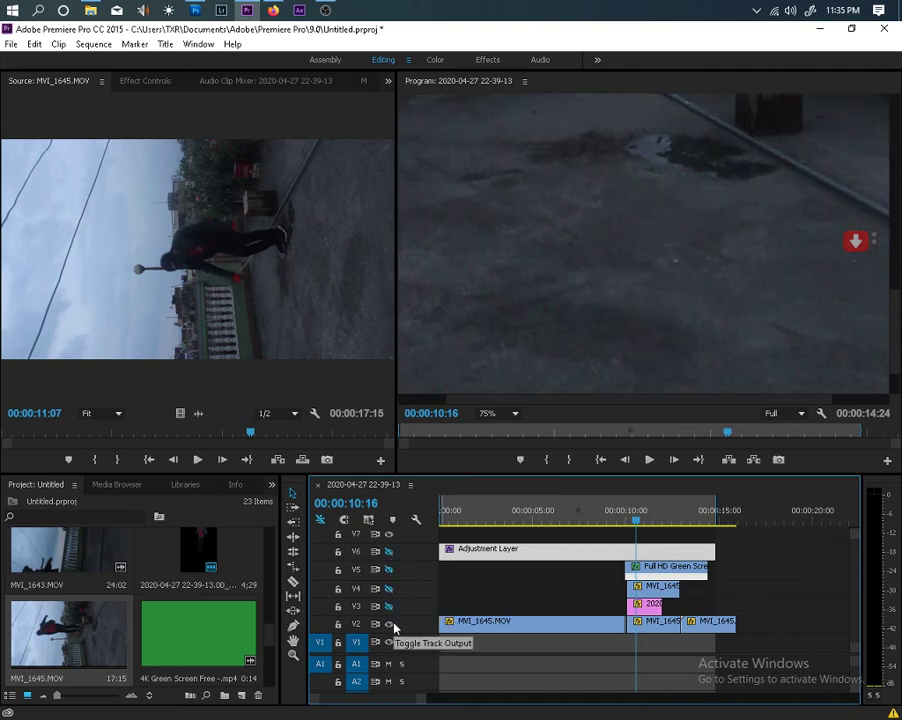
Step: Inspect V2 alone by switching its output off and on, and restore the output of tracks V3 to V6
left_click(390, 624)
left_click(390, 624)
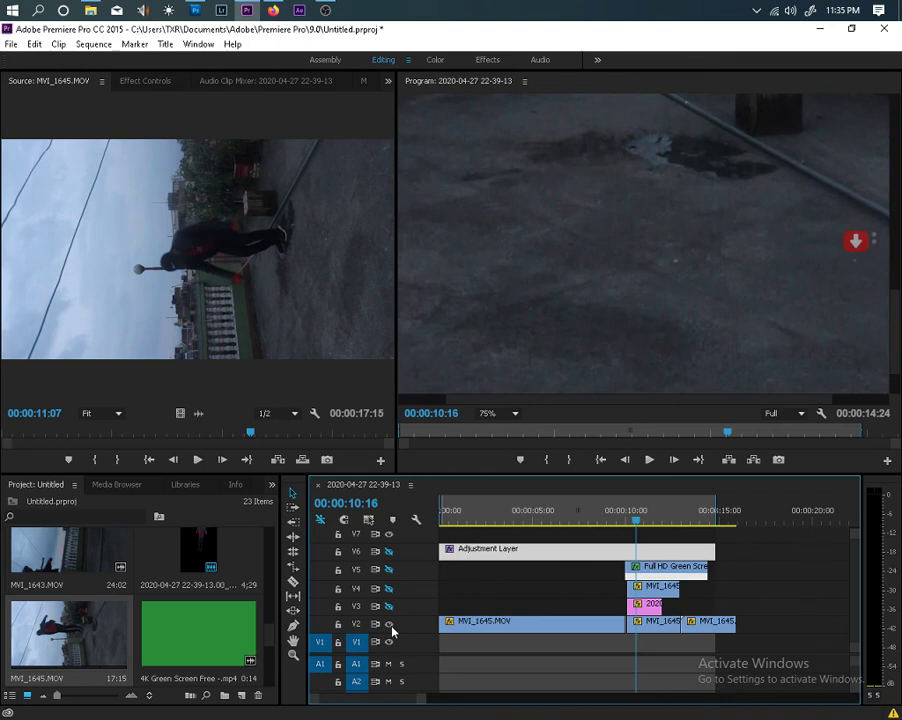
left_click(390, 624)
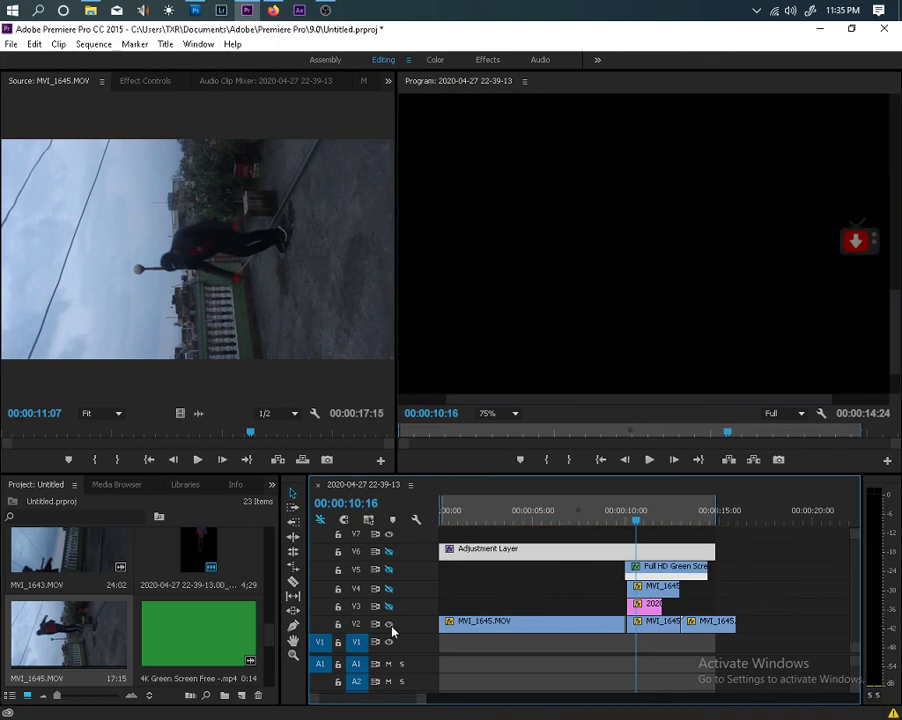
left_click(390, 624)
left_click(389, 606)
left_click(389, 588)
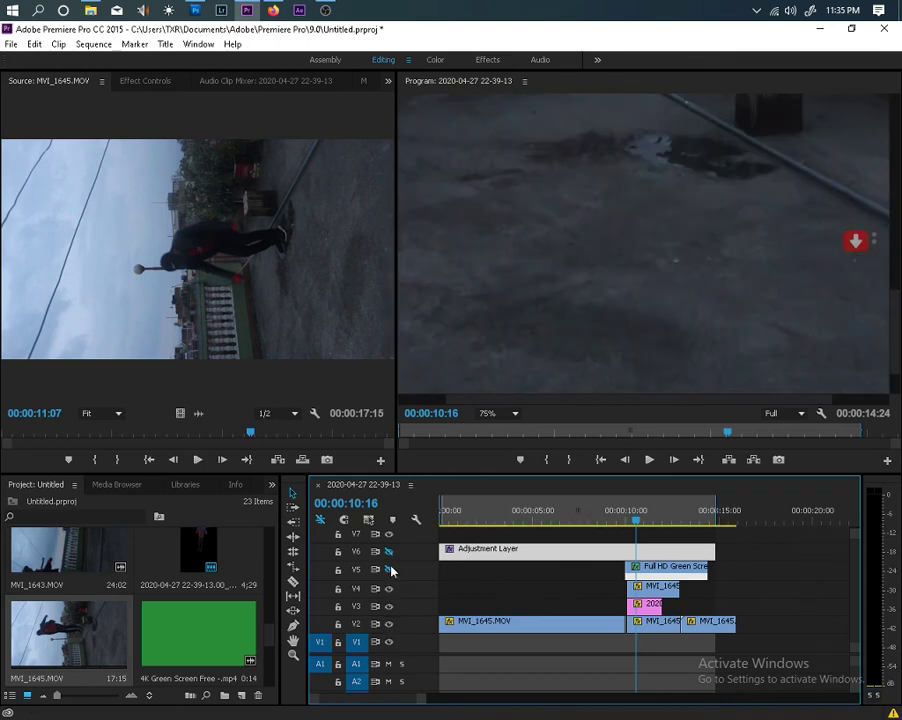
left_click(389, 569)
left_click(389, 551)
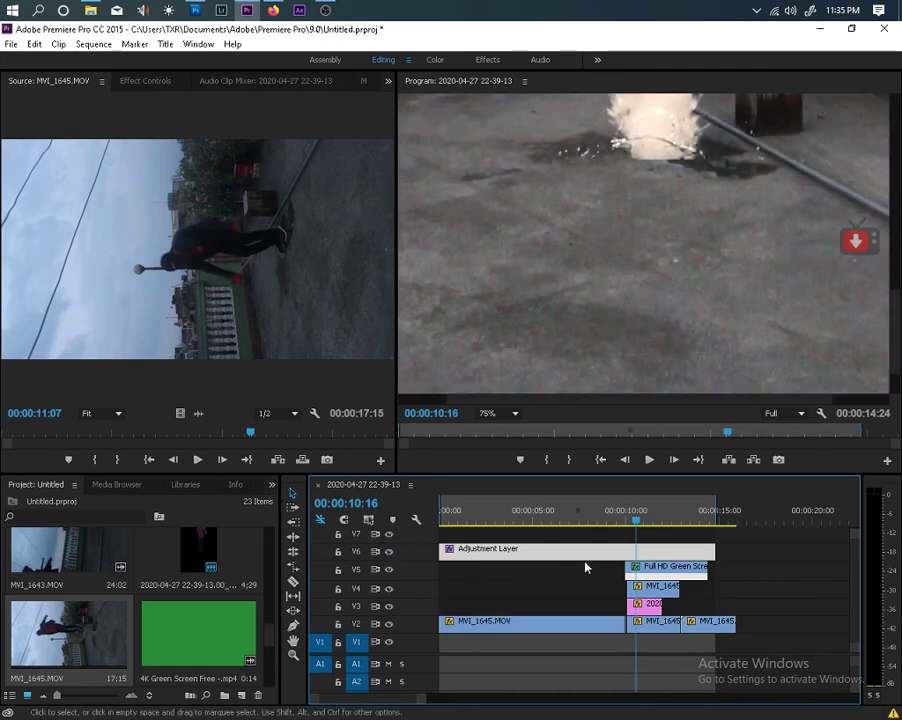
Step: At 00:00:10:17, set the Motion position of the green-screen splash clip on V5 to 584.7, 869.7
mouse_move(639, 522)
left_mouse_down()
mouse_move(616, 526)
mouse_move(641, 524)
mouse_move(618, 526)
mouse_move(640, 531)
mouse_move(620, 531)
mouse_move(628, 534)
mouse_move(670, 527)
mouse_move(618, 535)
mouse_move(638, 532)
left_mouse_up()
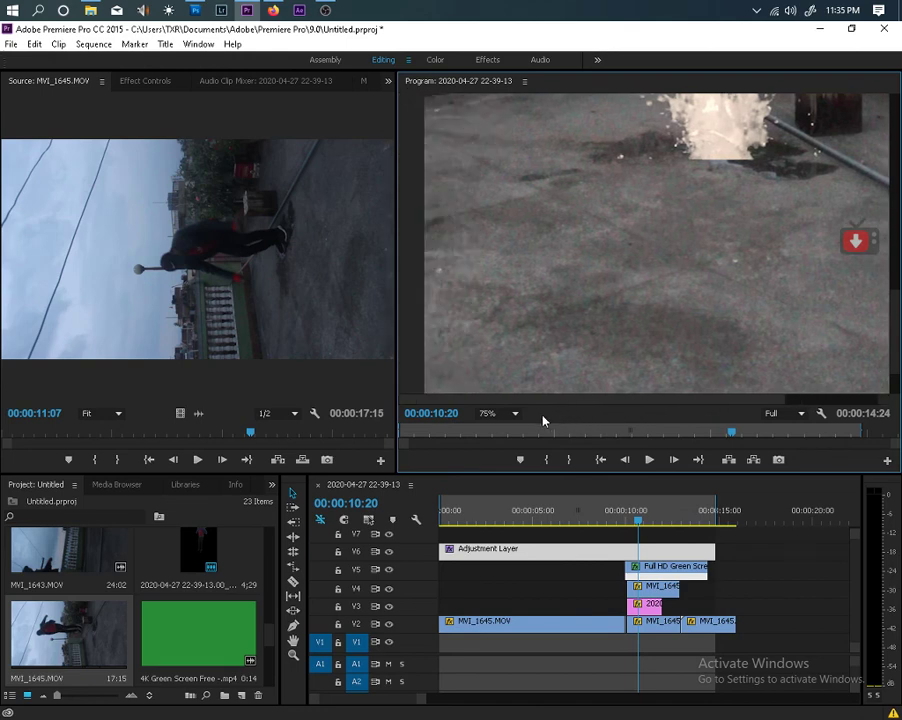
mouse_move(648, 512)
left_mouse_down()
mouse_move(612, 522)
mouse_move(649, 522)
mouse_move(626, 519)
mouse_move(640, 516)
left_mouse_up()
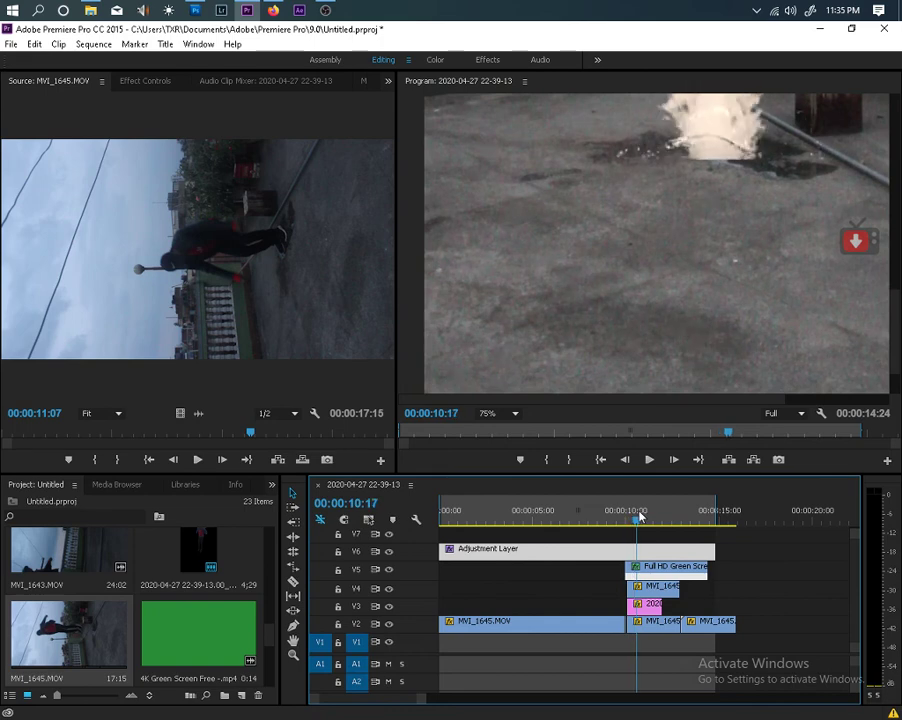
left_click(641, 570)
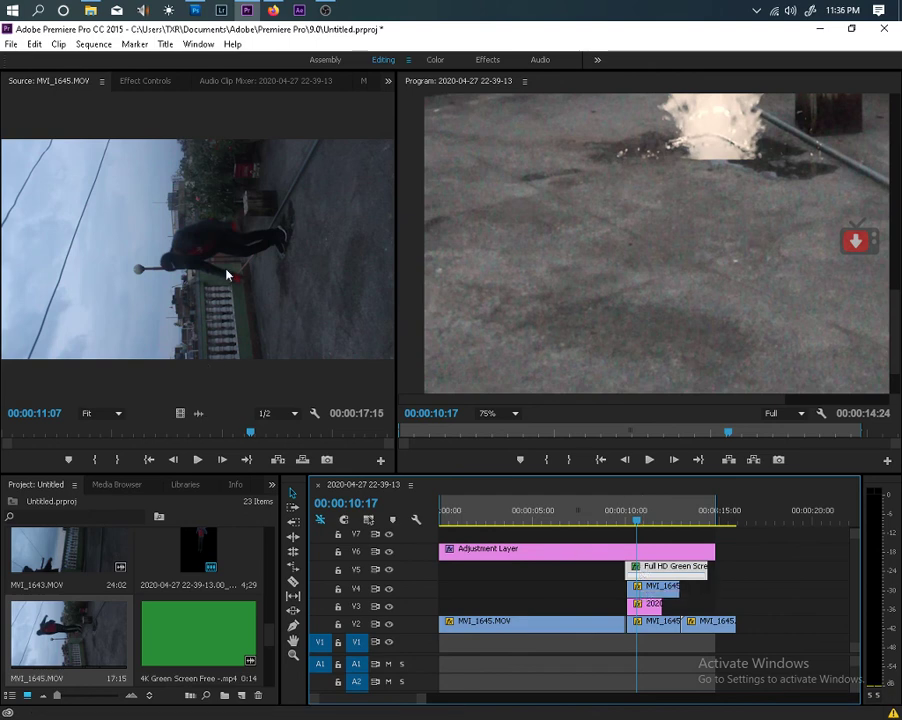
left_click(145, 80)
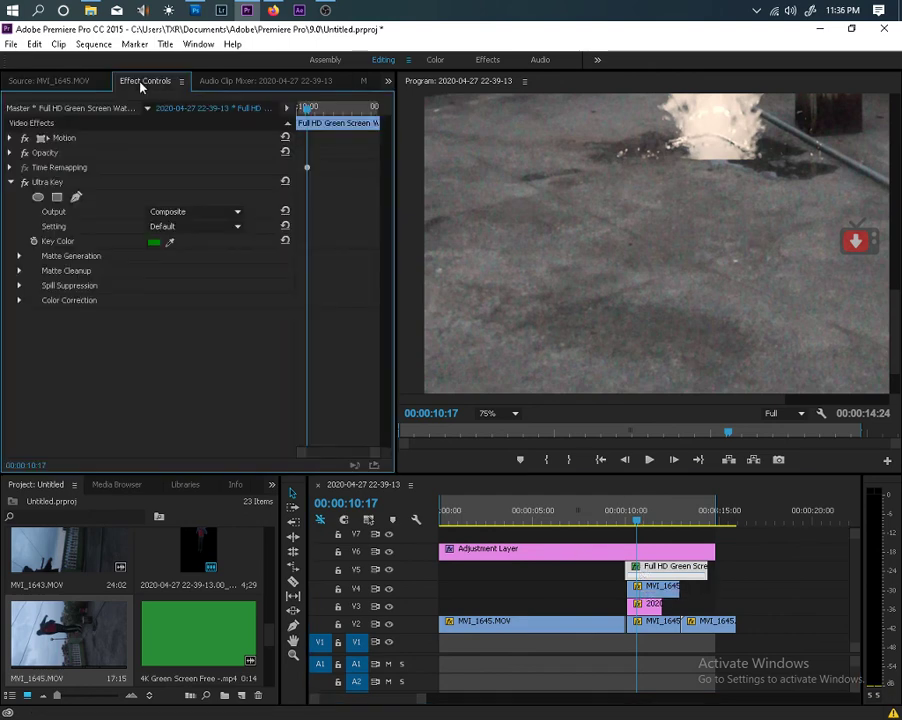
left_click(11, 138)
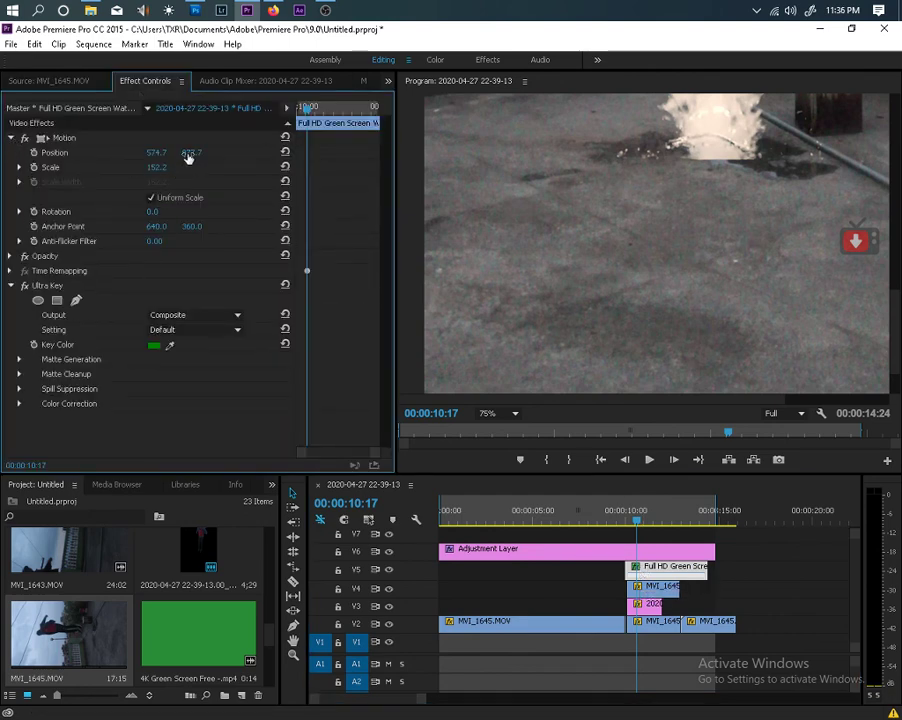
left_click_drag(188, 158, 159, 155)
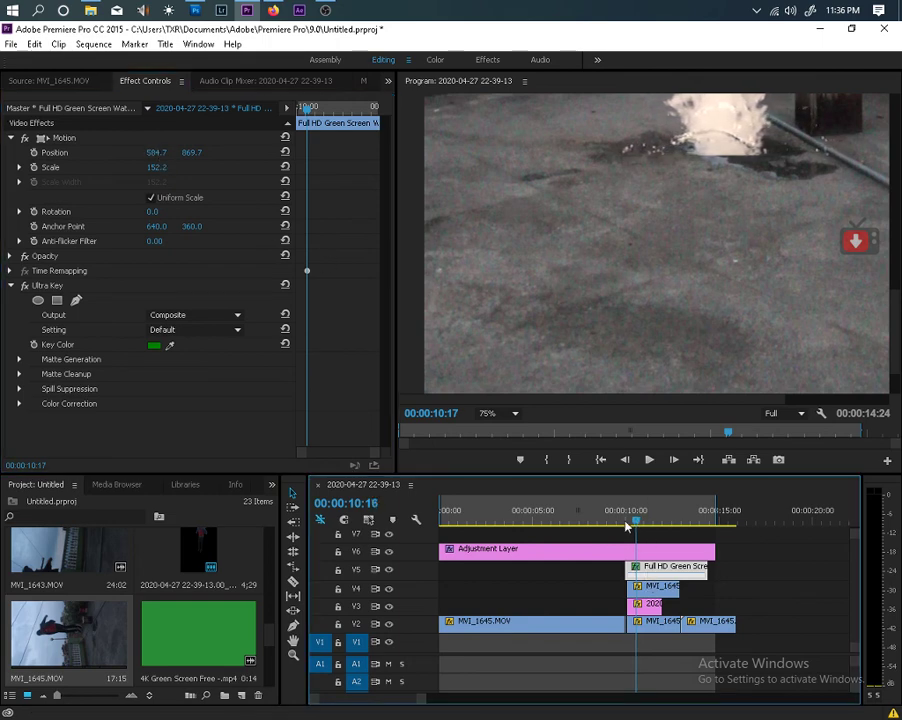
Step: Scrub through the splash from its start on the ground to past its end to check its new position at 75% magnification
mouse_move(636, 520)
left_mouse_down()
mouse_move(606, 522)
mouse_move(650, 520)
mouse_move(629, 520)
left_mouse_up()
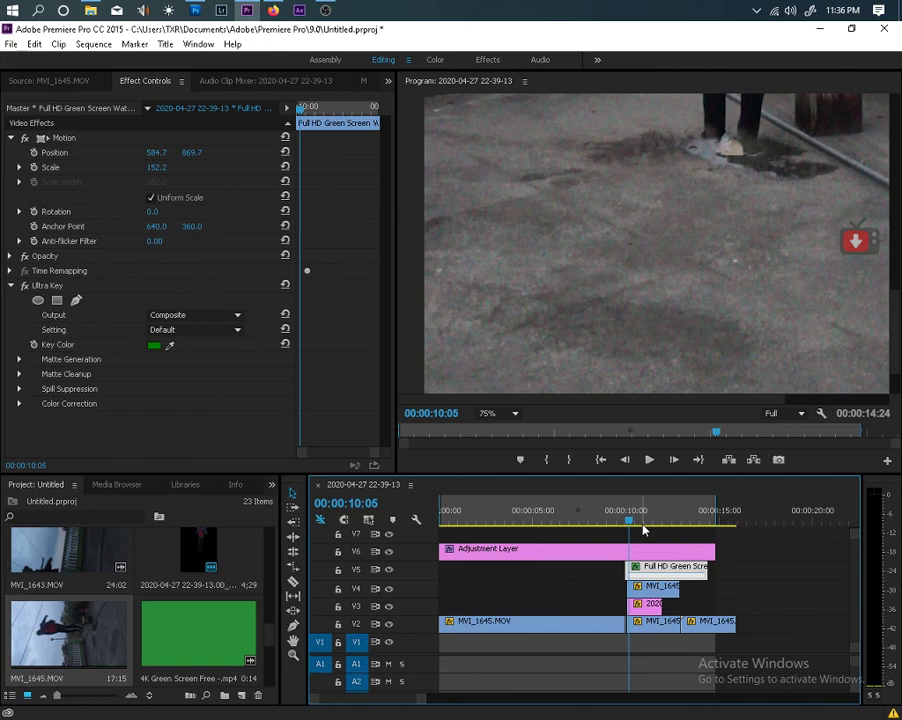
left_click(629, 524)
left_click_drag(629, 524, 632, 527)
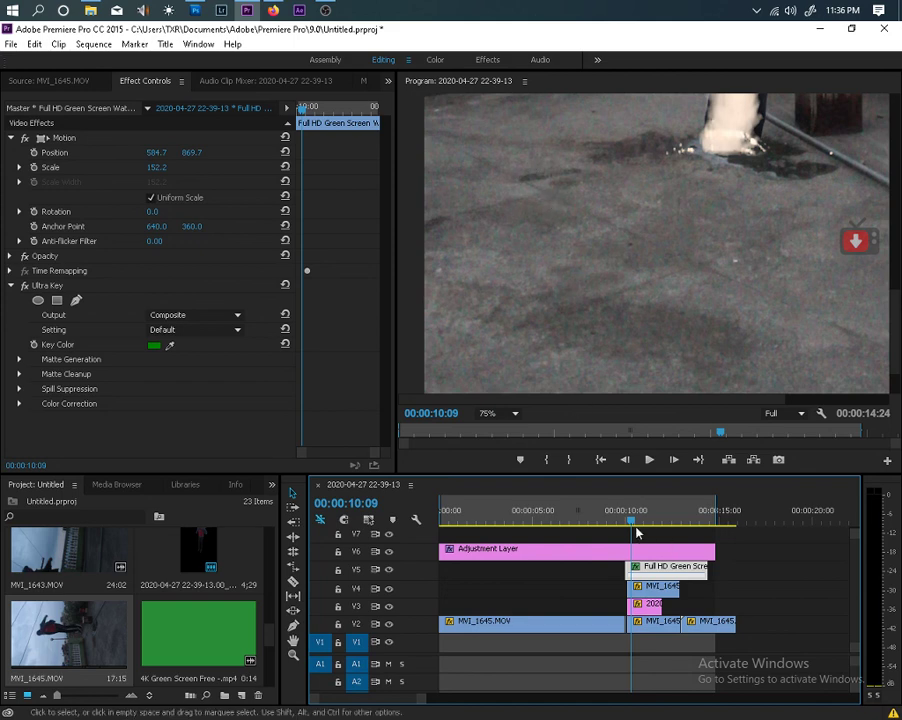
left_click_drag(630, 521, 662, 528)
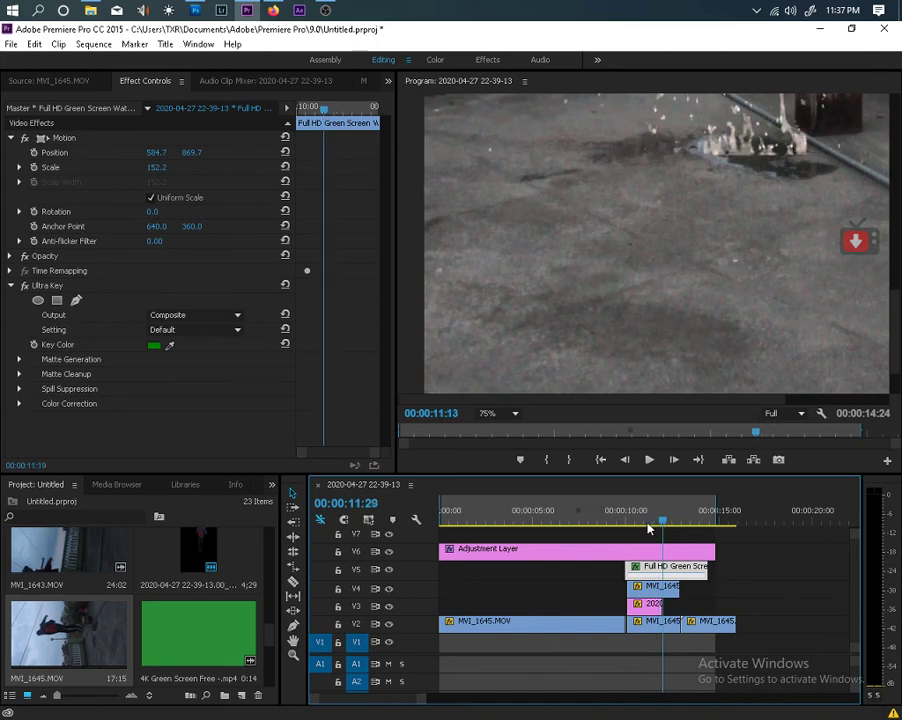
left_click(627, 528)
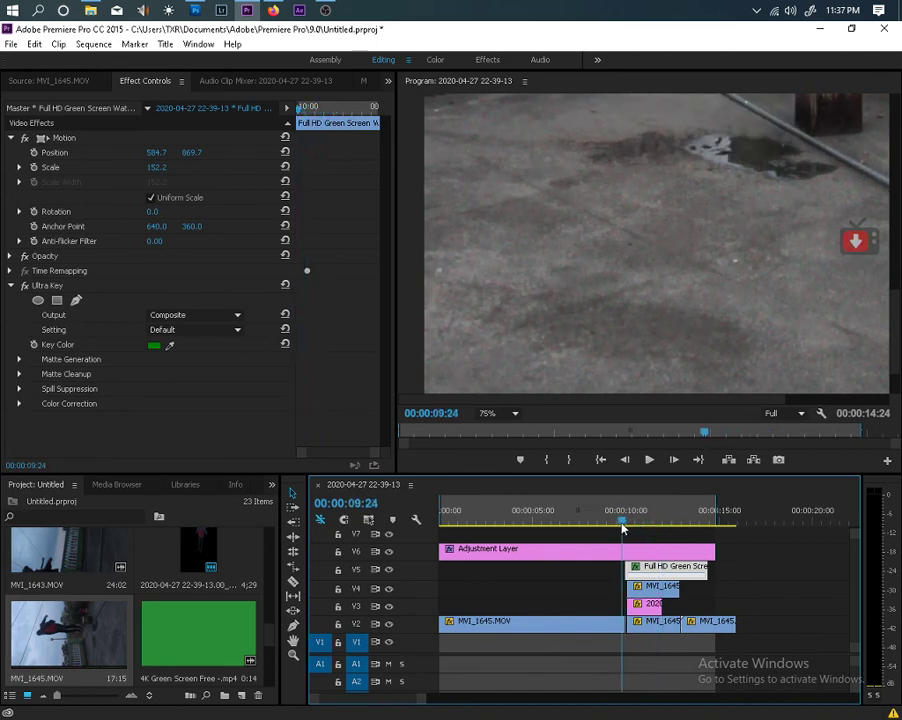
left_click_drag(627, 528, 687, 530)
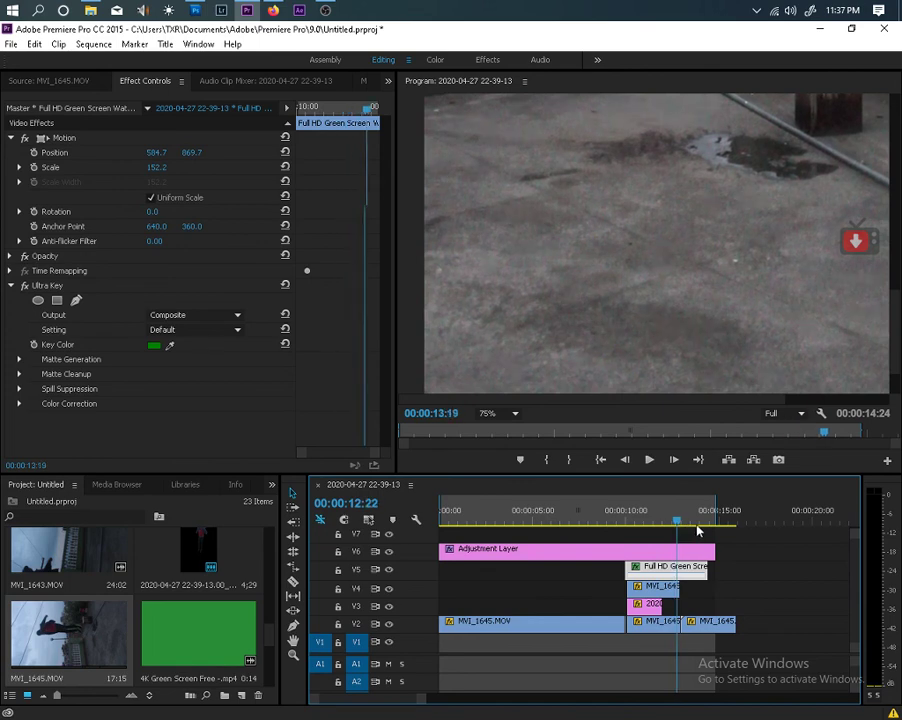
Step: Fit the whole frame in the Program Monitor and review the sequence from the splash through to 00:00:14:14
left_click(515, 413)
left_click(484, 427)
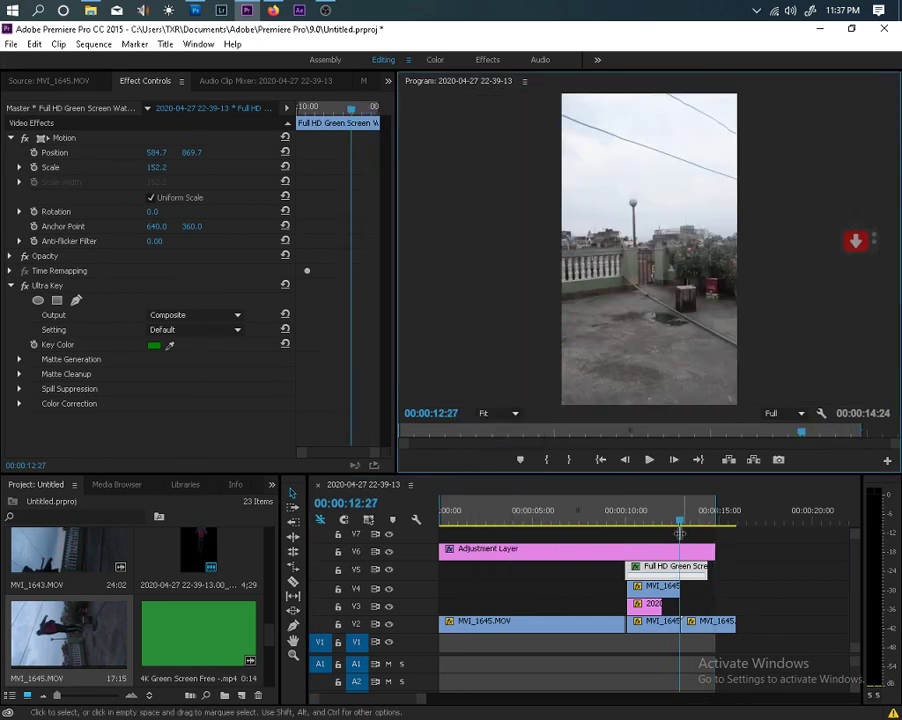
left_click_drag(679, 522, 628, 529)
left_click(646, 522)
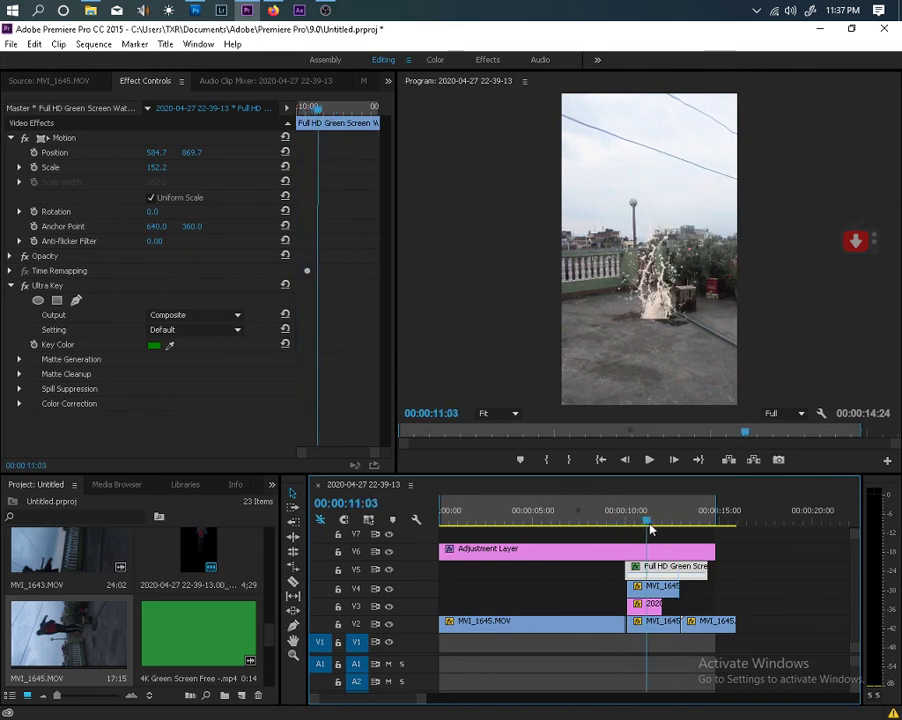
mouse_move(646, 526)
left_mouse_down()
mouse_move(680, 526)
mouse_move(653, 526)
mouse_move(664, 527)
left_mouse_up()
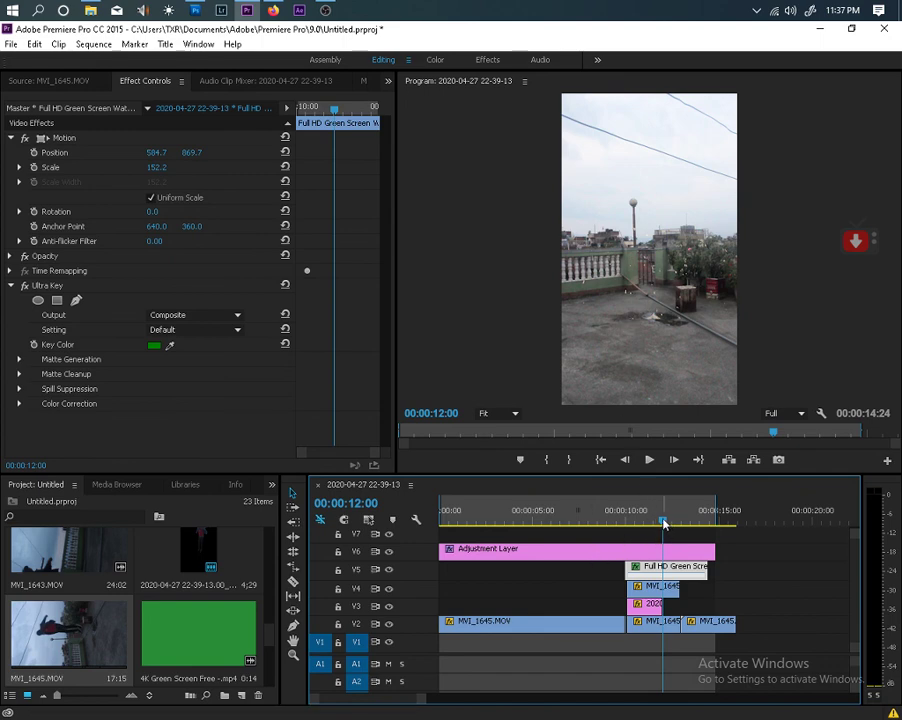
left_click_drag(663, 522, 713, 546)
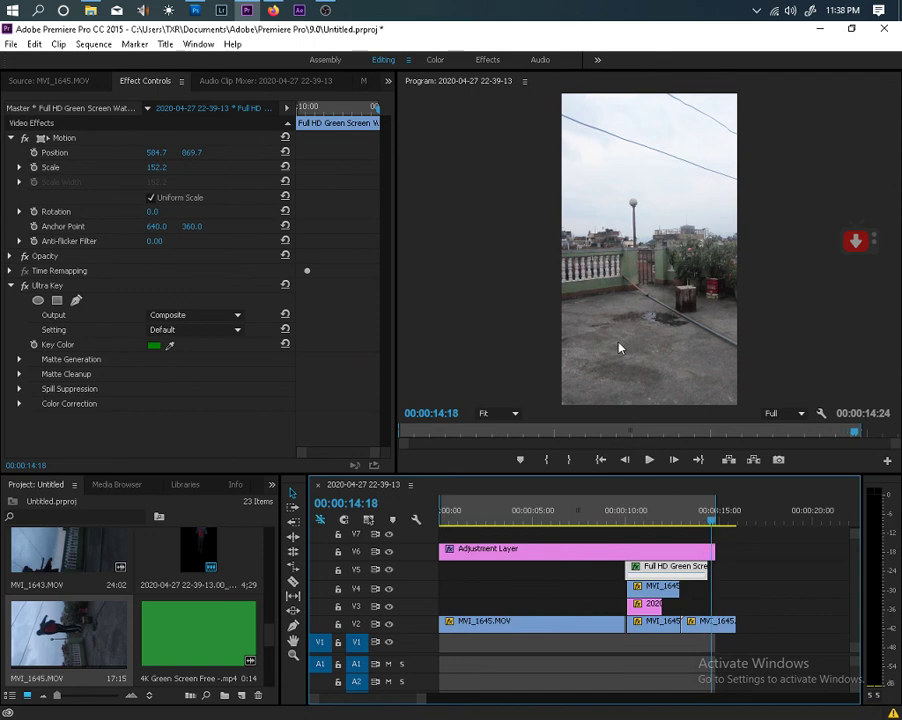
mouse_move(713, 519)
left_mouse_down()
mouse_move(614, 520)
mouse_move(709, 528)
left_mouse_up()
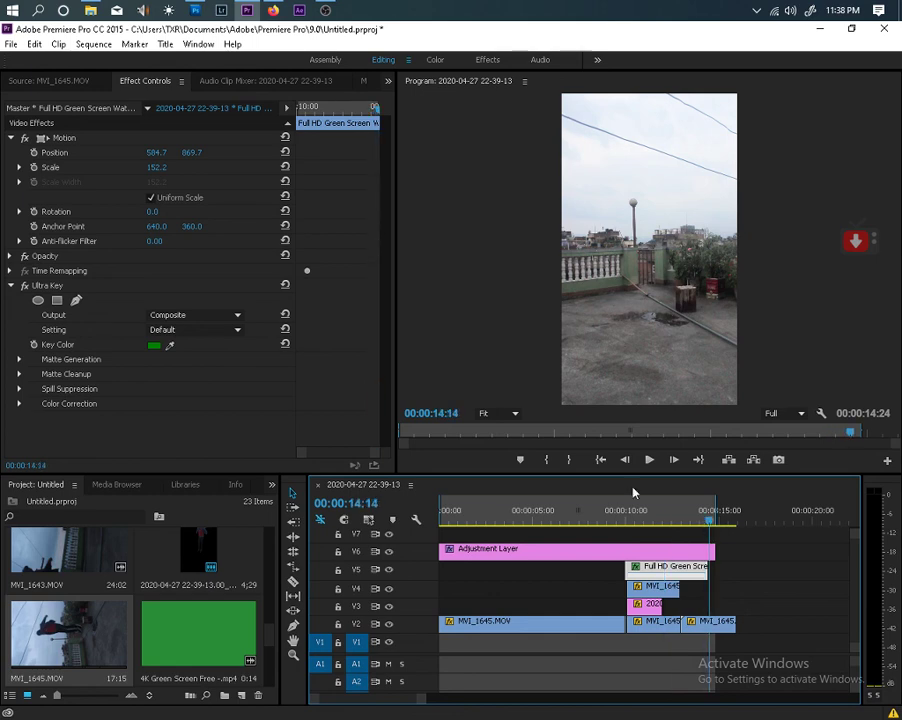
left_click(10, 44)
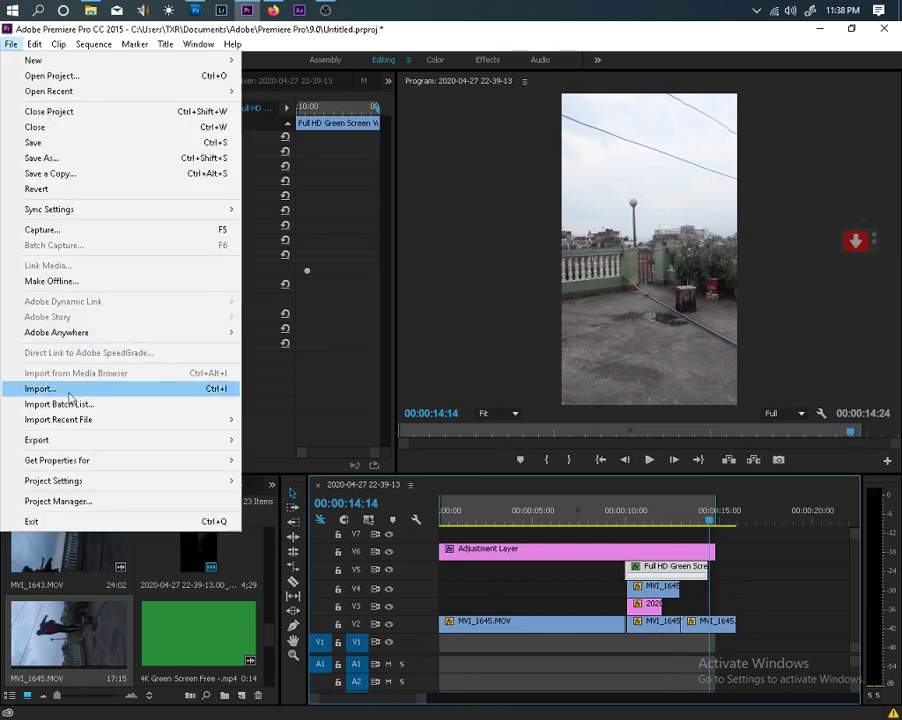
mouse_move(206, 444)
left_click(262, 436)
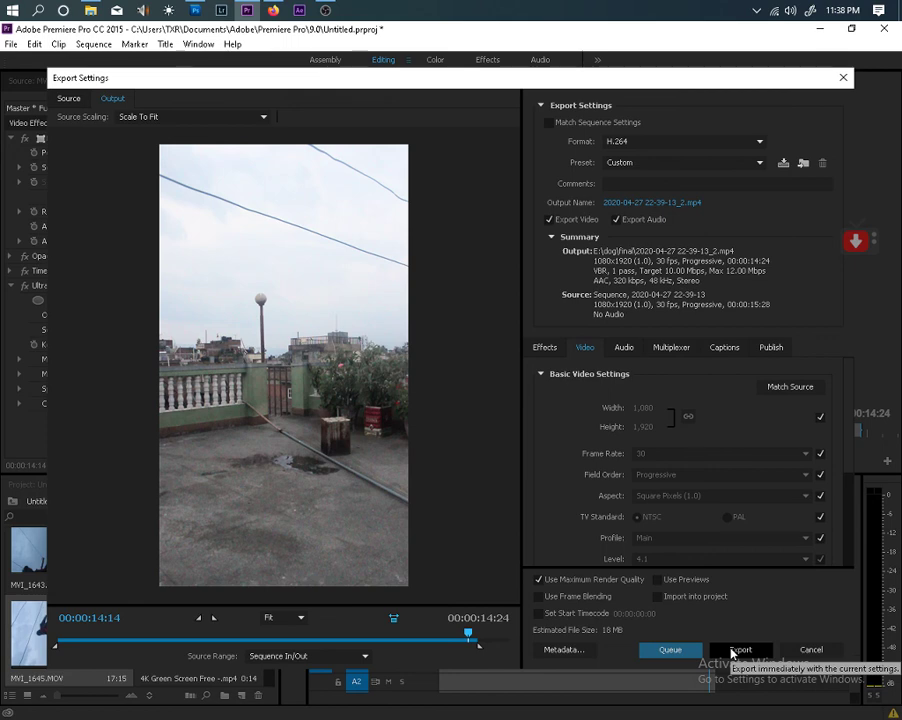
left_click(740, 650)
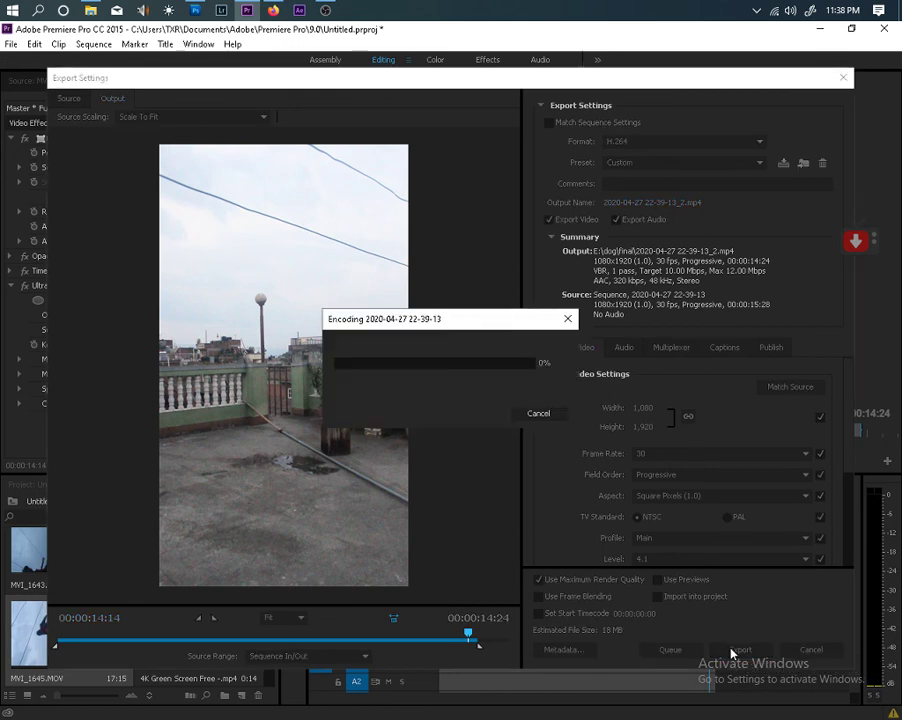
left_click(325, 10)
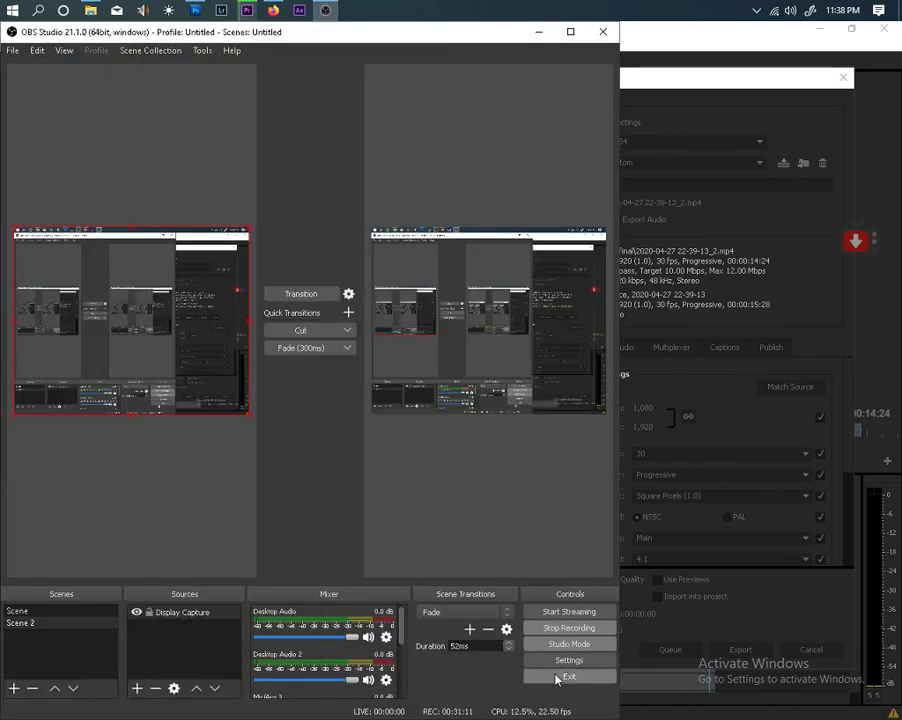